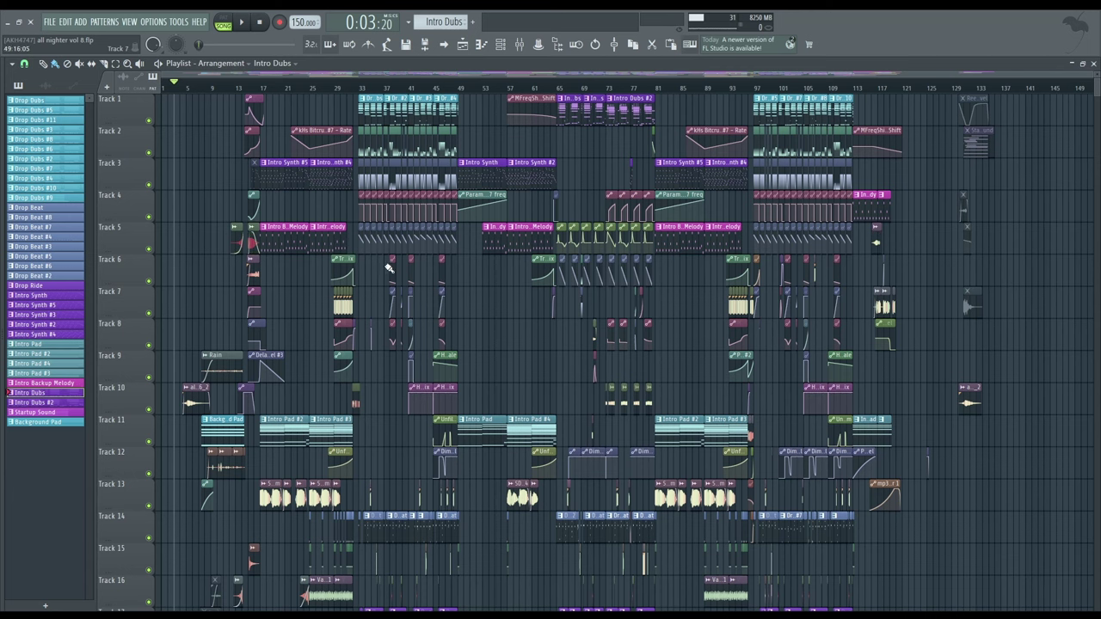
Look over the playlist arrangement's tracks, from the intro at the start through the drops.
scroll(224, 222, "down", 3)
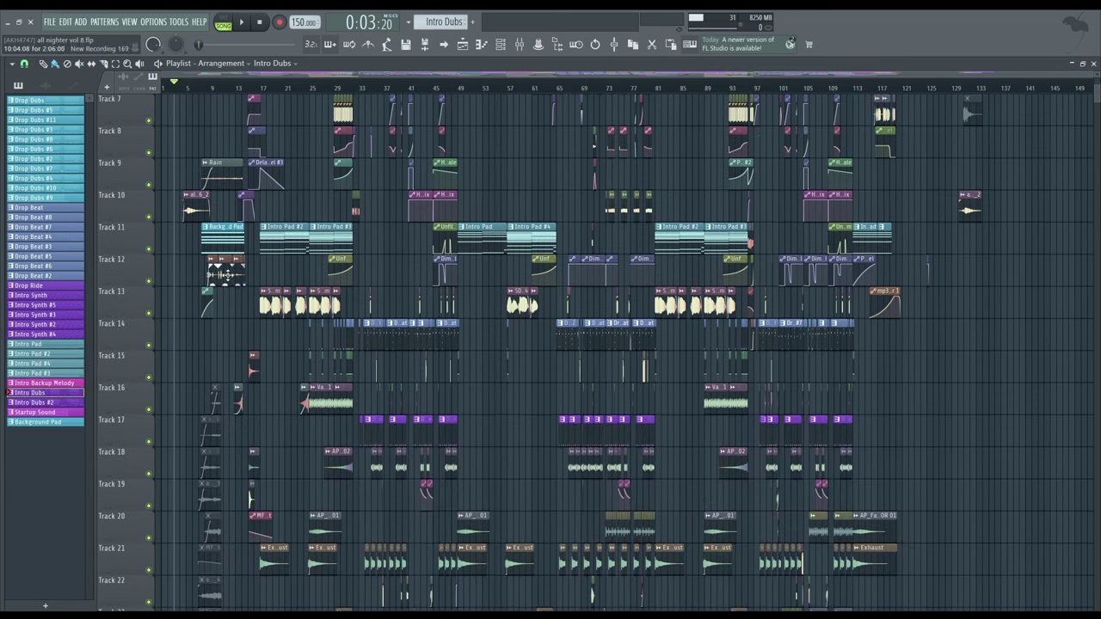
scroll(241, 239, "up", 3)
scroll(242, 239, "up", 6)
scroll(639, 332, "down", 1)
scroll(645, 332, "down", 2, "ctrl")
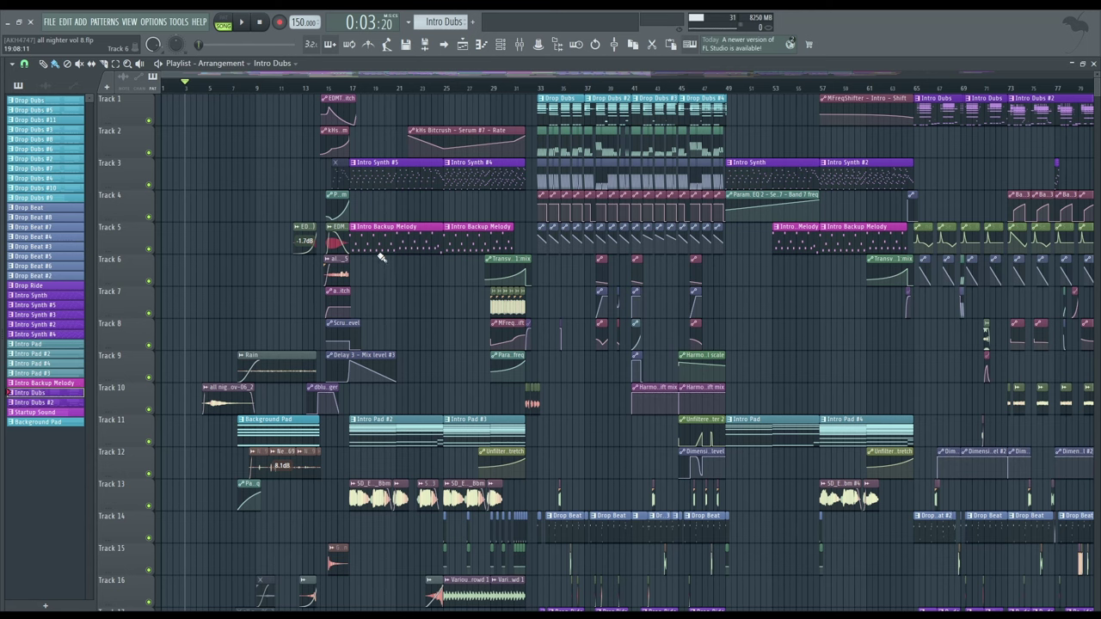
scroll(351, 239, "down", 3)
scroll(514, 160, "up", 3)
Solo Track 10 and play its opening audio clip from just after bar 4.
scroll(227, 406, "up", 6, "ctrl")
scroll(276, 378, "down", 3)
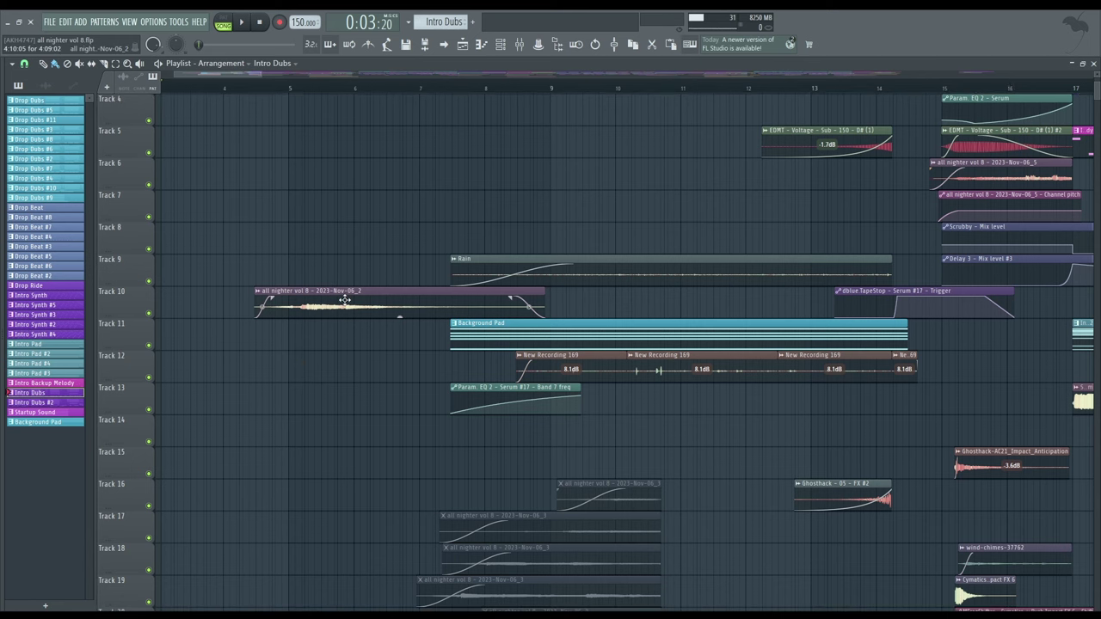
left_click(251, 84)
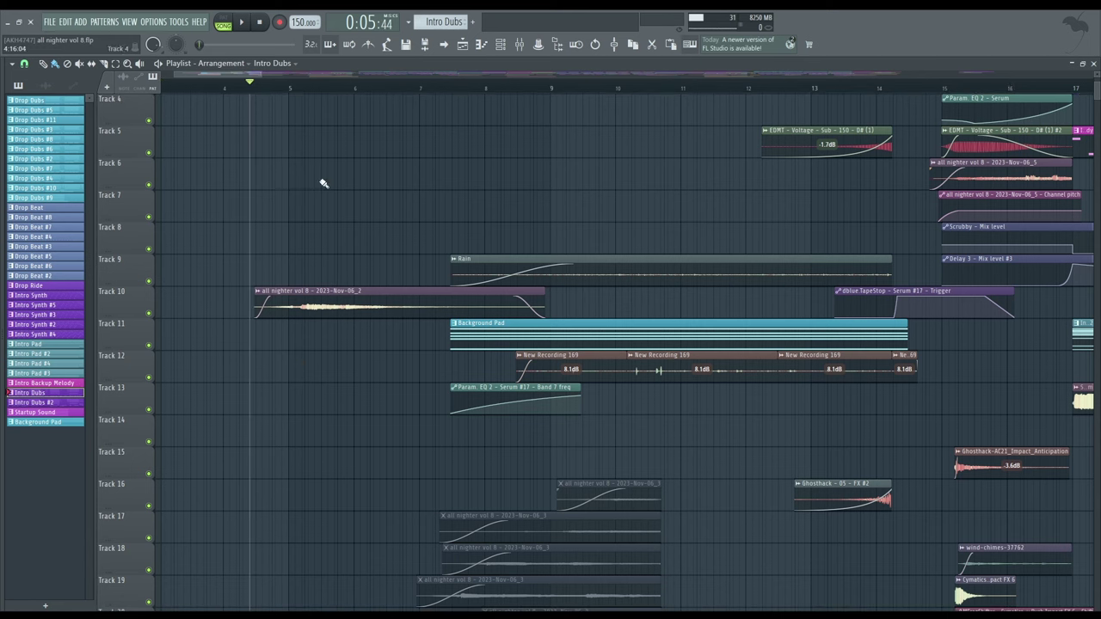
right_click(149, 314)
key("space")
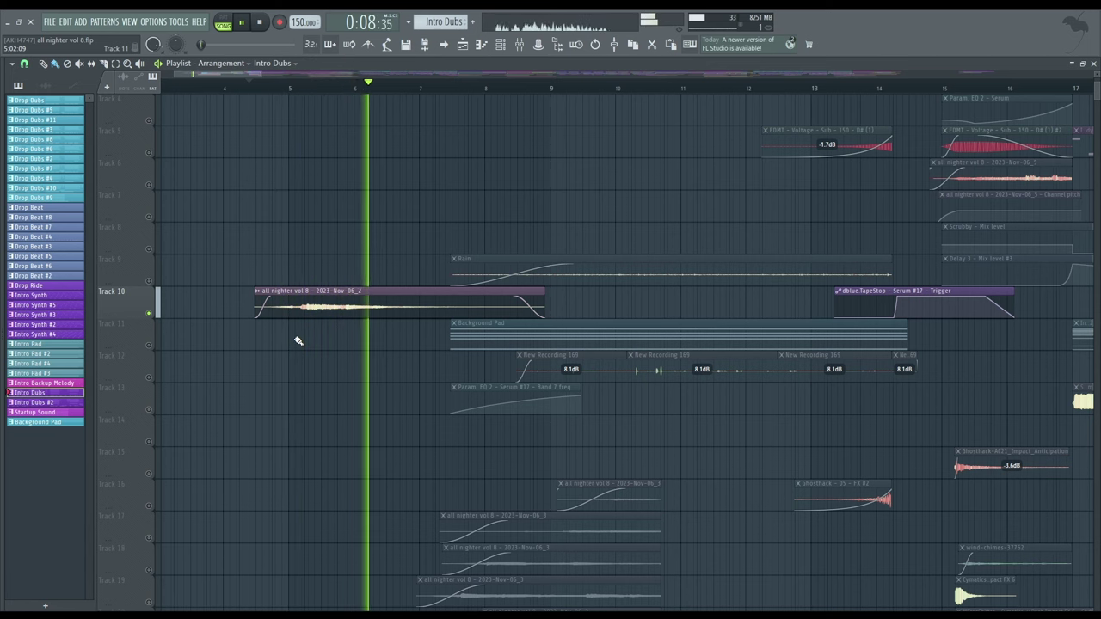
key("space")
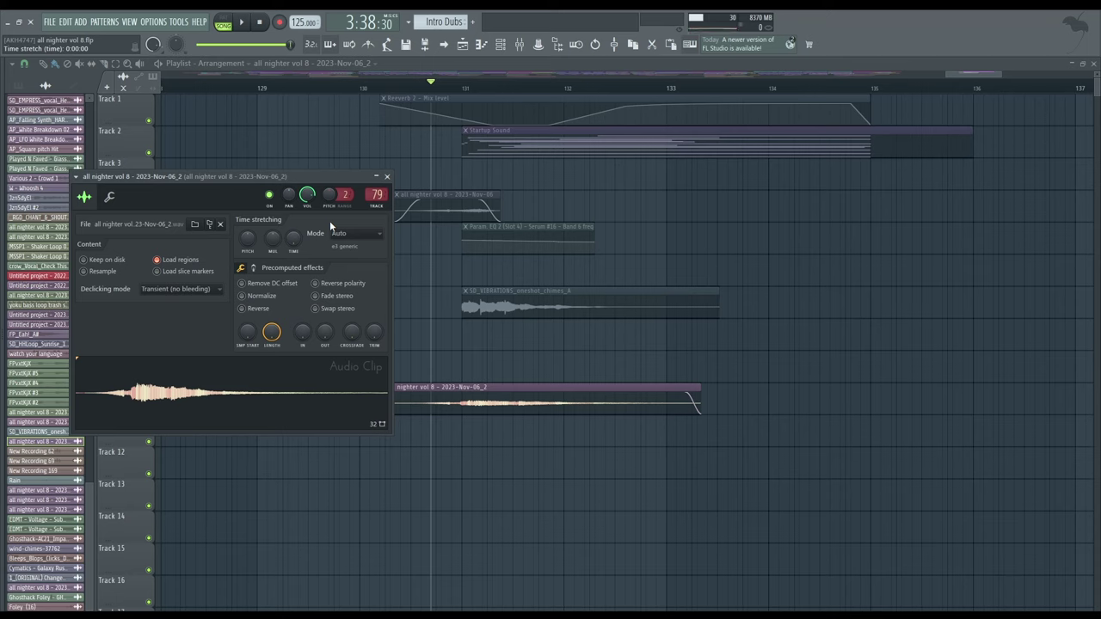
Close the audio clip settings and play the Track 10 clip near bar 130.
key("Escape")
key("space")
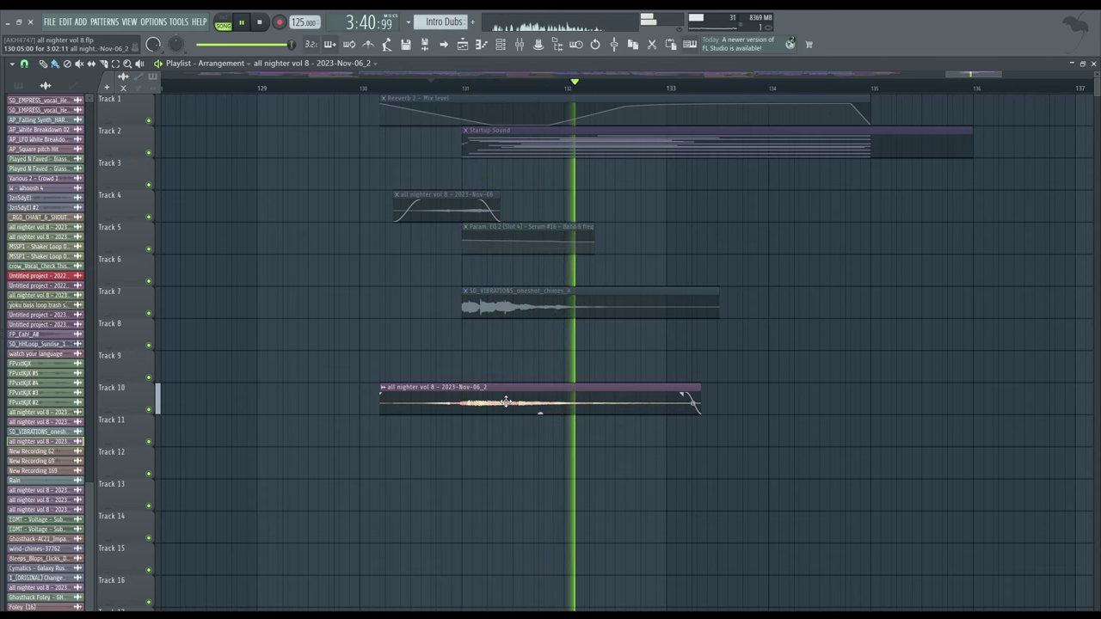
key("space")
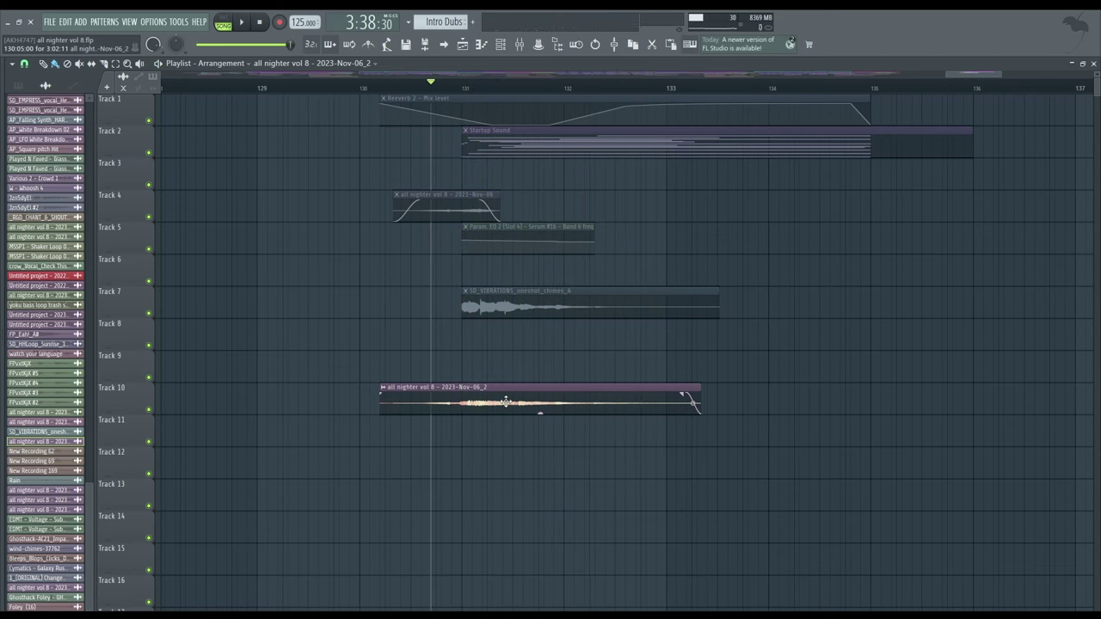
Set the Track 10 clip's time-stretching pitch shift to +300 cents, play it back and close its settings.
double_click(508, 402)
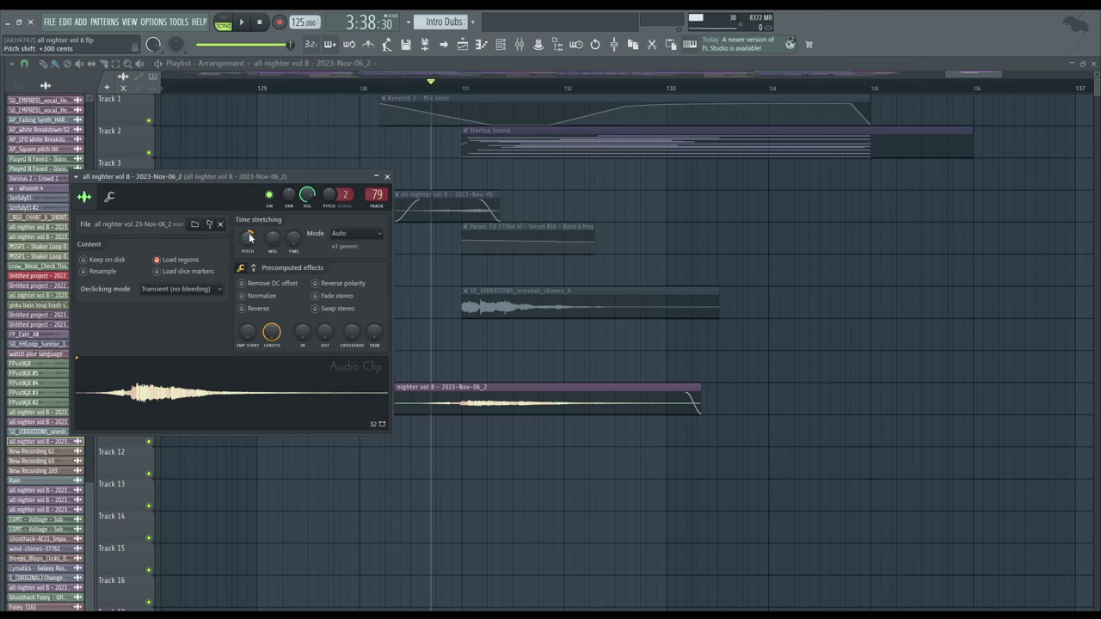
key("space")
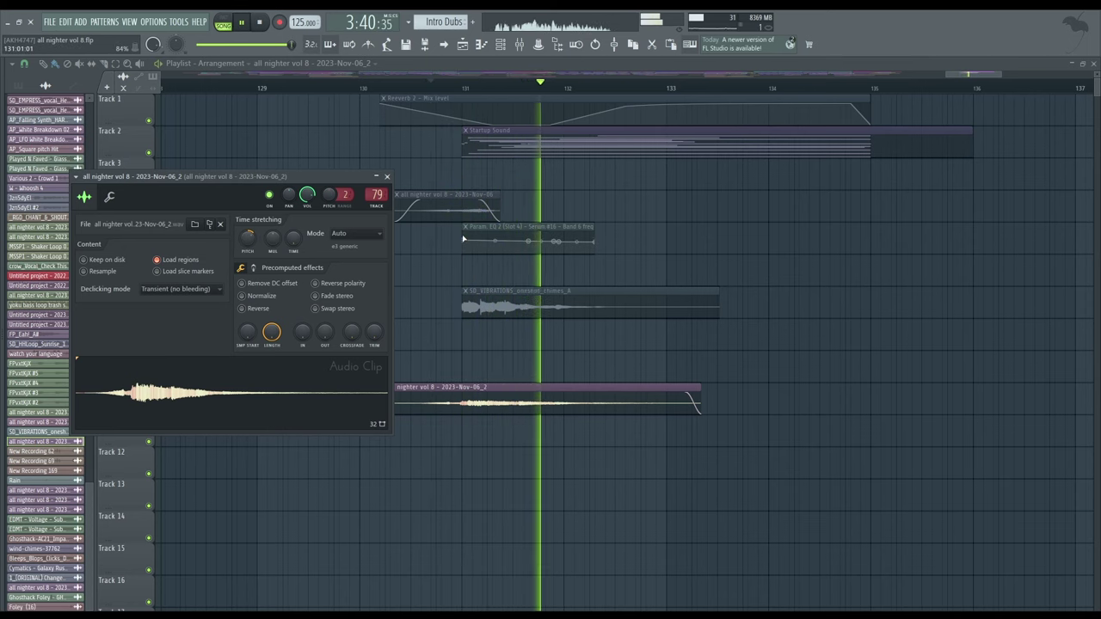
key("space")
left_click(386, 176)
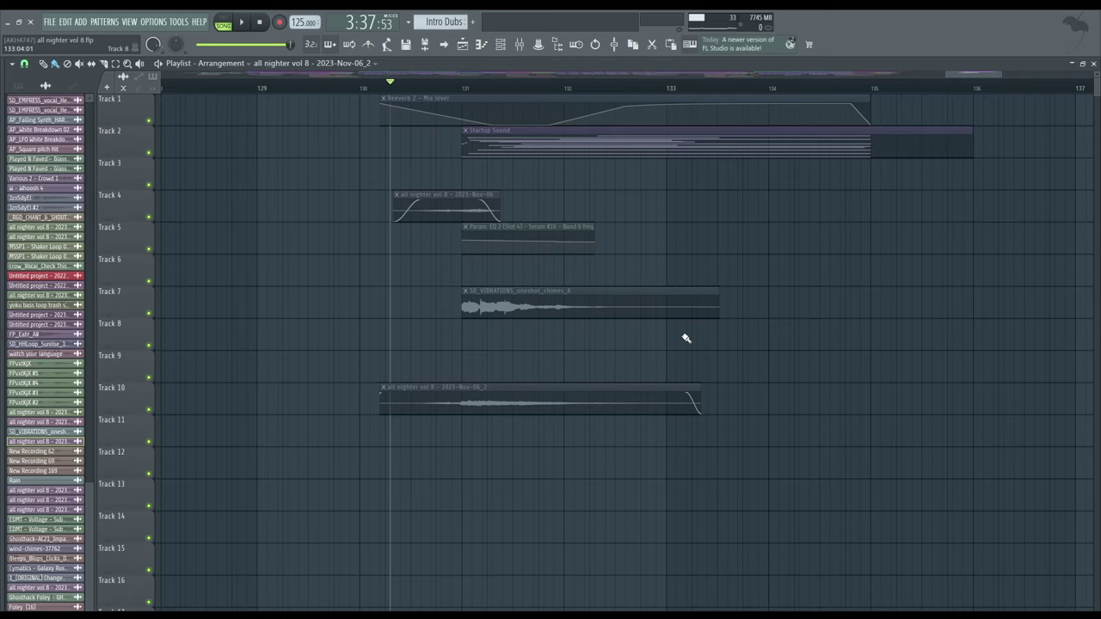
Mute the Background Pad clip on Track 11 and play the intro from bar 9 without it.
left_click(484, 398)
scroll(588, 360, "down", 8)
scroll(200, 283, "up", 10)
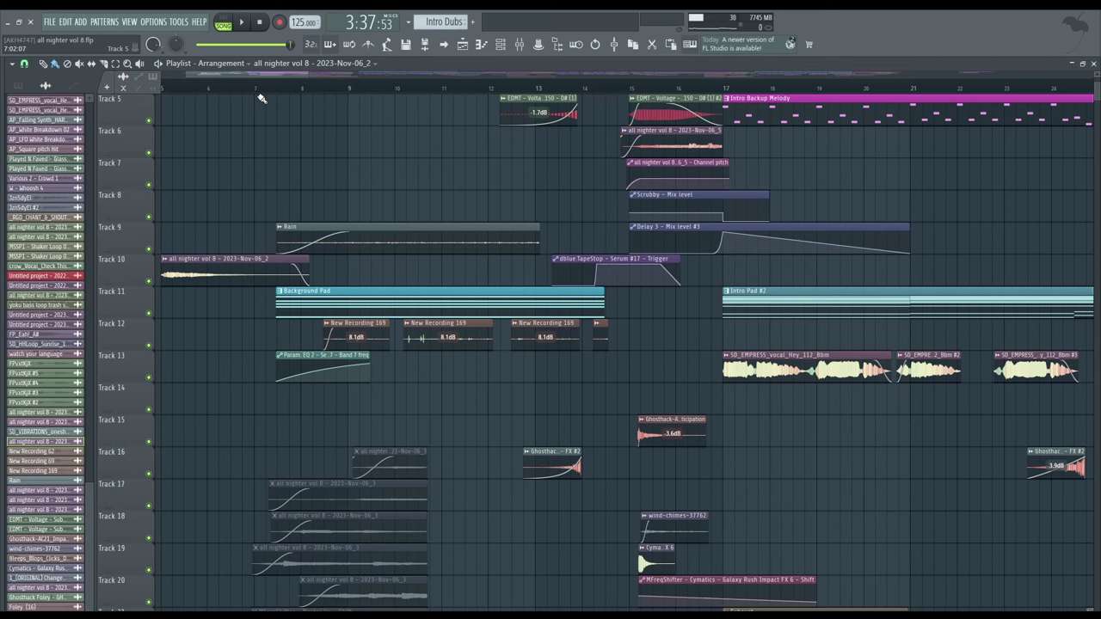
scroll(290, 137, "up", 3)
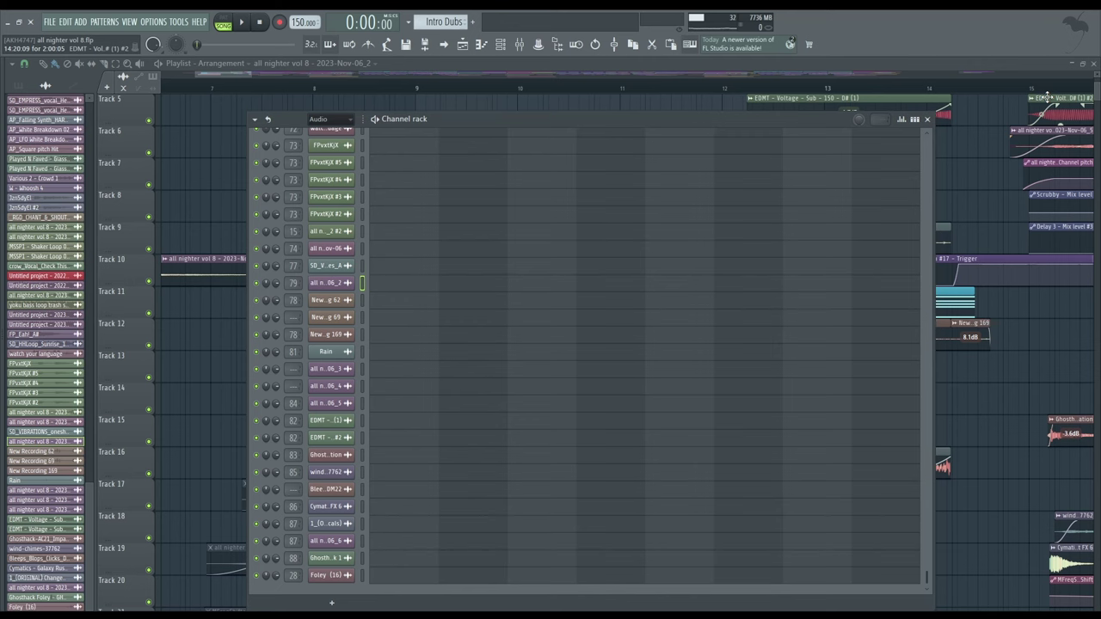
key("F6")
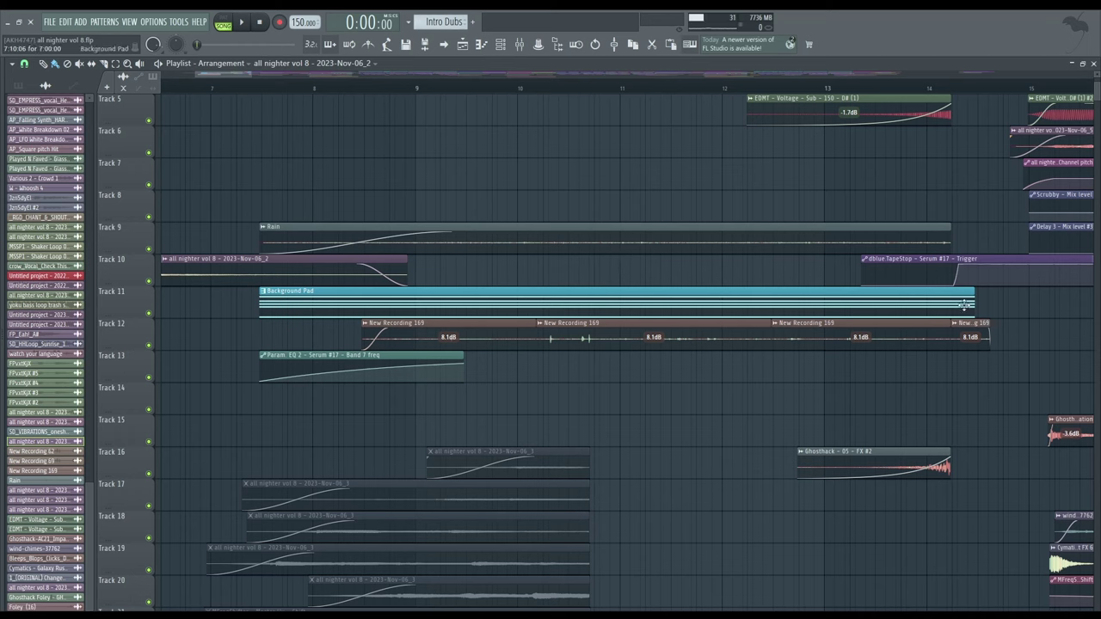
right_click(275, 312, "alt")
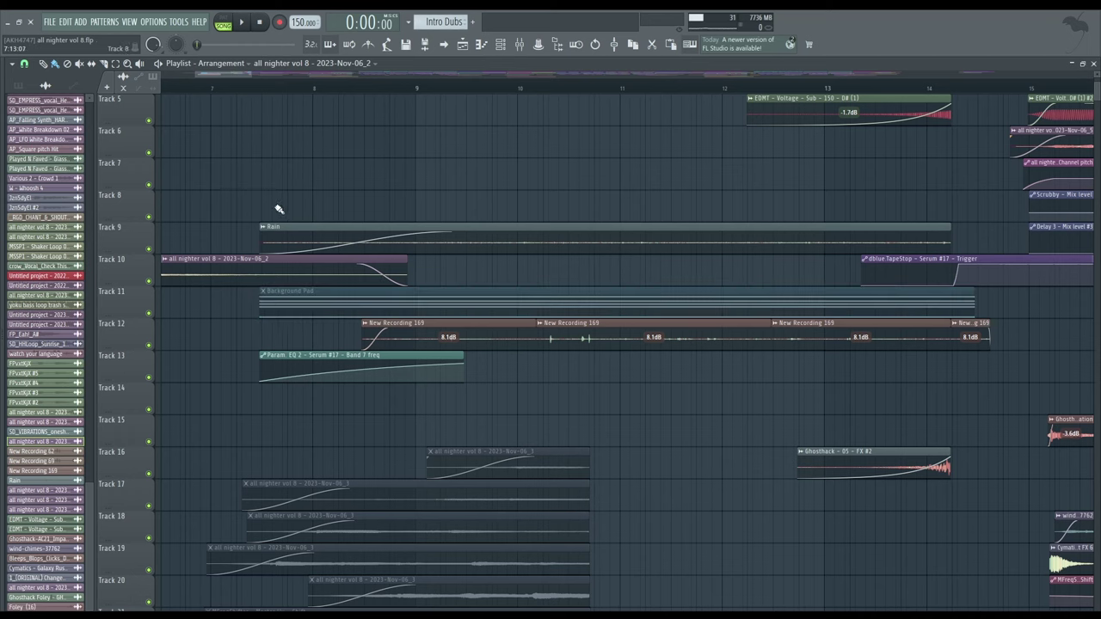
left_click(415, 87)
key("space")
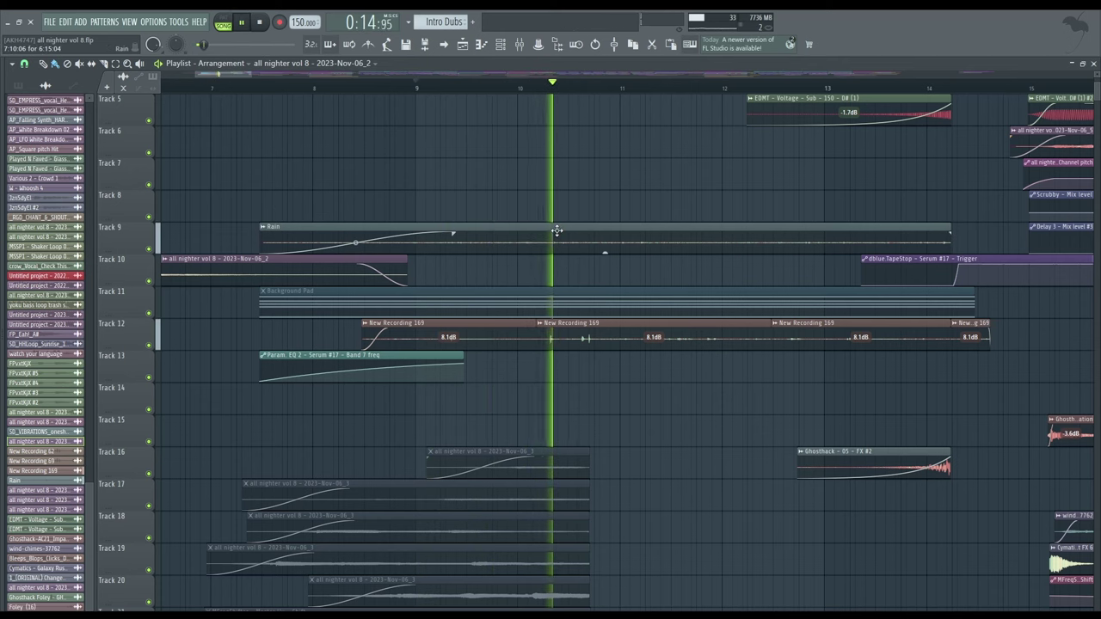
key("space")
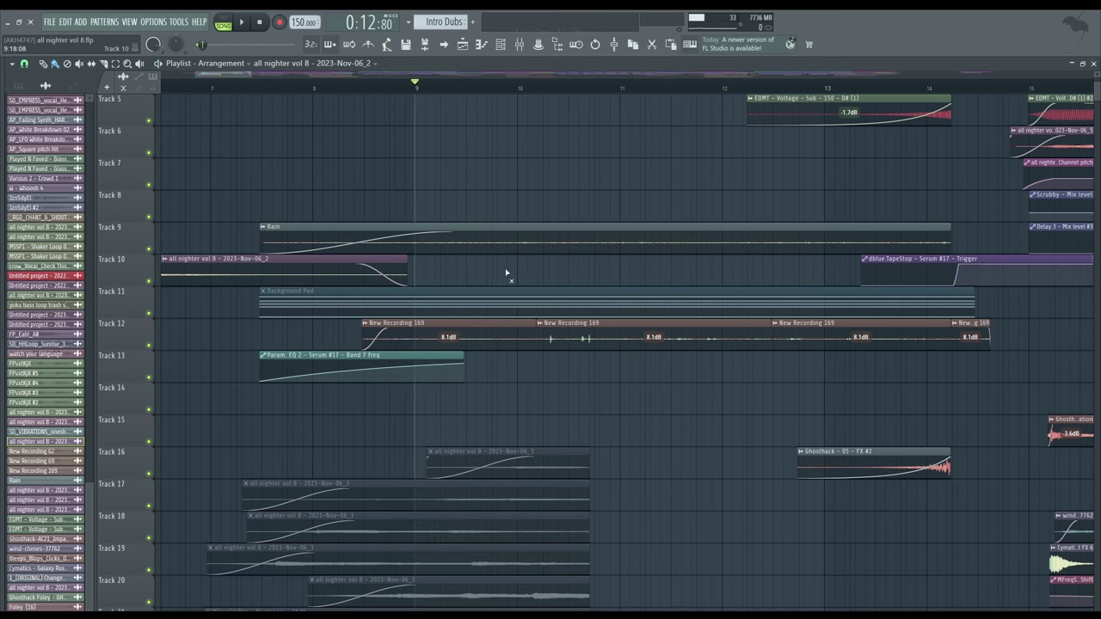
Unmute the Background Pad clip and play it from bar 9 with Track 11 soloed.
left_click(327, 292)
right_click(149, 314)
scroll(460, 381, "up", 1)
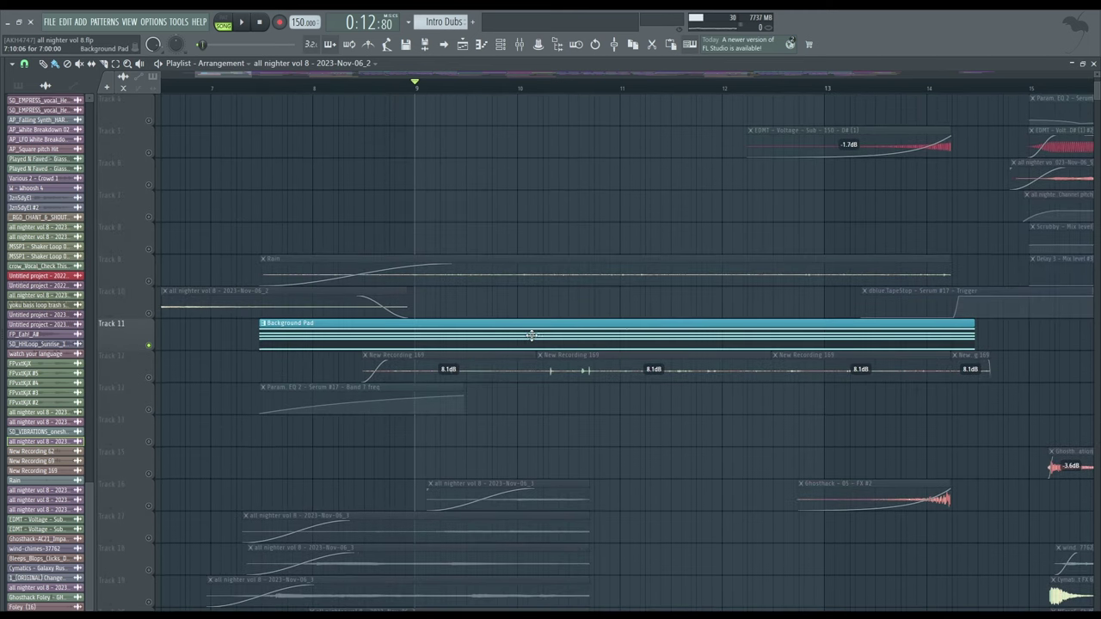
key("space")
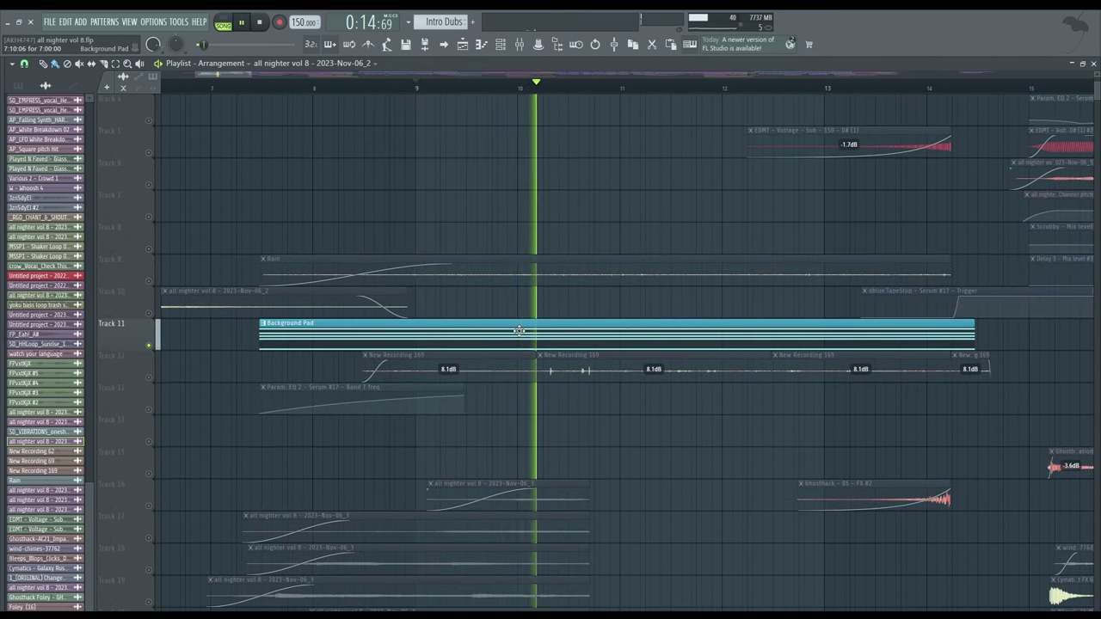
key("space")
Inspect the Background Pad's Serum #17 oscillator and FX settings and the effects on its mixer track.
double_click(518, 330)
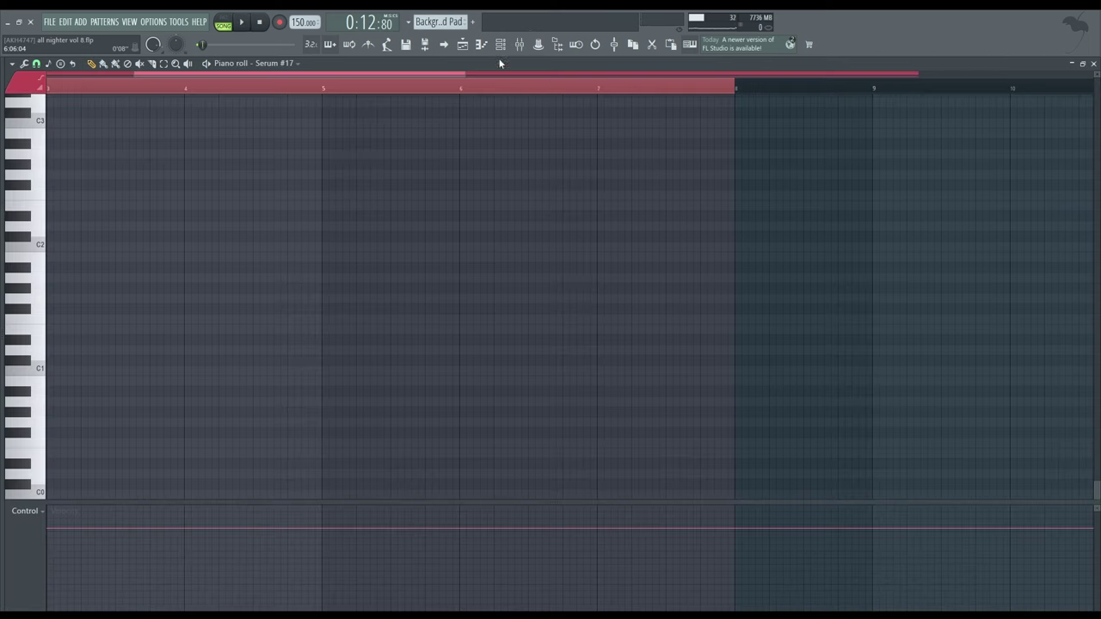
left_click(502, 44)
left_click(342, 182)
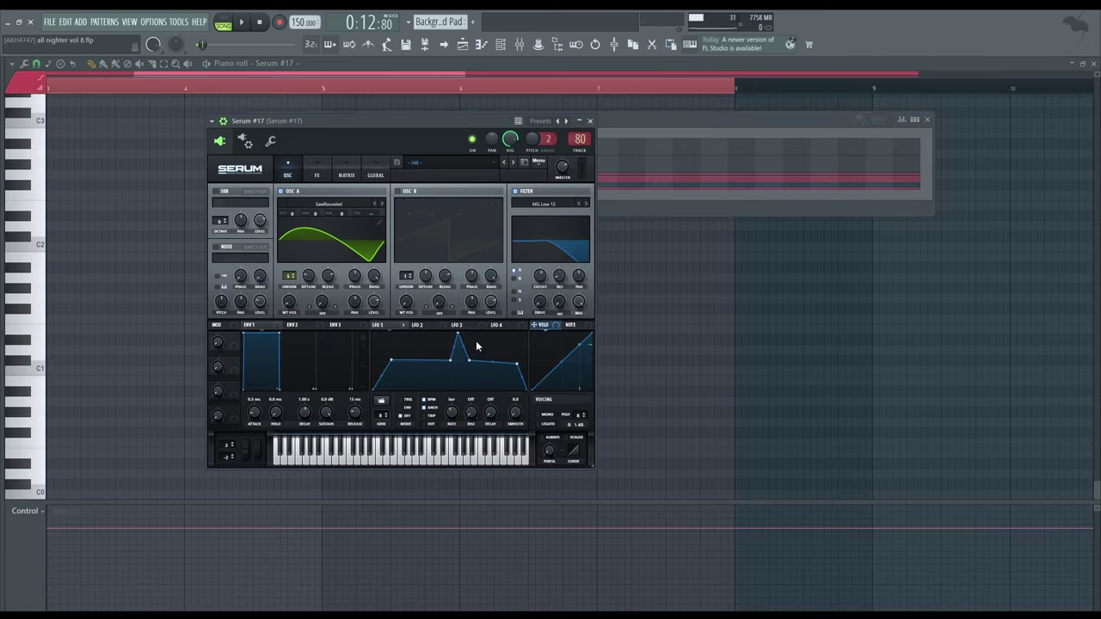
left_click(316, 172)
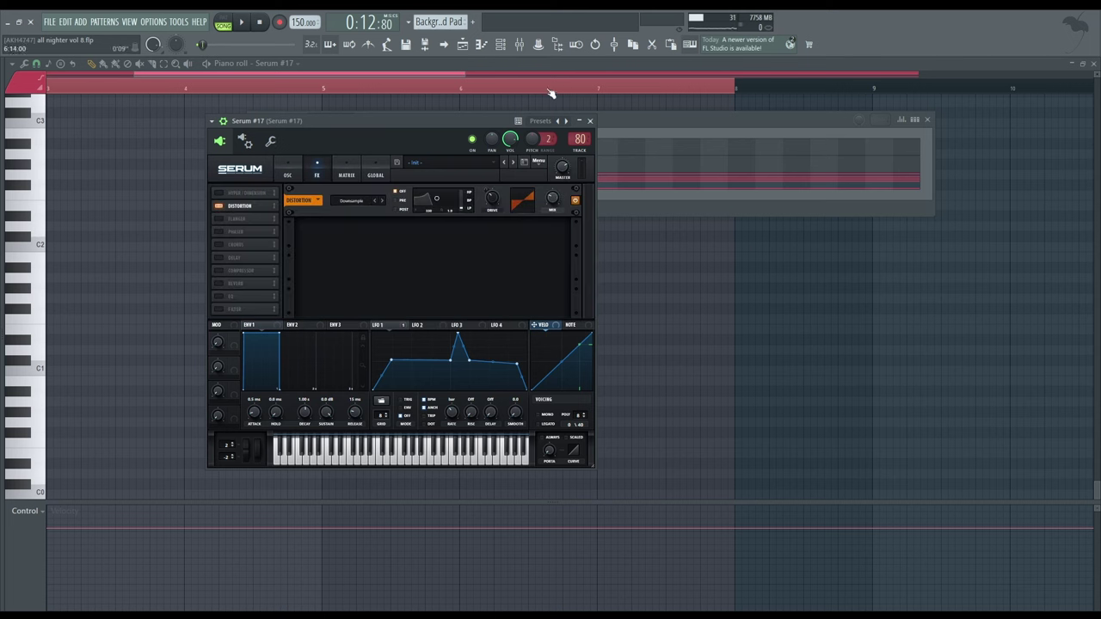
left_click(522, 47)
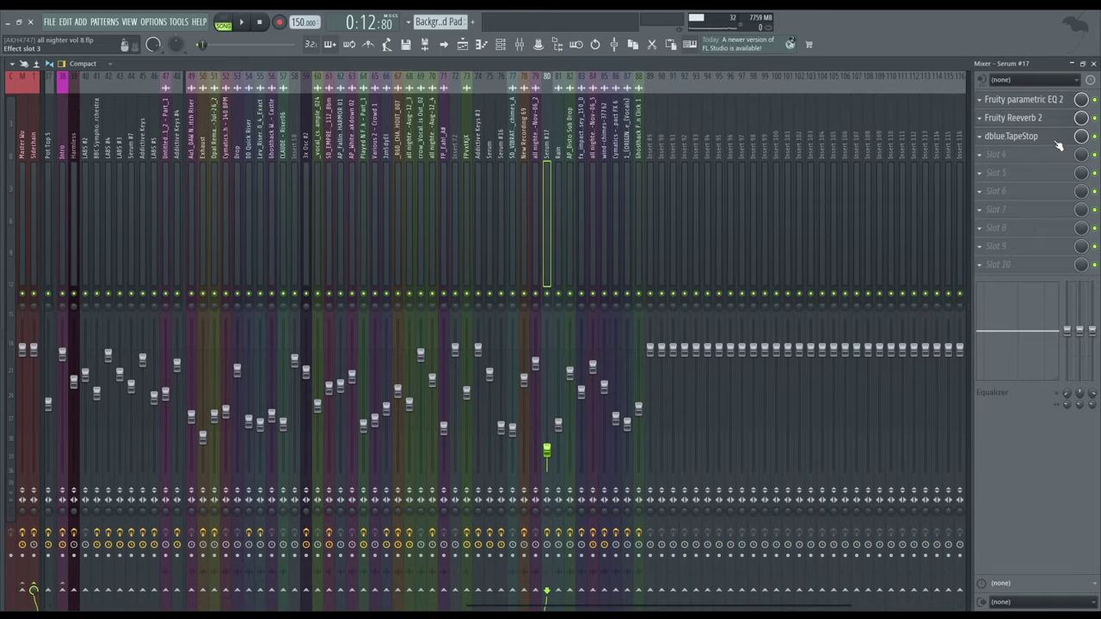
left_click(1093, 63)
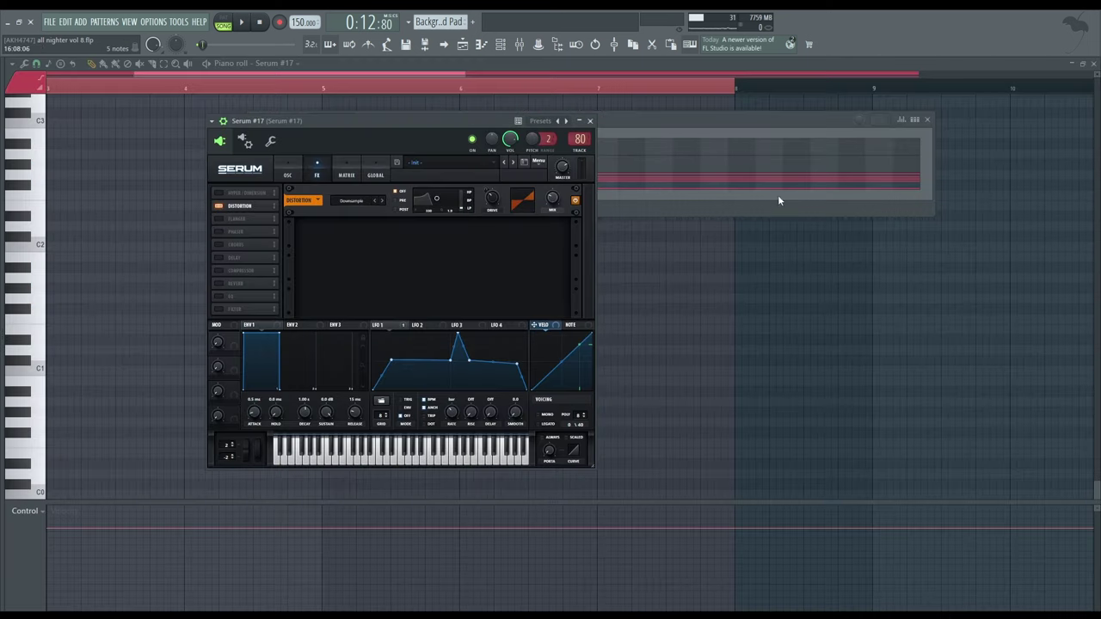
Close the synth and piano roll and take Track 11 out of solo.
key("Escape")
key("Escape")
right_click(150, 346)
Review the intro clips up to bar 17 and play the tape-stop transition from just before bar 14.
scroll(462, 373, "down", 4)
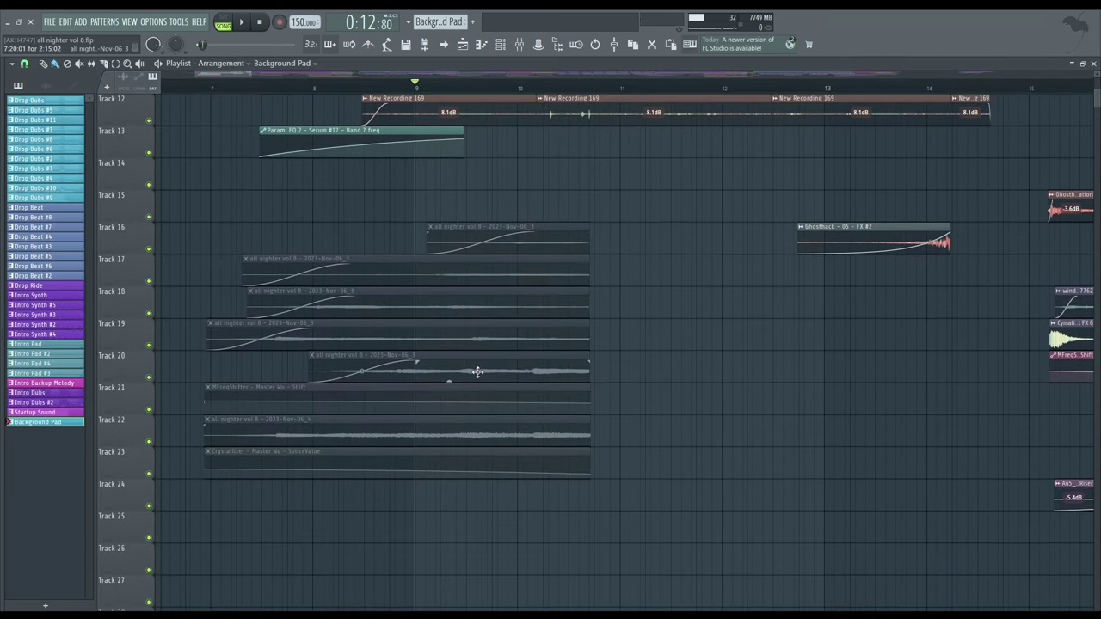
scroll(478, 372, "up", 4)
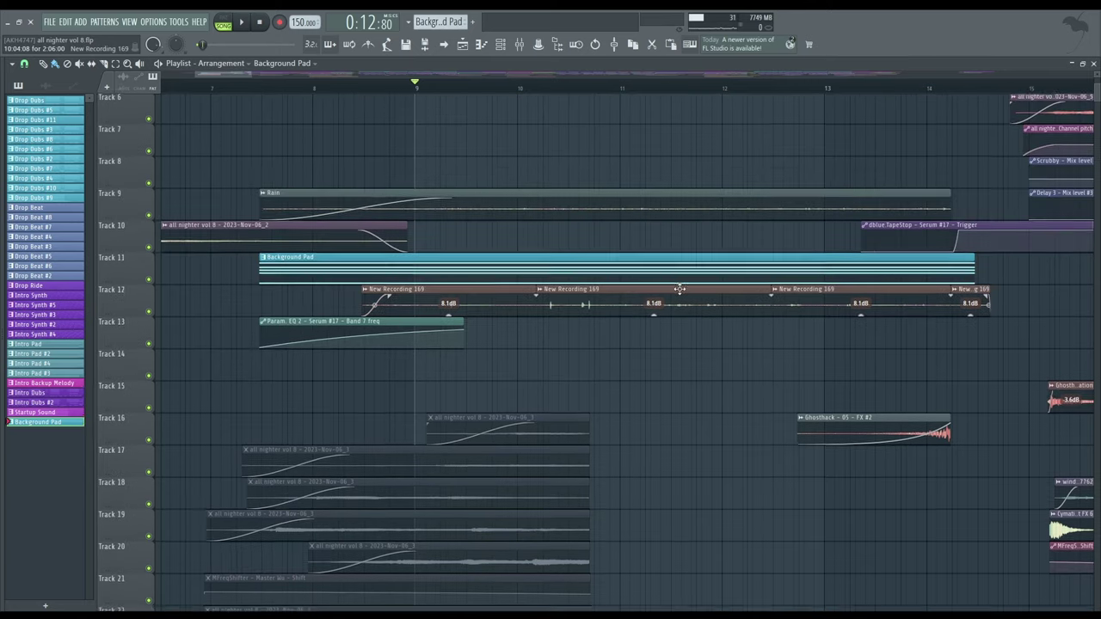
scroll(516, 355, "up", 3)
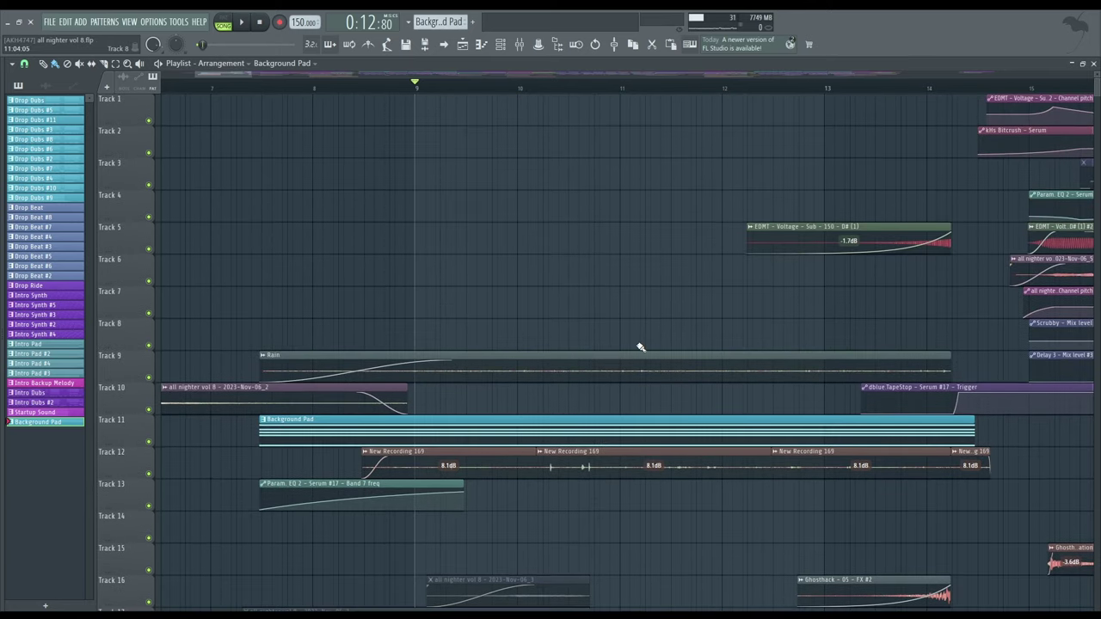
scroll(674, 298, "right", 3)
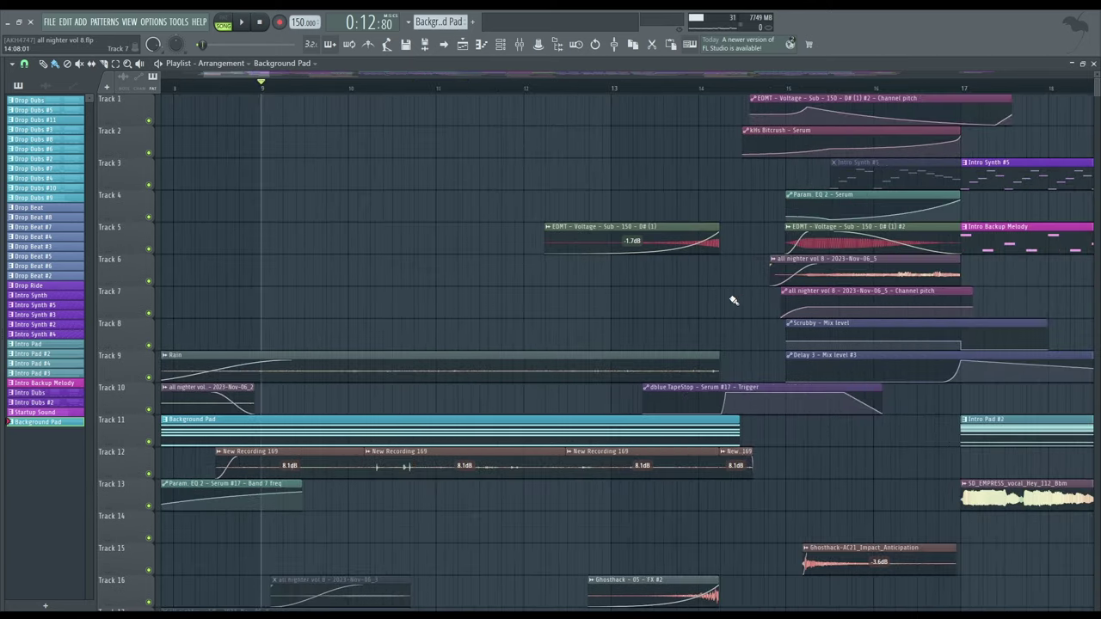
scroll(715, 349, "up", 2)
left_click(681, 87)
key("space")
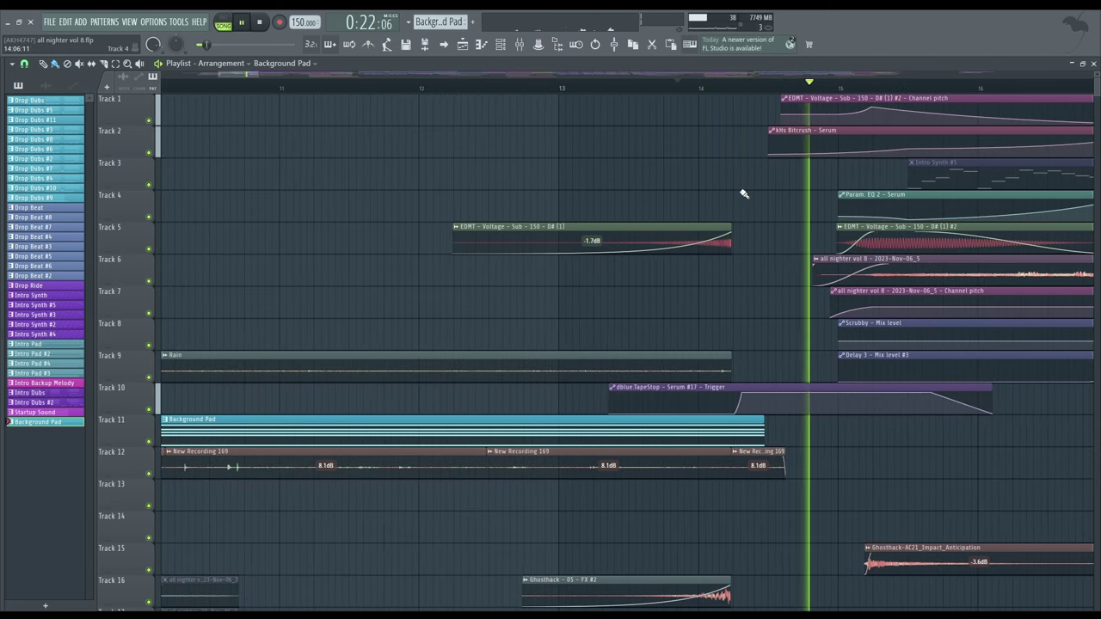
key("space")
Examine the clips around bar 14 and play the buildup from just before bar 15.
scroll(862, 432, "down", 4)
scroll(862, 432, "up", 4)
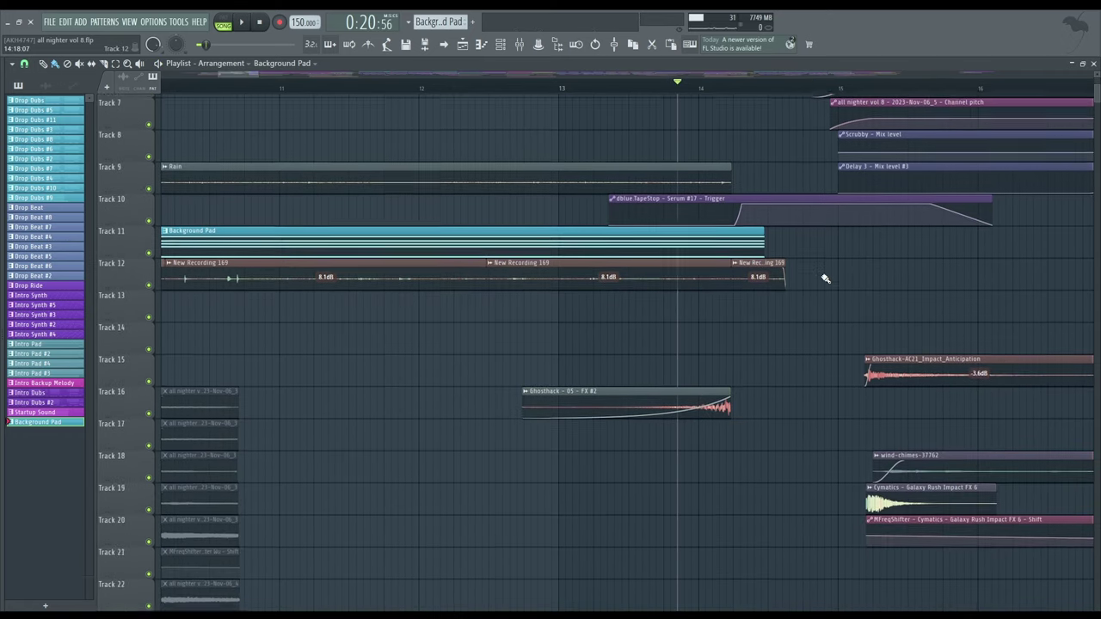
scroll(826, 279, "up", 3)
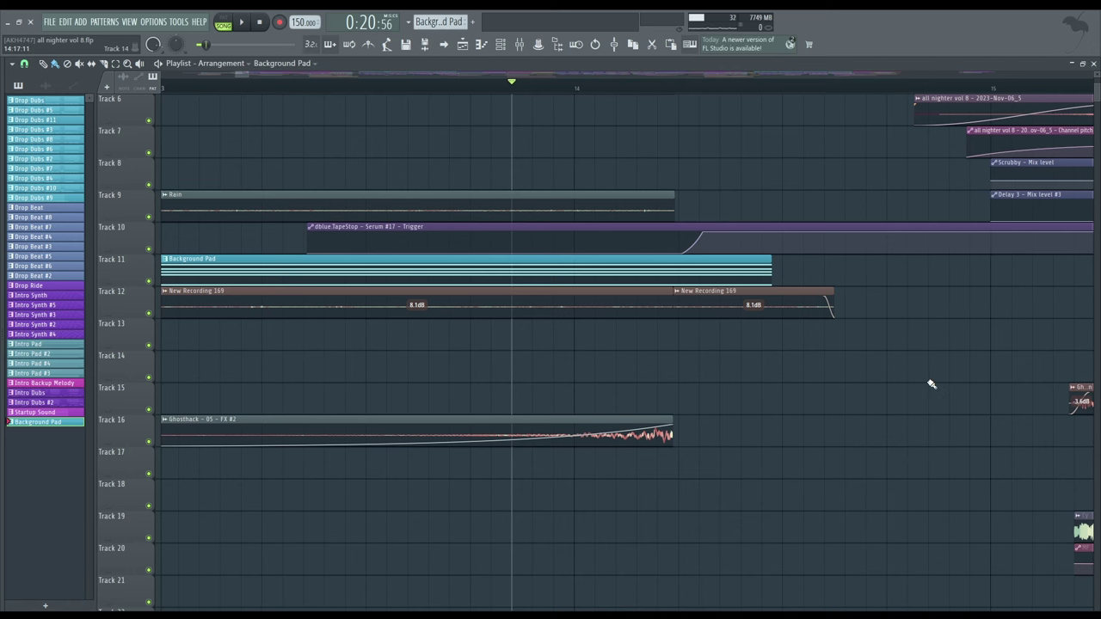
scroll(931, 384, "up", 5)
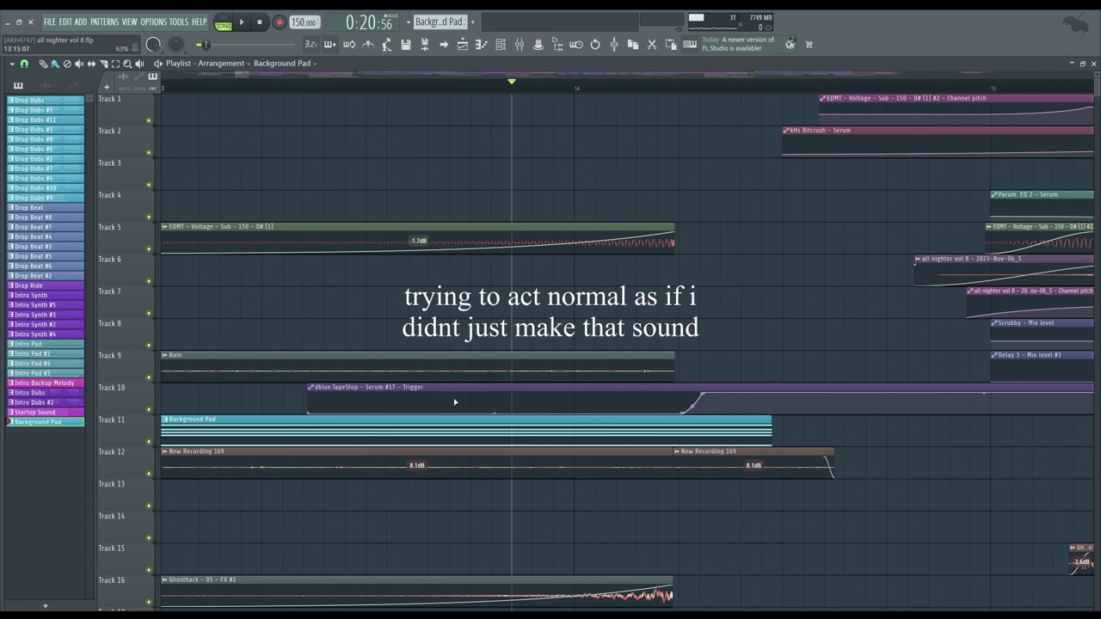
scroll(357, 404, "down", 3)
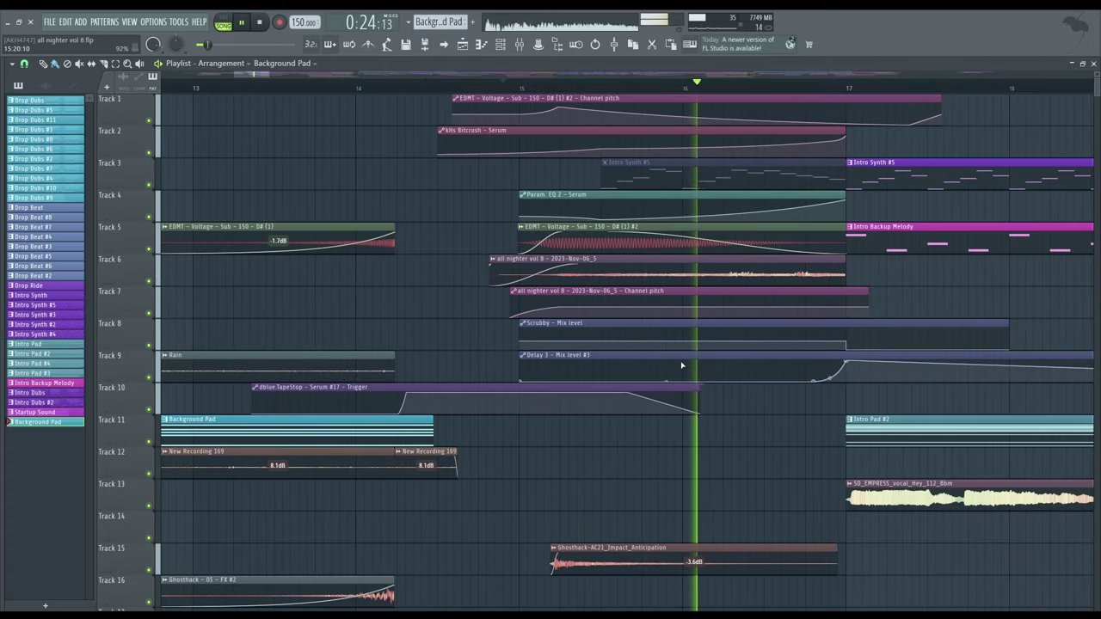
key("space")
Solo Track 3 and play the Intro Synth #5 clip from bar 17.
scroll(686, 413, "down", 5)
scroll(658, 456, "down", 6)
scroll(715, 373, "up", 11)
scroll(703, 319, "down", 2)
scroll(704, 319, "up", 1)
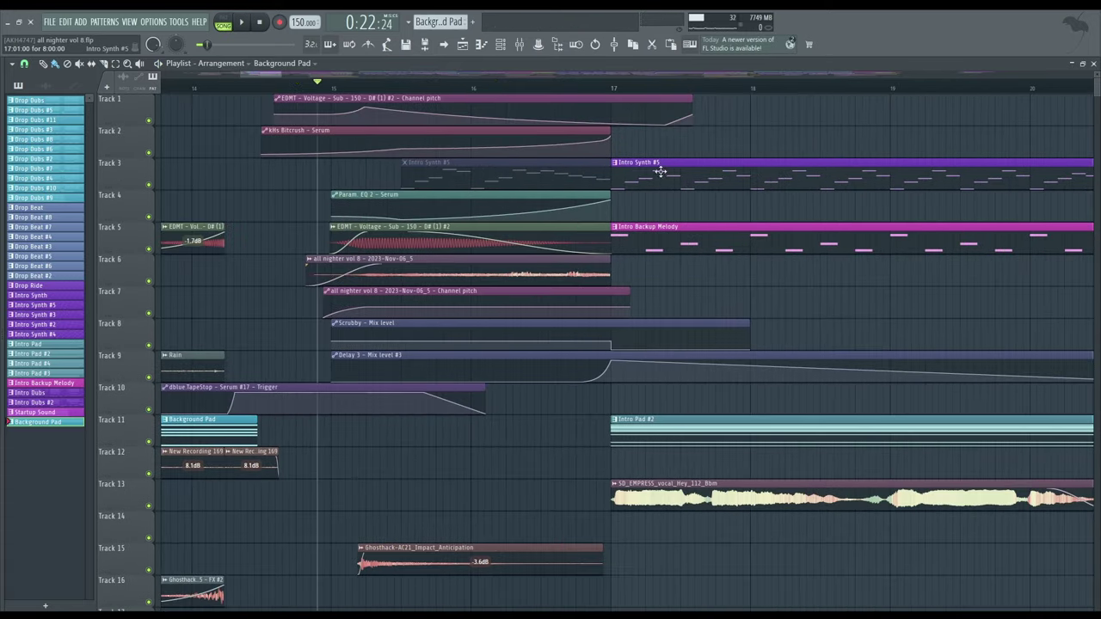
left_click(612, 84)
right_click(149, 185)
key("space")
Enable Tracks 1 to 4 and Tracks 7 to 9 to hear the intro synth with its neighbouring tracks.
left_click_drag(149, 120, 149, 217)
left_click(149, 313)
left_click(149, 345)
left_click(149, 377)
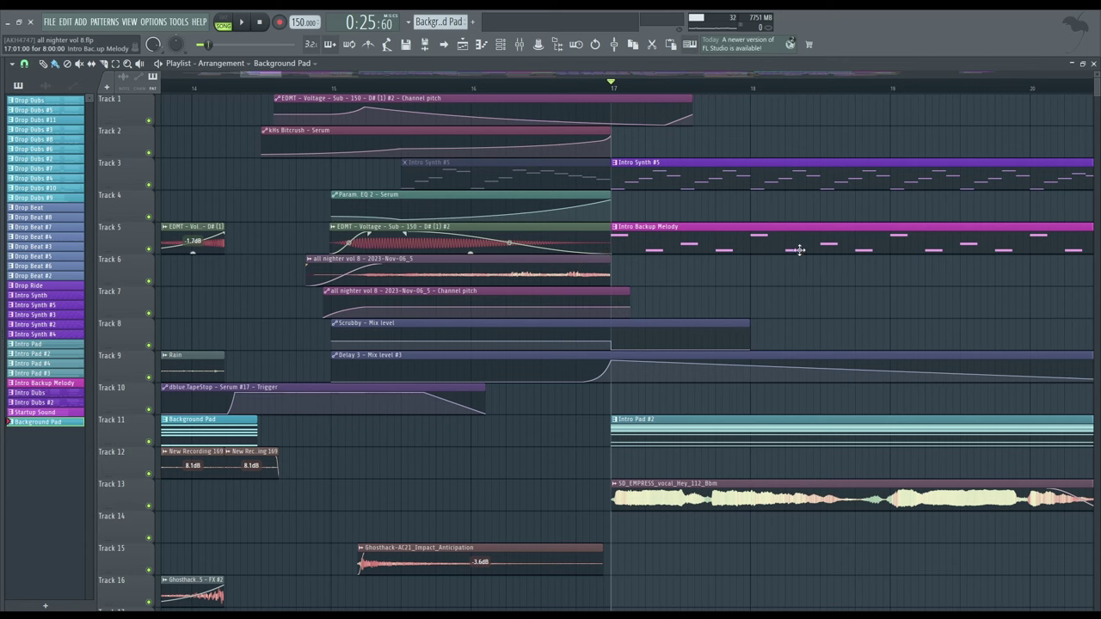
Inspect the audio settings of the muted all nighter vol 8 clip on Track 19 before bar 11.
scroll(862, 297, "down", 2)
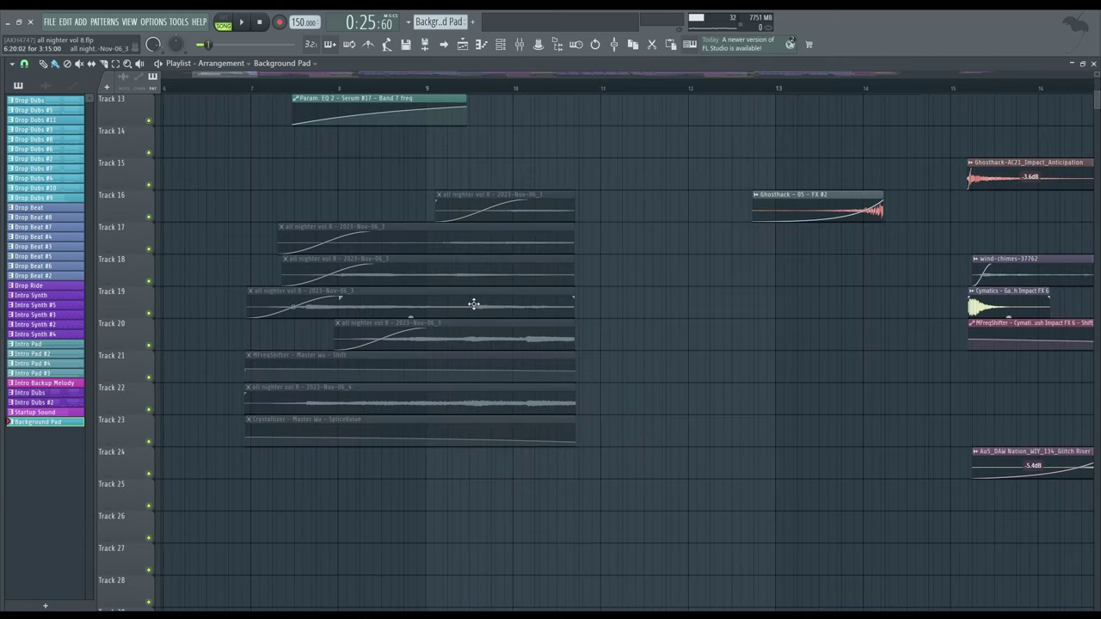
double_click(474, 304)
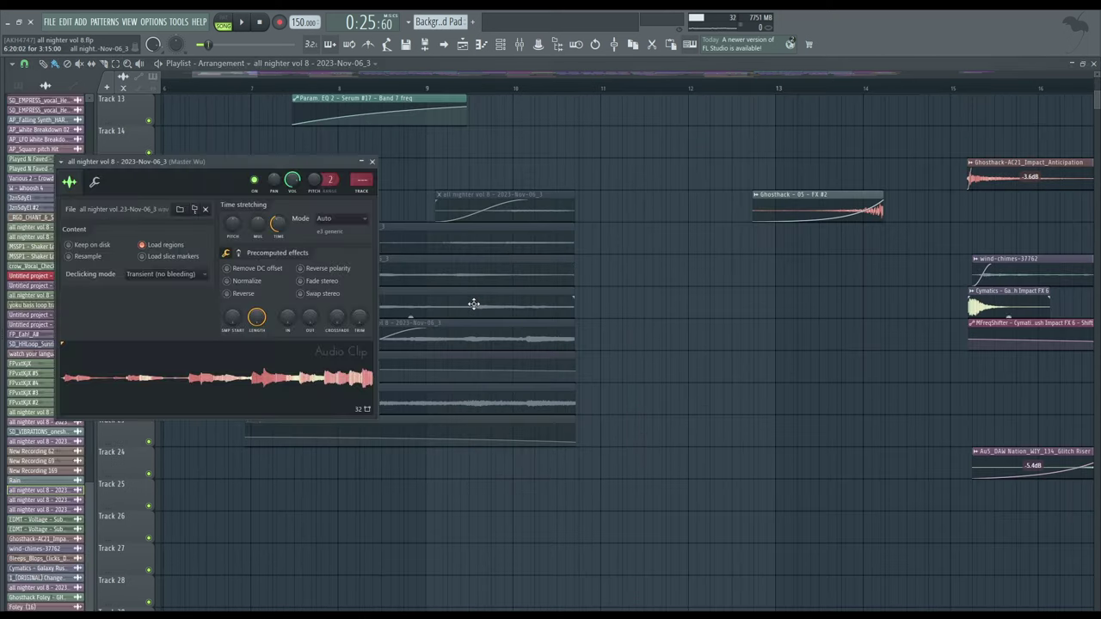
left_click(372, 162)
scroll(599, 301, "up", 1)
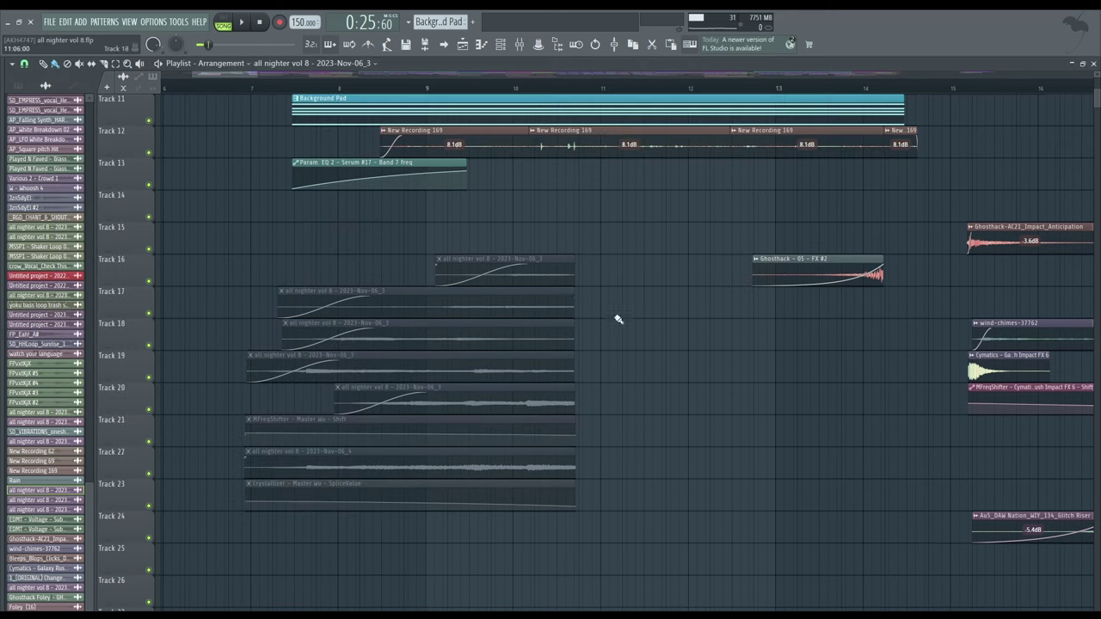
Solo Track 6 and play its all nighter vol 8 clip from just before bar 15.
right_click(149, 282)
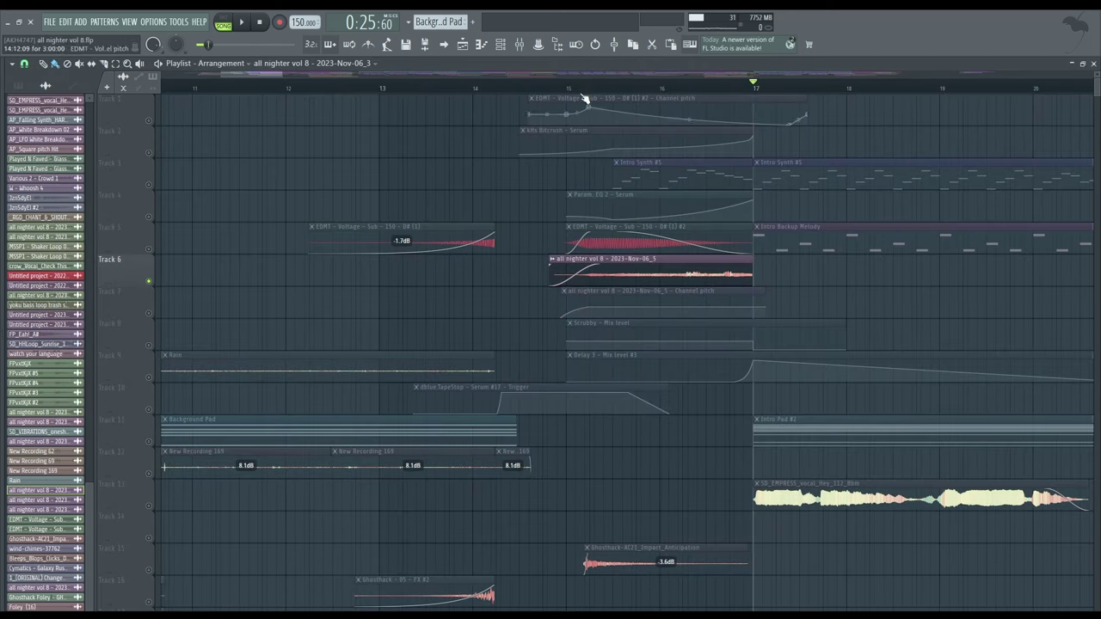
left_click(571, 86)
key("space")
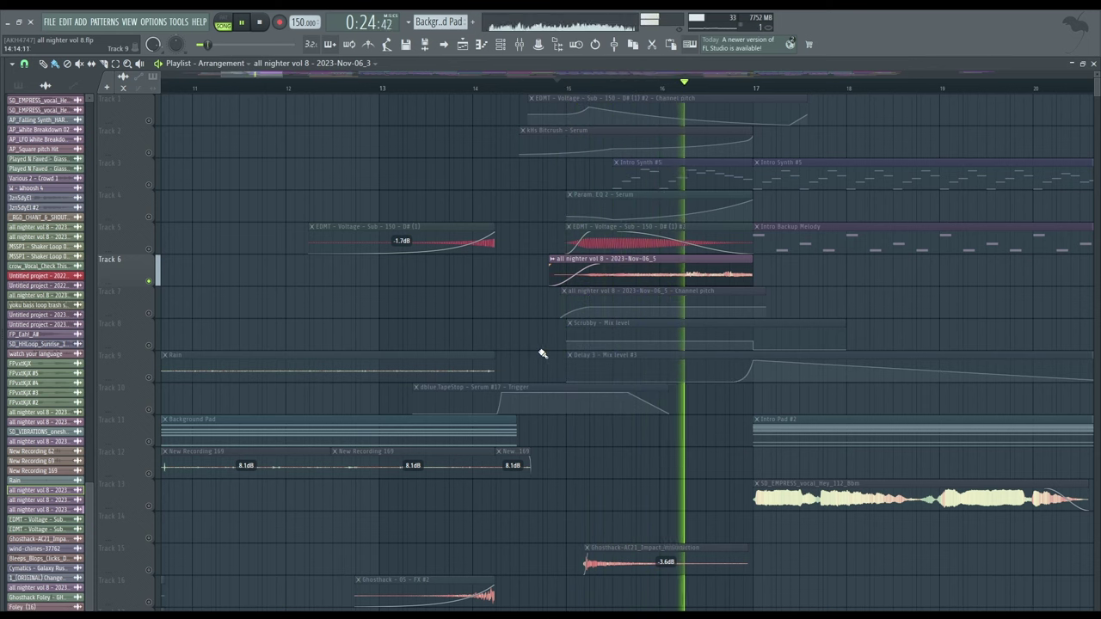
key("space")
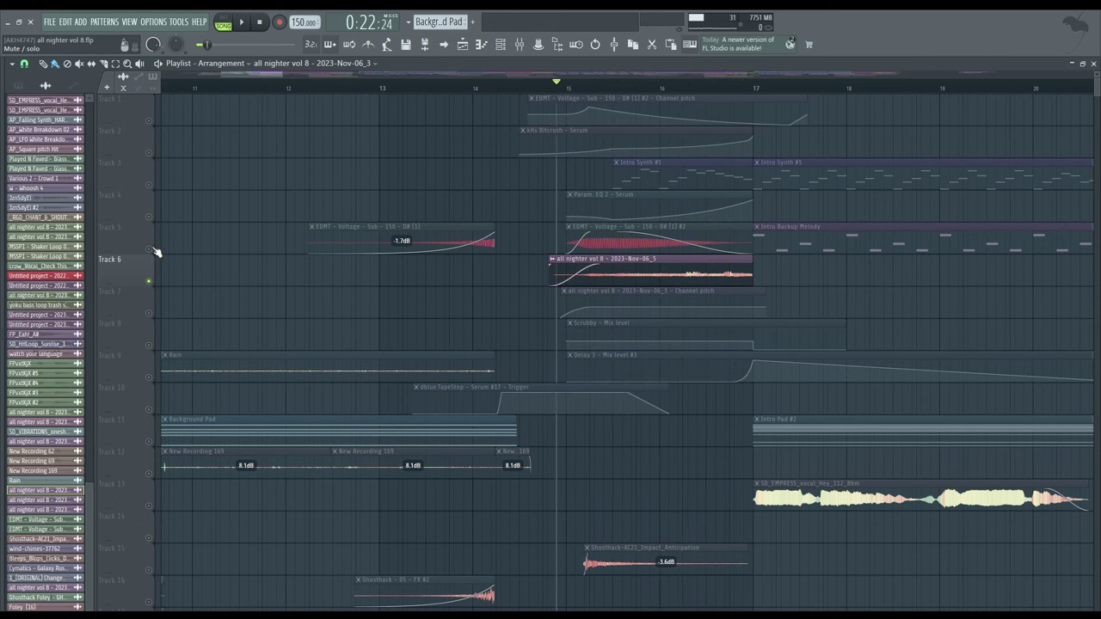
Solo Track 5 and play the EDMT Voltage Sub clip from just before bar 15.
left_click(151, 250, "ctrl")
scroll(654, 271, "up", 2)
key("space")
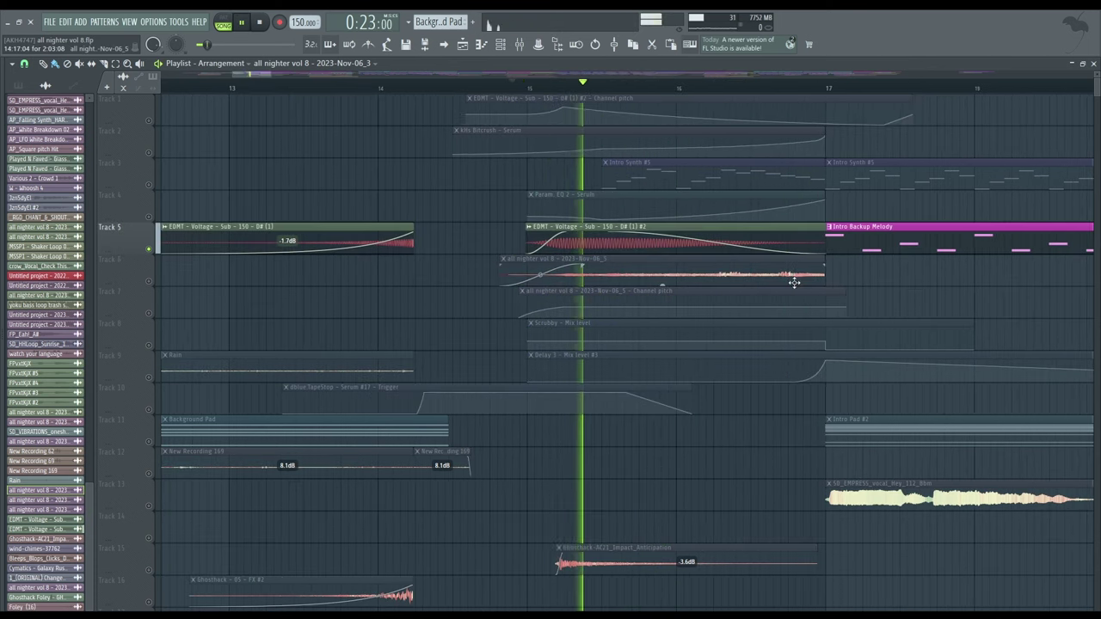
key("space")
Check the effect tracks from Track 15 down and examine the impact, wind chime and riser clips between bars 15 and 17.
scroll(817, 315, "down", 3)
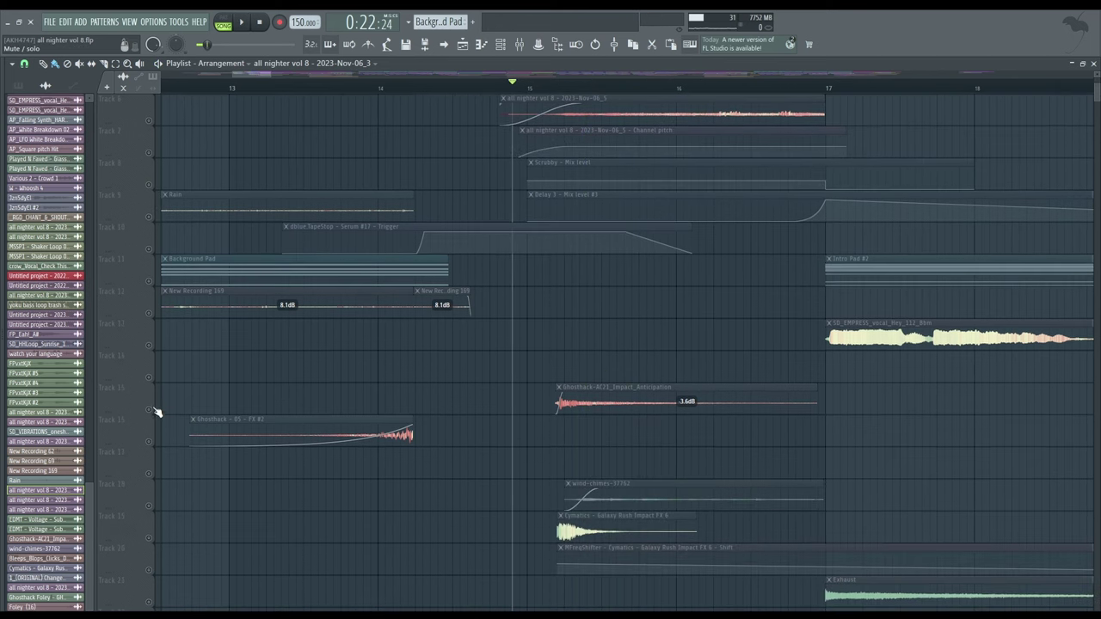
left_click(149, 409)
left_click(149, 441)
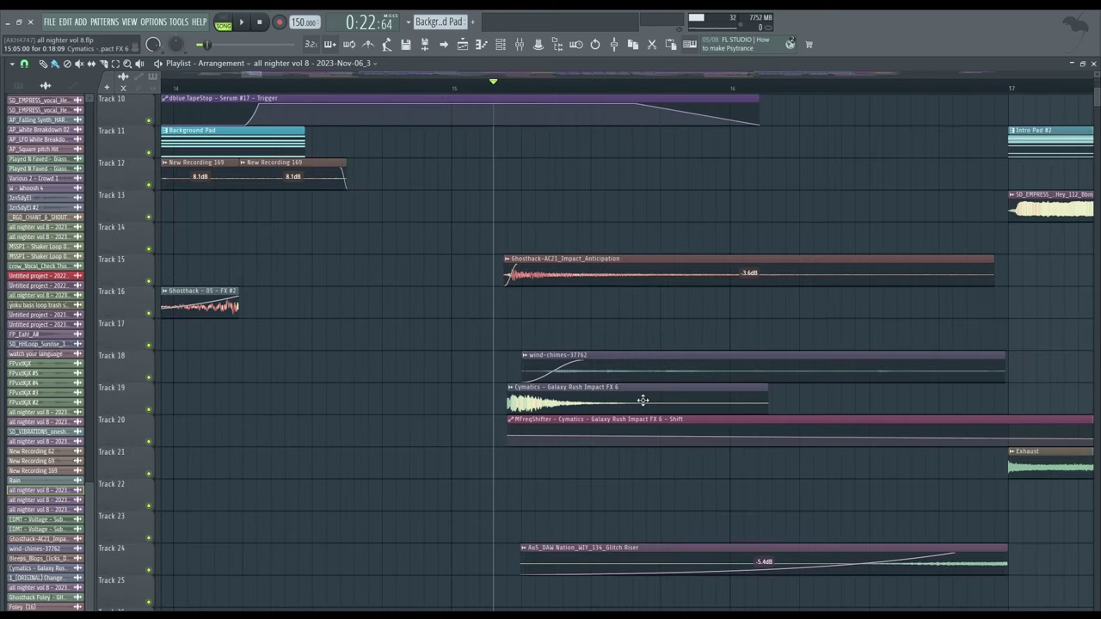
scroll(708, 379, "down", 3)
scroll(935, 445, "up", 7)
scroll(953, 459, "down", 3)
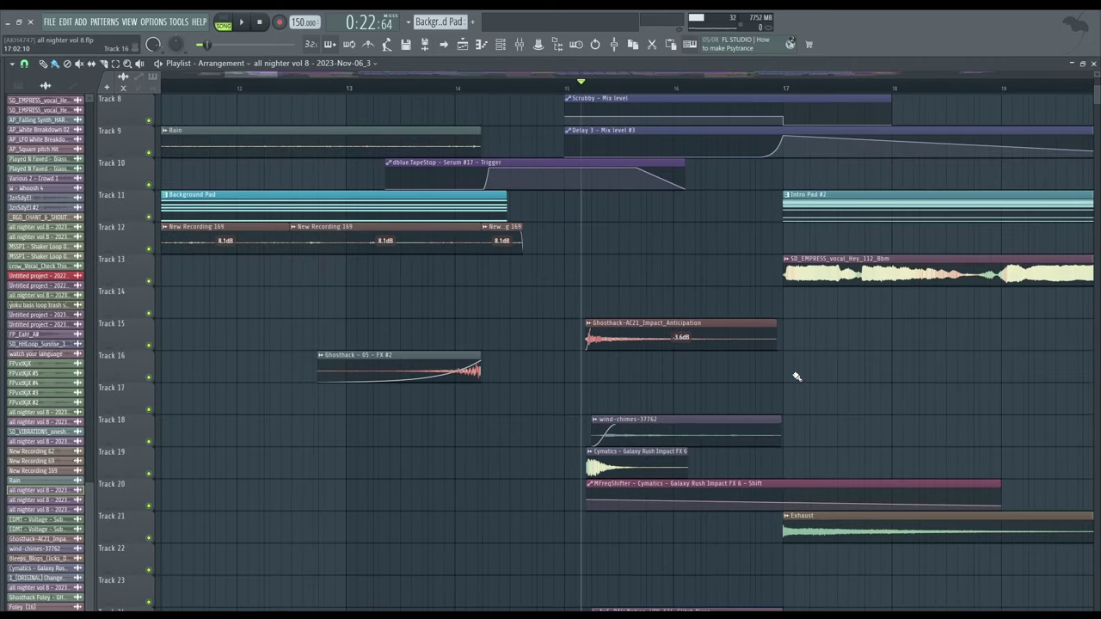
Play the full buildup with all tracks enabled from just after bar 15 into bar 17.
scroll(766, 400, "up", 6)
key("space")
scroll(790, 435, "up", 1)
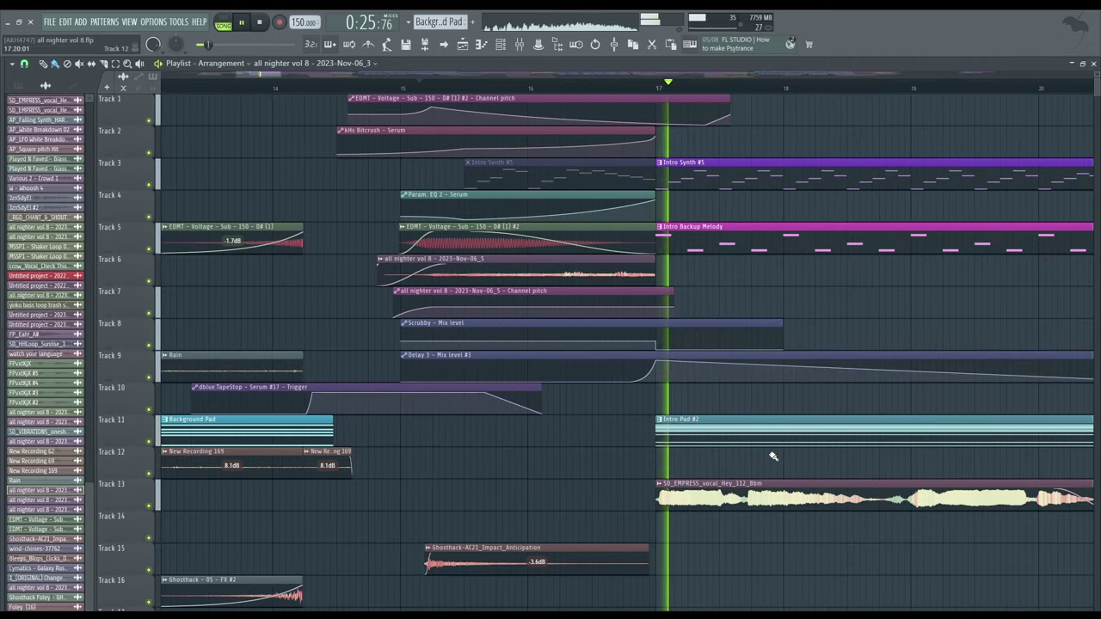
key("space")
Examine the Intro Synth #5 notes in the Piano roll and audition single pitches.
scroll(752, 422, "down", 4)
scroll(749, 411, "down", 1)
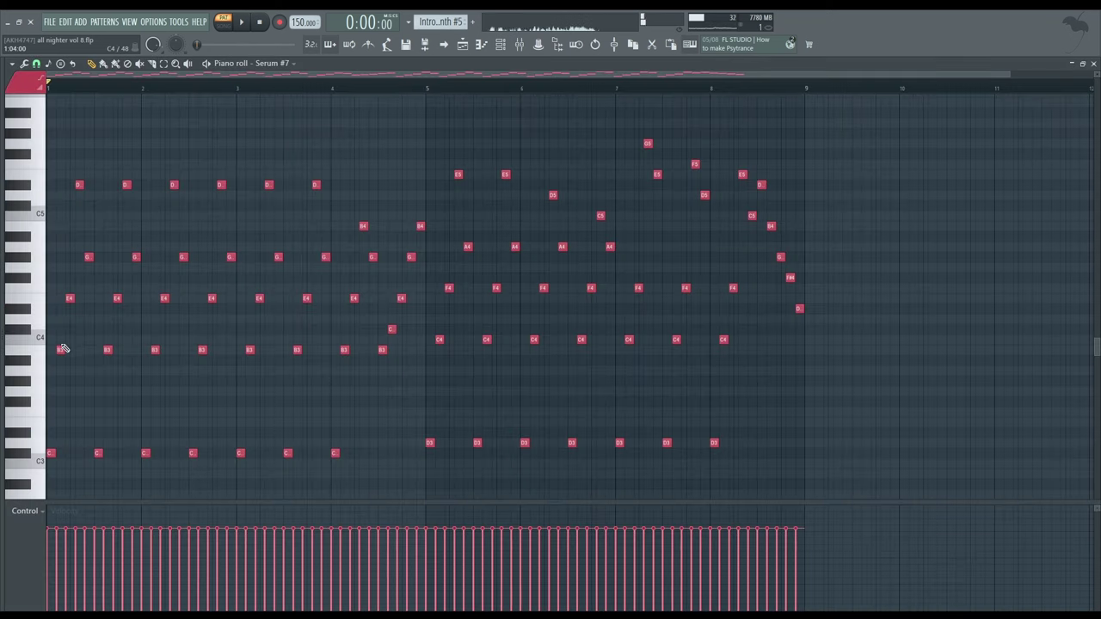
left_click(43, 351)
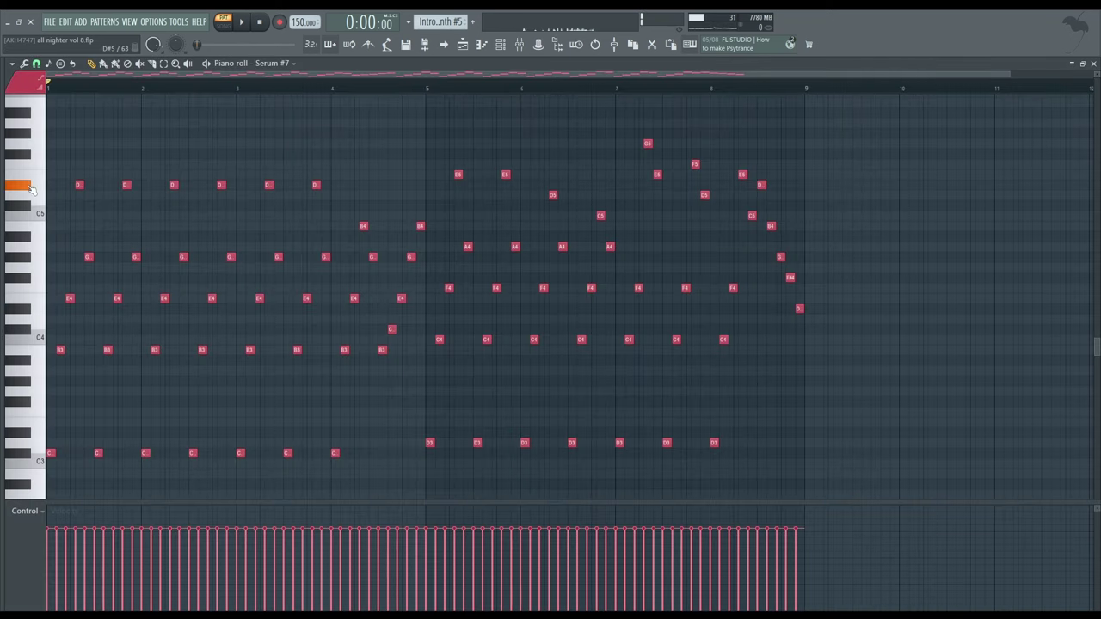
Inspect the oscillator and effects pages of the Serum #7 synth and preview the pattern.
left_click(498, 48)
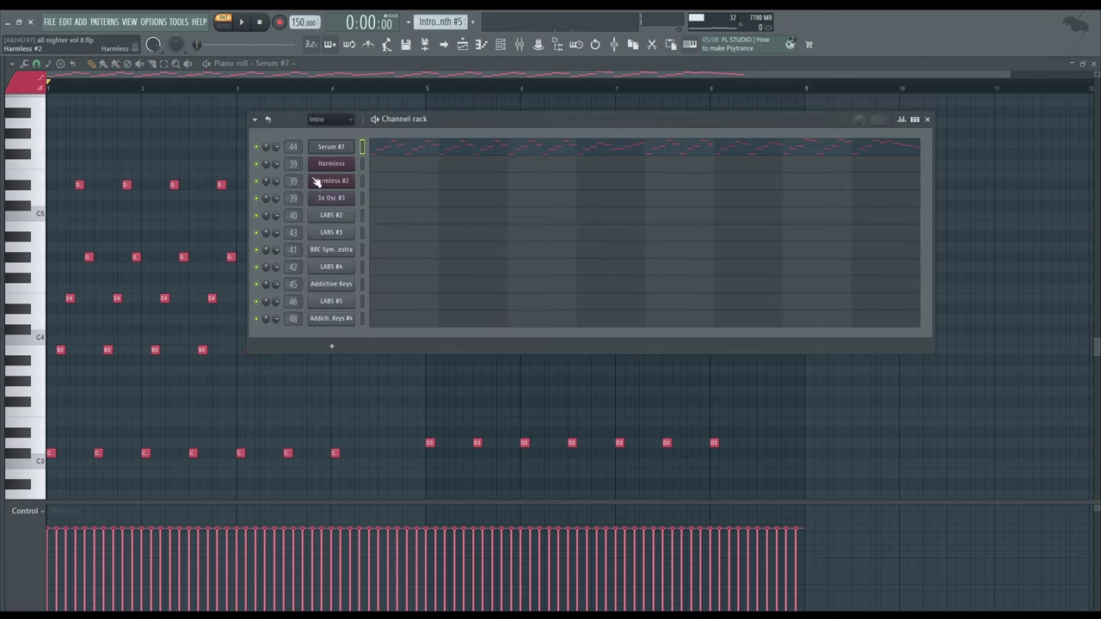
left_click(331, 147)
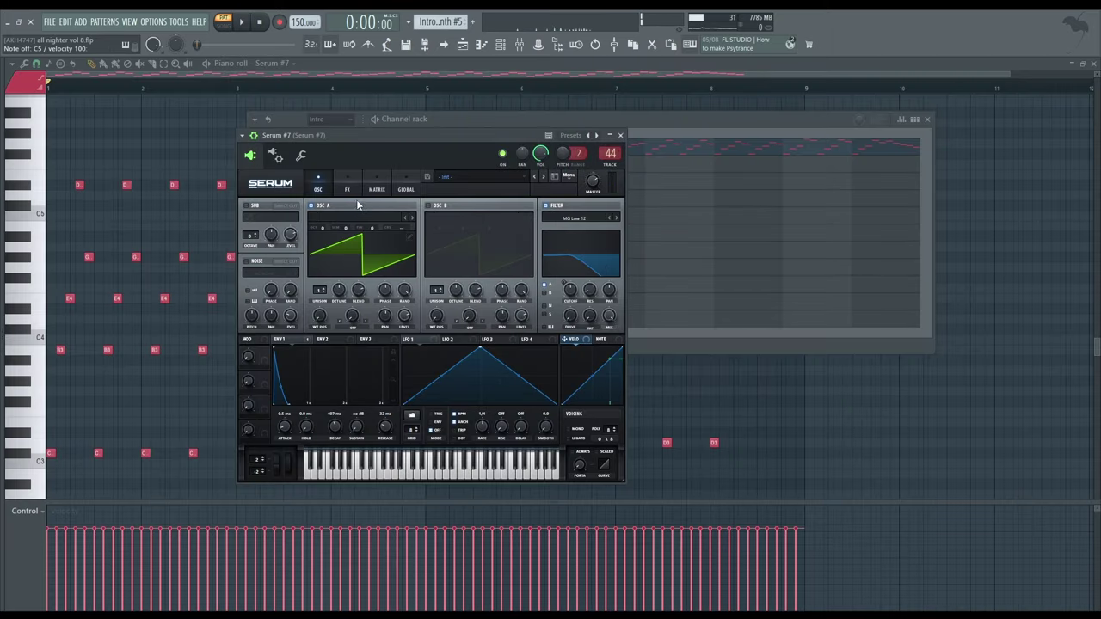
left_click(428, 176)
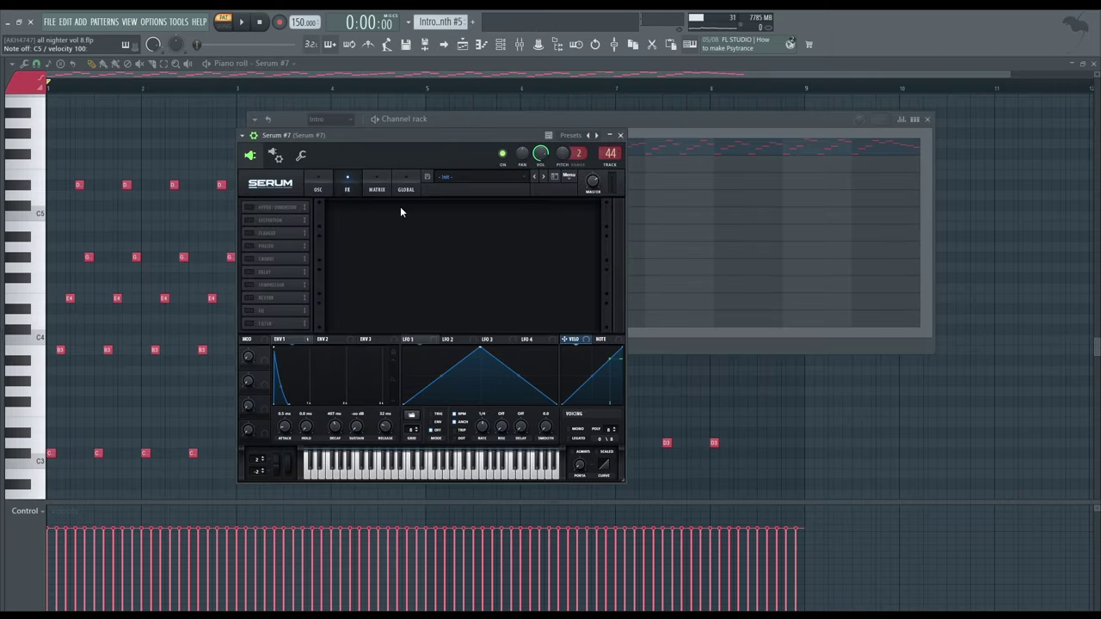
left_click(621, 135)
key("space")
key("space")
left_click(501, 44)
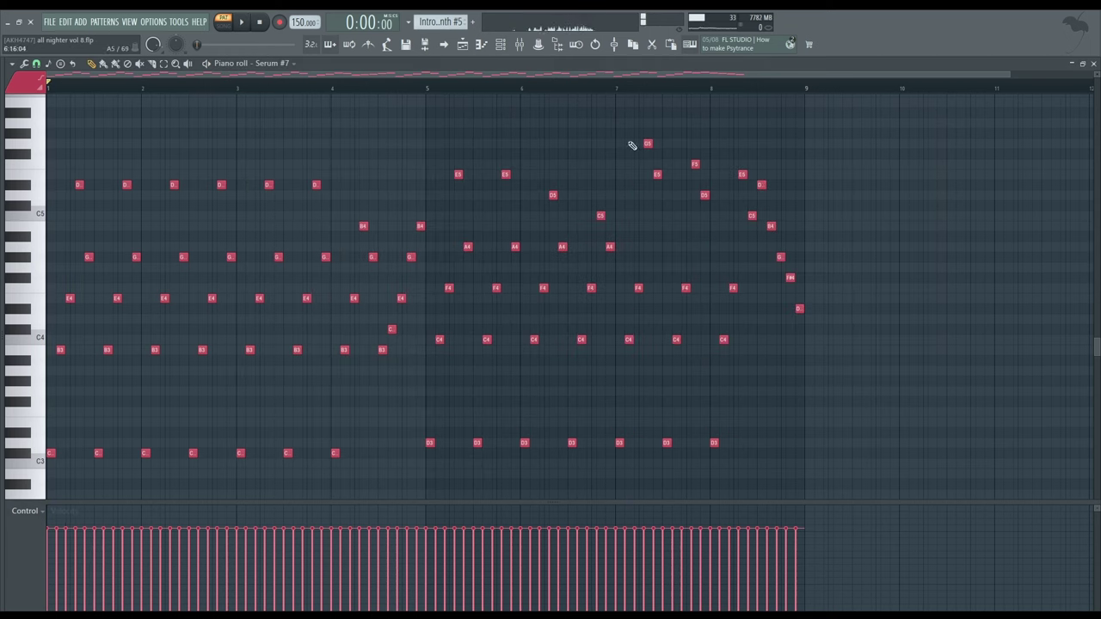
Show the Serum #7 mixer effect chain and inspect the Vinyl plugin's settings.
left_click(520, 44)
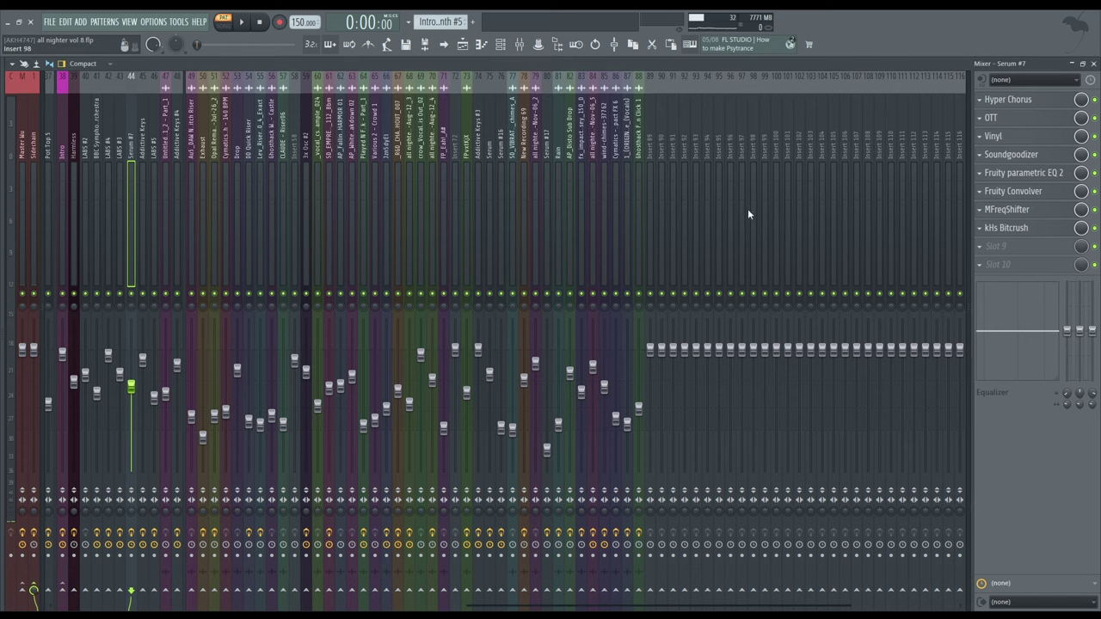
left_click(1039, 138)
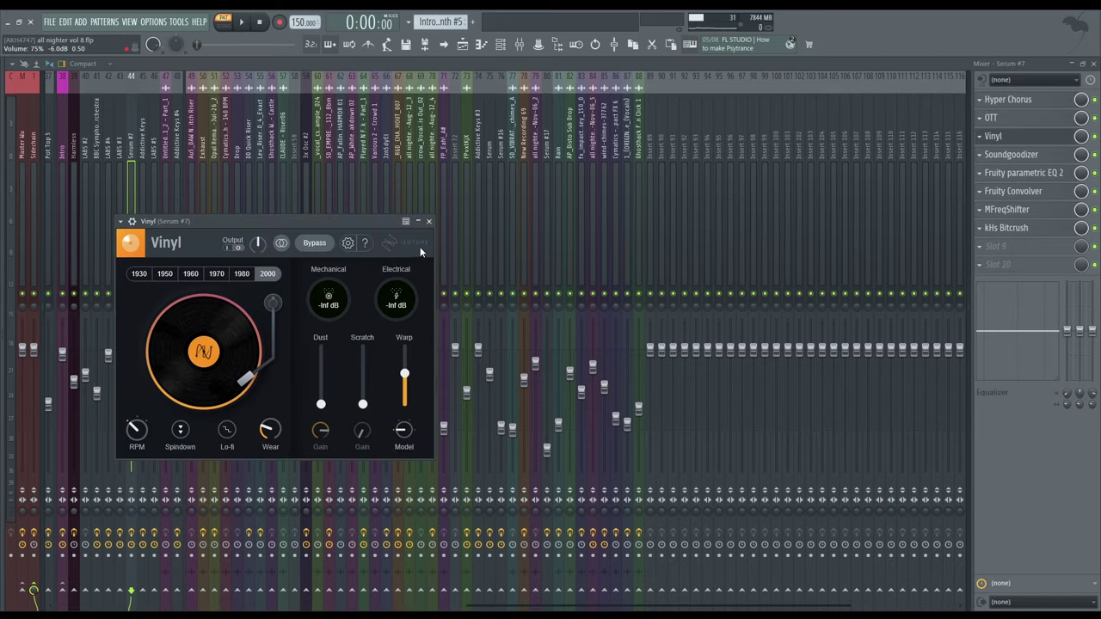
left_click(429, 221)
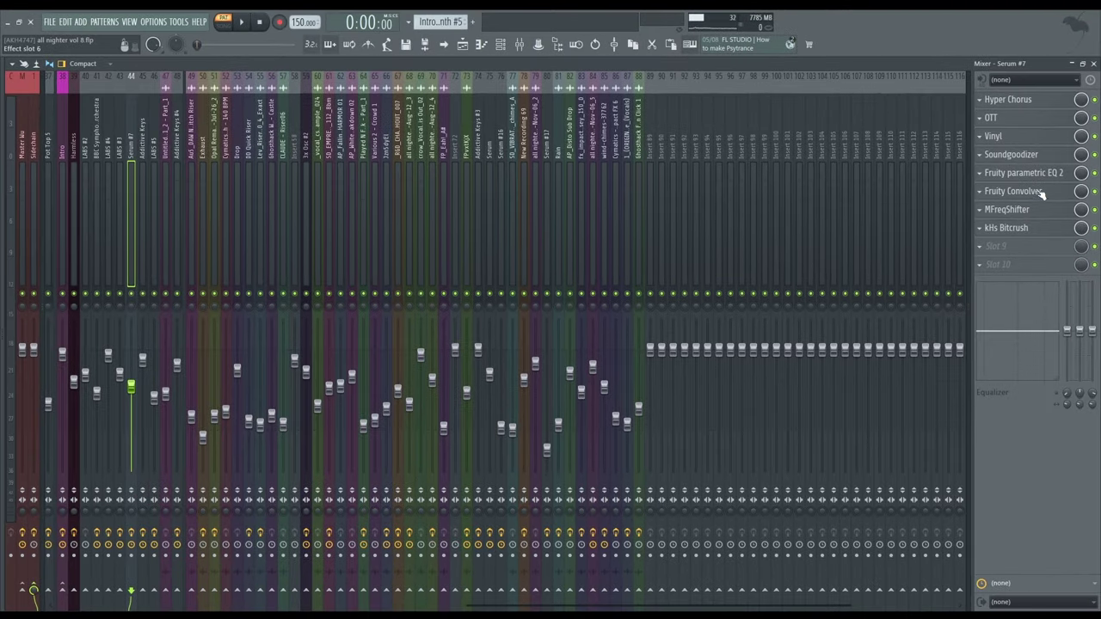
Play the synth pattern with its Serum #7 mixer effects bypassed, re-enabling them in turn from Hyper Chorus to kHs Bitcrush.
key("space")
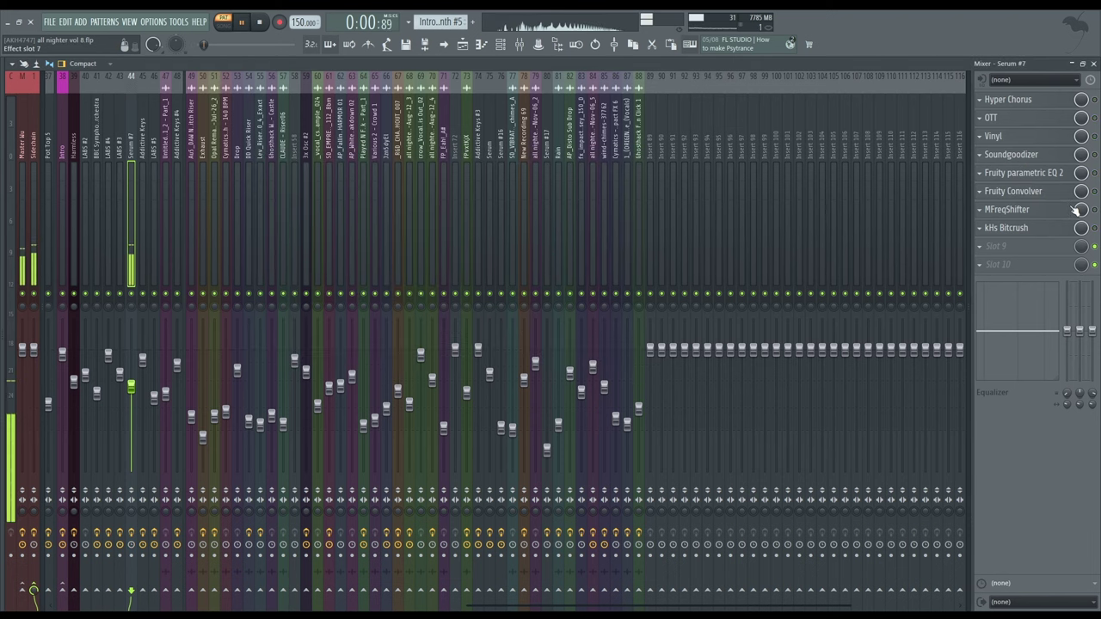
left_click(1066, 99)
left_click(1067, 100)
key("space")
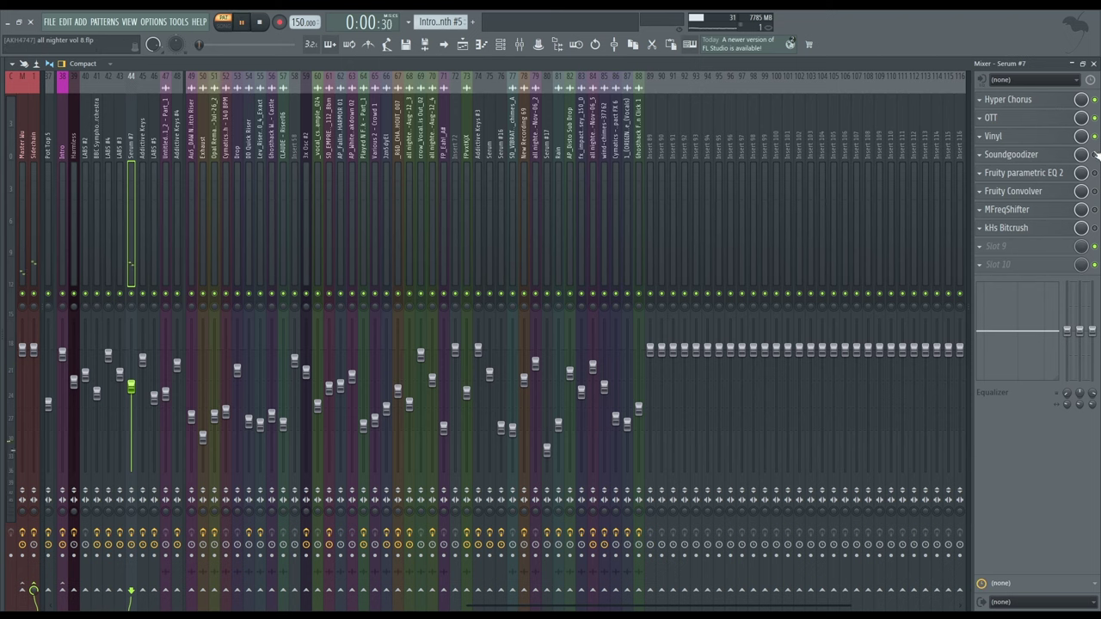
key("space")
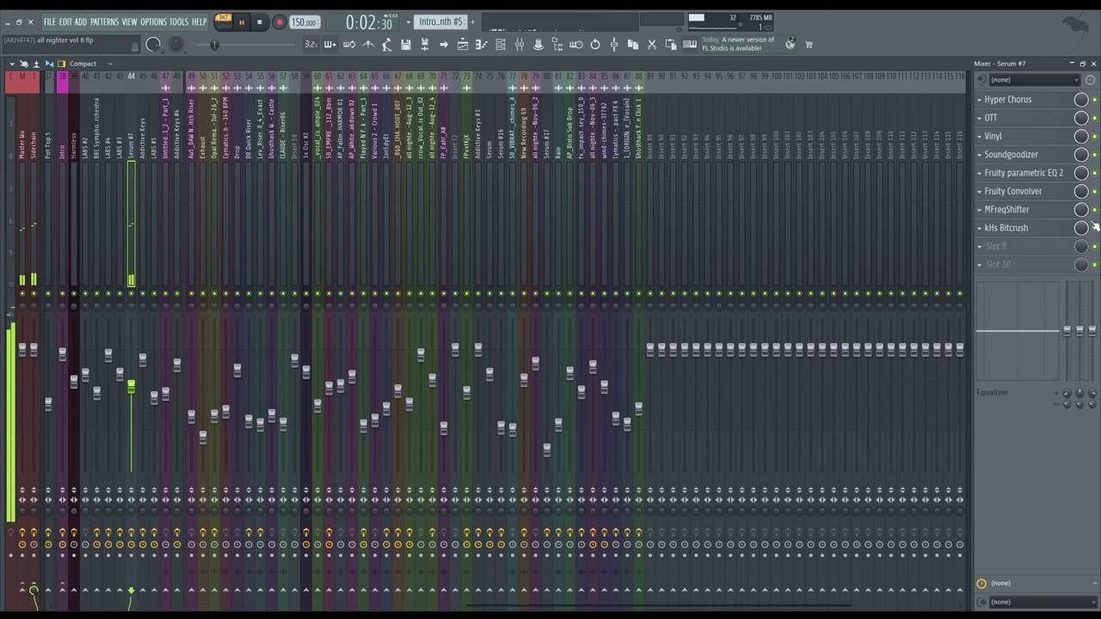
left_click(1023, 191)
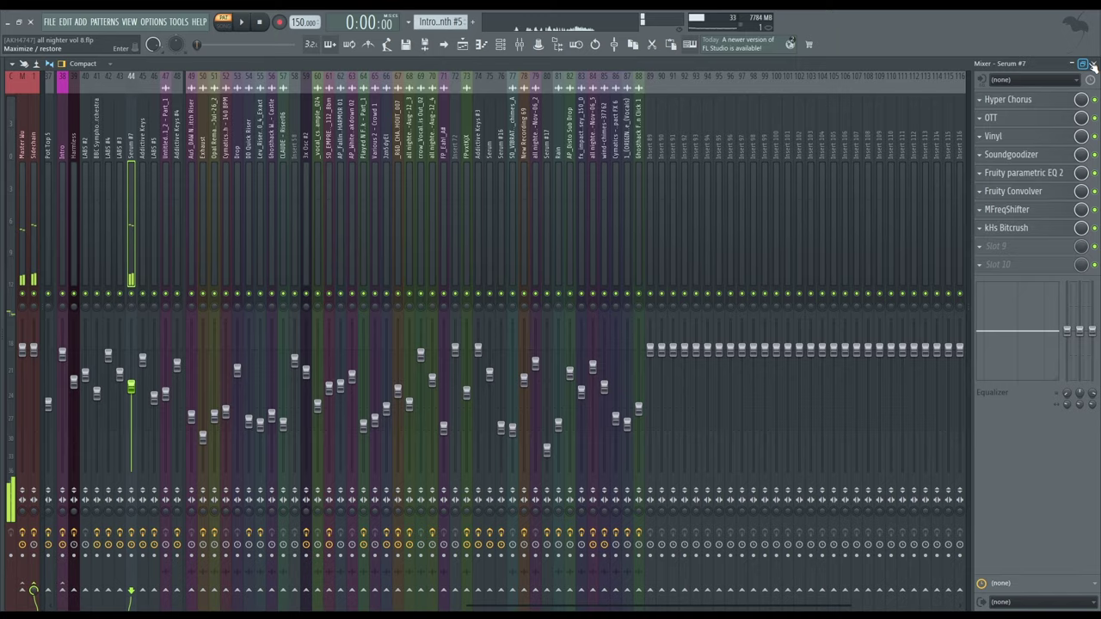
Return to the Playlist with Track 5 soloed, place the playhead at bar 17 and open the Intro Backup Melody notes.
key("F7")
left_click(1093, 64)
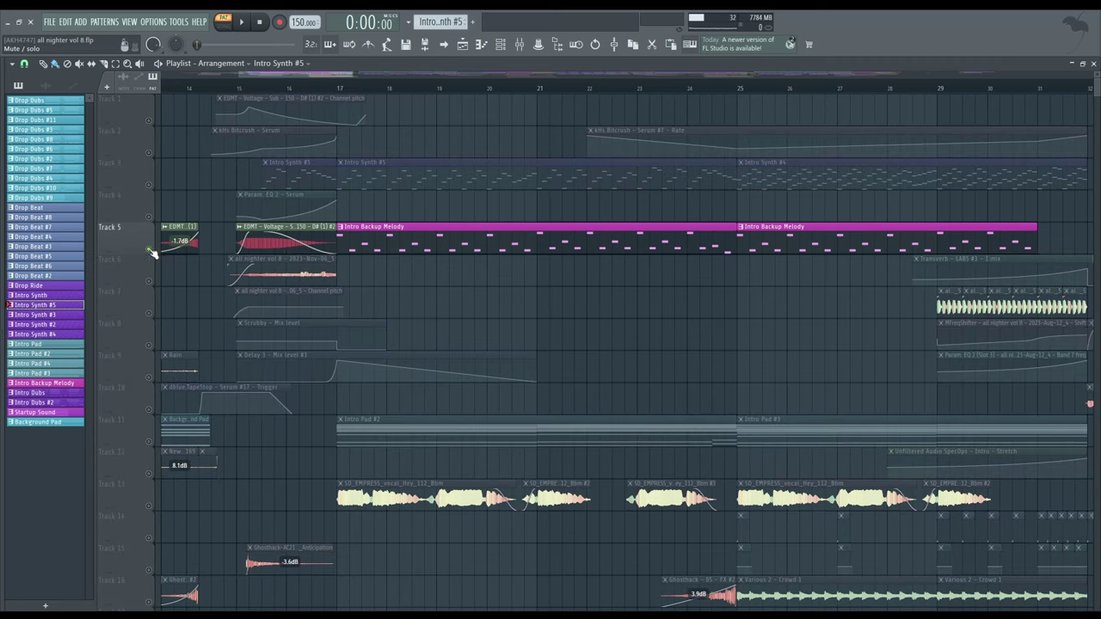
left_click(317, 84)
double_click(504, 237)
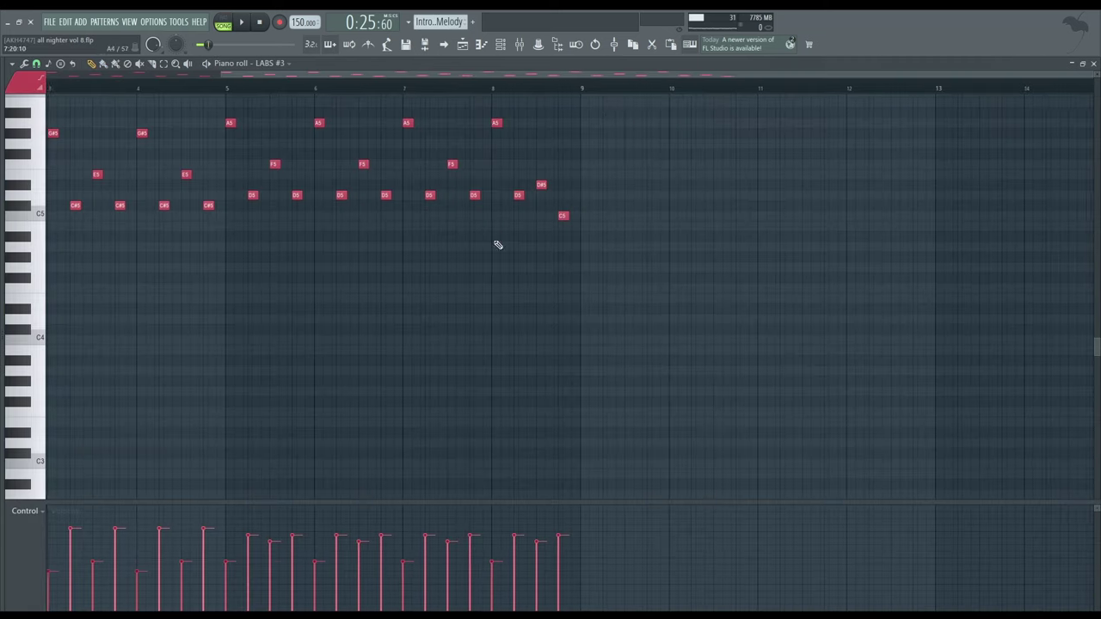
Play the backup melody from bar 17 and show its LABS #3 instrument in the Channel rack.
left_click(502, 44)
key("space")
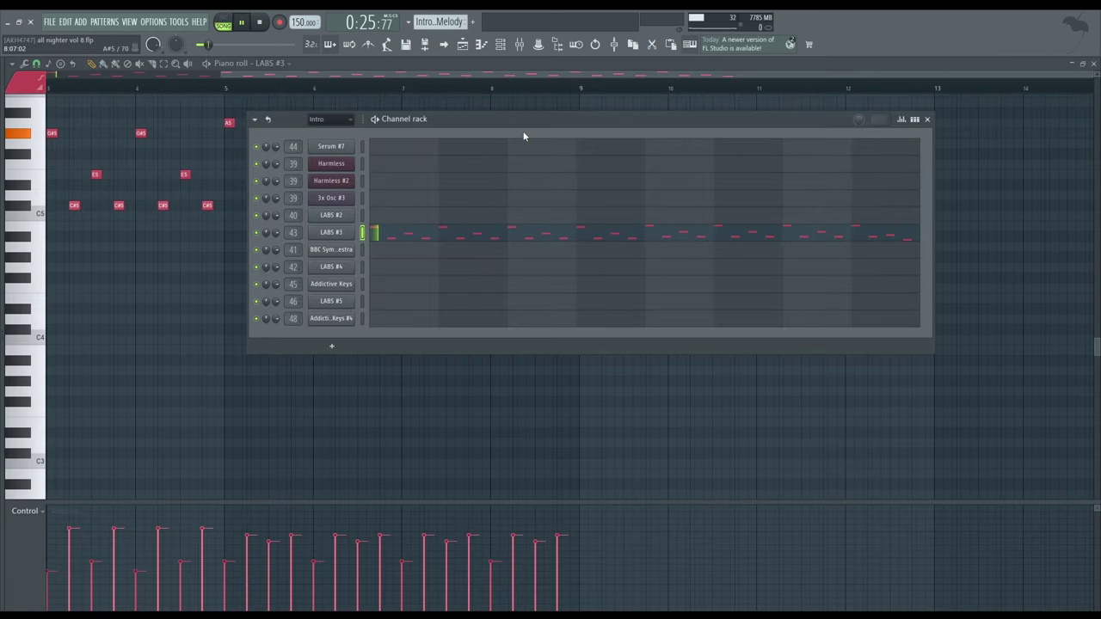
left_click(349, 232)
key("space")
Show the LABS #3 mixer effect chain and inspect the Panflow and OTT settings.
key("F9")
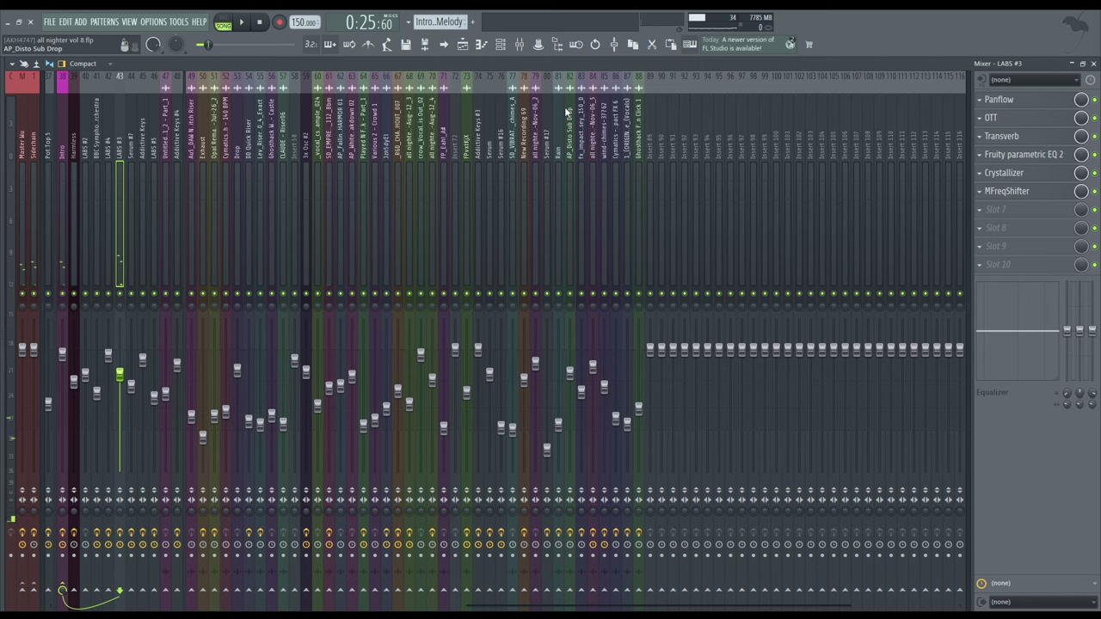
left_click(1026, 100)
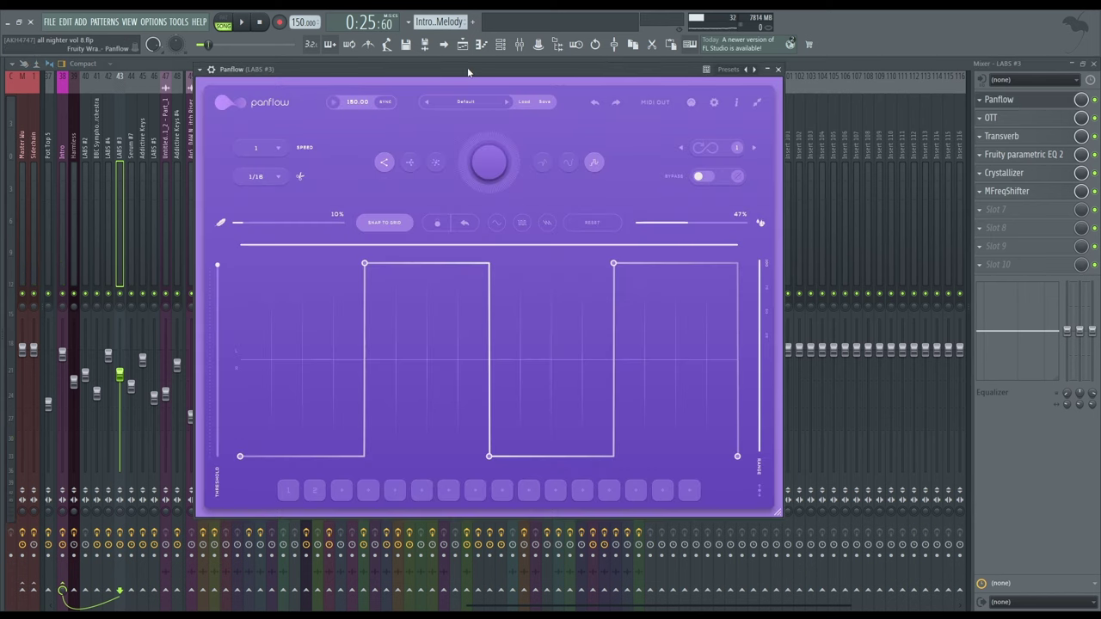
left_click_drag(468, 73, 489, 118)
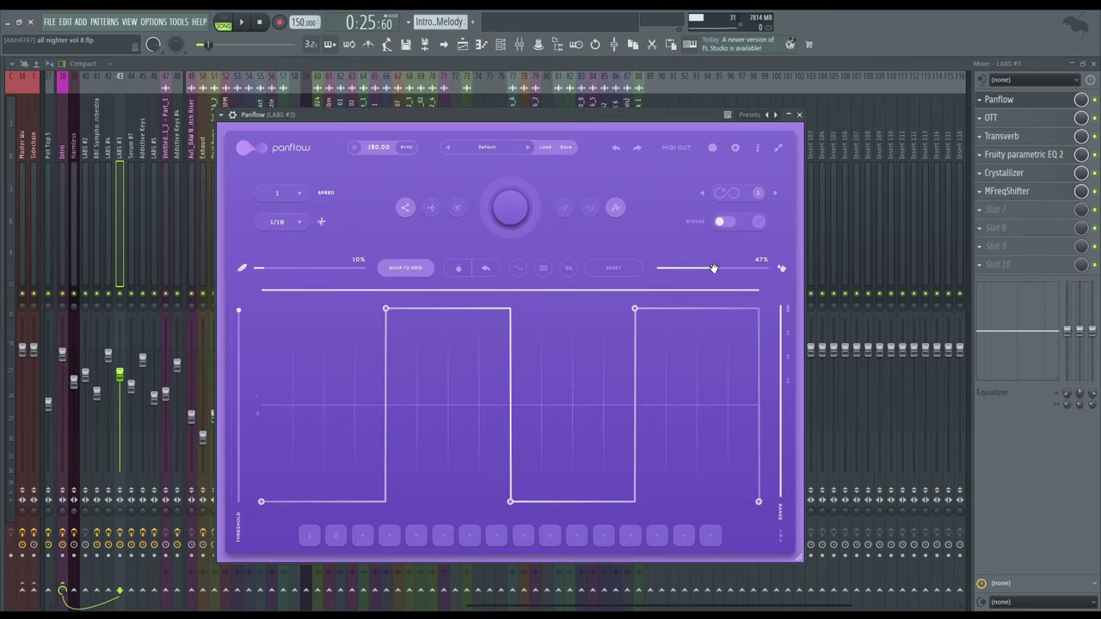
left_click(994, 118)
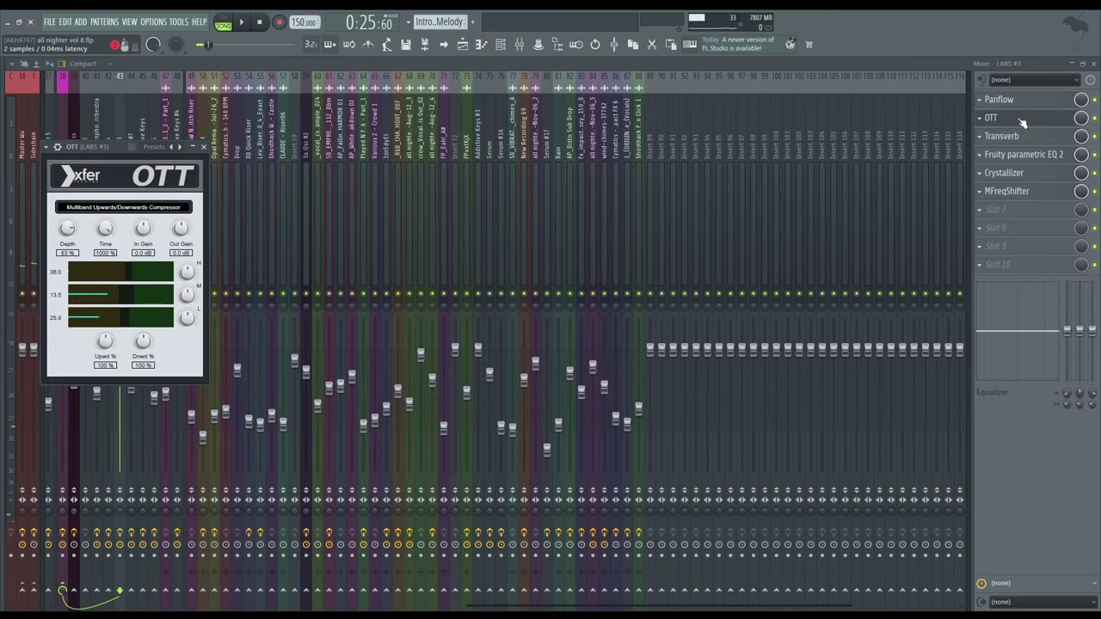
left_click(993, 118)
Inspect the Transverb speed, feedback and distance settings on the LABS #3 mixer track.
left_click(1013, 137)
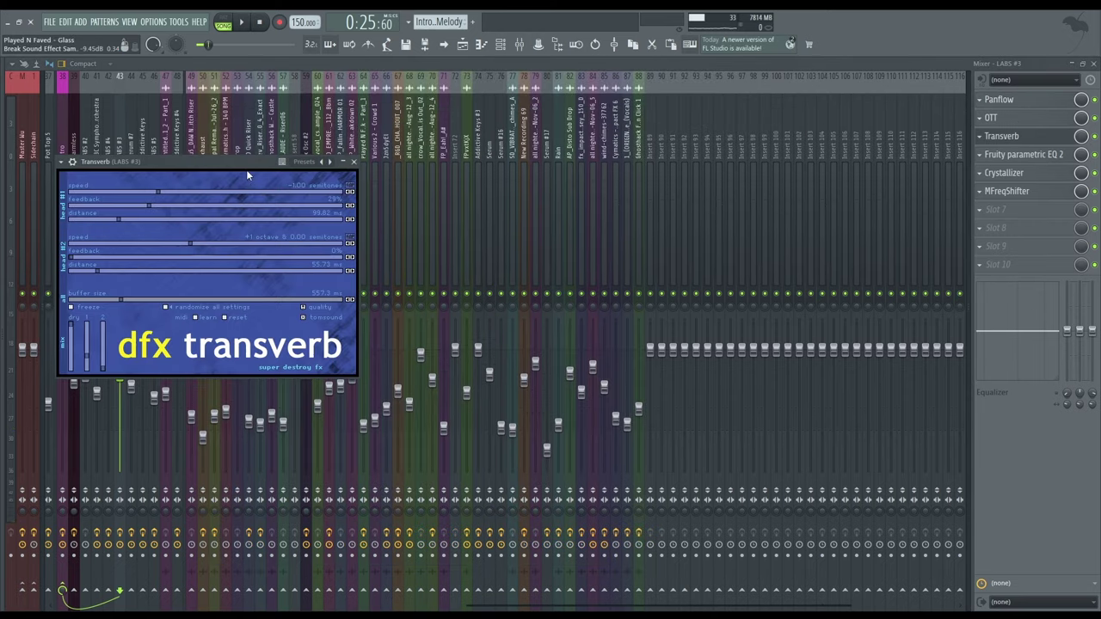
left_click_drag(238, 162, 500, 154)
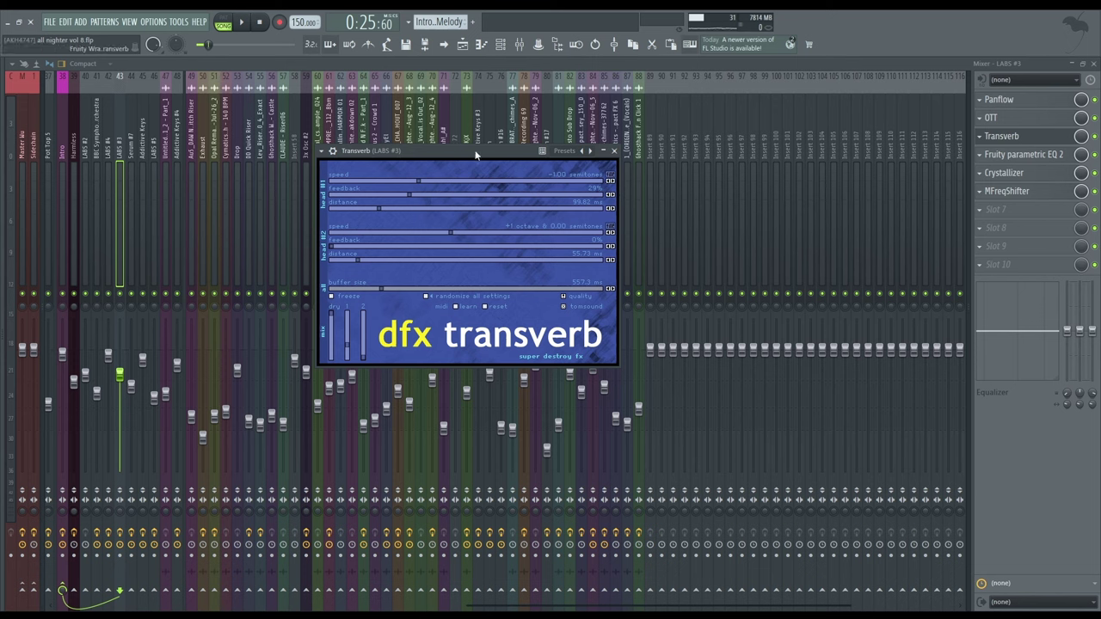
left_click_drag(394, 149, 563, 130)
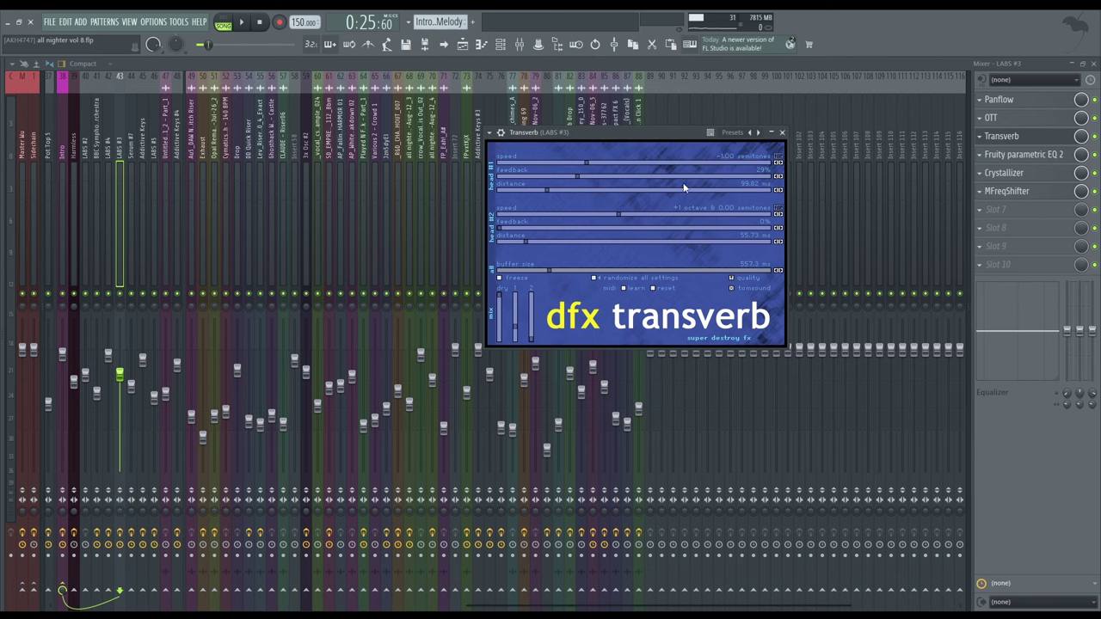
Play the melody with every LABS #3 effect except Transverb bypassed, and reopen the Transverb settings.
key("space")
left_click(782, 132)
left_click(1094, 191)
left_click(1094, 173)
left_click(1094, 155)
left_click(1094, 118)
left_click(1094, 100)
left_click(1056, 139)
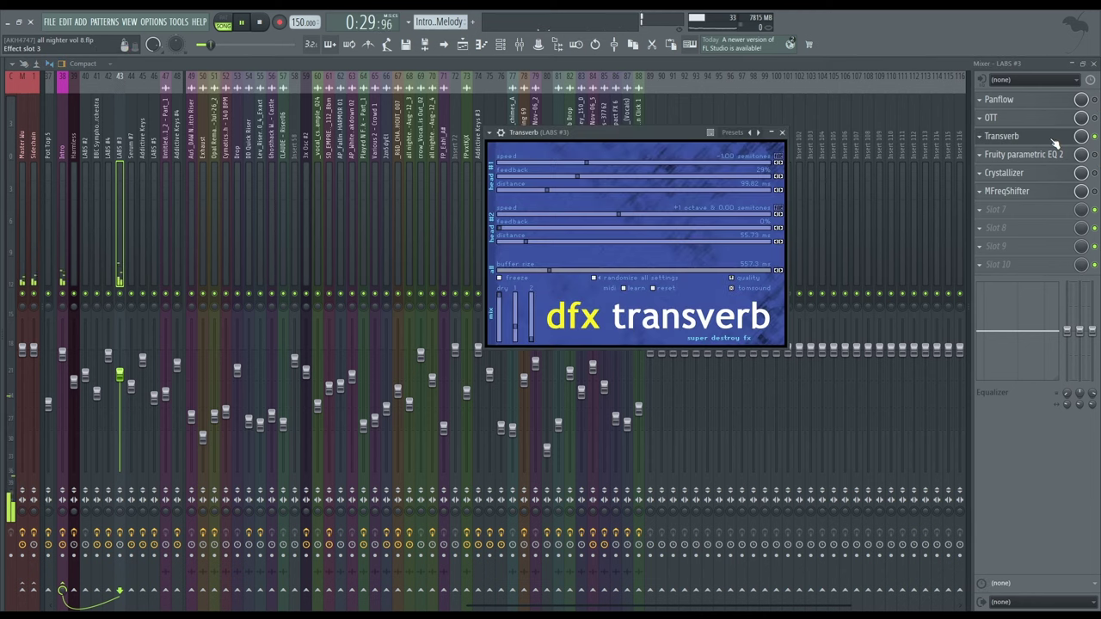
Re-enable the bypassed effects on the LABS #3 mixer track and play the melody through the full chain.
key("space")
left_click(1056, 140)
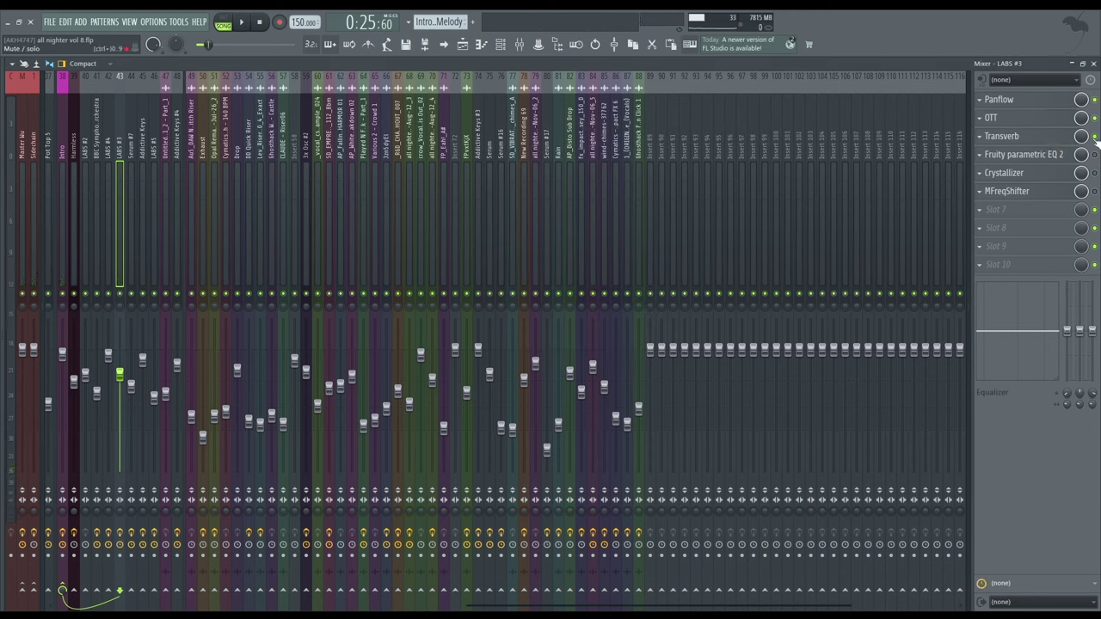
left_click(1046, 175)
key("space")
left_click(1047, 177)
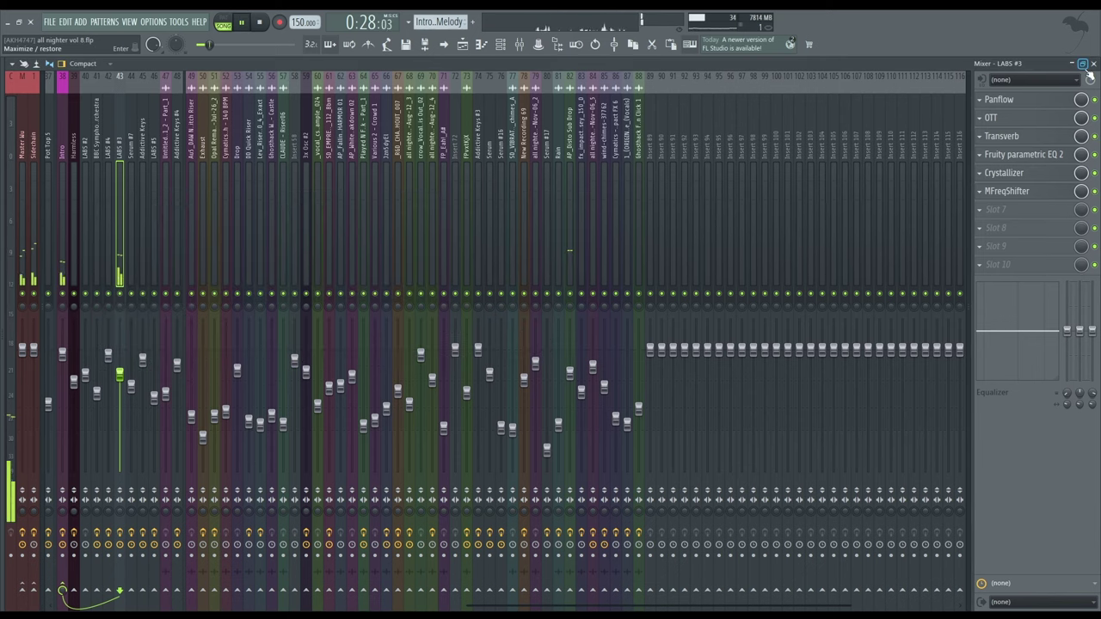
key("space")
Return to the playlist and play the soloed SD_EMPRESS vocal chops on Track 13 from bar 17.
key("F5")
scroll(516, 327, "down", 5)
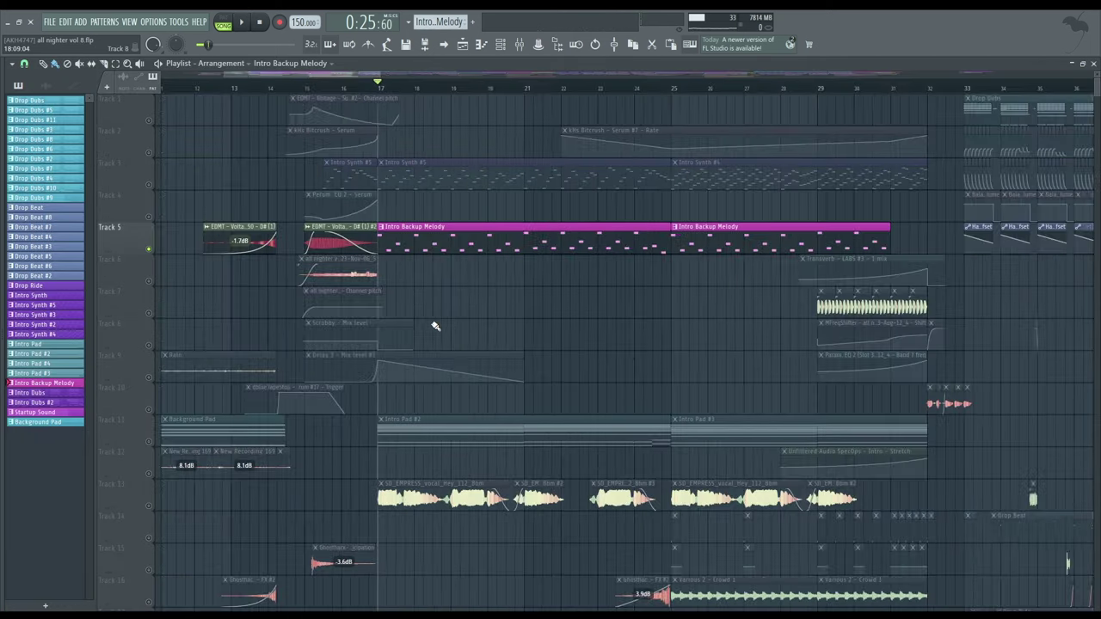
scroll(449, 427, "down", 1)
scroll(458, 361, "up", 2)
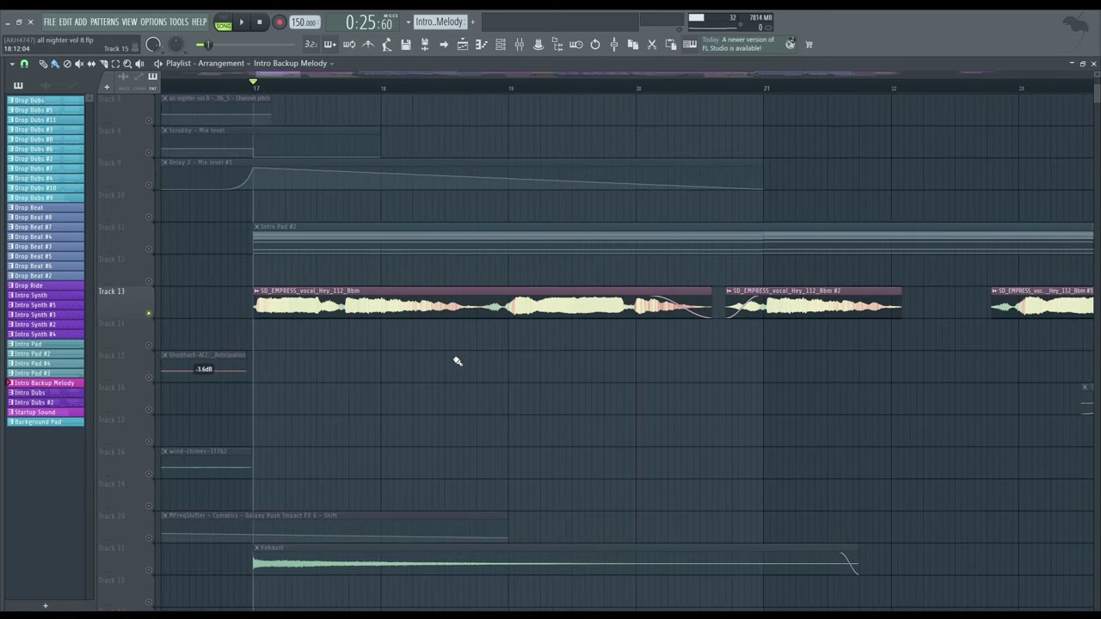
key("alt+F8")
key("alt+F8")
key("space")
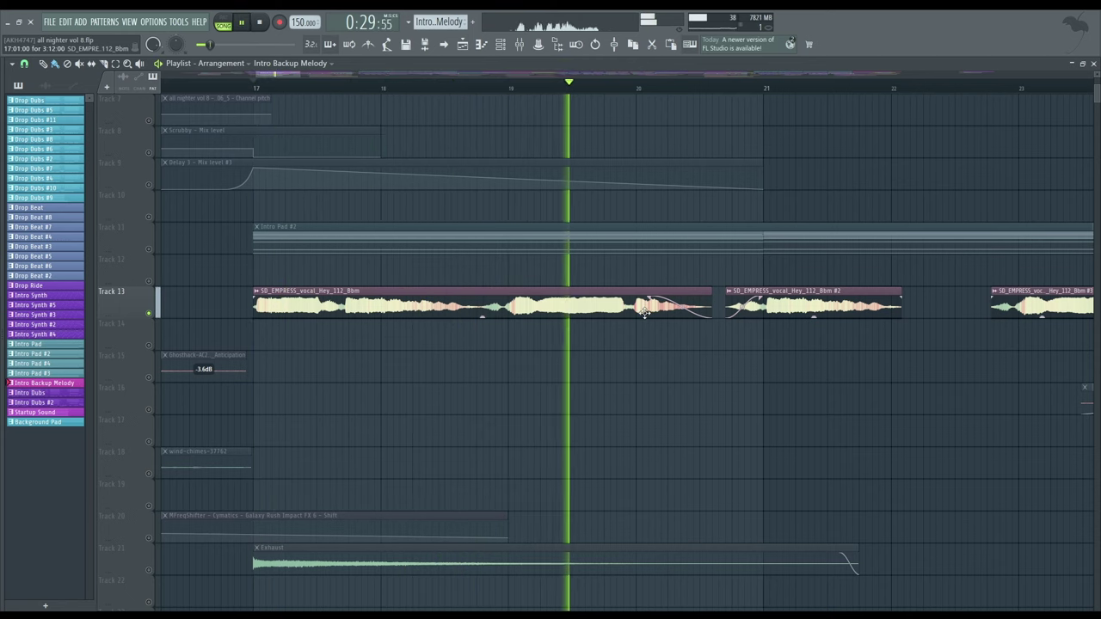
key("space")
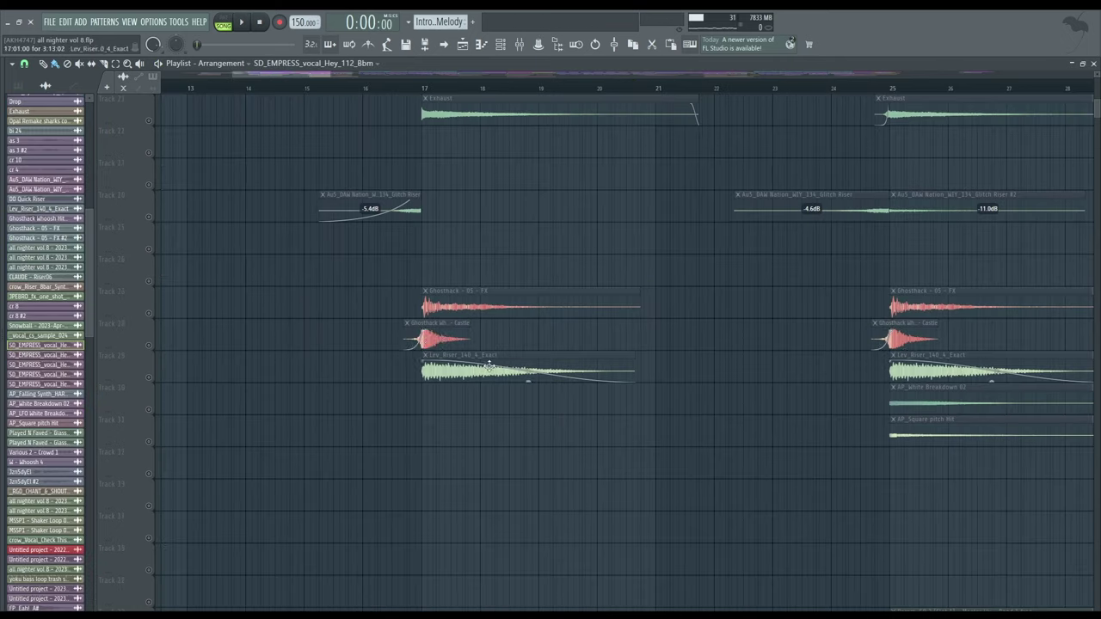
Solo Track 11, open the Intro Pad #2 pattern and show its Harmless #2 synth settings.
scroll(504, 270, "up", 3)
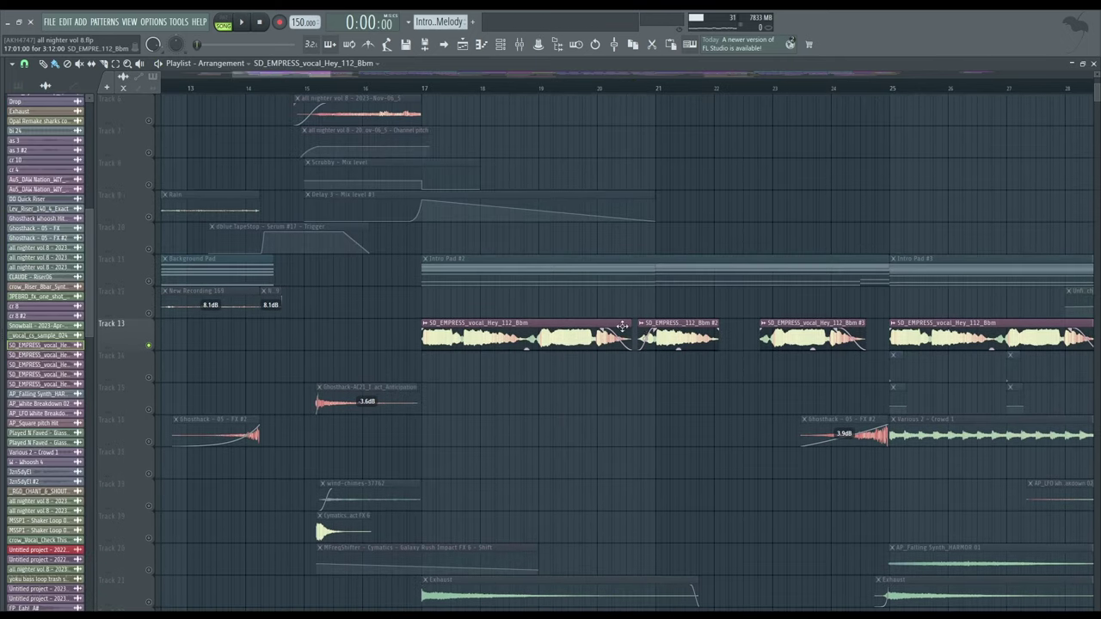
scroll(646, 326, "up", 1)
right_click(149, 313)
double_click(439, 303)
left_click(344, 183)
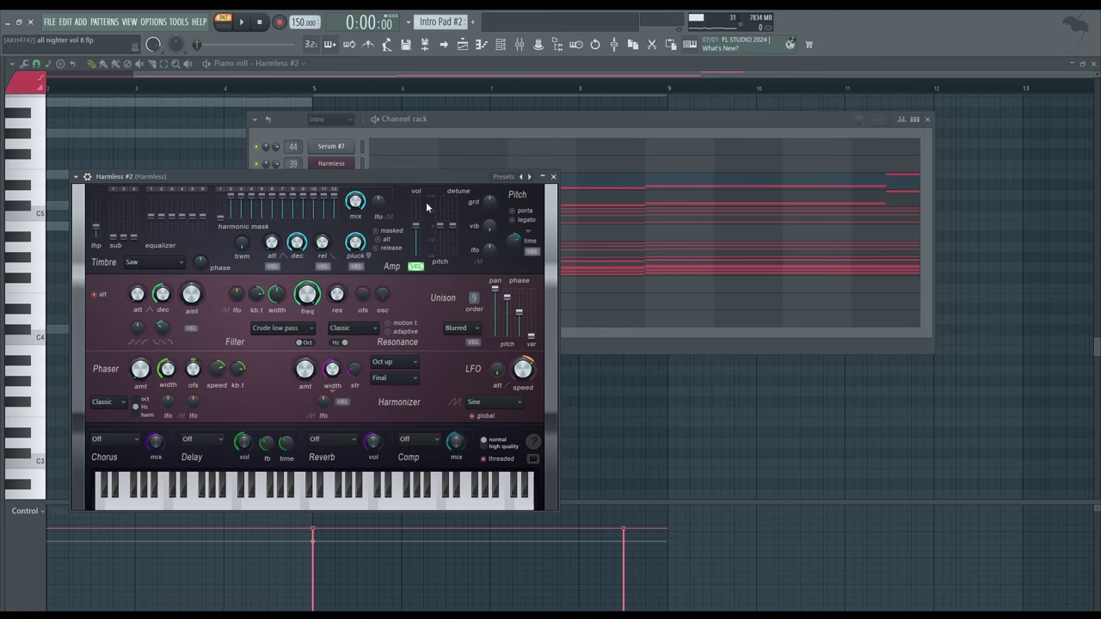
left_click_drag(425, 177, 583, 144)
left_click(263, 456)
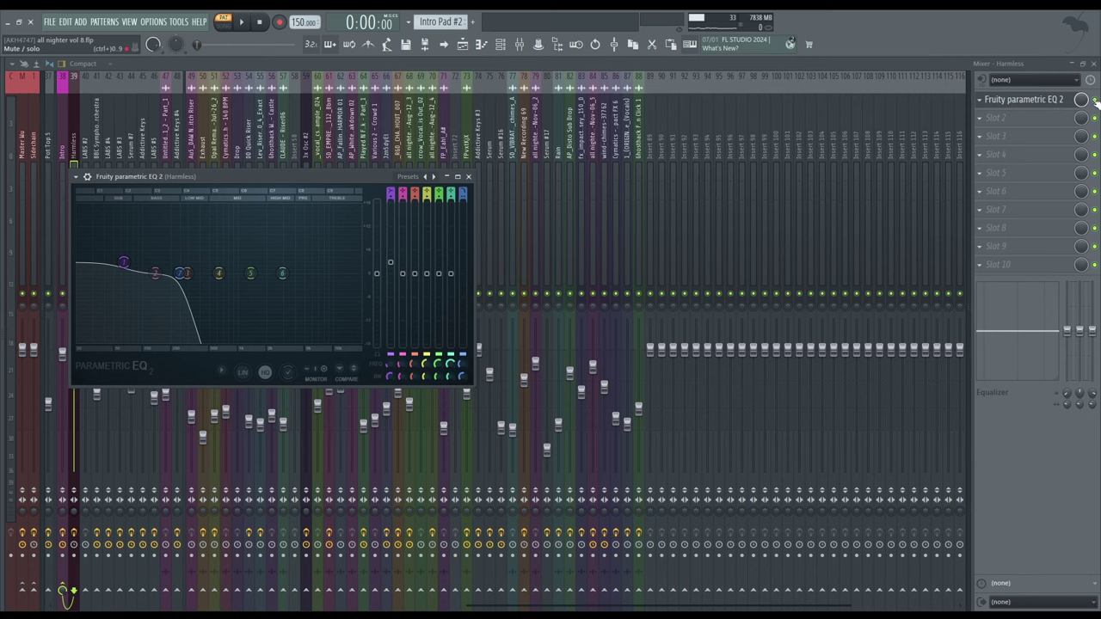
Inspect the Fruity parametric EQ 2 on the Harmless mixer track, play a test note and close the mixer.
left_click(1095, 100)
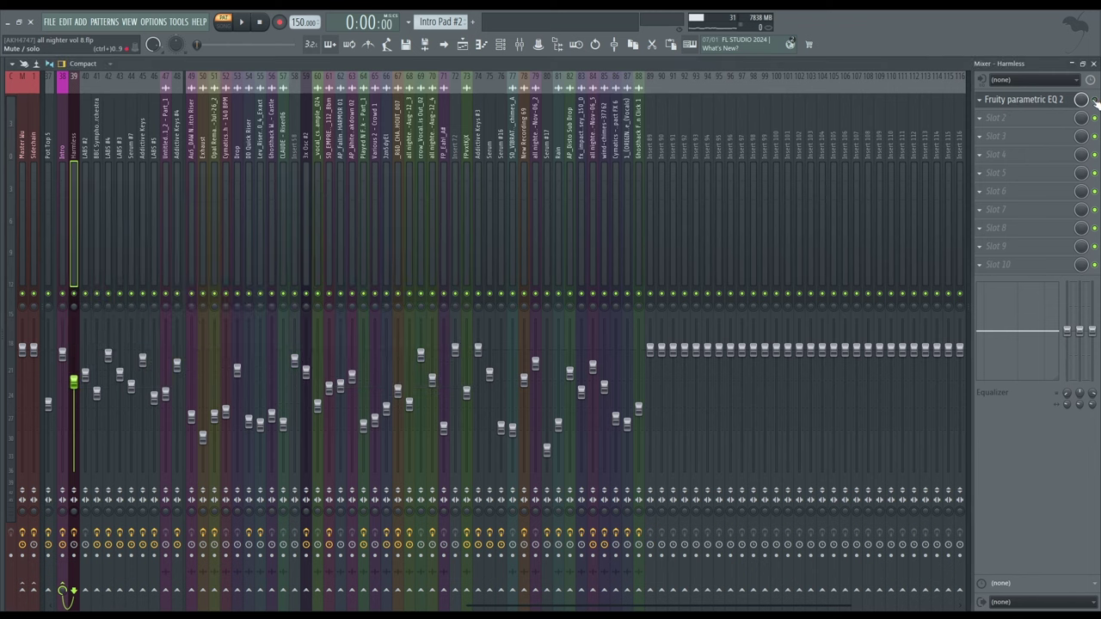
key("z")
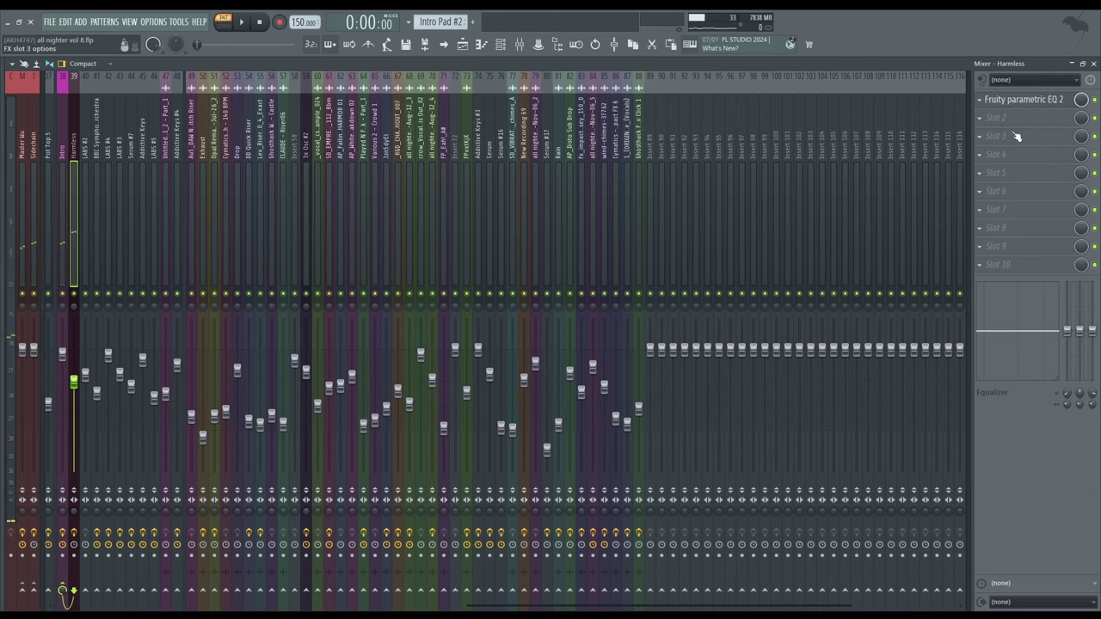
left_click(1093, 64)
key("Escape")
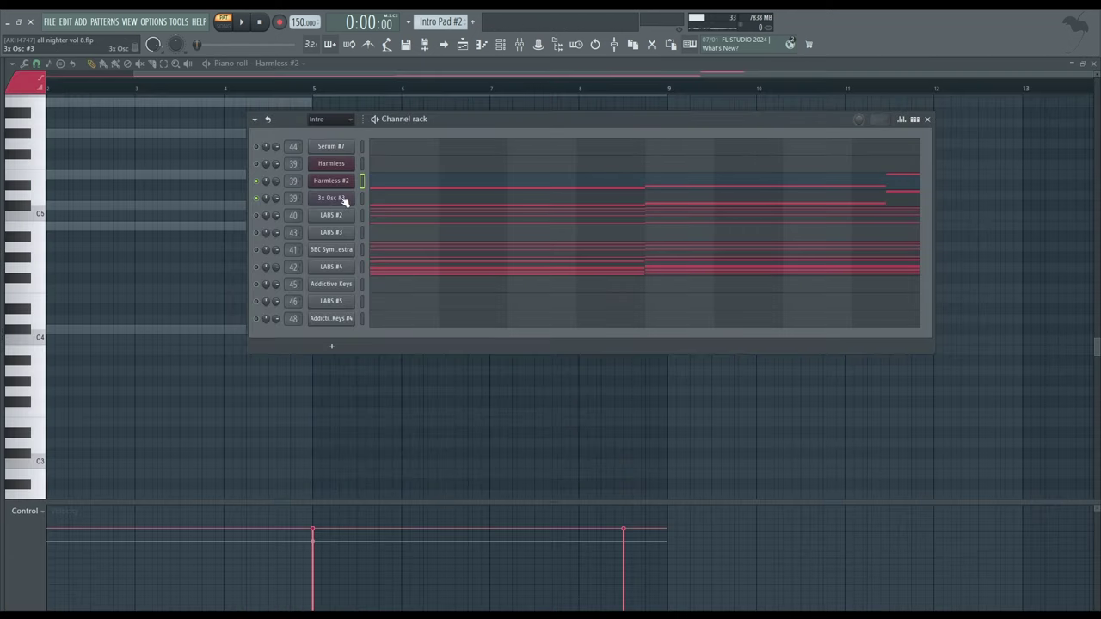
Show the 3x Osc #3 oscillator shapes, and play the pad with only Harmless #2 and 3x Osc #3 active.
left_click(343, 199)
left_click(27, 138)
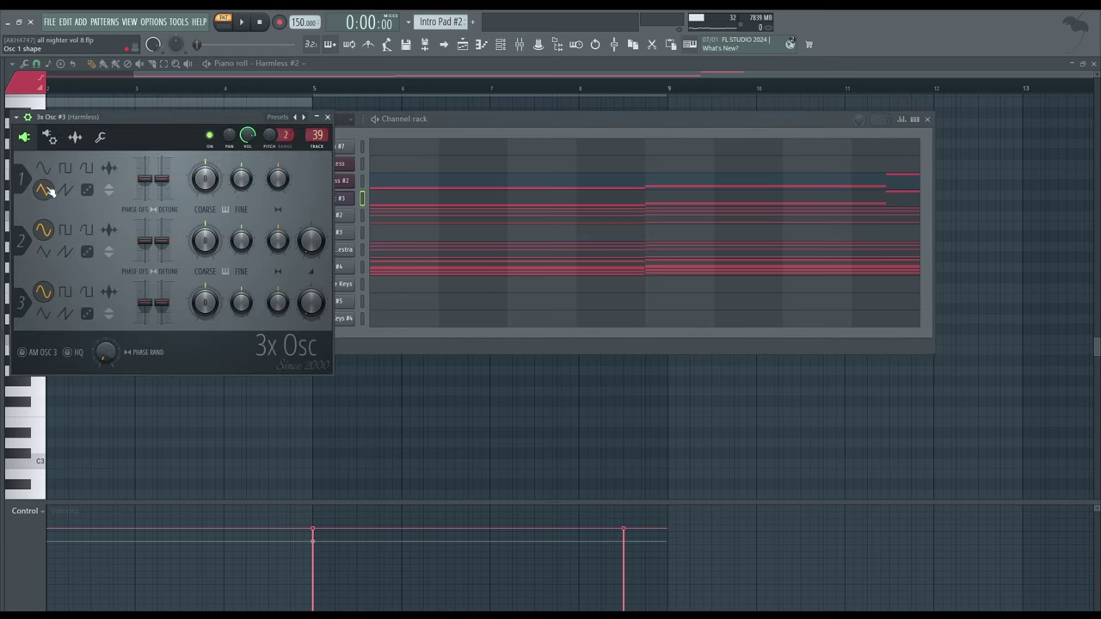
left_click(328, 118)
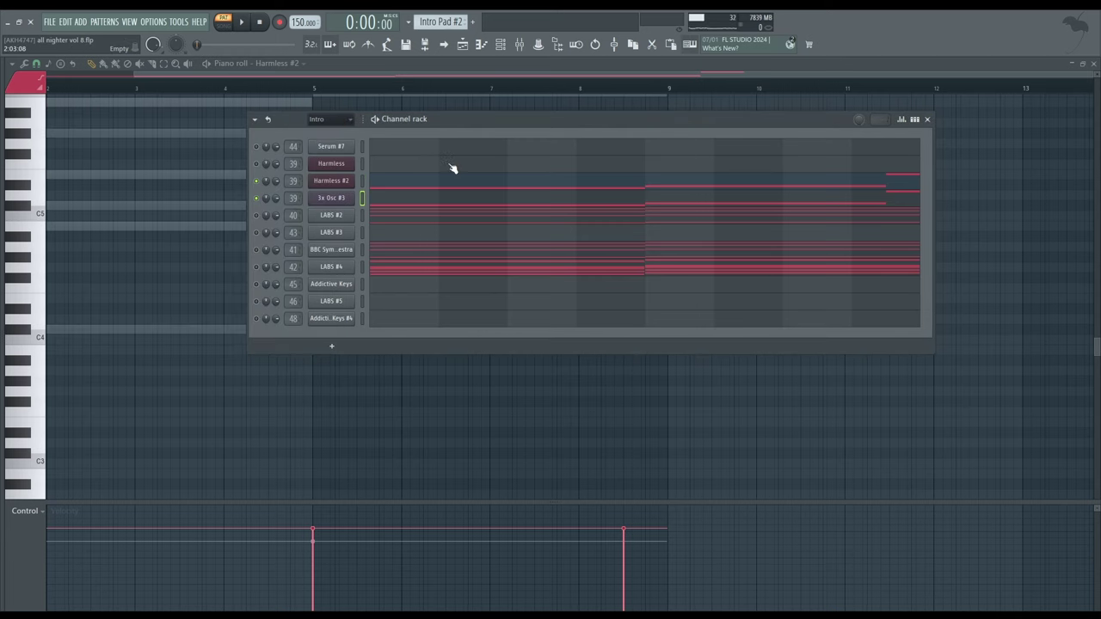
key("space")
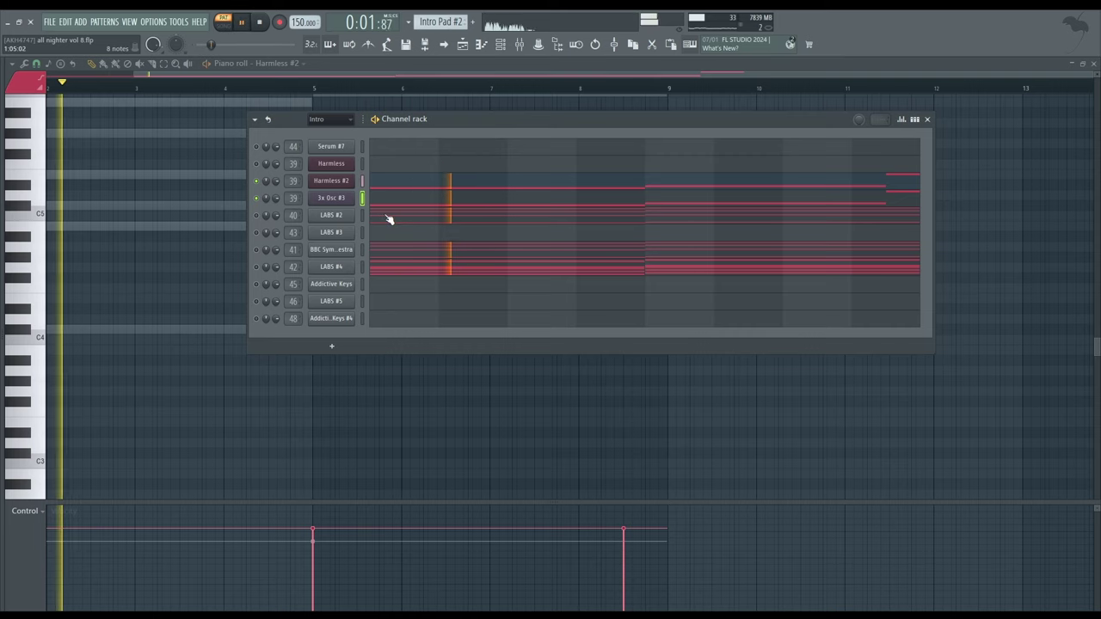
key("space")
Show the LABS #2 instrument with its Textural Pads: Foehn preset and play its layer alone.
left_click(327, 217)
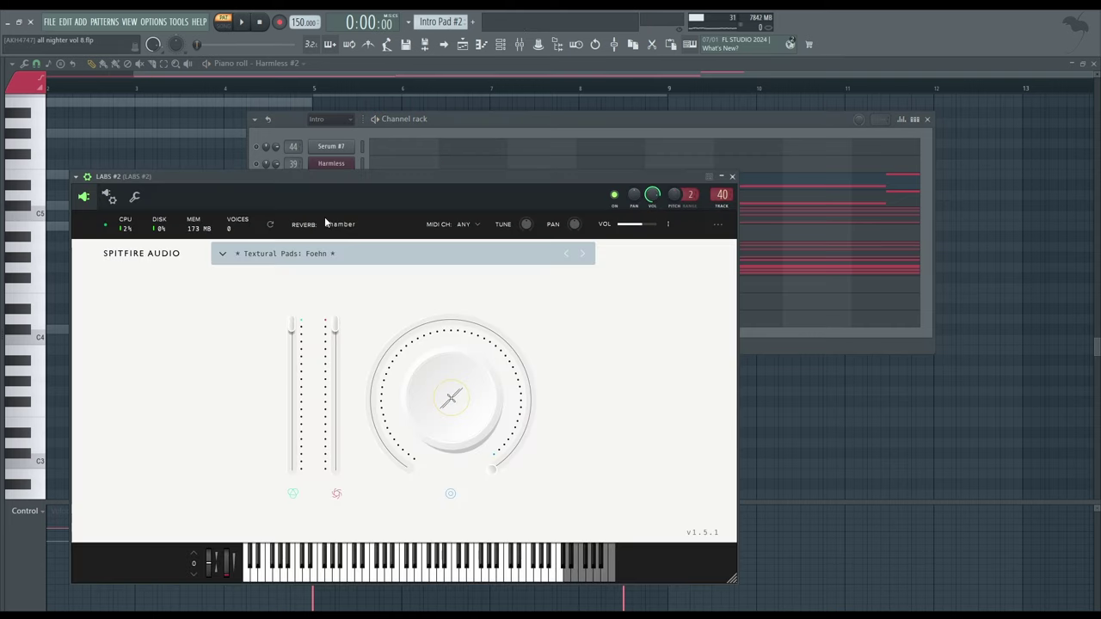
left_click_drag(333, 179, 426, 119)
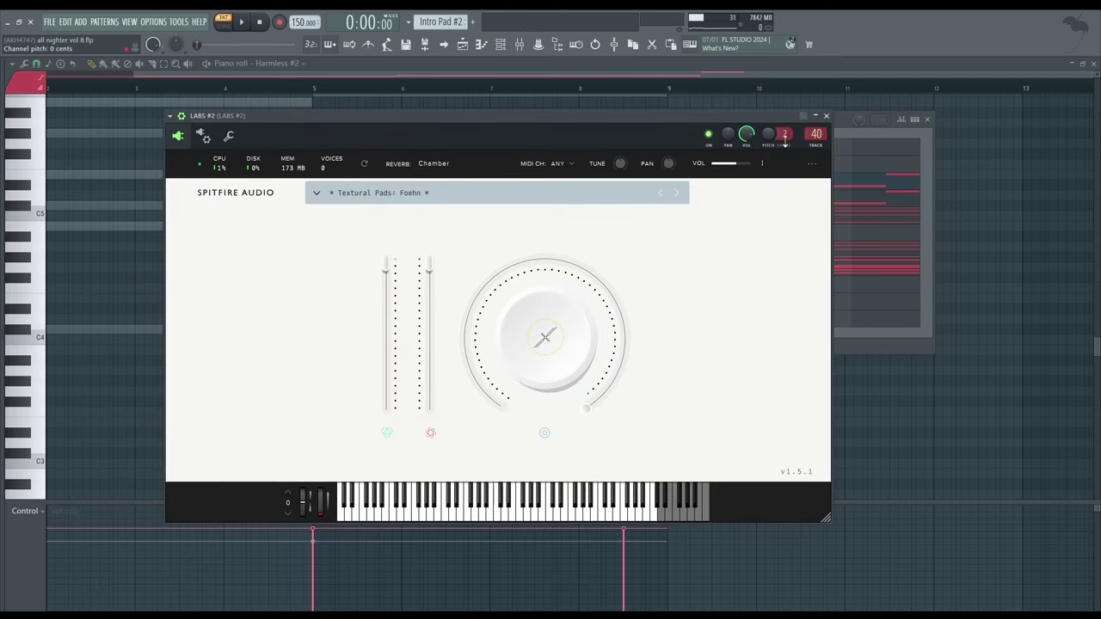
key("space")
left_click(826, 116)
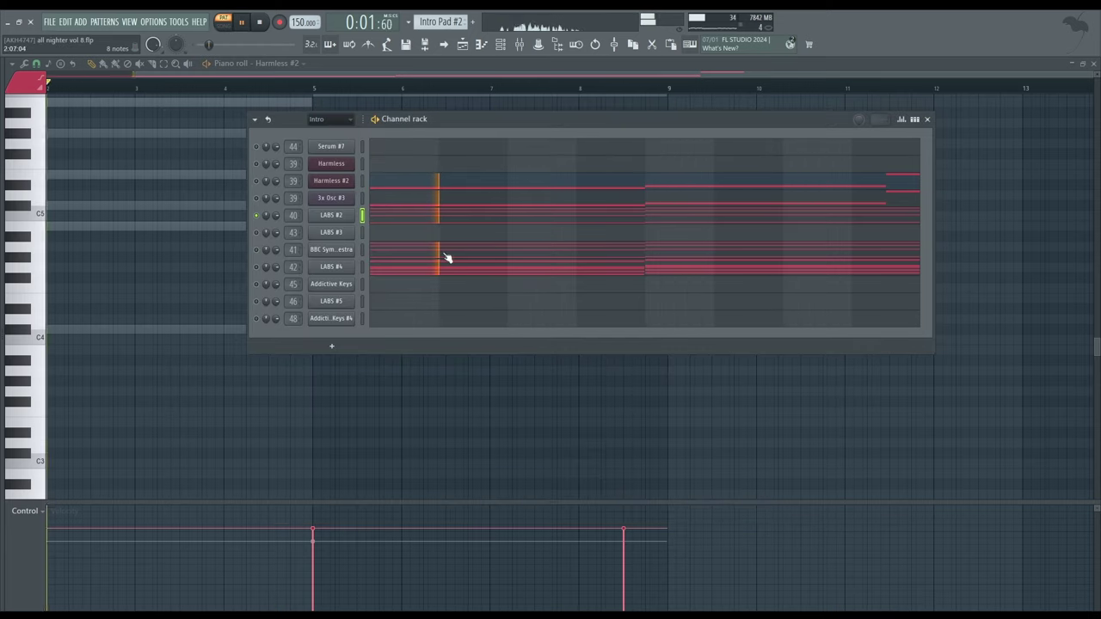
key("space")
Solo the BBC Symphony Orchestra channel, play its layer and show its Strings: Violas preset.
left_click(256, 250)
key("space")
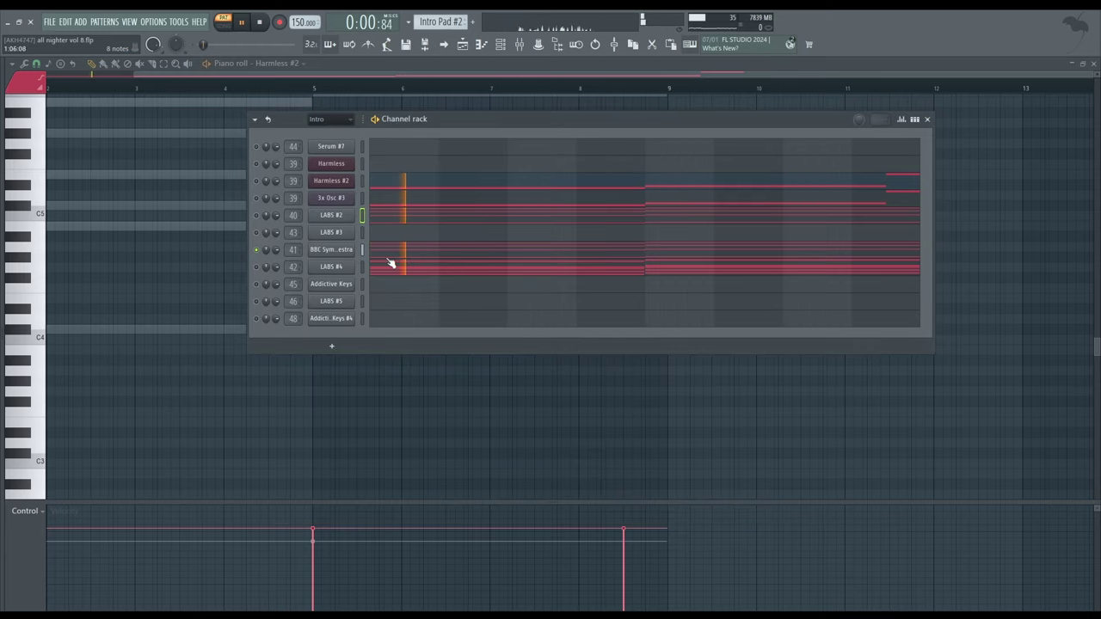
left_click(349, 249)
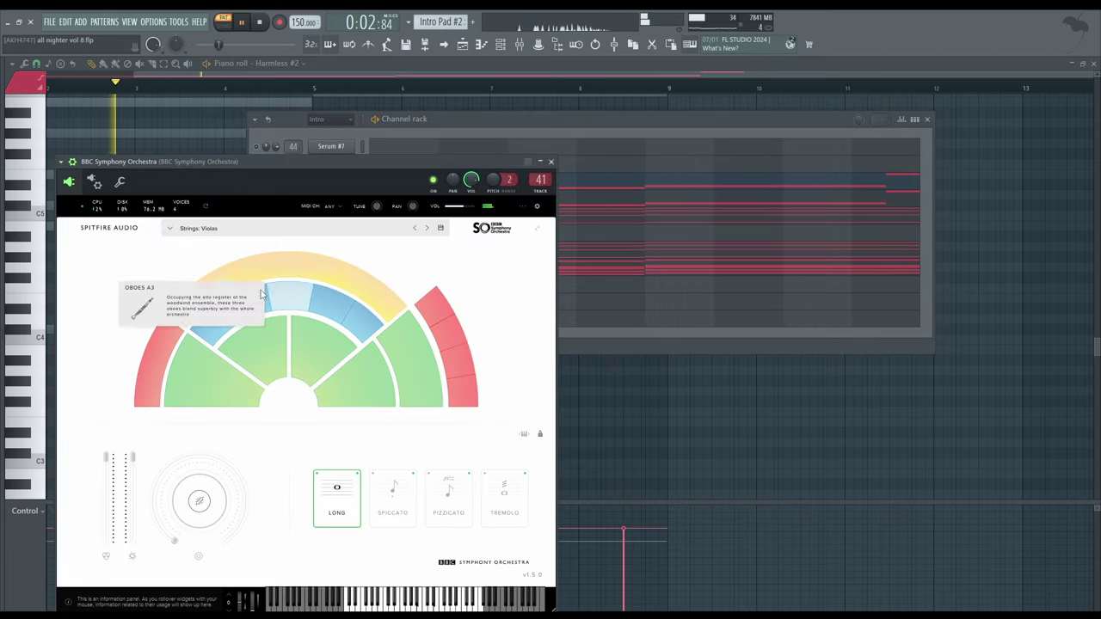
left_click(551, 161)
key("space")
Play the LABS #4 layer alone and show its Choir: Long preset.
key("space")
left_click(327, 268)
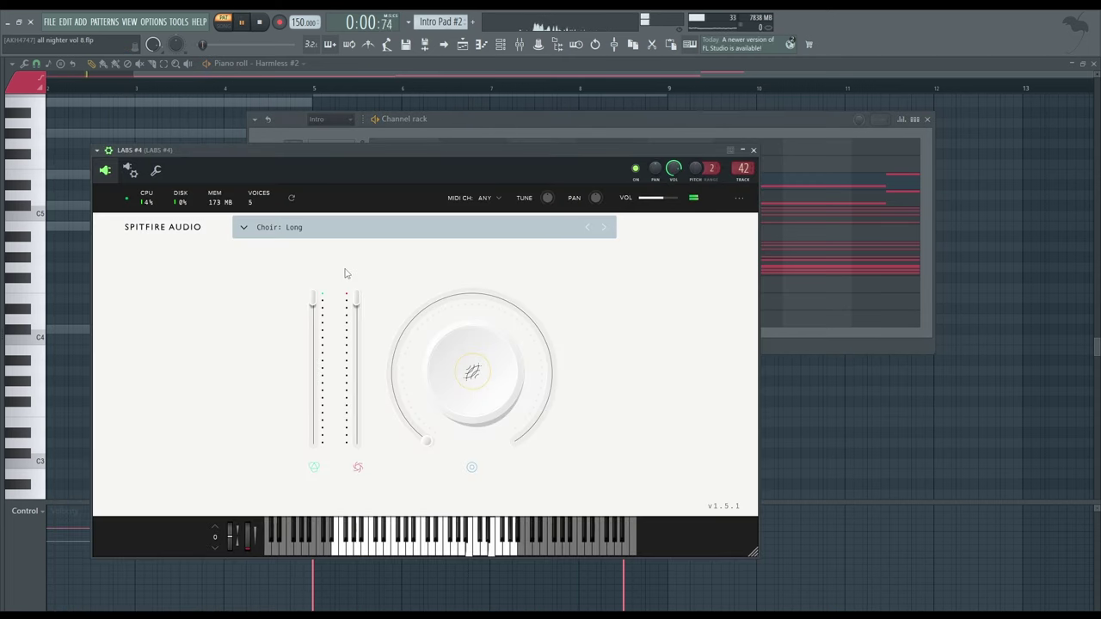
left_click(753, 150)
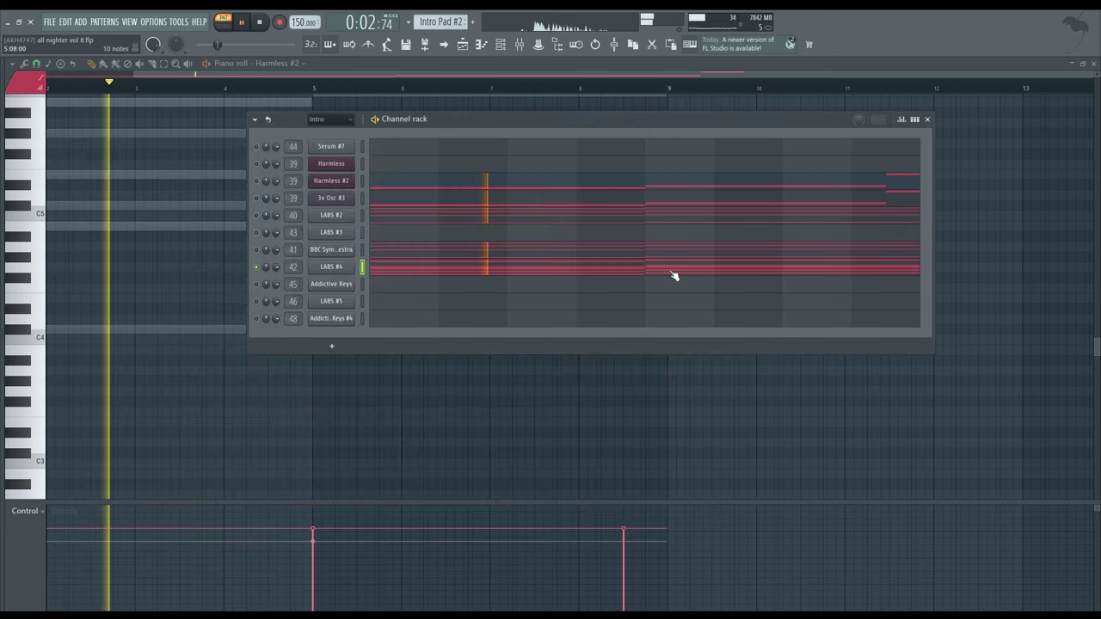
key("space")
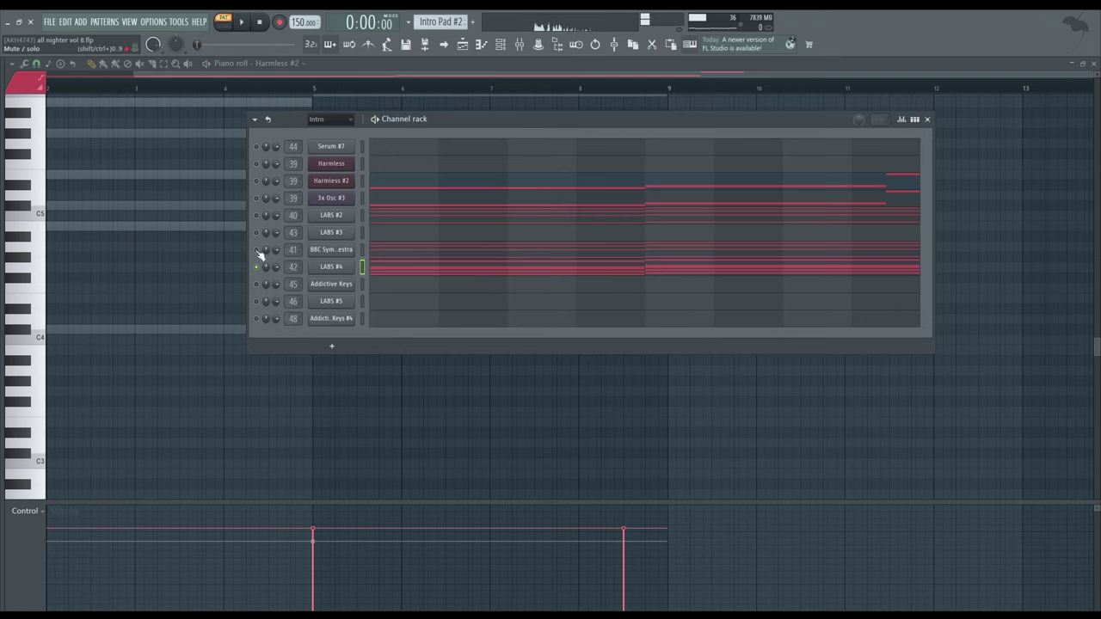
Play Intro Pad #2 with all channels active, and close the Channel rack and Piano roll.
key("space")
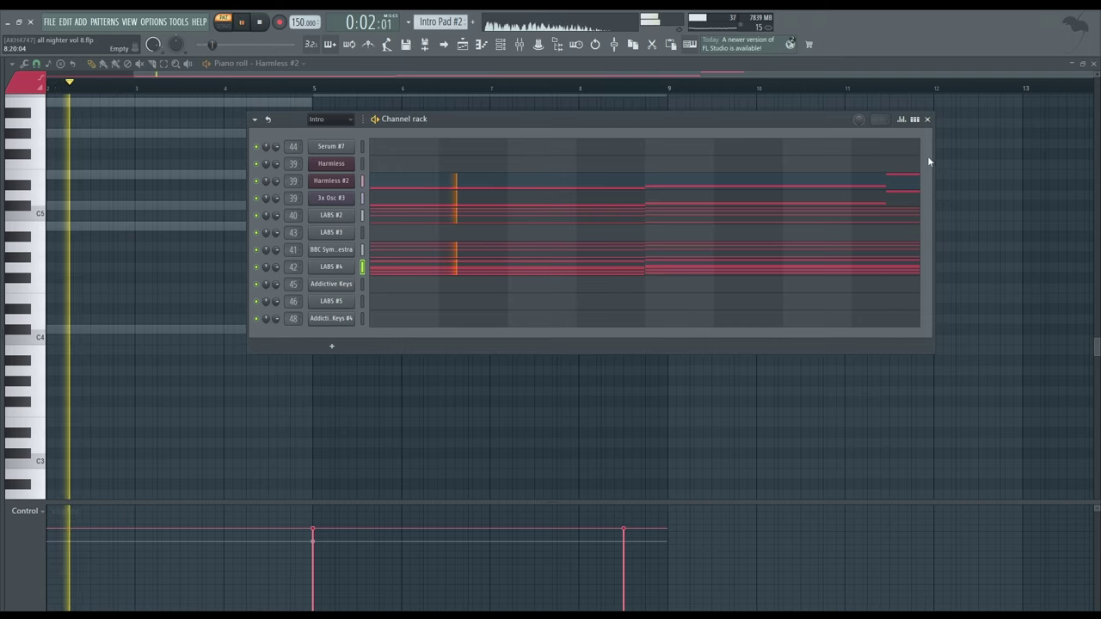
left_click(927, 120)
left_click(1094, 63)
key("space")
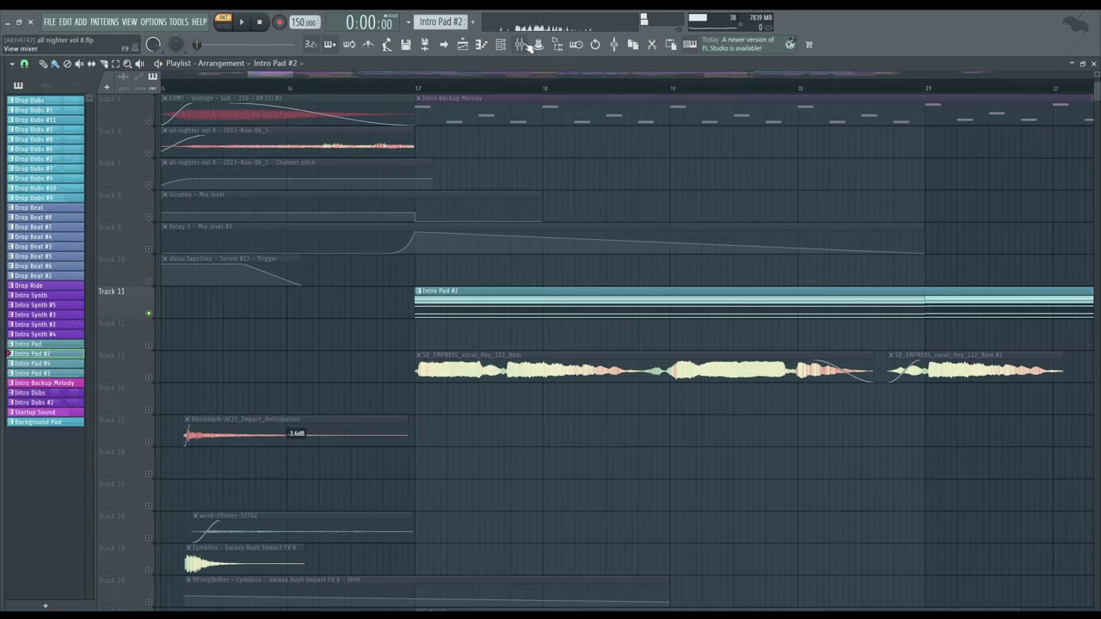
Play the pad with the mixer shown, and inspect the Intro bus effect chain and its Maximus settings.
key("F9")
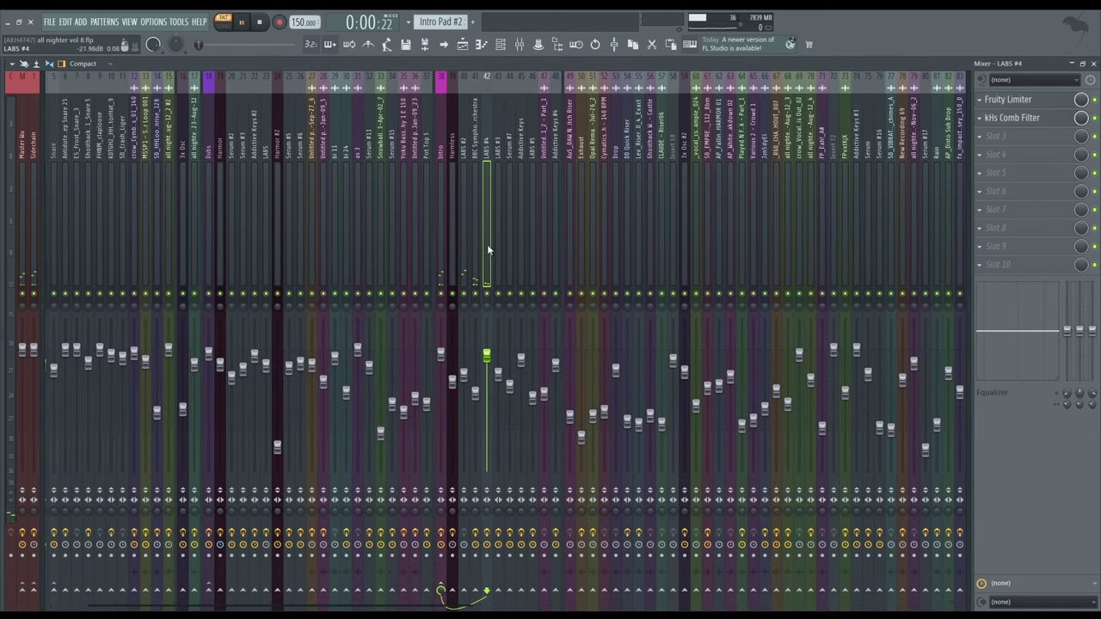
key("space")
left_click(440, 152)
key("space")
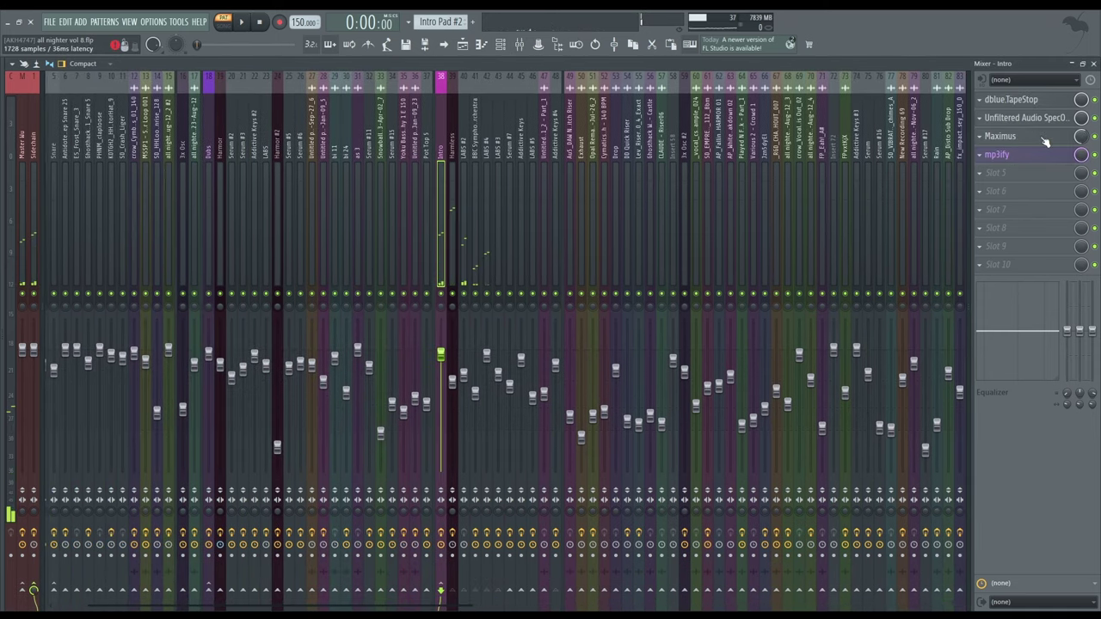
left_click(1043, 137)
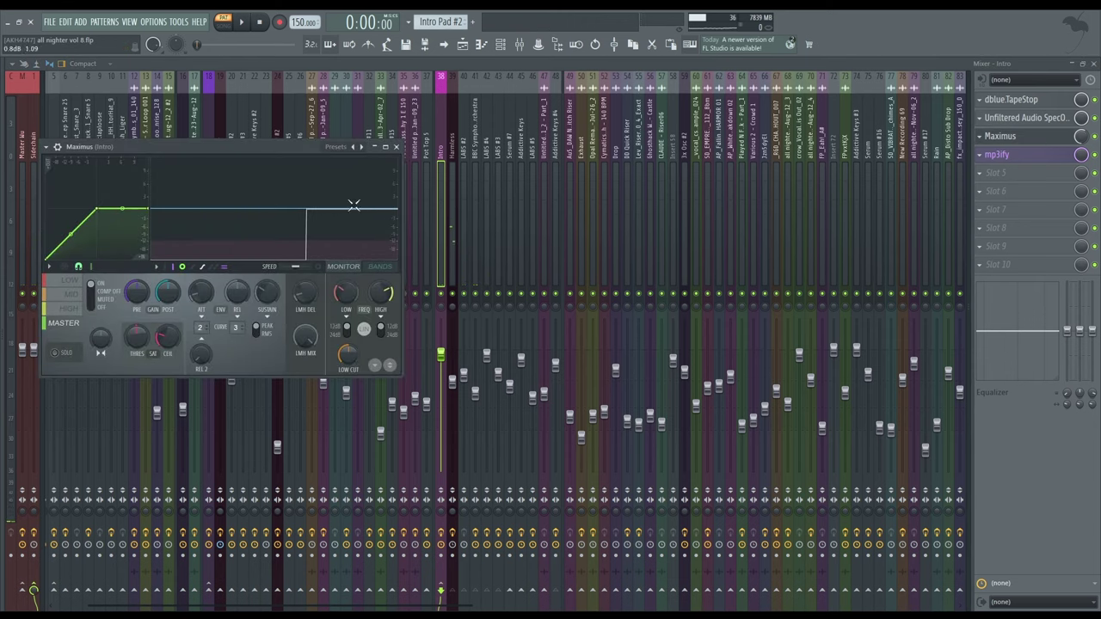
left_click(1029, 140)
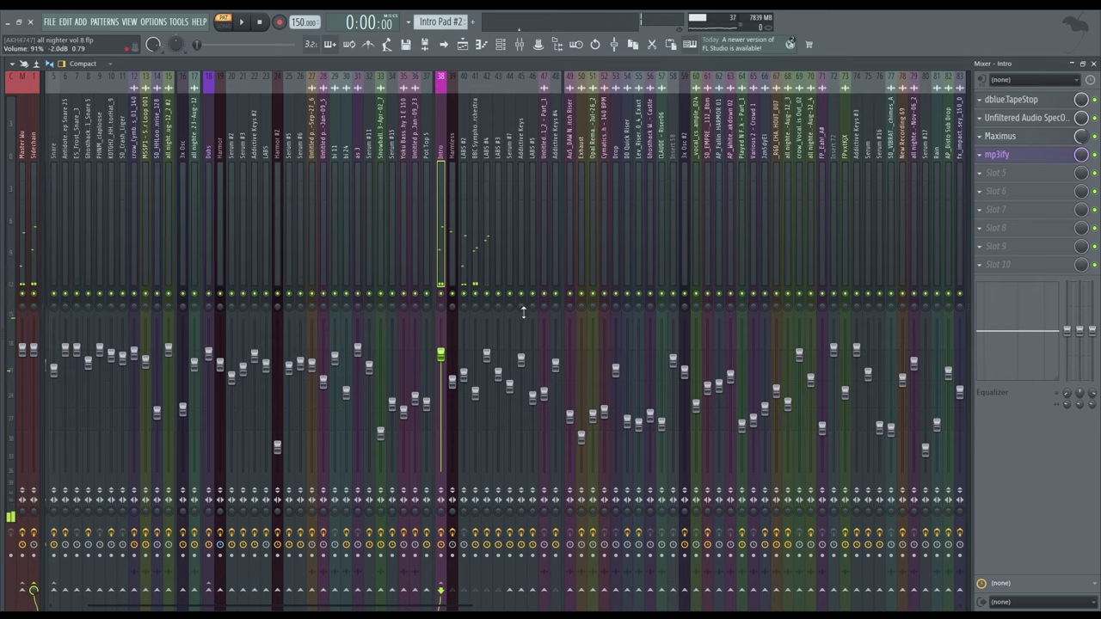
left_click(1093, 65)
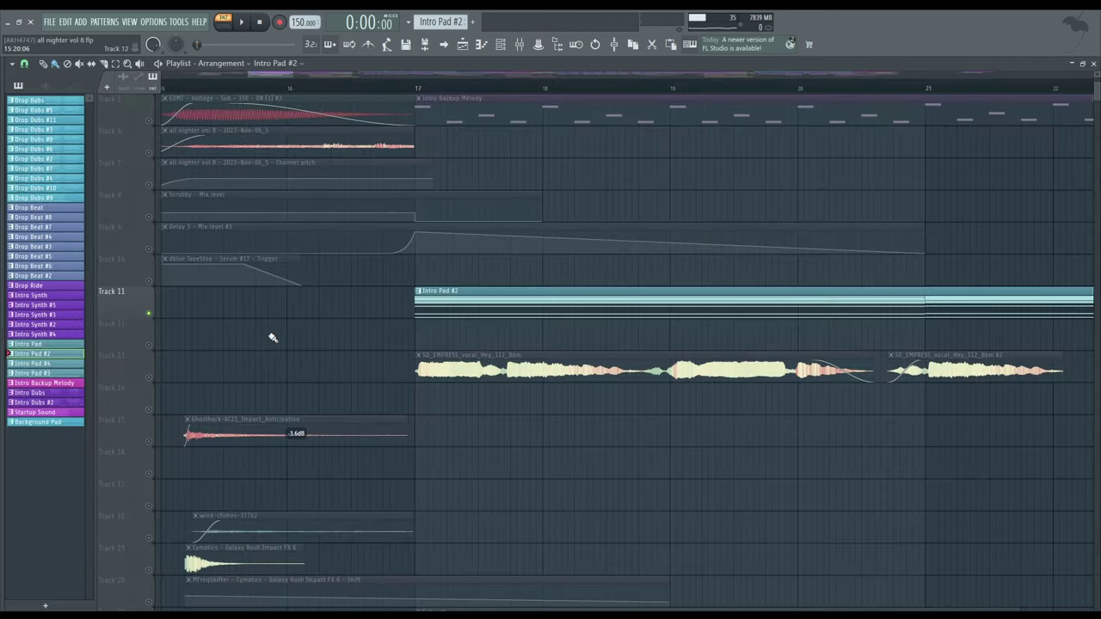
Unsolo Track 11 and play the full arrangement from bar 17.
right_click(149, 314)
left_click(416, 88)
key("space")
scroll(516, 284, "up", 1)
scroll(482, 295, "down", 5)
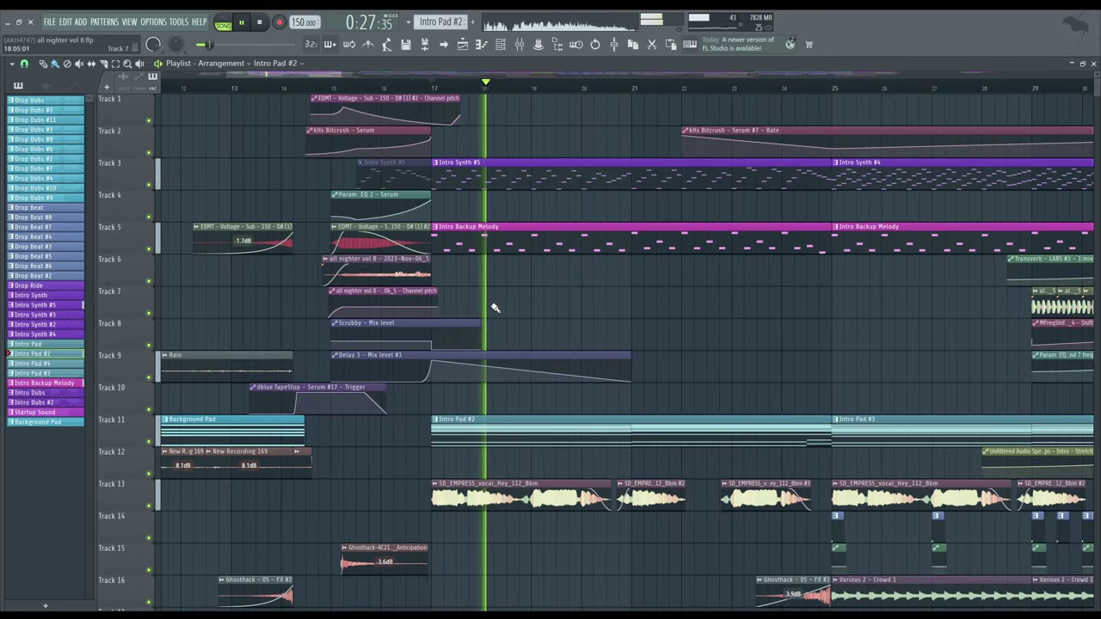
scroll(579, 326, "down", 1)
scroll(585, 324, "down", 3)
key("space")
Solo Track 34 and play its glass break sample from just before bar 30.
scroll(661, 328, "up", 4)
scroll(705, 331, "down", 3)
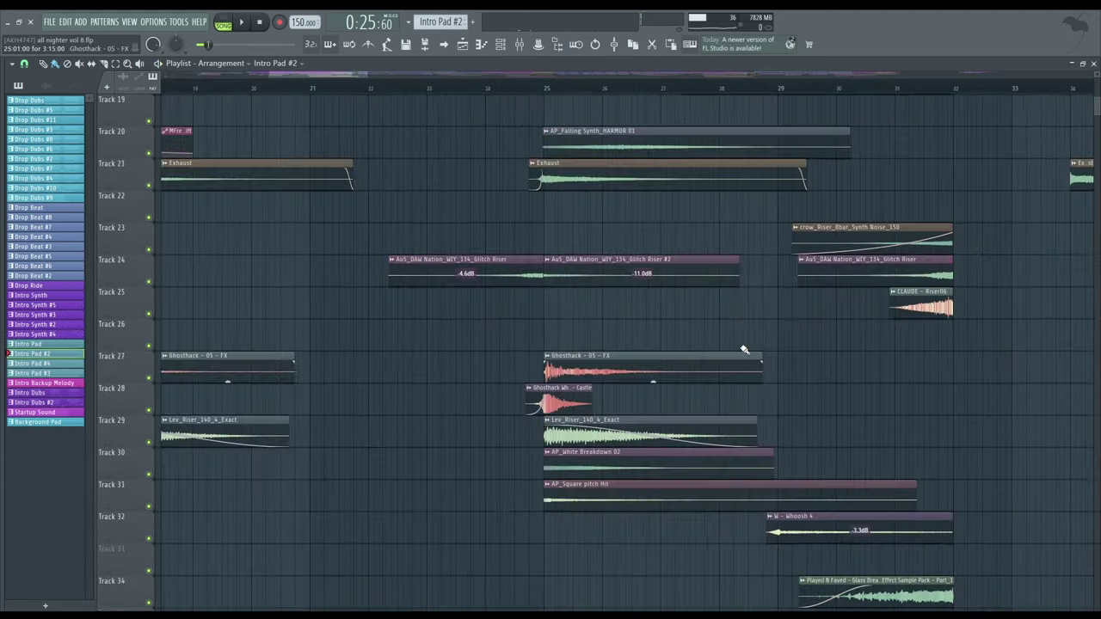
scroll(796, 430, "down", 2)
scroll(914, 482, "up", 1)
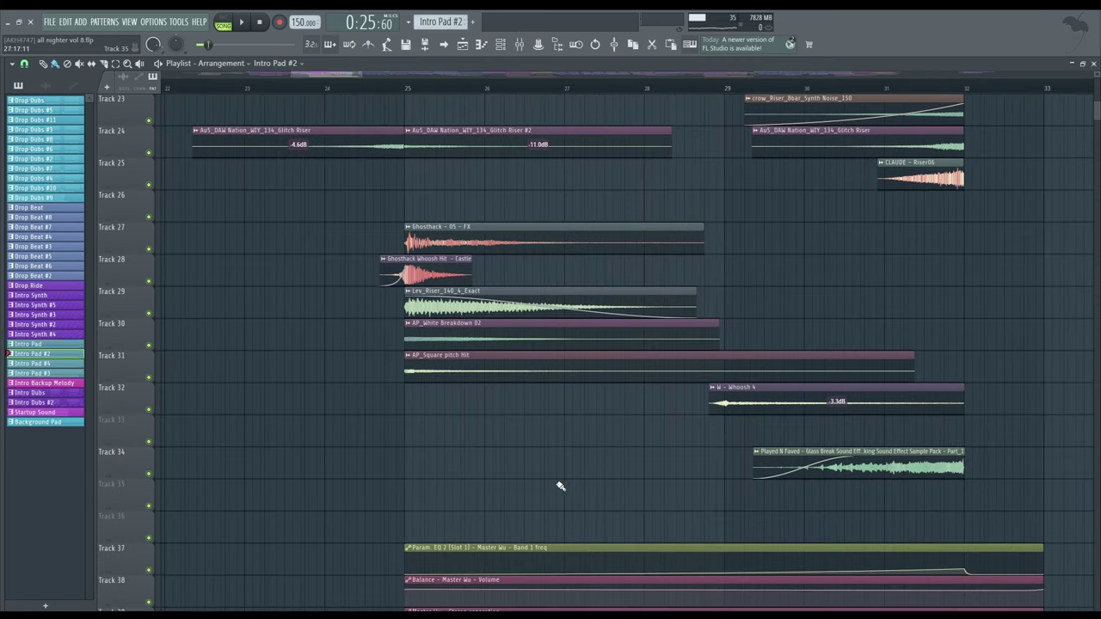
right_click(148, 474)
left_click(799, 86)
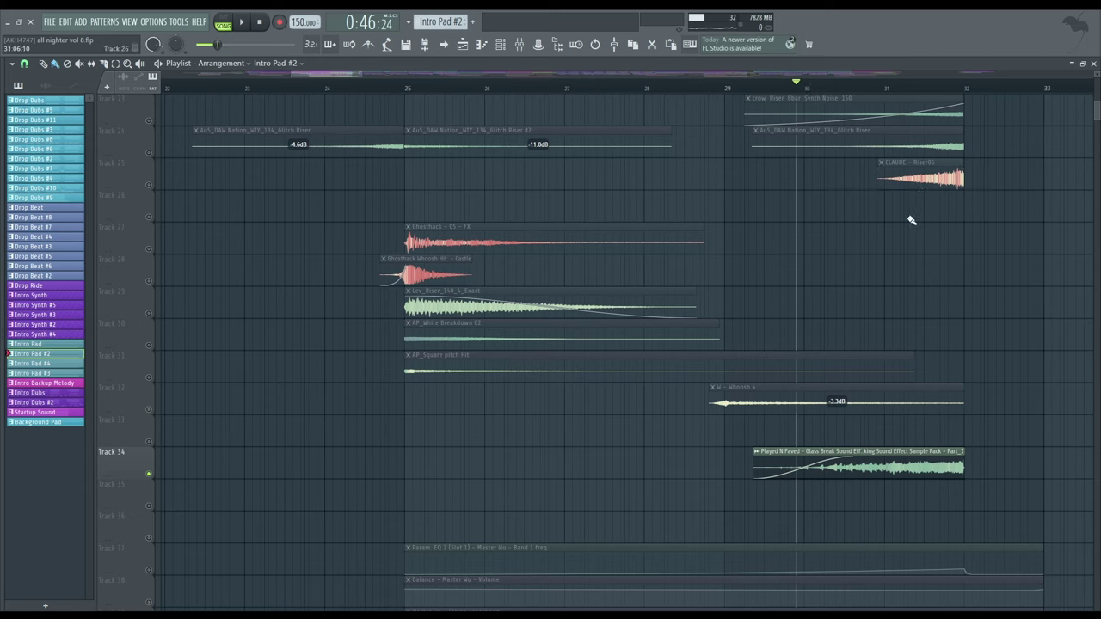
key("space")
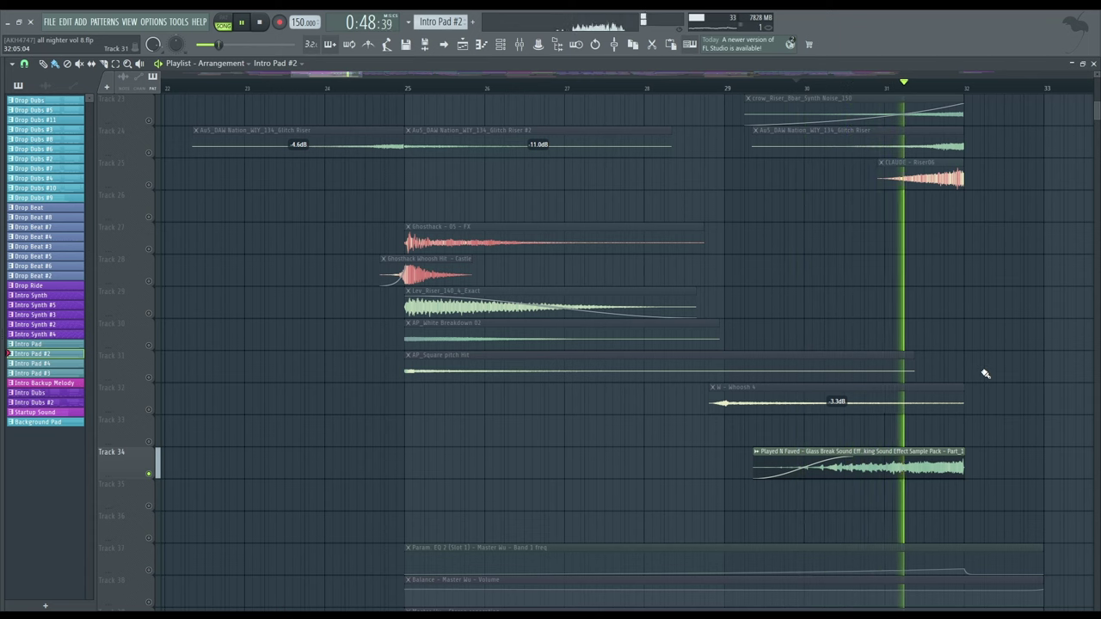
Stop playback and inspect the glass break clip's channel settings and the mp3ify effect on its mixer insert.
key("space")
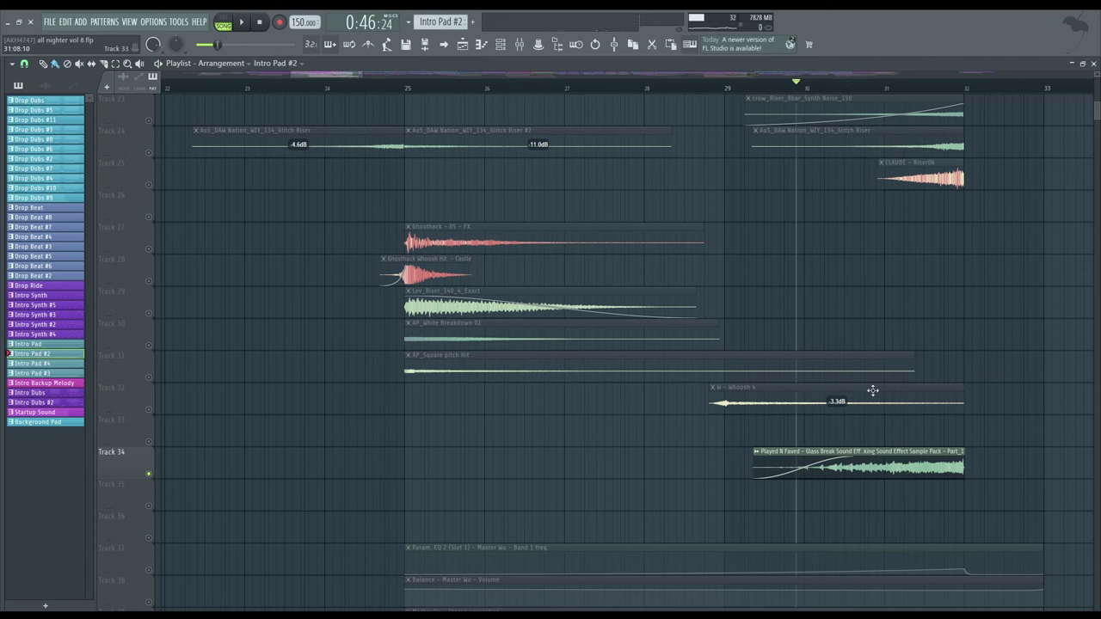
double_click(858, 474)
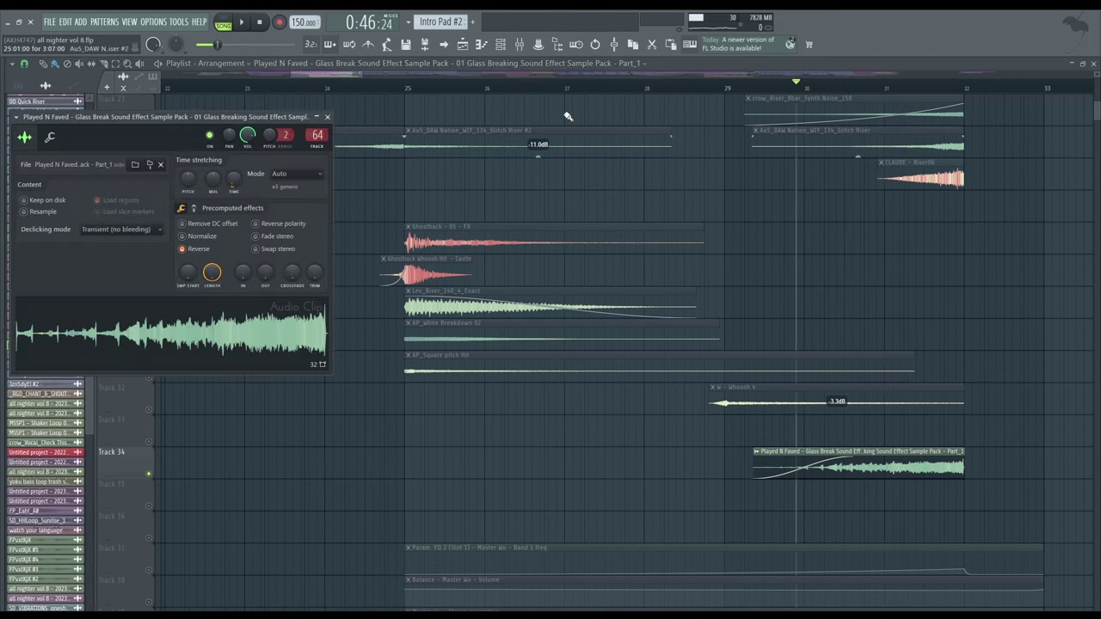
left_click(519, 44)
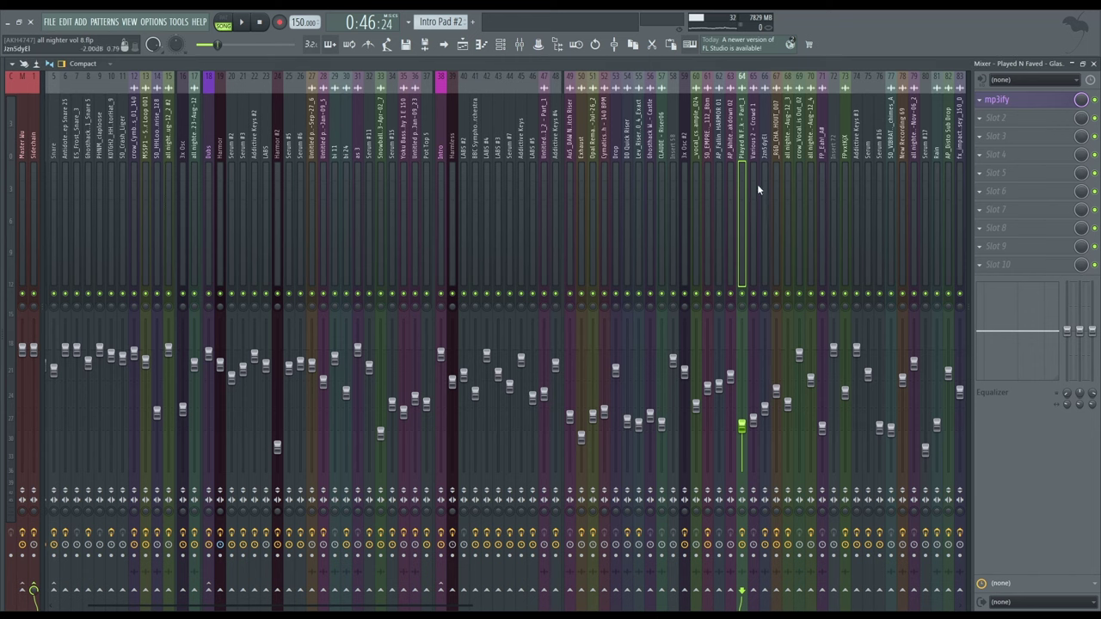
left_click(1018, 103)
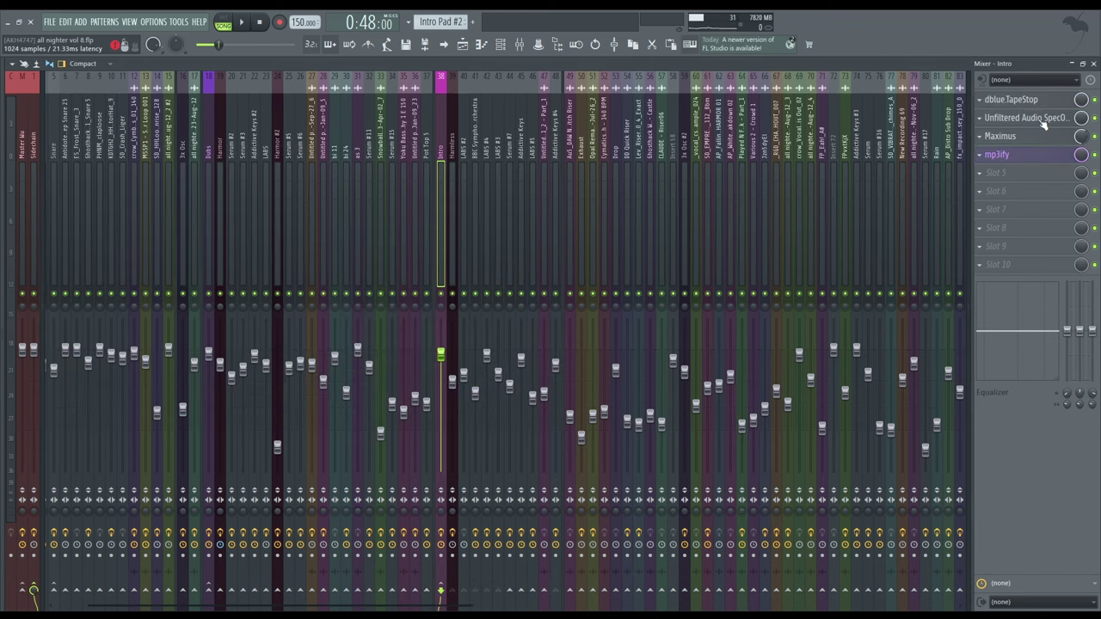
Inspect Unfiltered Audio SpecOps on the Intro bus and play Intro Pad #3 with its Stretch automation.
left_click(1043, 122)
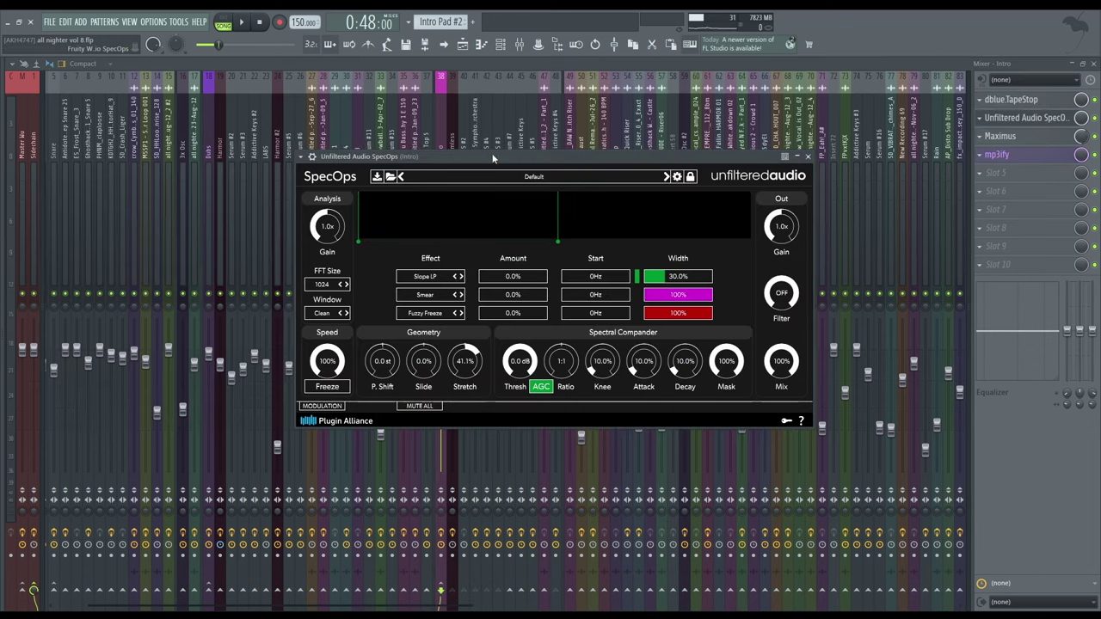
key("space")
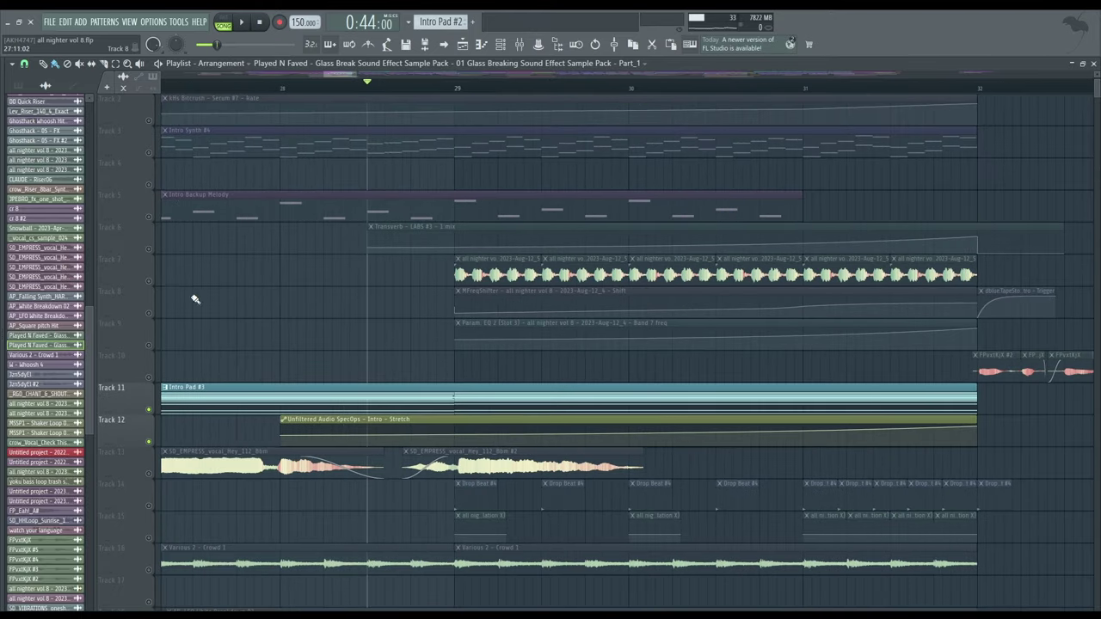
Solo Tracks 7 to 9 and play the audio loop from bar 29 with its MFreqShifter shift and EQ automation.
right_click(149, 283)
left_click(149, 314)
left_click(149, 345)
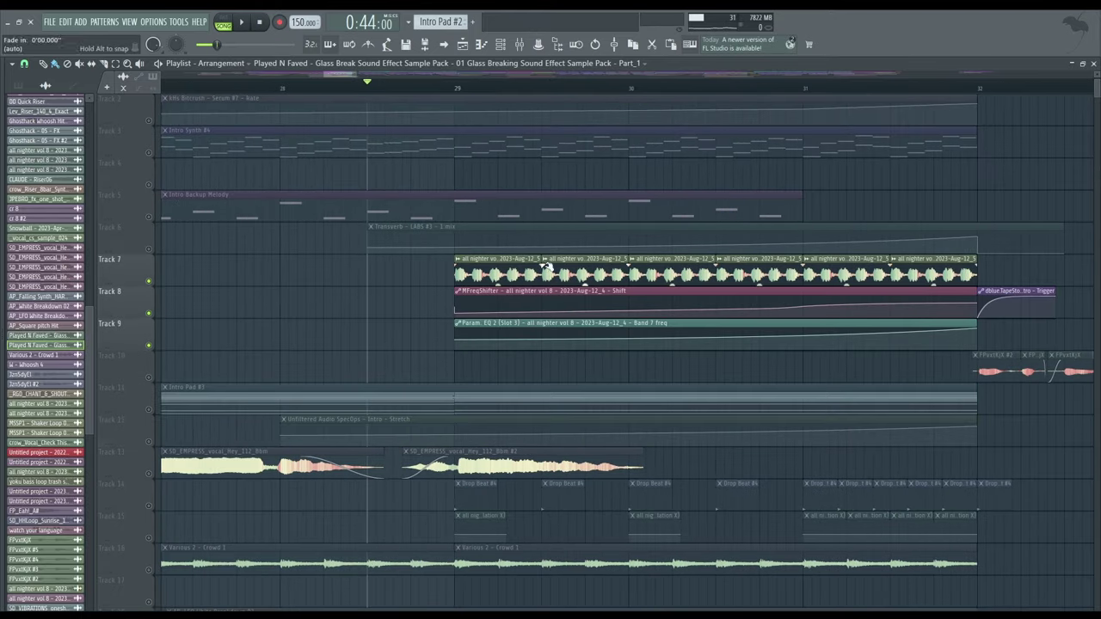
key("ctrl+s")
key("space")
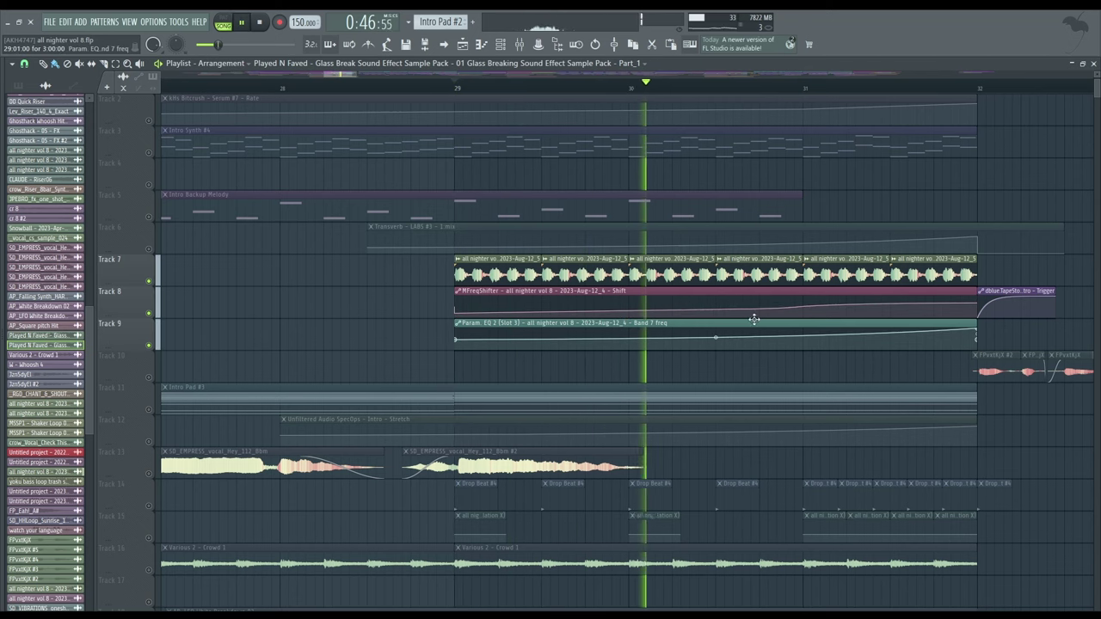
scroll(411, 353, "down", 2)
scroll(781, 381, "up", 2)
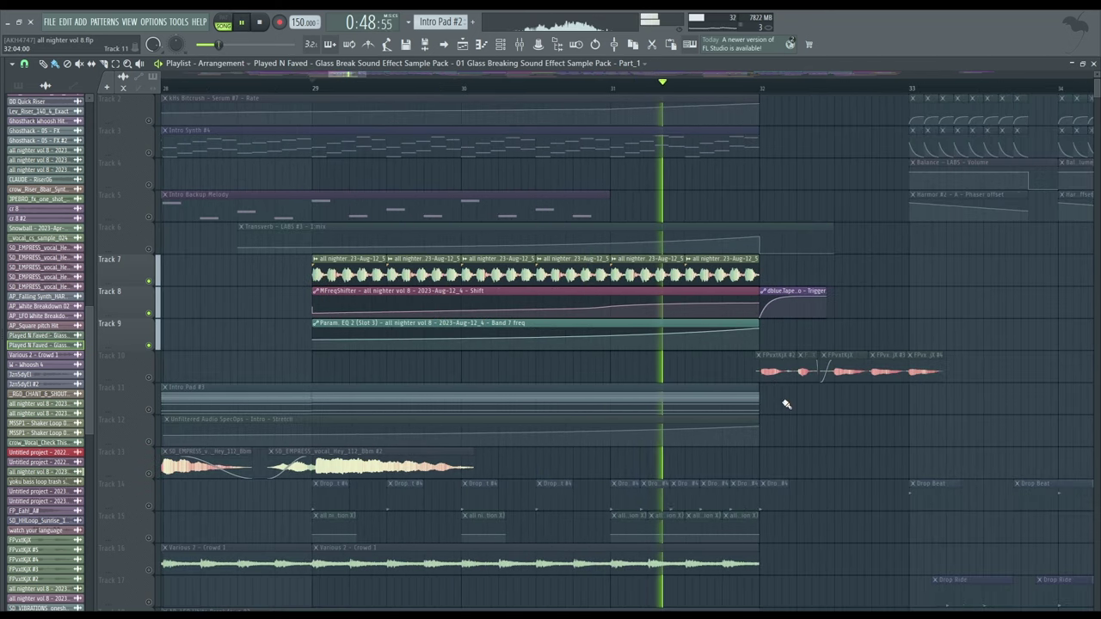
key("space")
Solo Track 16 and play its Various 2 - Crowd 1 clip from bar 25.
scroll(800, 415, "up", 1)
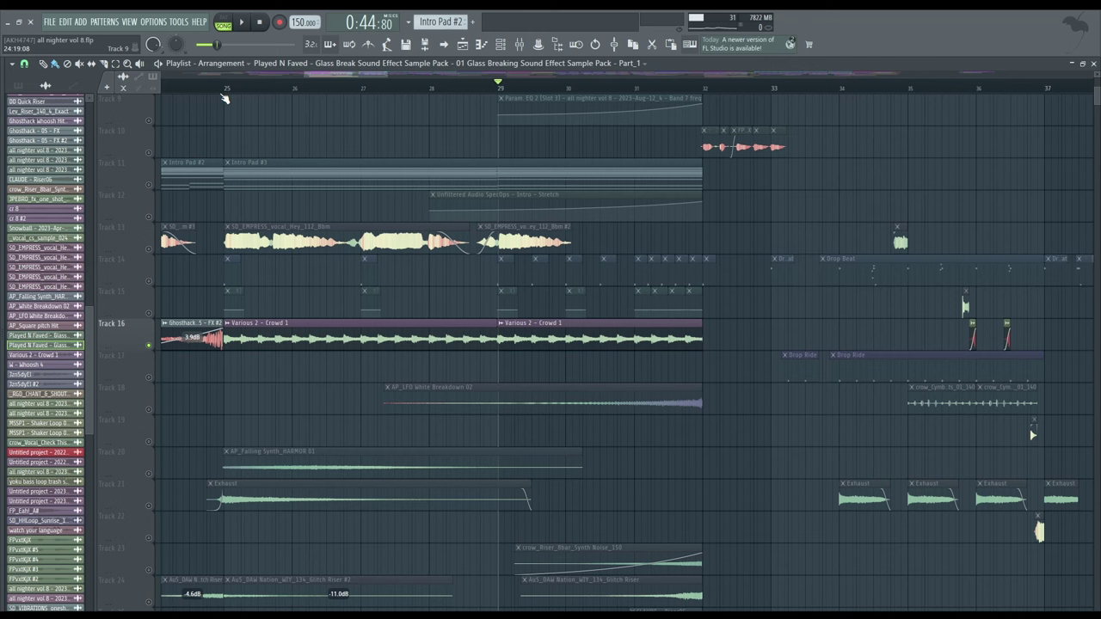
left_click(225, 88)
key("space")
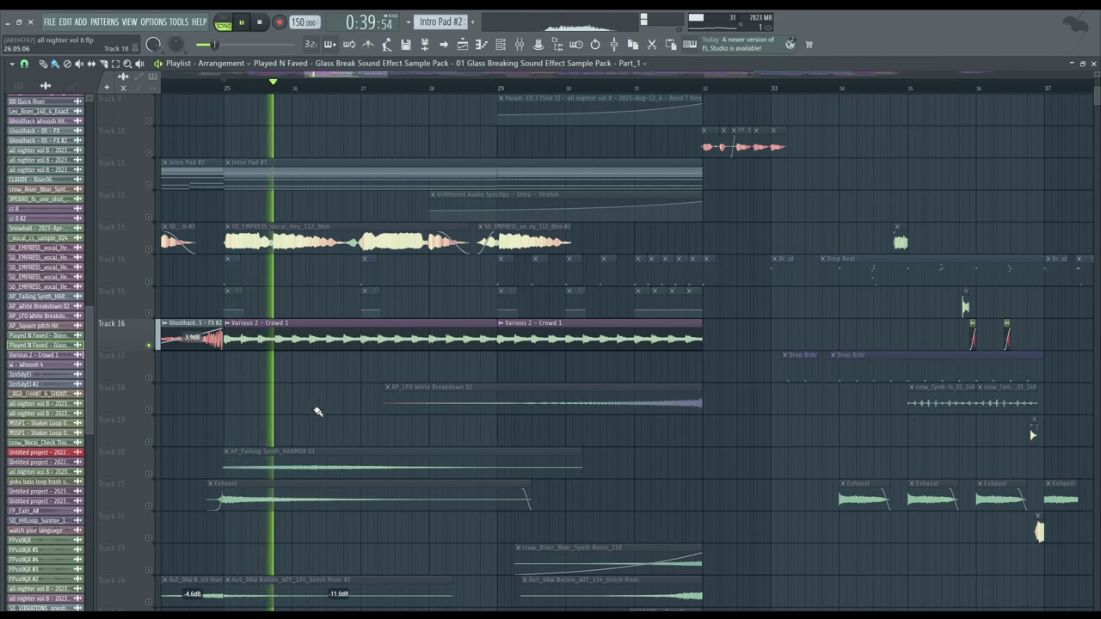
key("space")
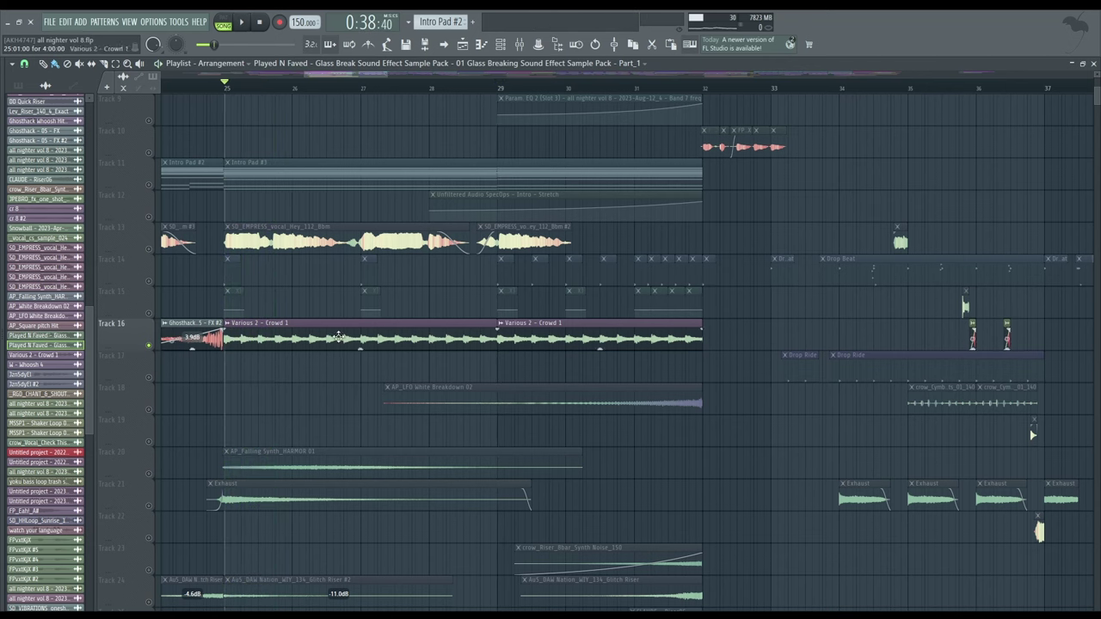
Inspect the channel settings of the Various 2 - Crowd 1 clip and close them.
double_click(338, 336)
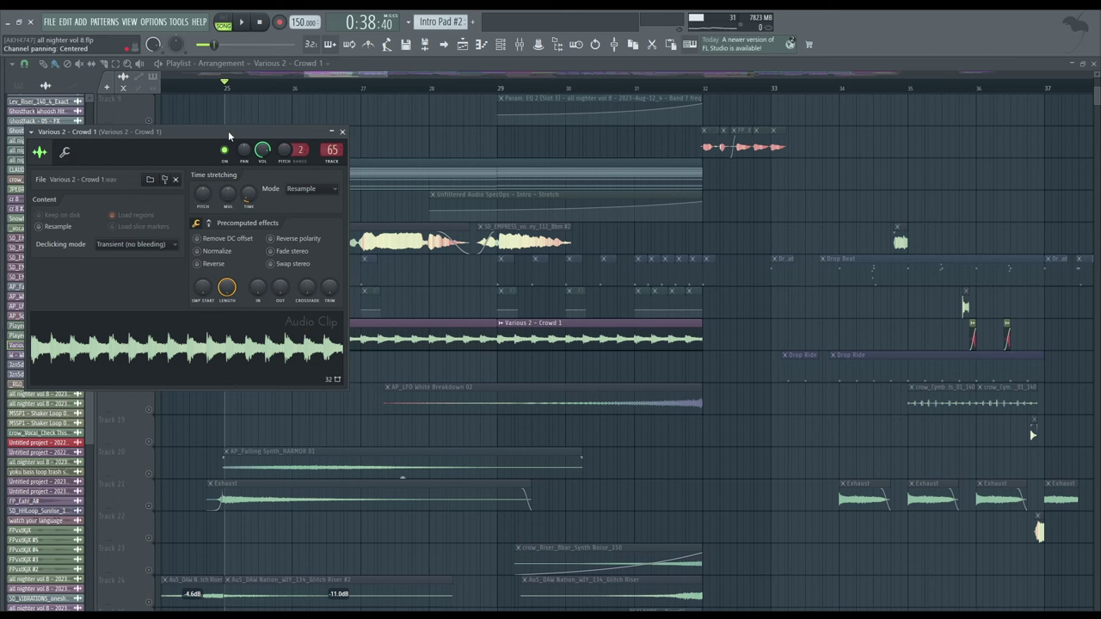
left_click_drag(231, 133, 586, 168)
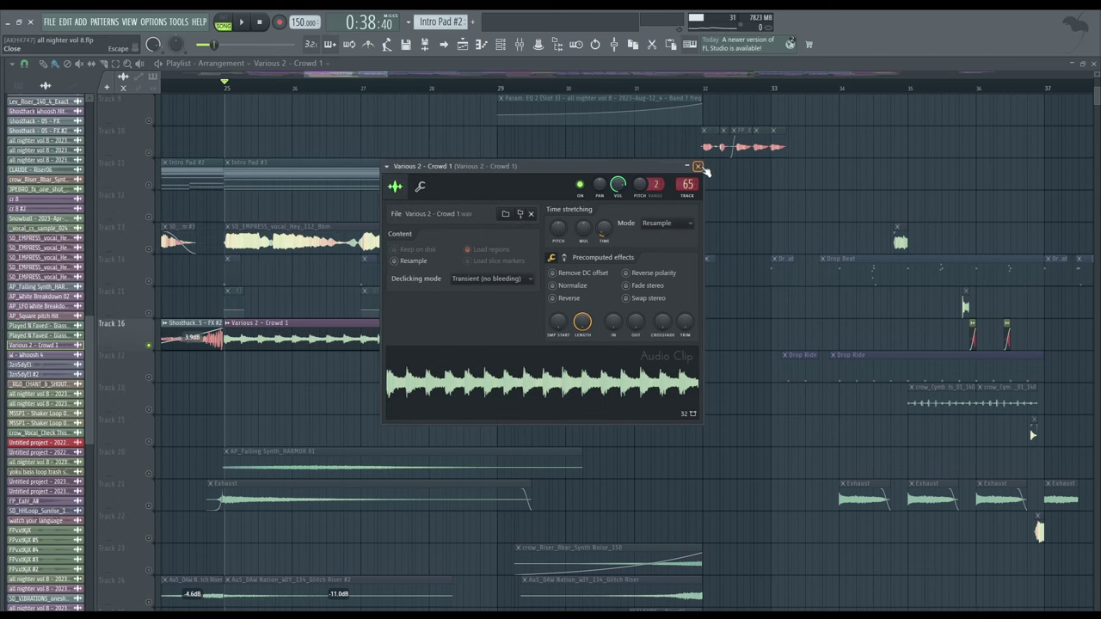
left_click(698, 167)
Solo Tracks 23 to 25 and play the layered riser clips from midway through bar 29.
scroll(755, 315, "down", 5)
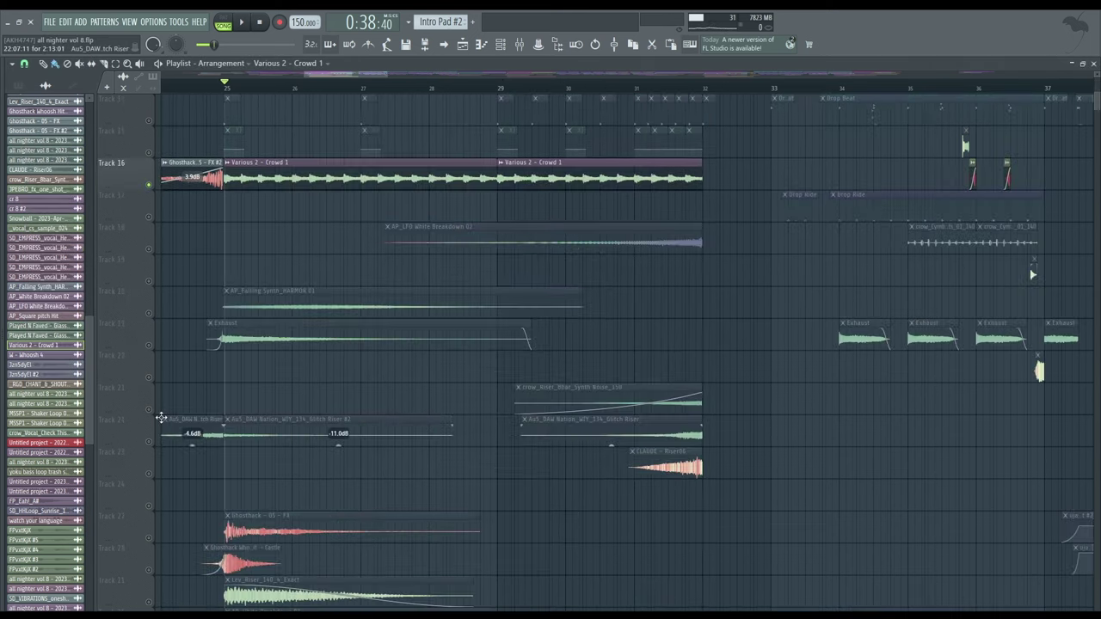
left_click(149, 474)
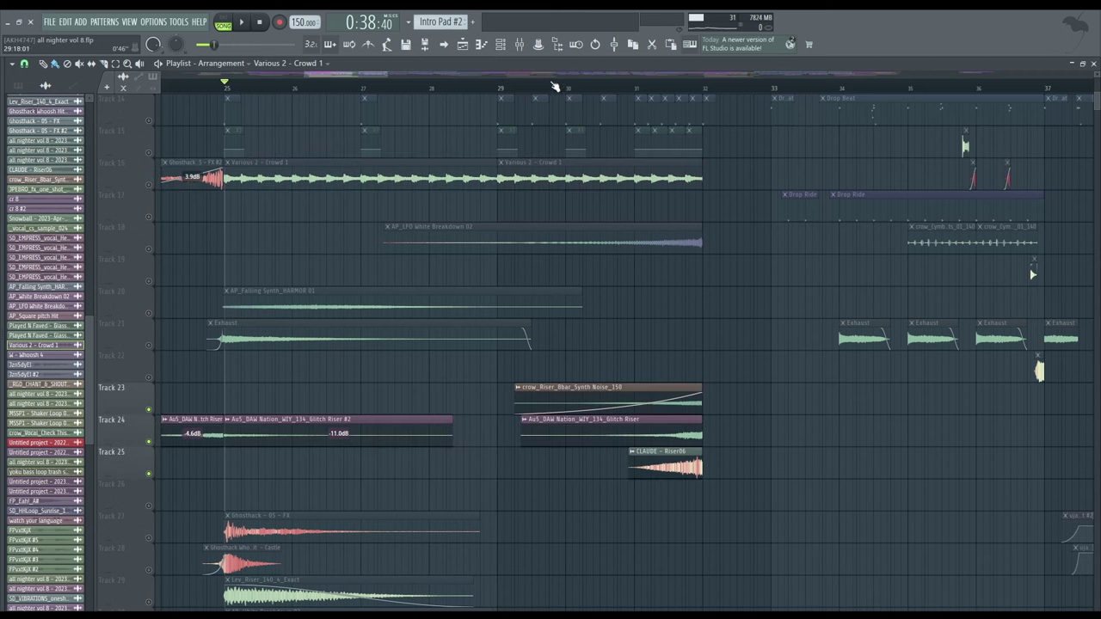
left_click(540, 86)
key("space")
scroll(662, 463, "up", 1)
scroll(663, 465, "up", 1)
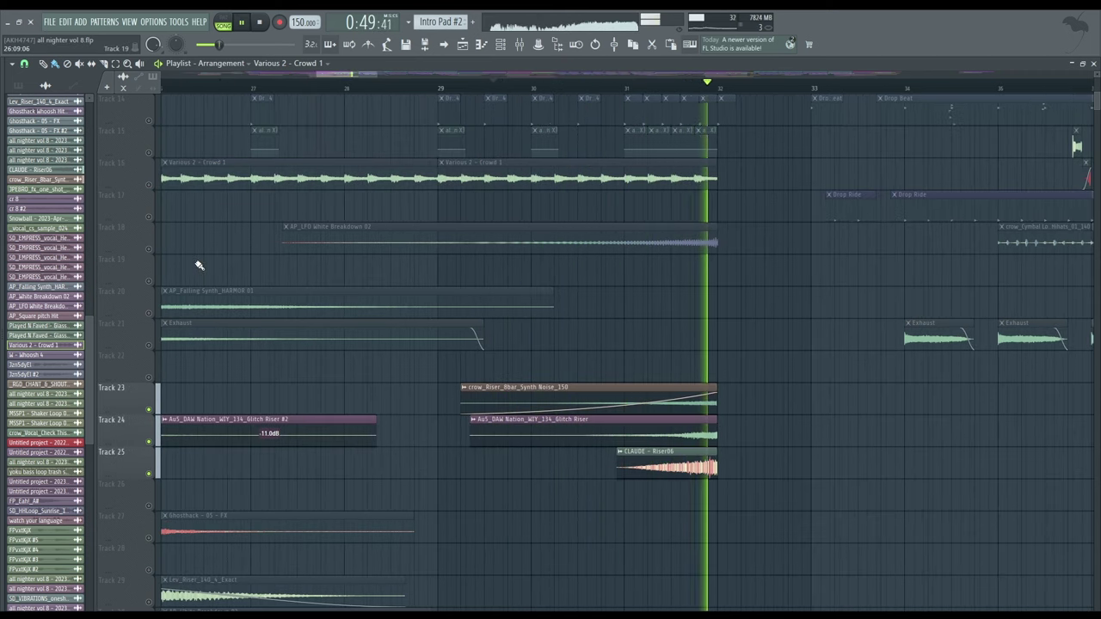
key("space")
Solo Track 18 and play its AP_LFO White Breakdown 02 clip from partway through bar 31.
left_click(151, 248)
scroll(280, 353, "up", 4)
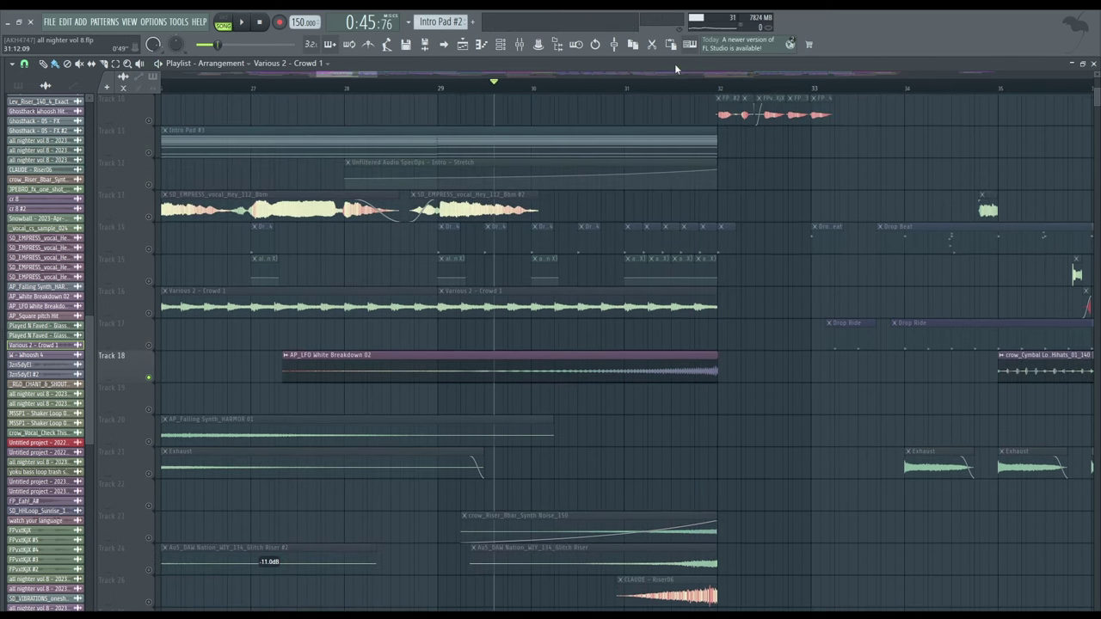
left_click(664, 86)
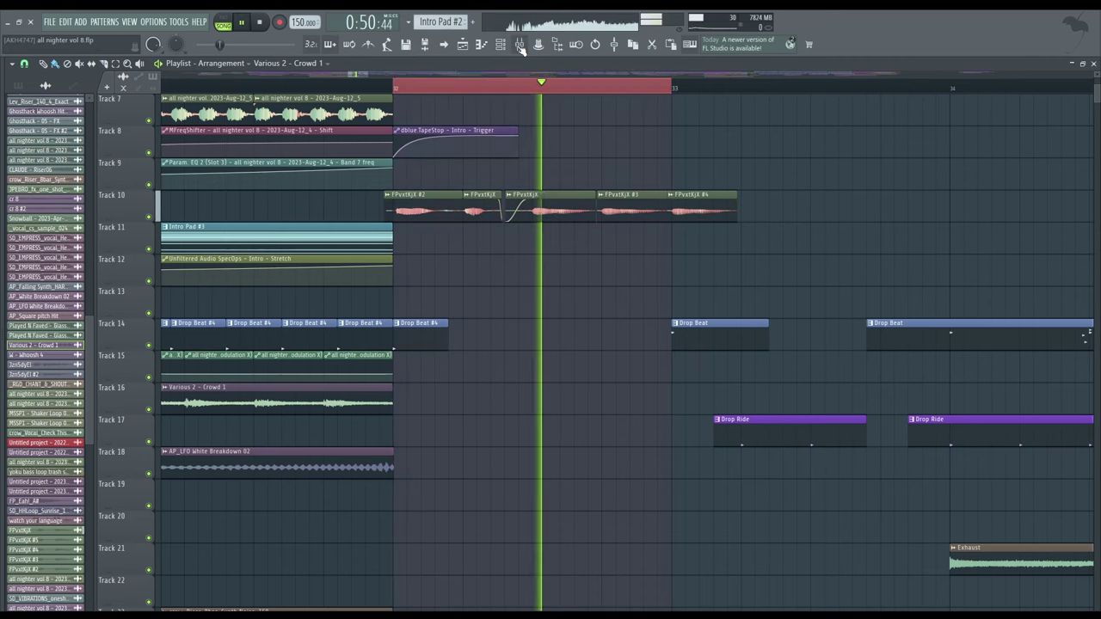
Show the mixer, select the FPvxtKjX insert and play bar 32 with all of its effects bypassed.
key("space")
left_click(519, 45)
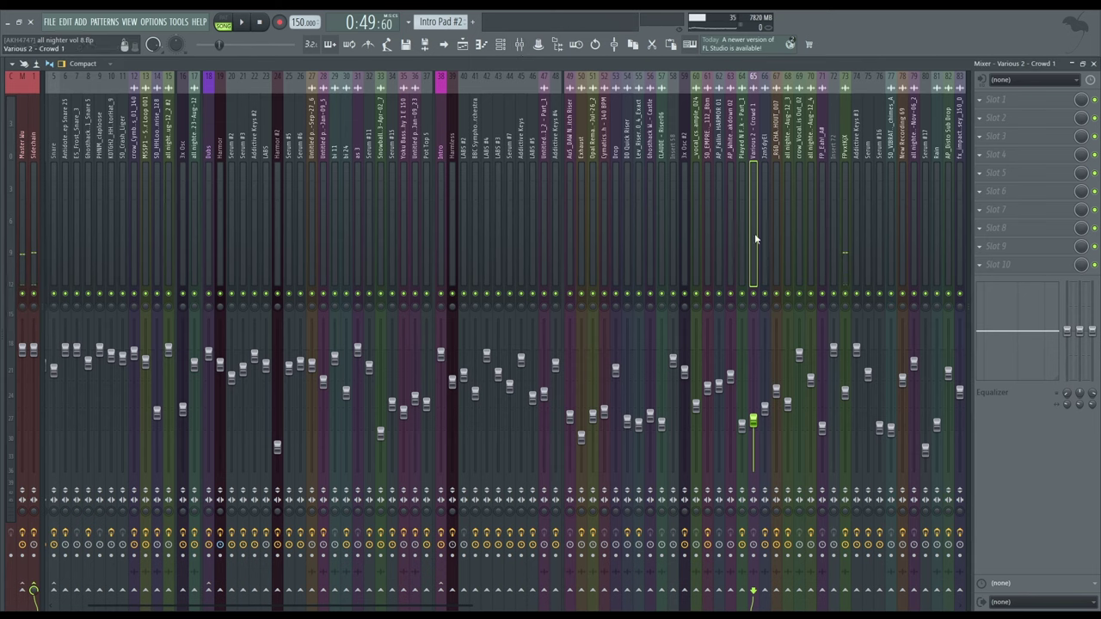
left_click(846, 140)
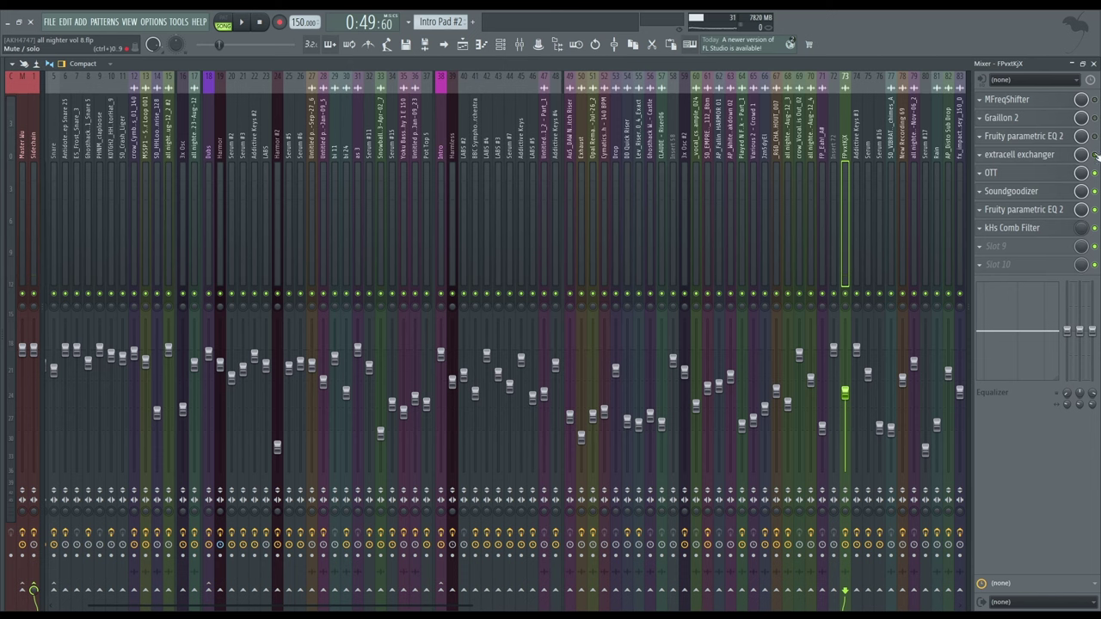
key("space")
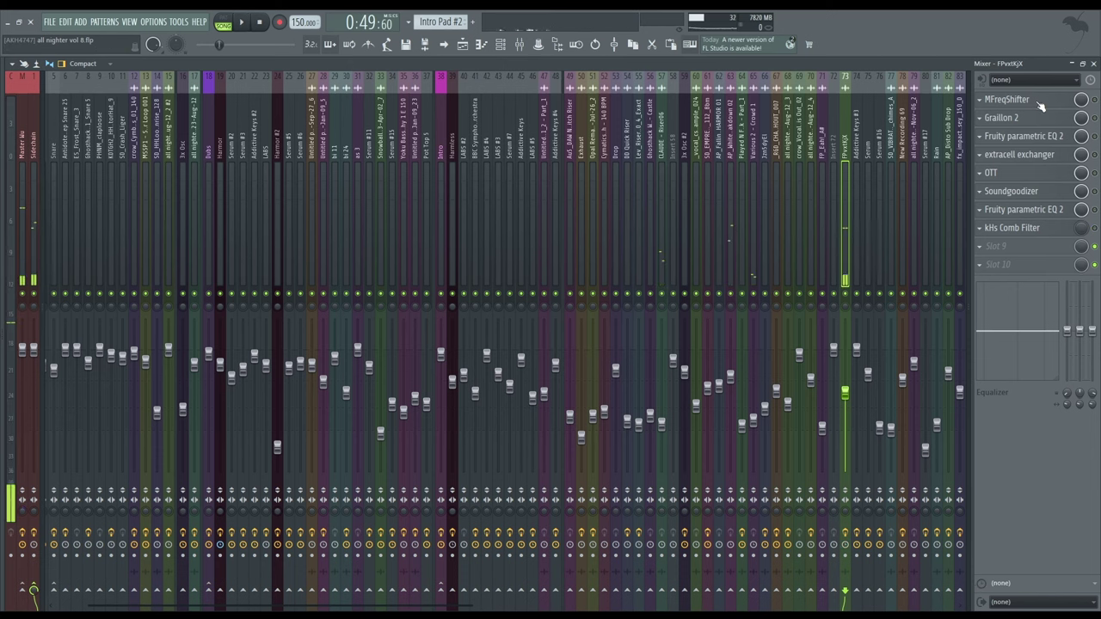
key("space")
Inspect MFreqShifter on the FPvxtKjX insert and play bar 32 with only that effect enabled.
left_click(1053, 100)
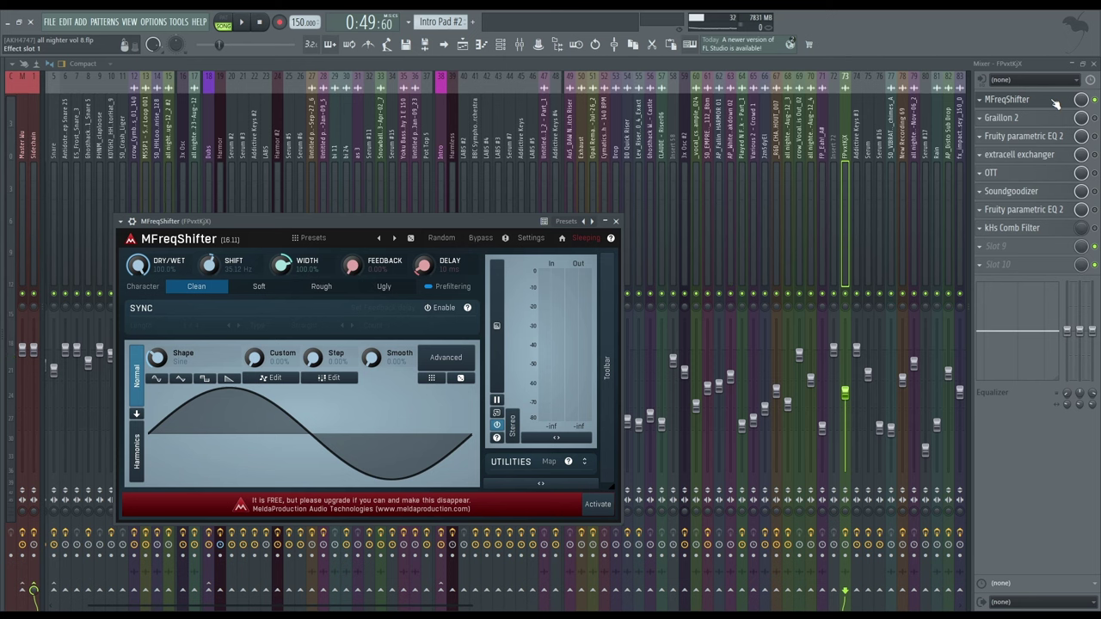
key("space")
left_click(1053, 100)
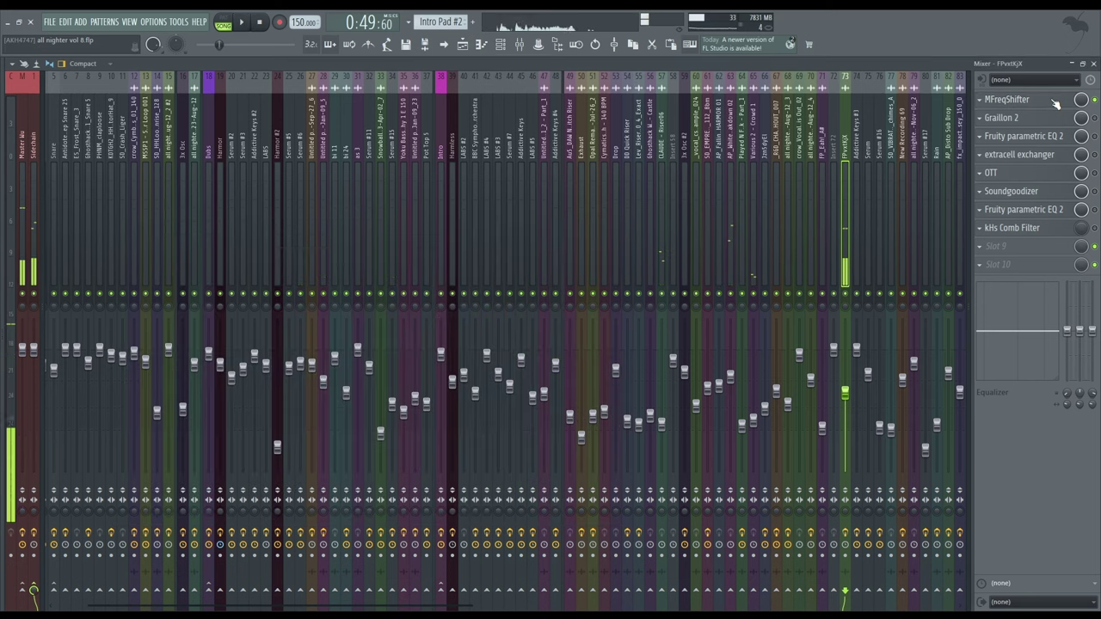
Inspect Graillon 2 on the FPvxtKjX insert, play bar 32 with it enabled, and close its window.
left_click(1043, 118)
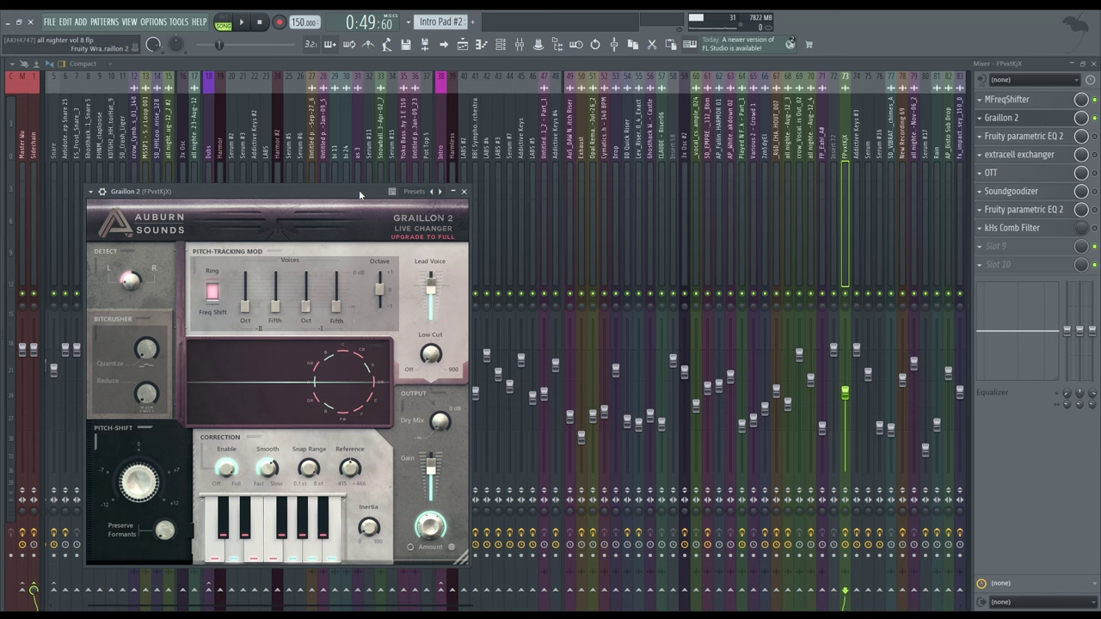
key("space")
key("space")
left_click(1035, 118)
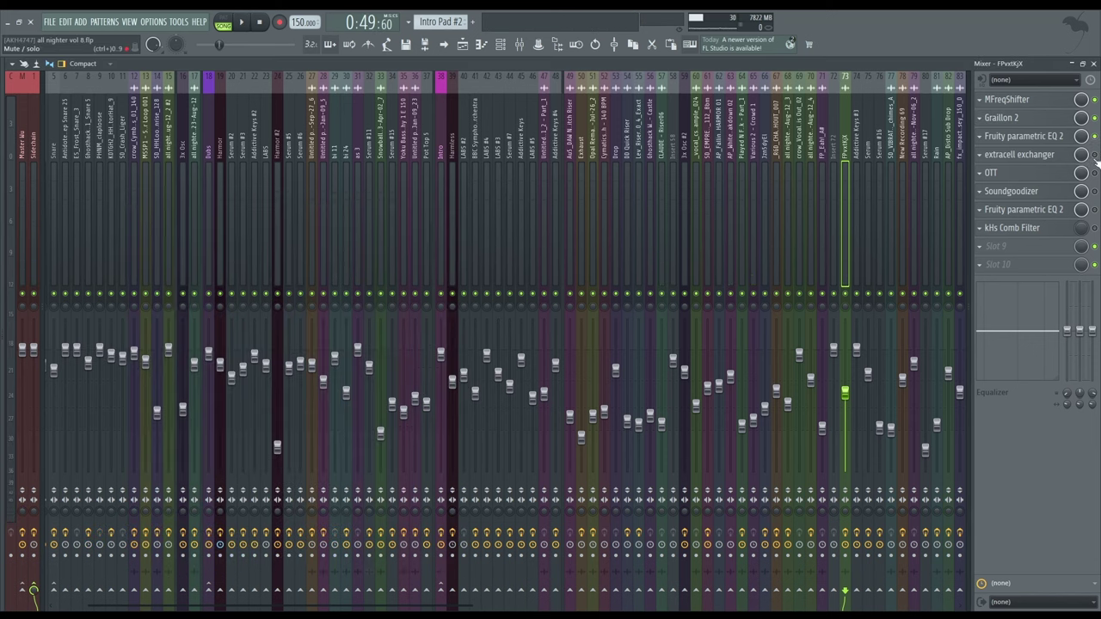
Inspect extracell exchanger and audition bar 32 at full mix with minimum freq smooth and partials, and with its original settings.
left_click(1032, 154)
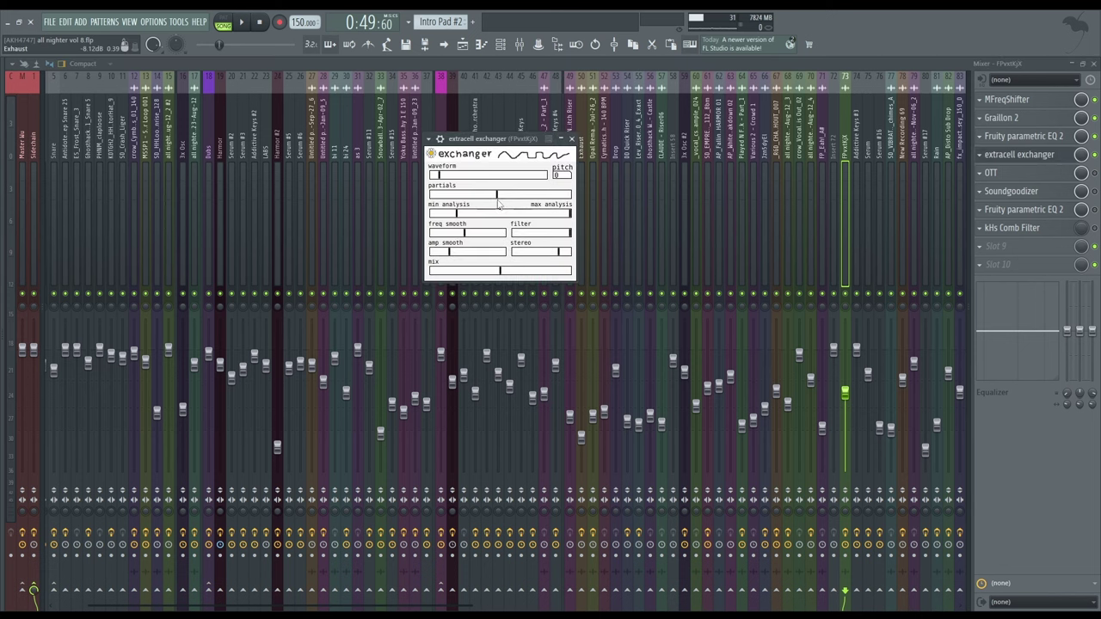
left_click(572, 139)
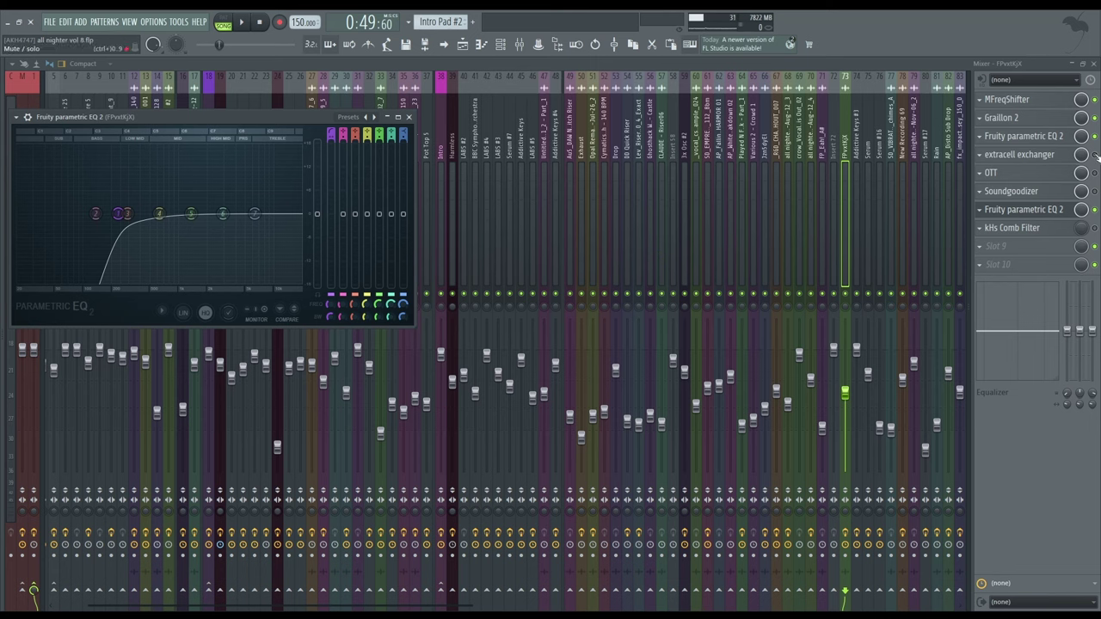
left_click(1033, 155)
key("space")
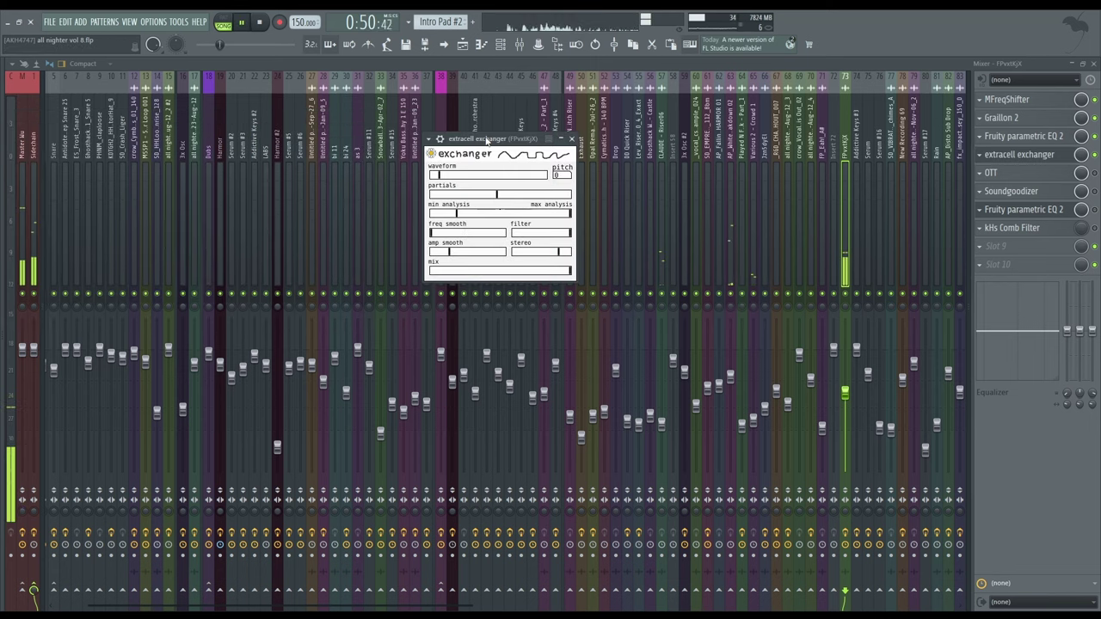
key("space")
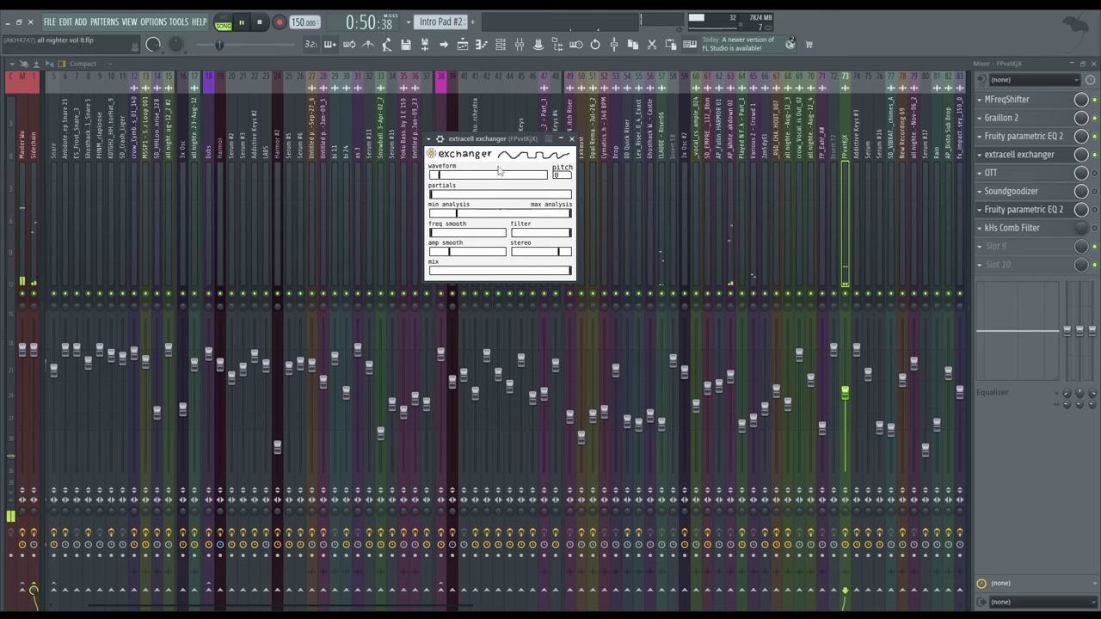
key("space")
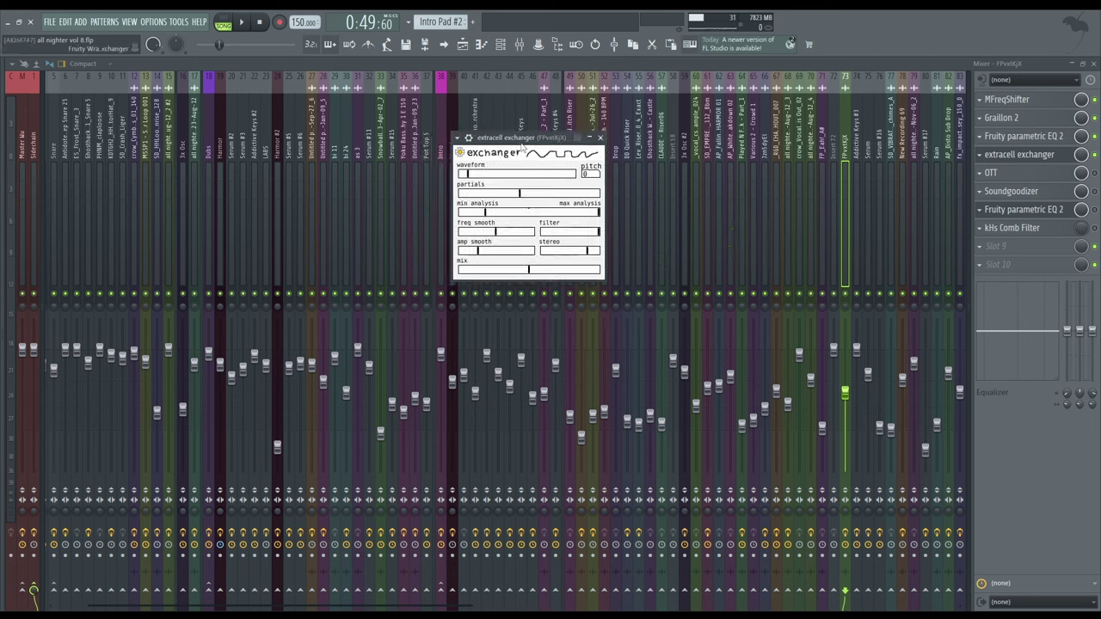
key("space")
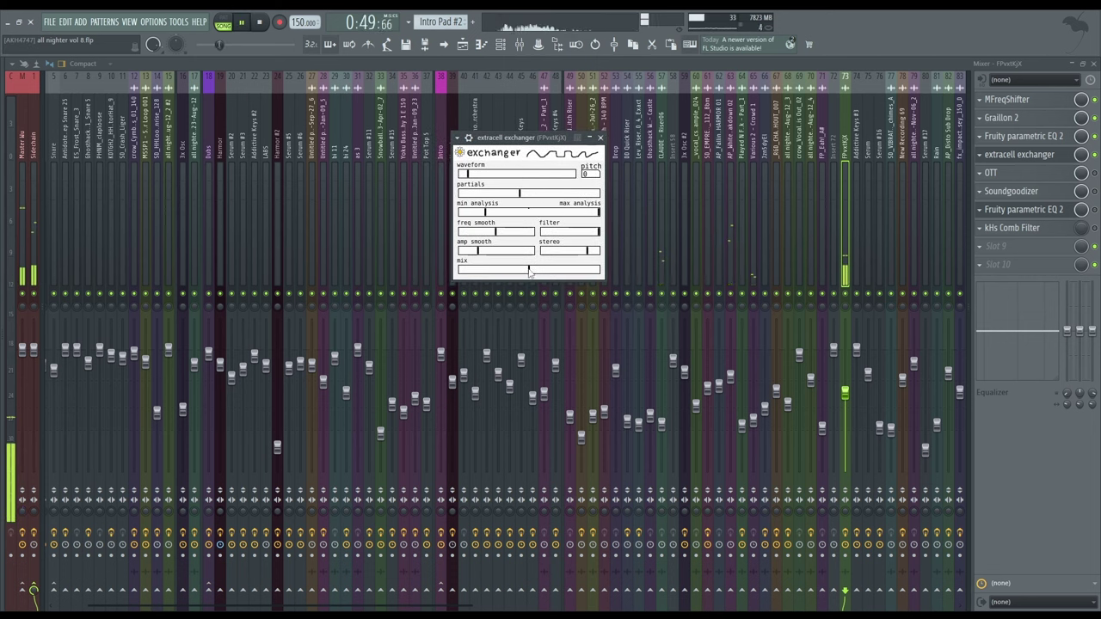
key("space")
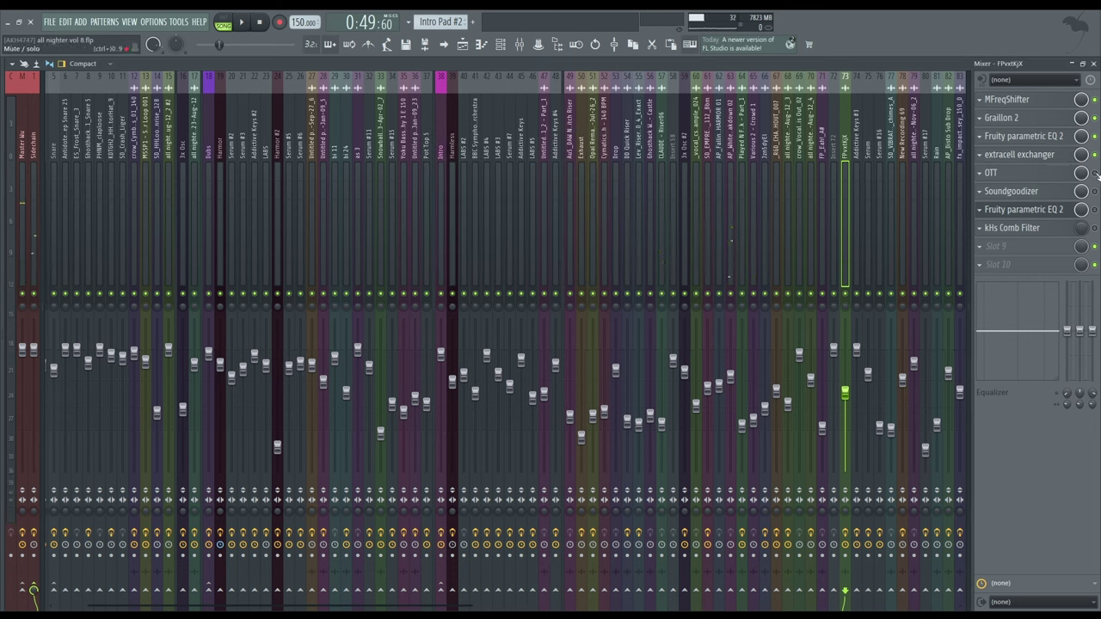
Inspect the kHs Comb Filter on the FPvxtKjX insert and return to the playlist.
left_click(1020, 230)
key("F5")
Find the first Drop Beat clip on Track 14 at bar 33 and open its kick notes in the Piano roll.
scroll(423, 249, "down", 2)
scroll(646, 373, "up", 4)
scroll(517, 389, "down", 4)
scroll(517, 390, "up", 3)
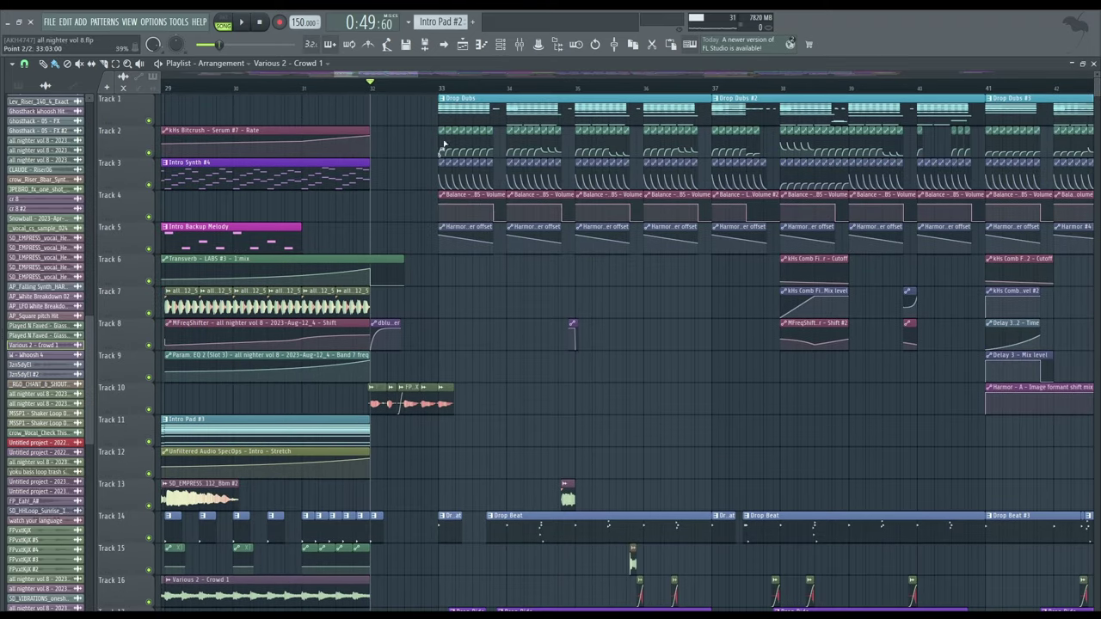
scroll(473, 375, "down", 3)
double_click(443, 377)
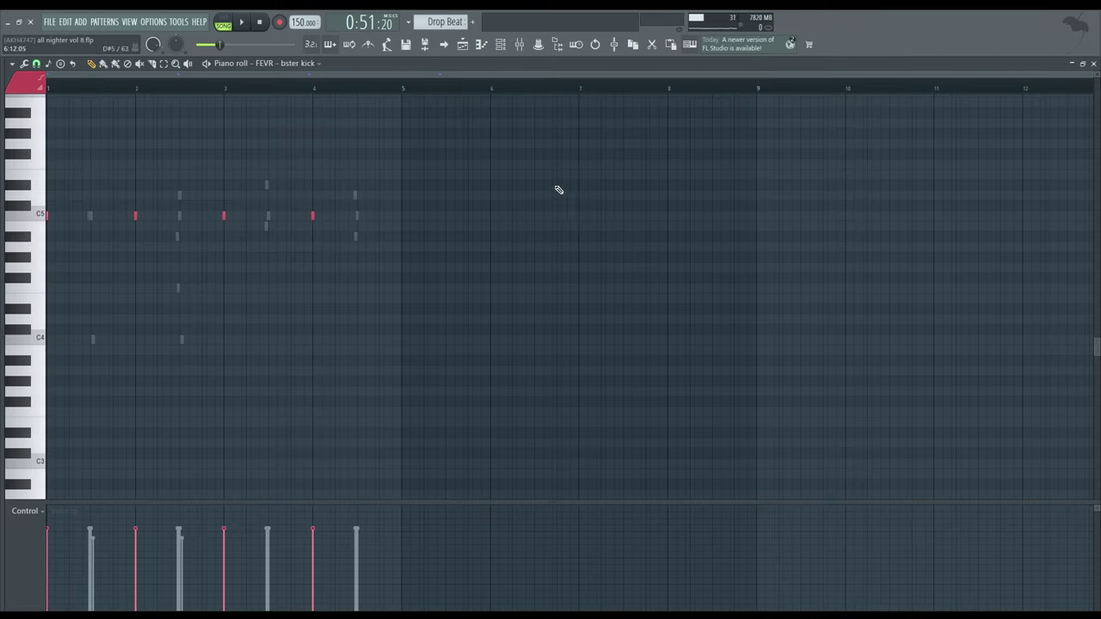
Close the kick's notes and open the Antidote Dubstep Snare 25 notes of the Drop Beat pattern in the Piano roll.
left_click(1093, 64)
left_click(500, 44)
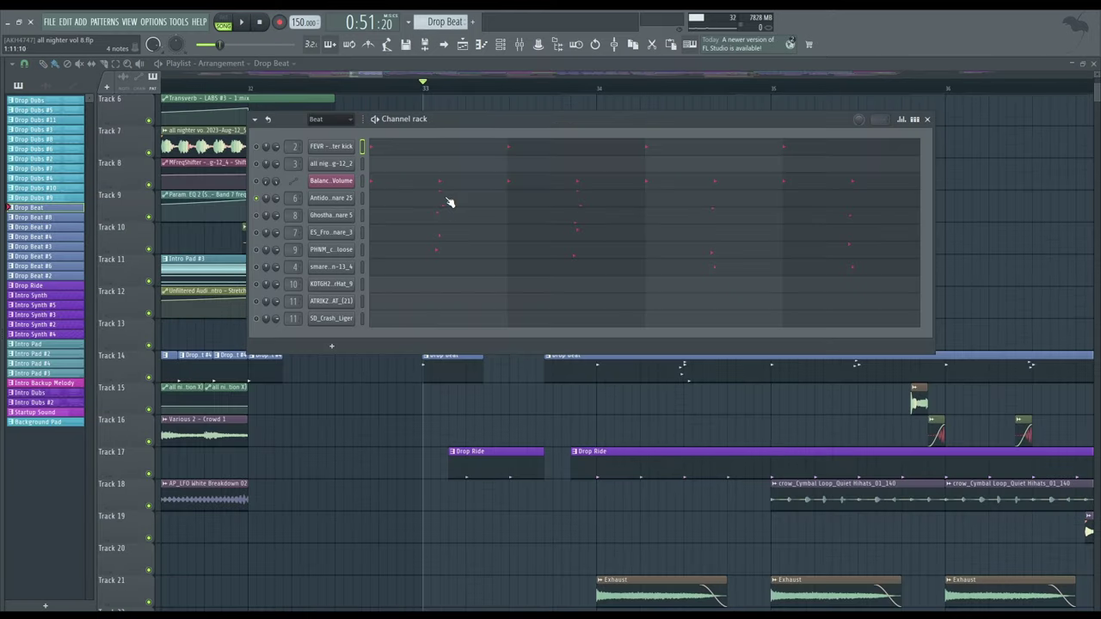
left_click(450, 201)
scroll(160, 288, "up", 2)
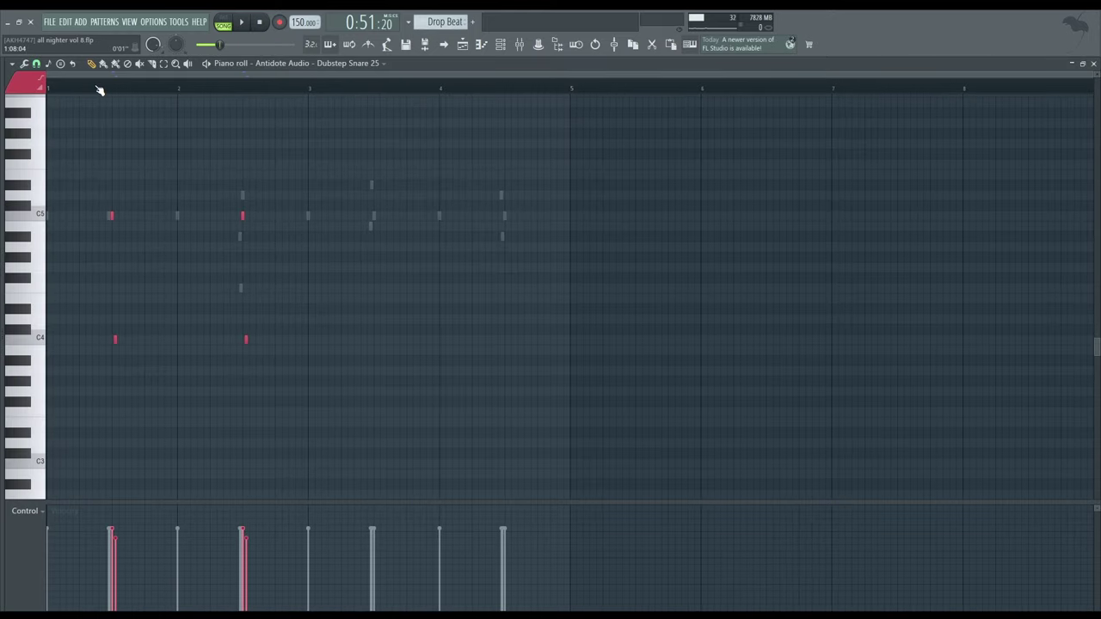
Switch playback to the Drop Beat pattern and audition its layered snare channels on their own with the kick muted.
key("l")
key("F6")
left_click(257, 232)
left_click(256, 250)
left_click(257, 266)
key("space")
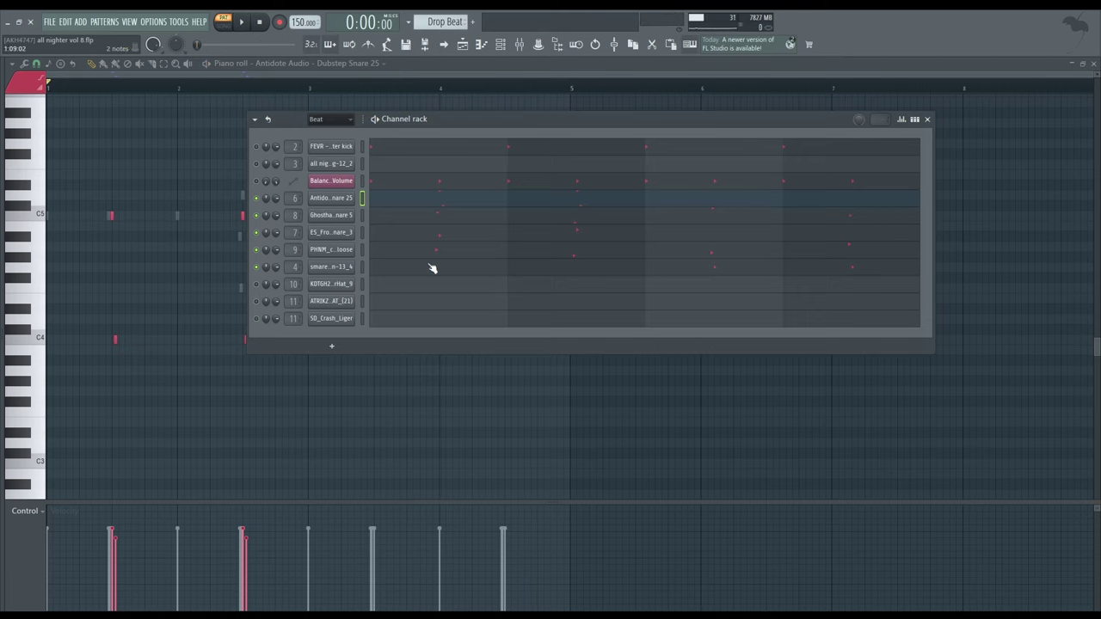
Inspect the smares - 2023-Jun-13_4 snare sample in its sampler and close its window.
left_click(348, 269)
left_click_drag(257, 207, 363, 139)
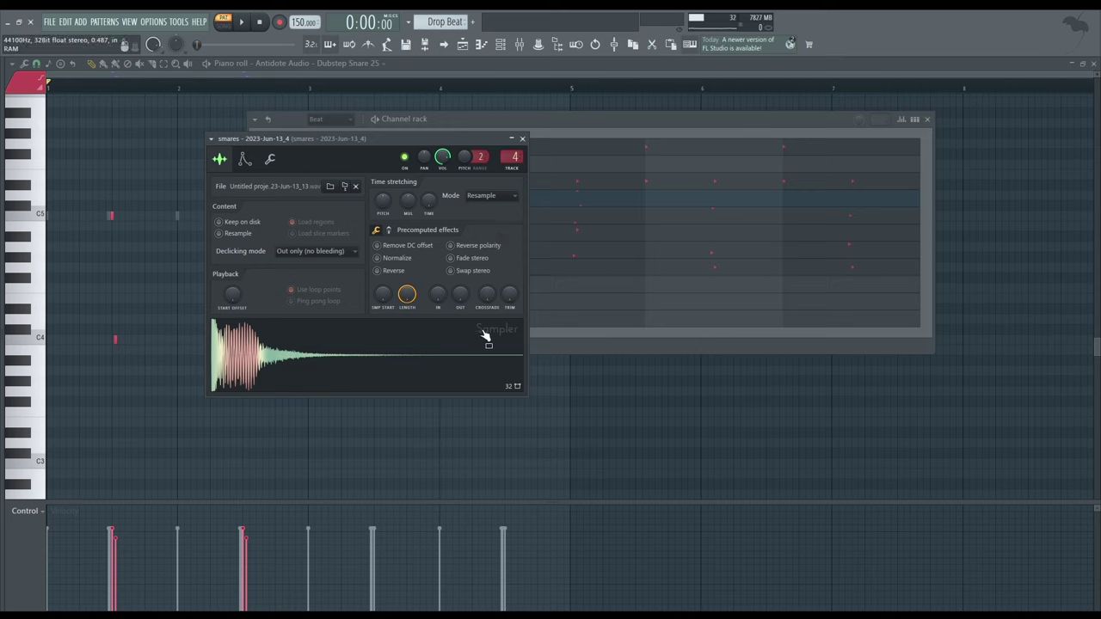
left_click(522, 139)
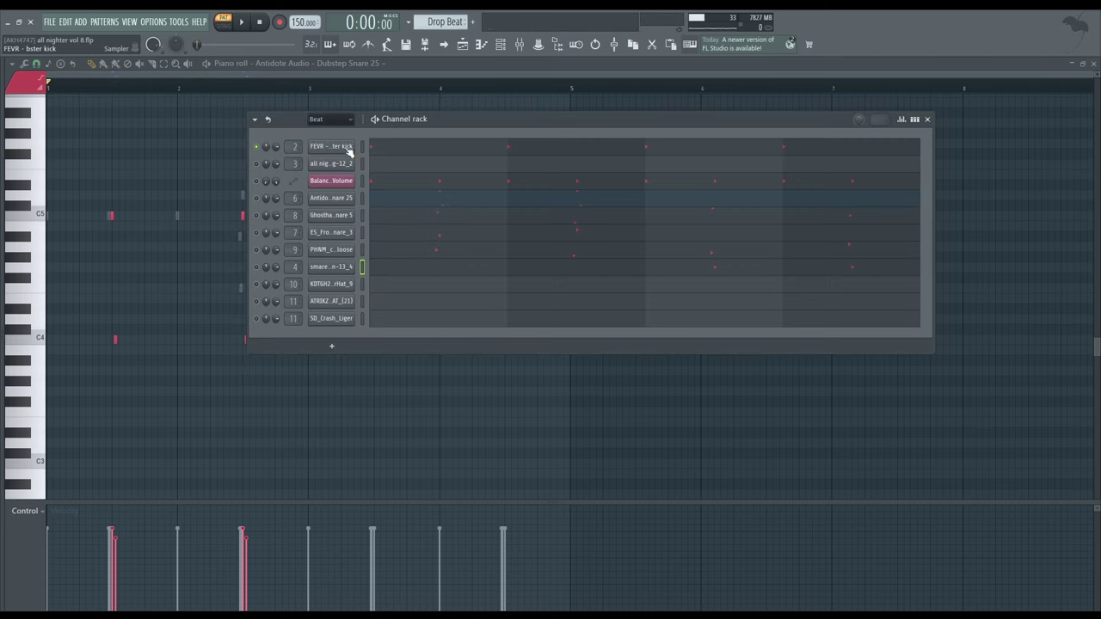
Open the FEVR kick's sampler, bypass all the effects on its mixer insert, and return to the sampler.
left_click(348, 148)
left_click(520, 44)
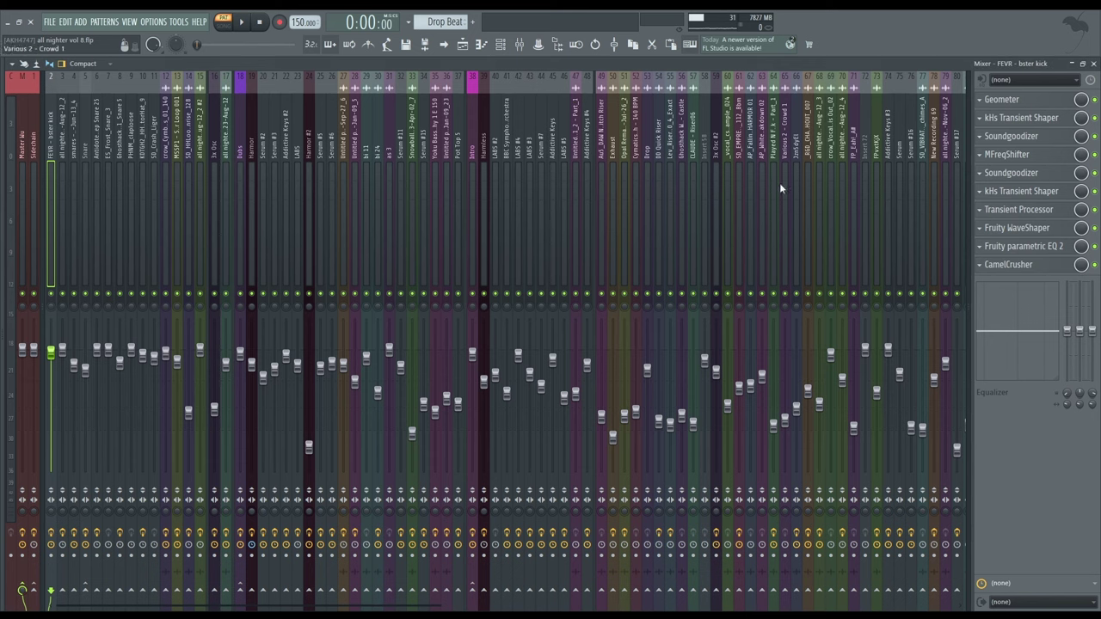
left_click_drag(1094, 99, 1096, 213)
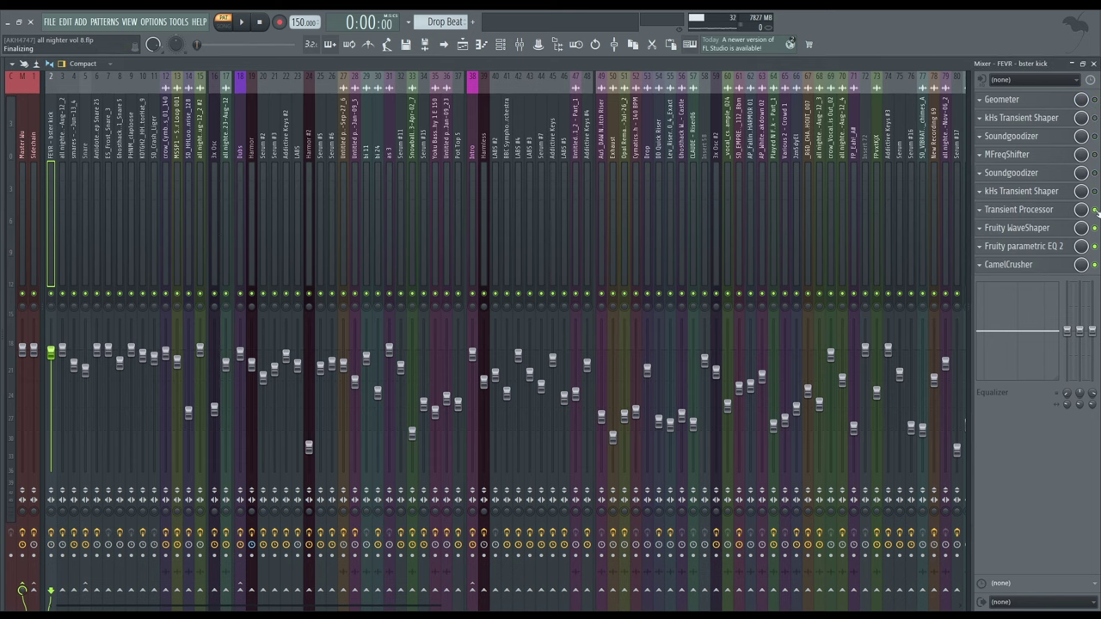
left_click(1093, 65)
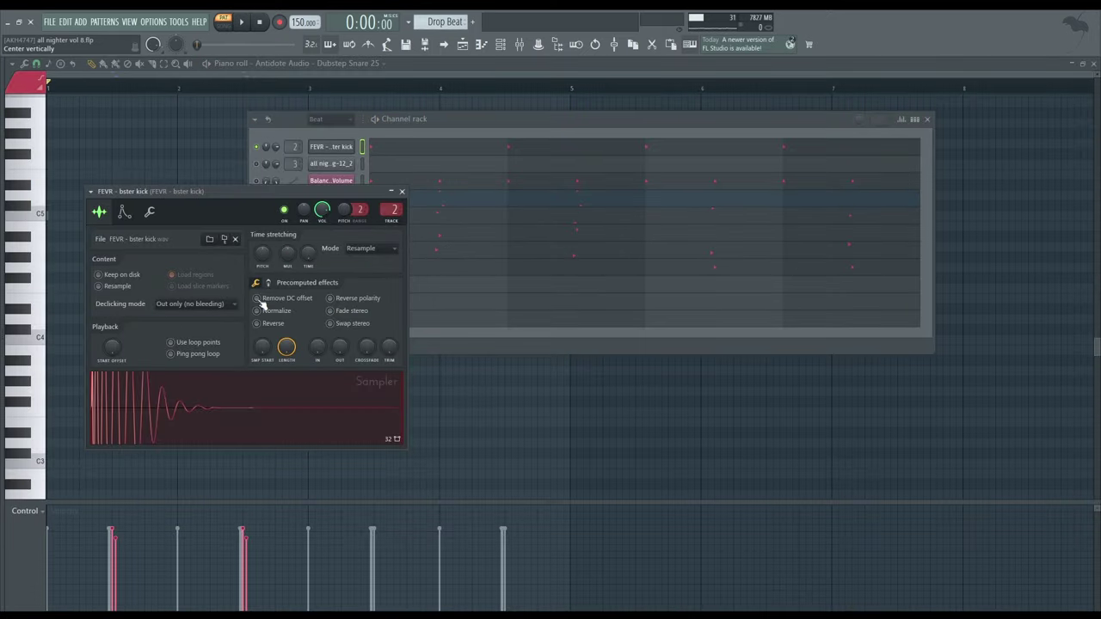
Inspect Geometer on the FEVR kick insert and compare the kick with the effect on and off.
left_click(402, 191)
left_click(519, 44)
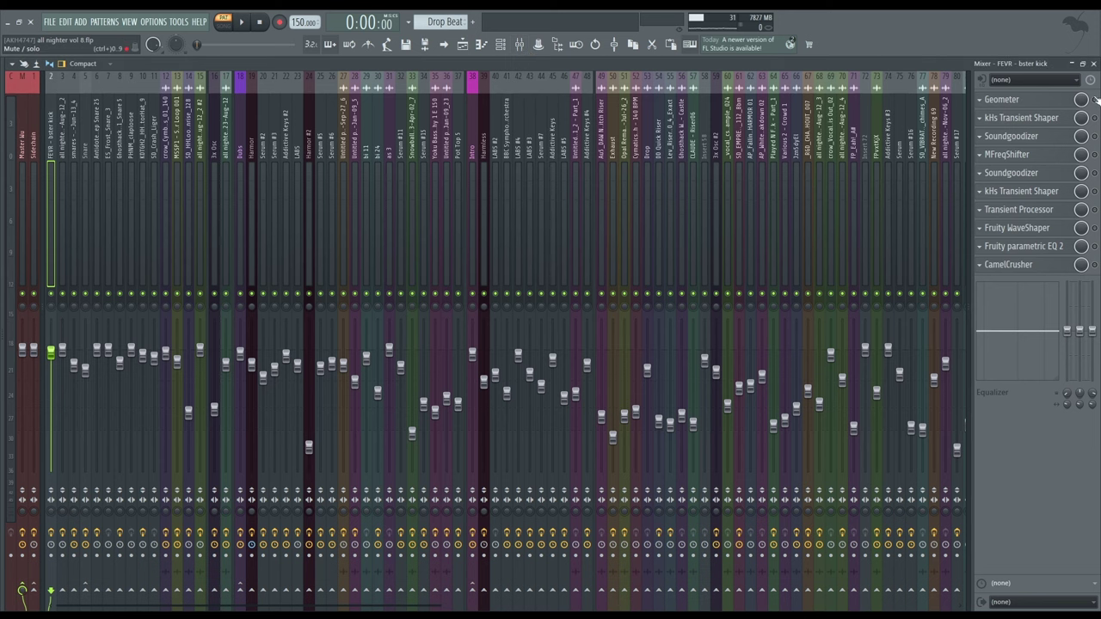
left_click(1062, 100)
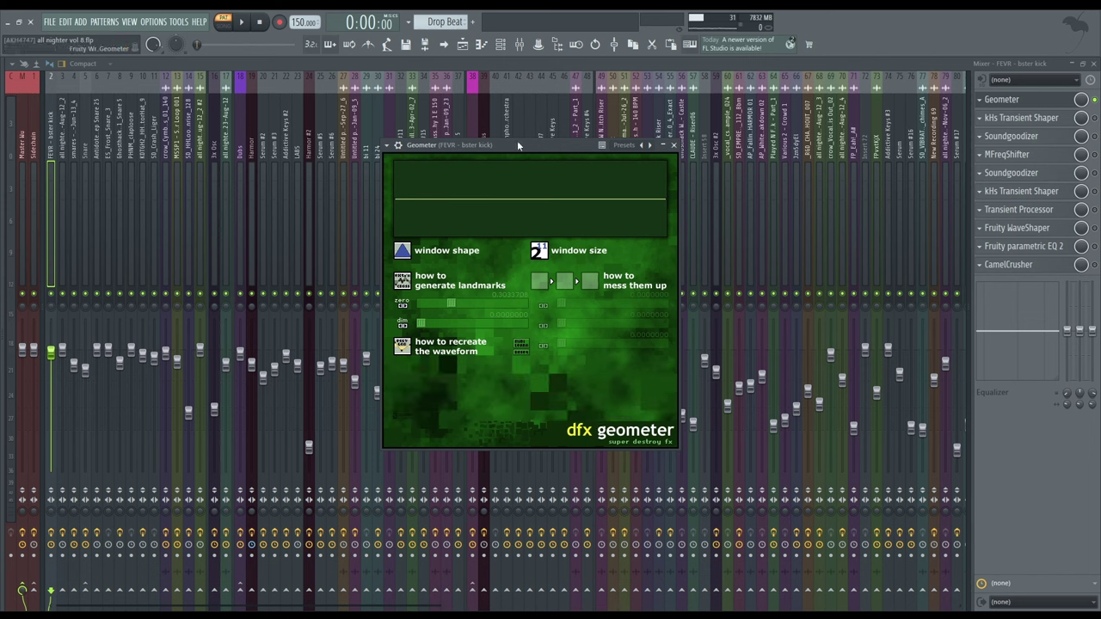
left_click_drag(518, 146, 562, 139)
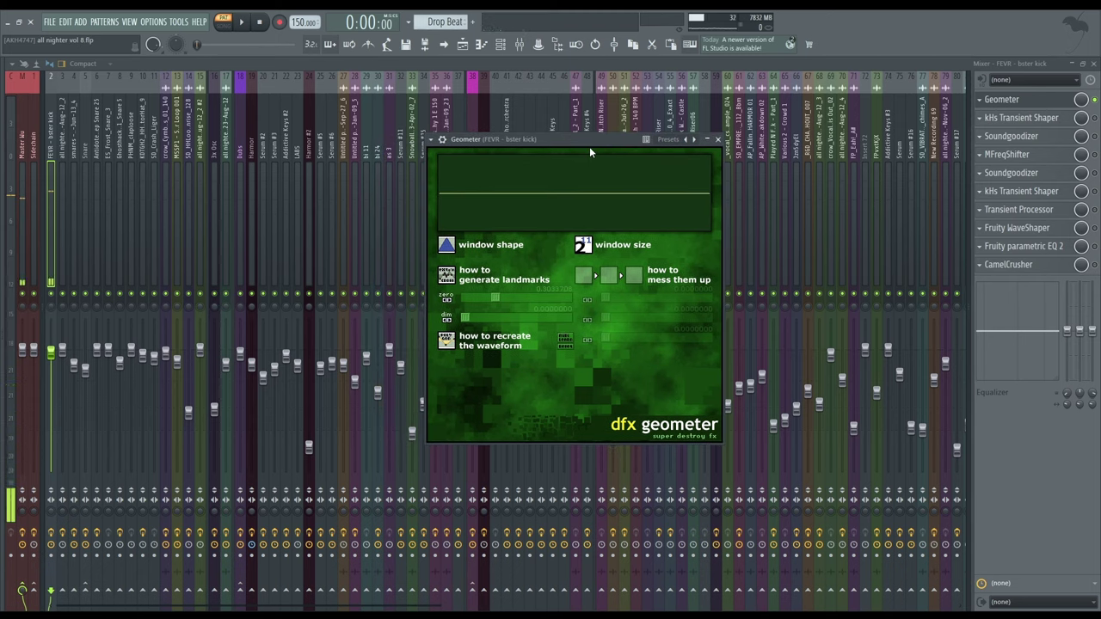
left_click(1093, 100)
key("space")
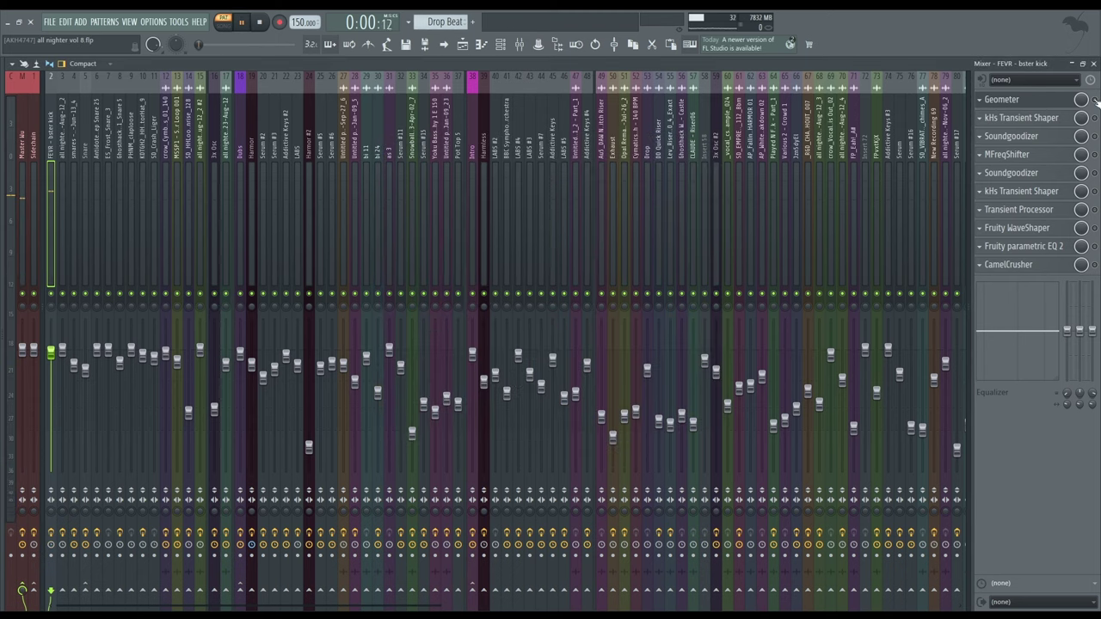
key("space")
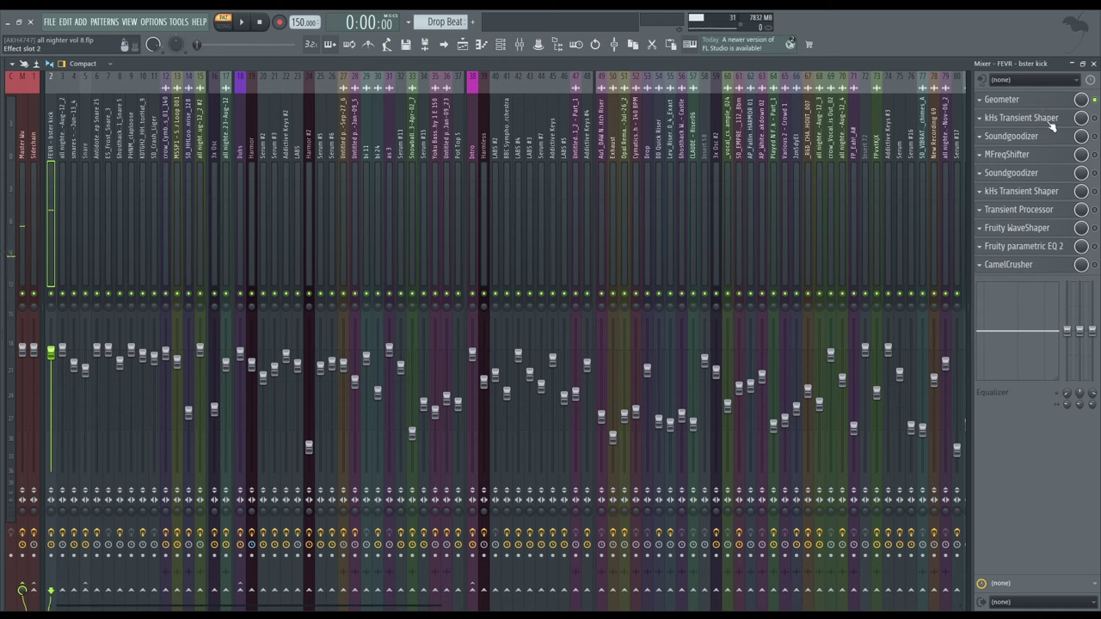
Inspect the kick's kHs Transient Shaper, audition the kick with its whole effect chain enabled, and check CamelCrusher.
left_click(1022, 117)
key("space")
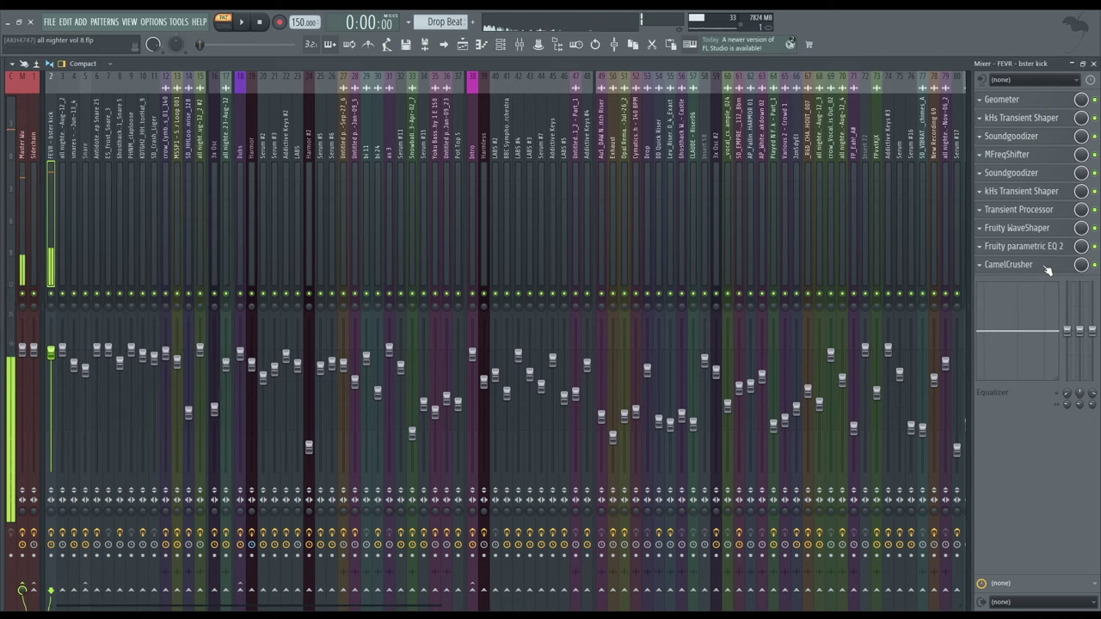
left_click(1046, 266)
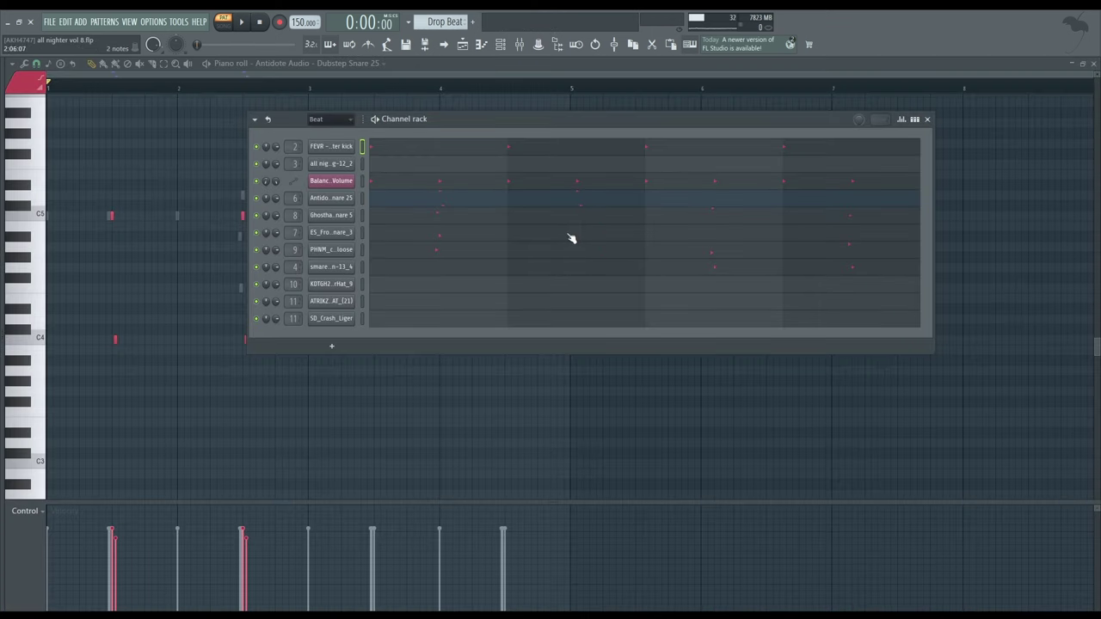
Play the full Drop Beat pattern with all channels on, audition Track 17's Drop Ride in solo, and unsolo it.
key("space")
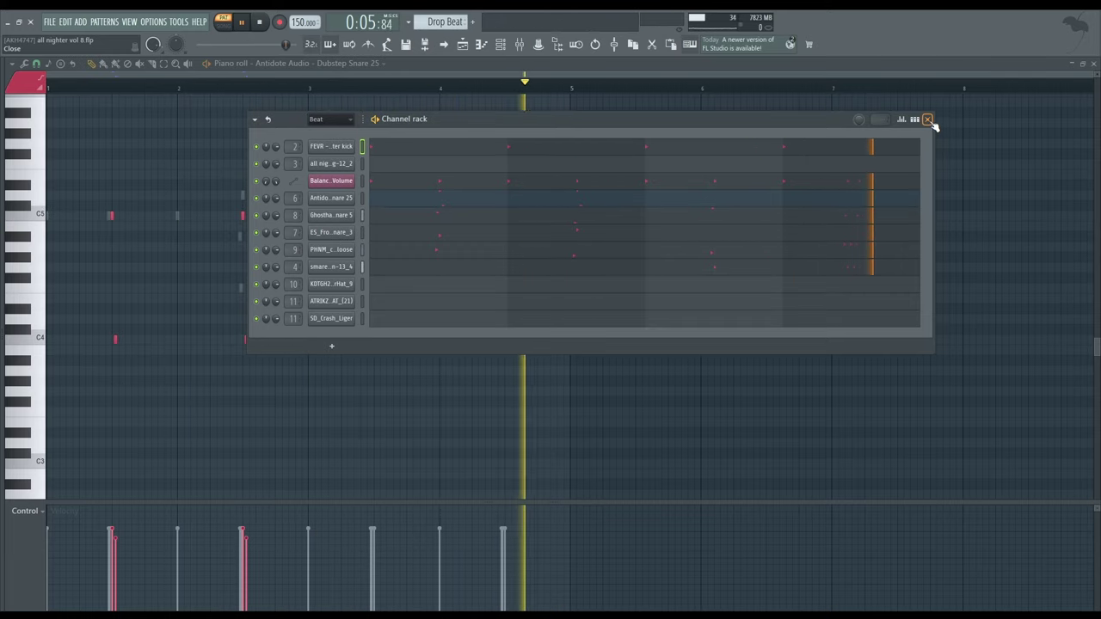
key("space")
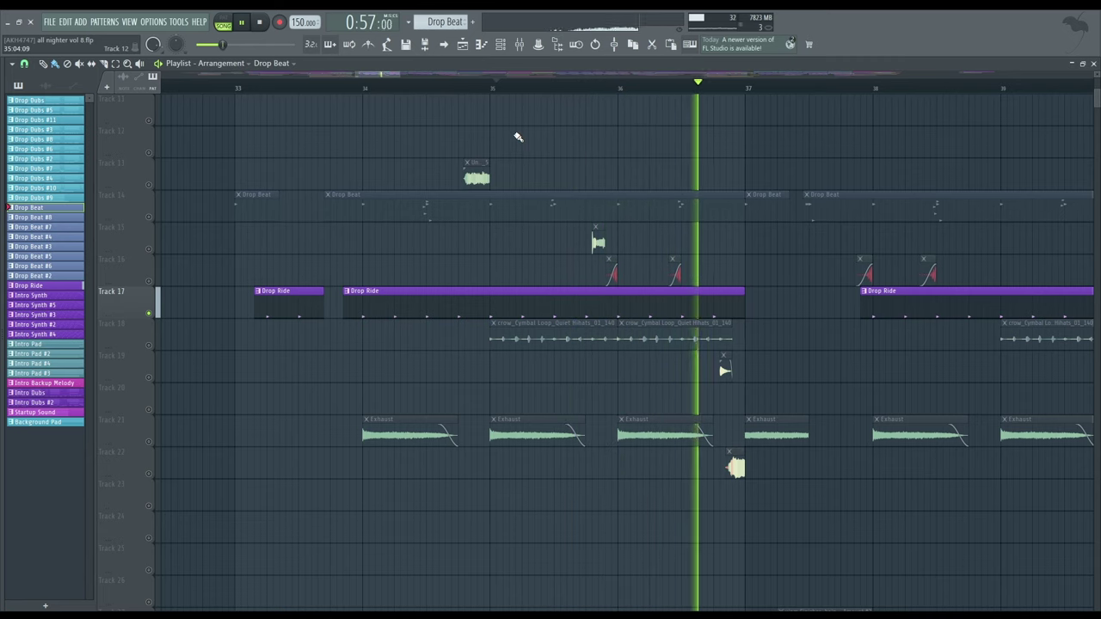
key("space")
right_click(149, 314)
Look over the drop's playlist tracks and audition the drum layers on Track 14 and Tracks 16 to 21 together.
scroll(462, 297, "up", 3)
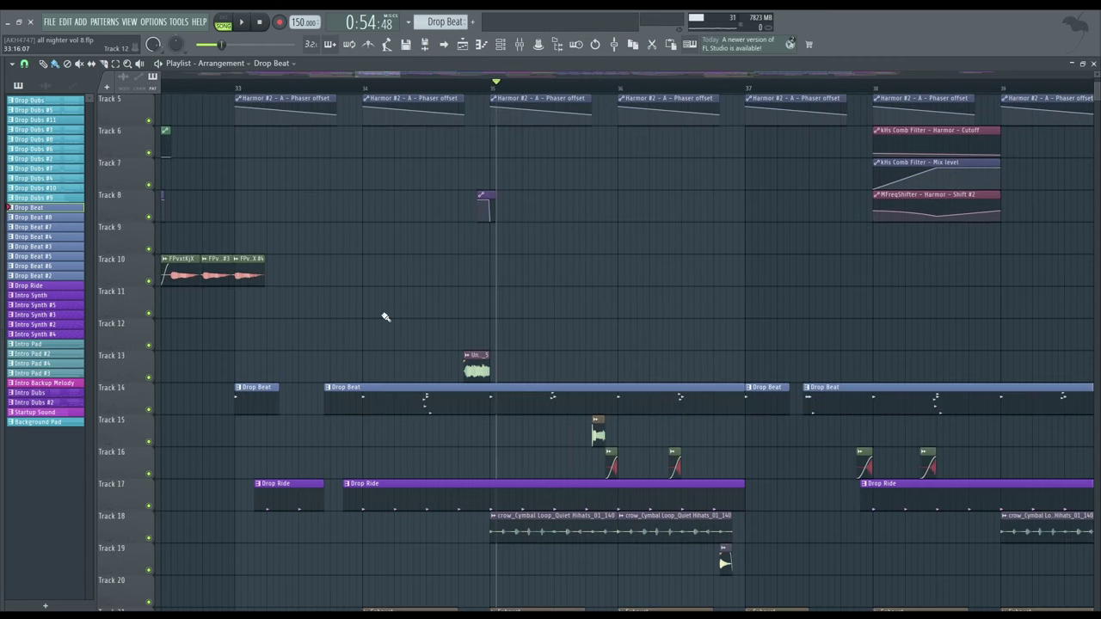
scroll(399, 238, "up", 3)
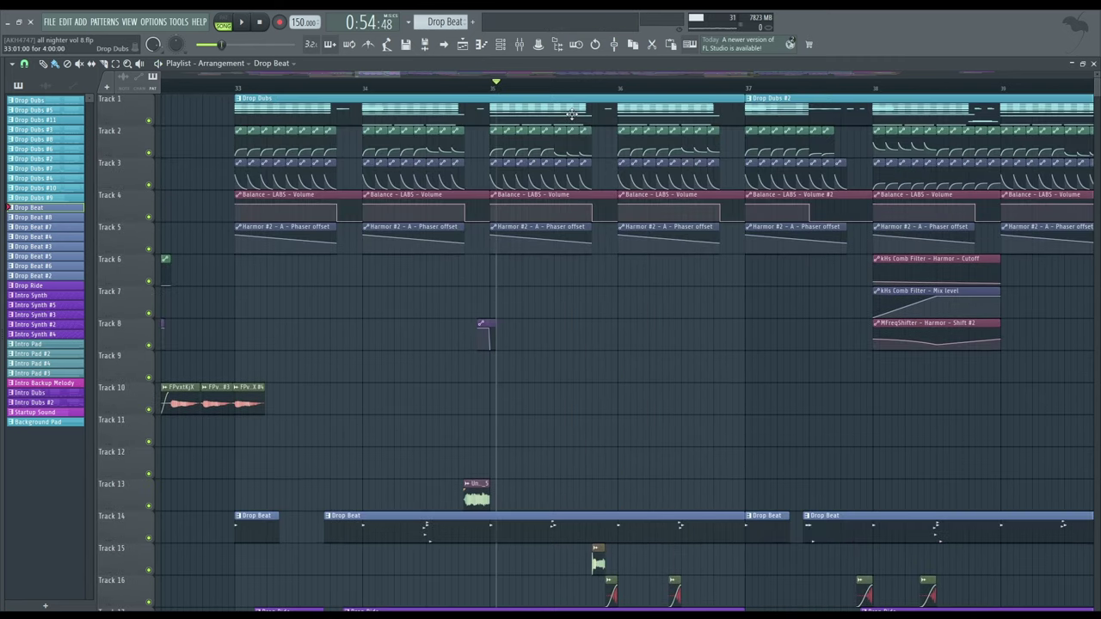
scroll(573, 339, "down", 3)
scroll(573, 339, "down", 3)
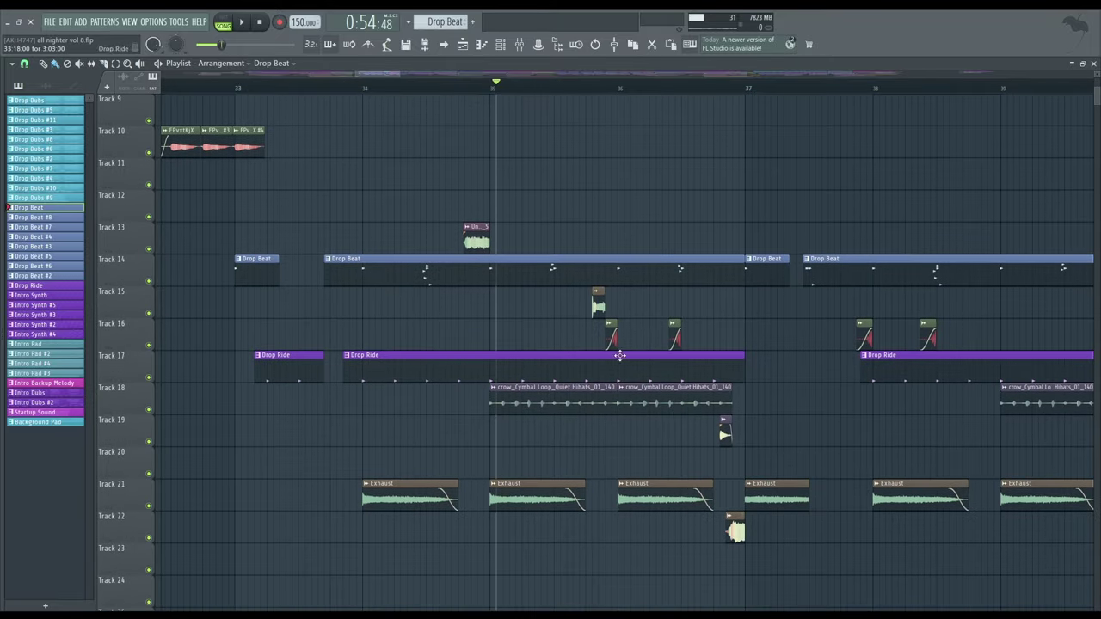
scroll(695, 470, "up", 2)
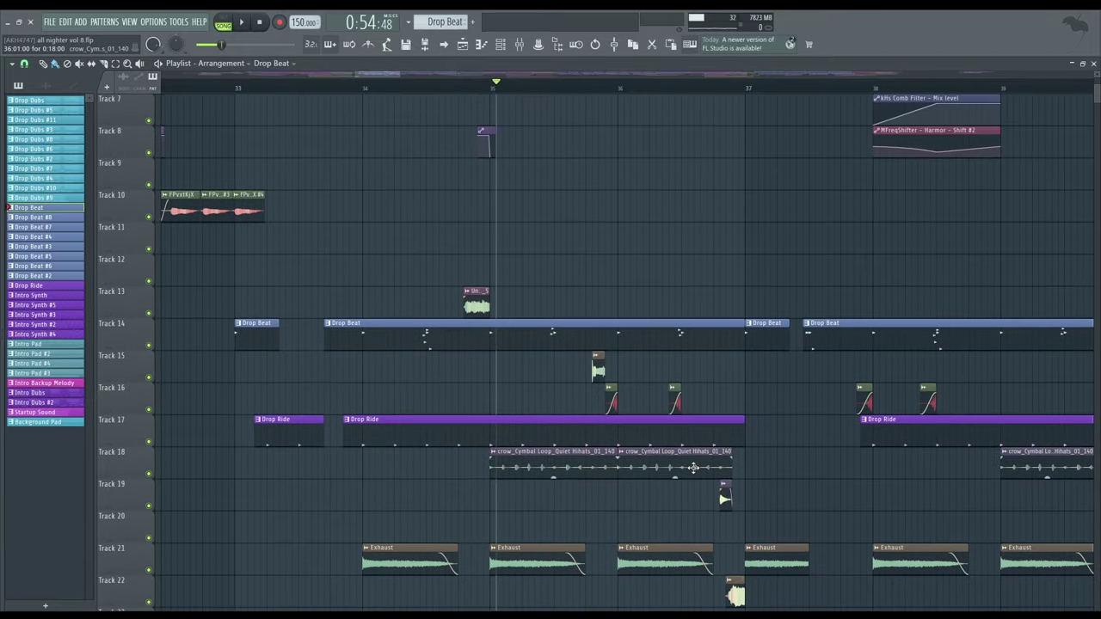
scroll(693, 467, "up", 4)
scroll(685, 383, "down", 4)
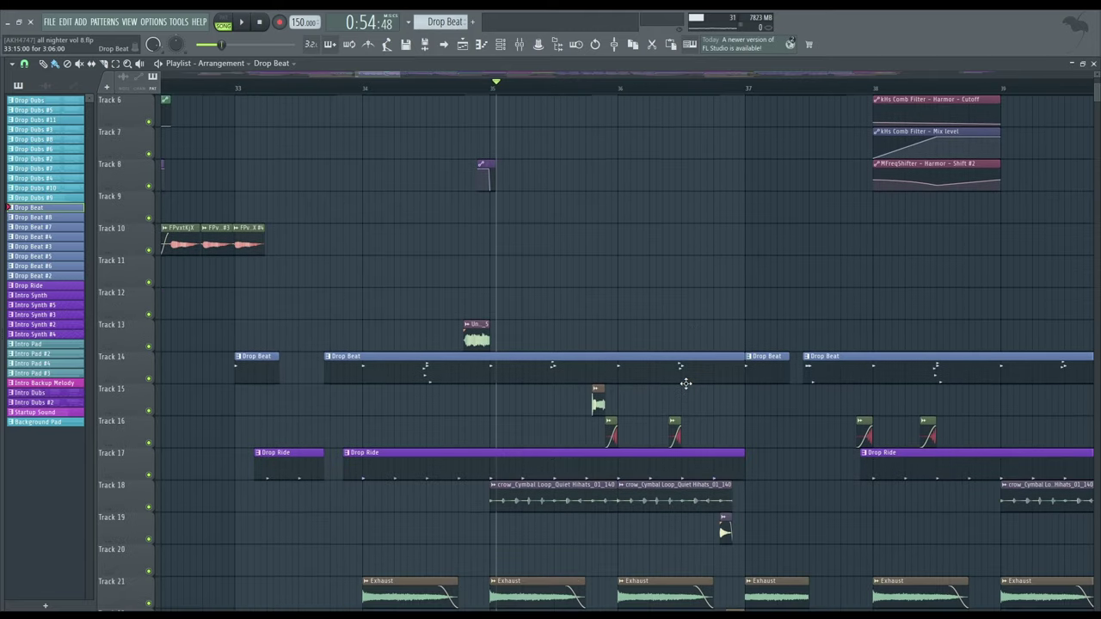
scroll(686, 383, "down", 3)
key("space")
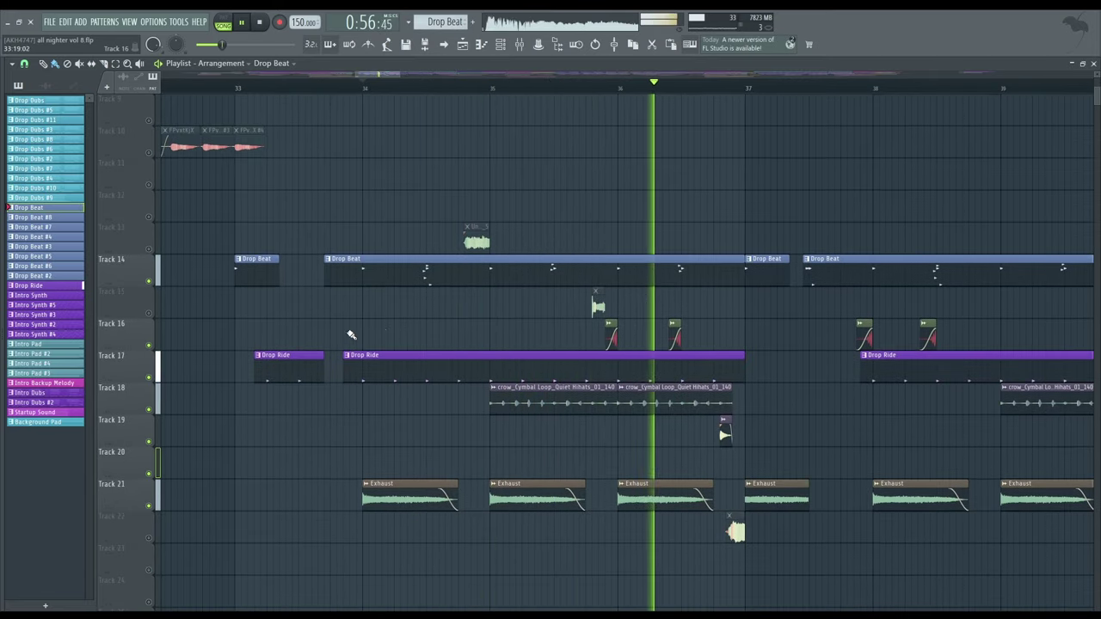
key("space")
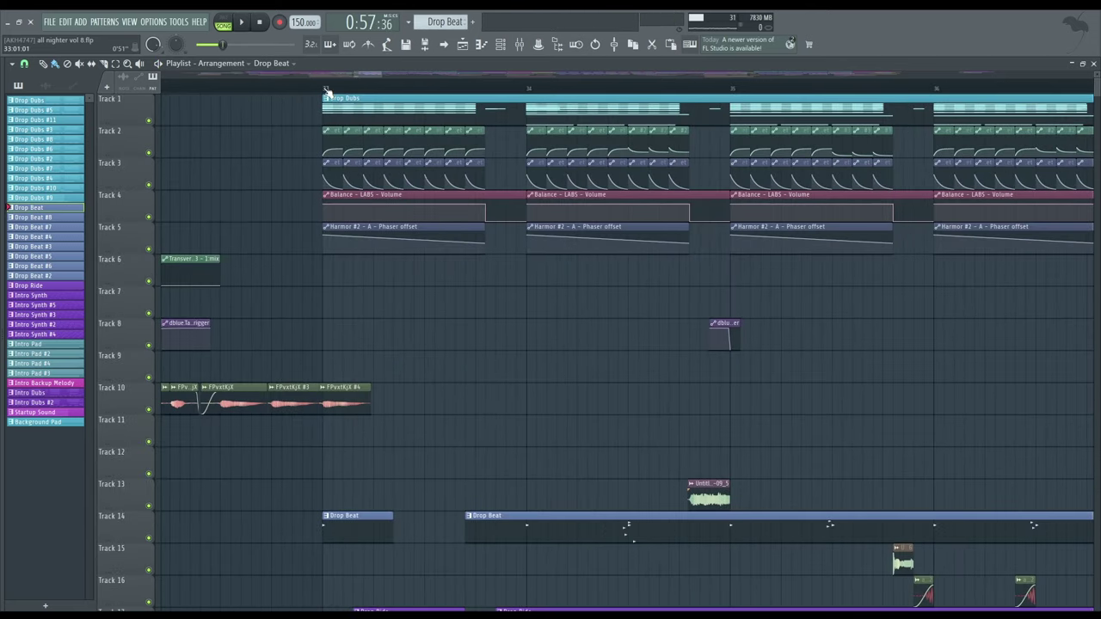
Set the playback position to bar 33, open the Drop Dubs pattern's channels, and show the first Harmor instrument.
left_click(326, 92)
double_click(368, 105)
left_click(500, 44)
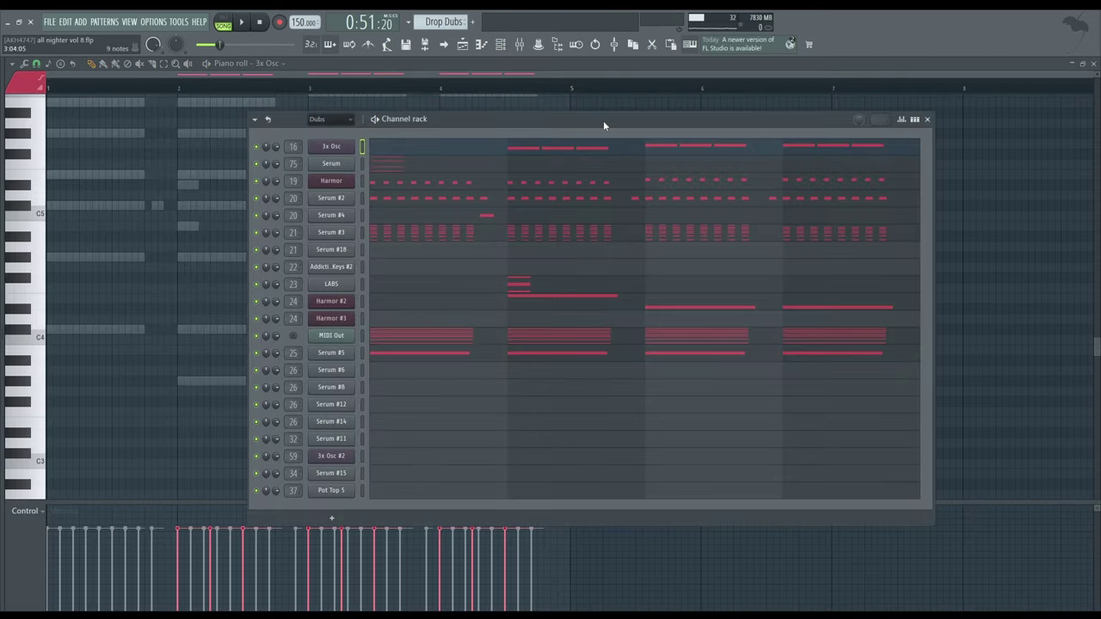
left_click(342, 182)
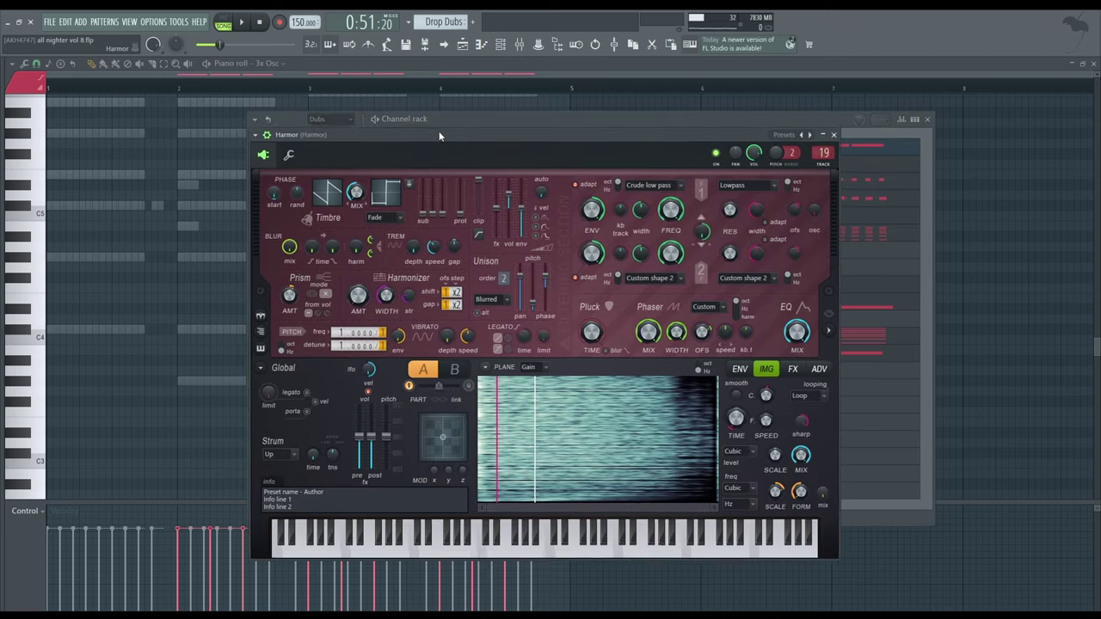
Browse the sample packs to the MISSIONWORLDSHAKER folder, and demonstrate the image time control in Harmor.
key("alt+F8")
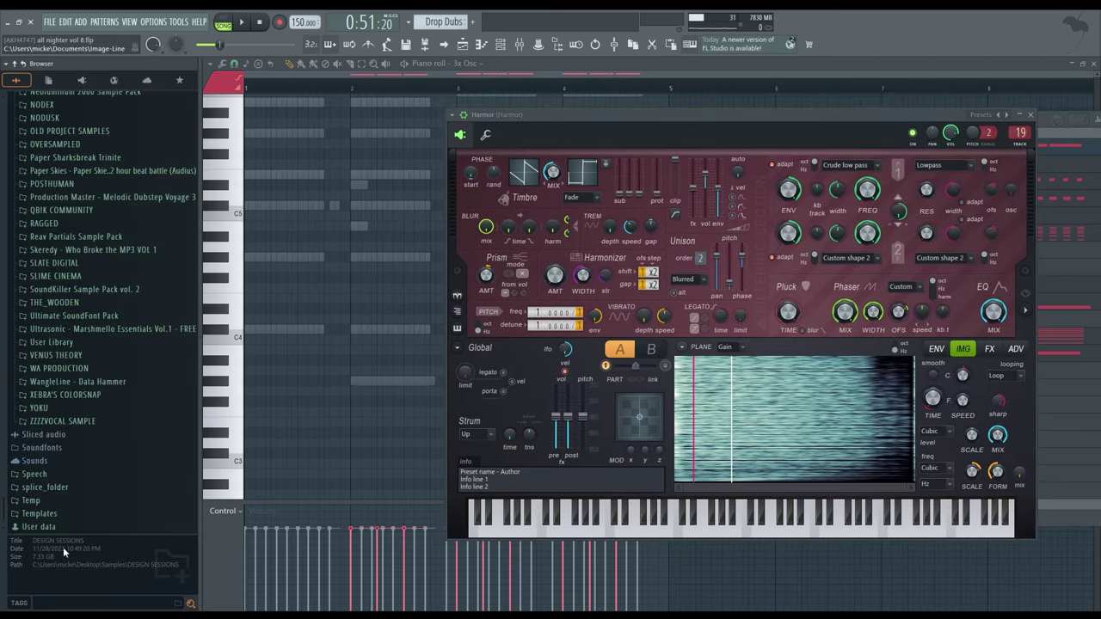
scroll(69, 365, "up", 5)
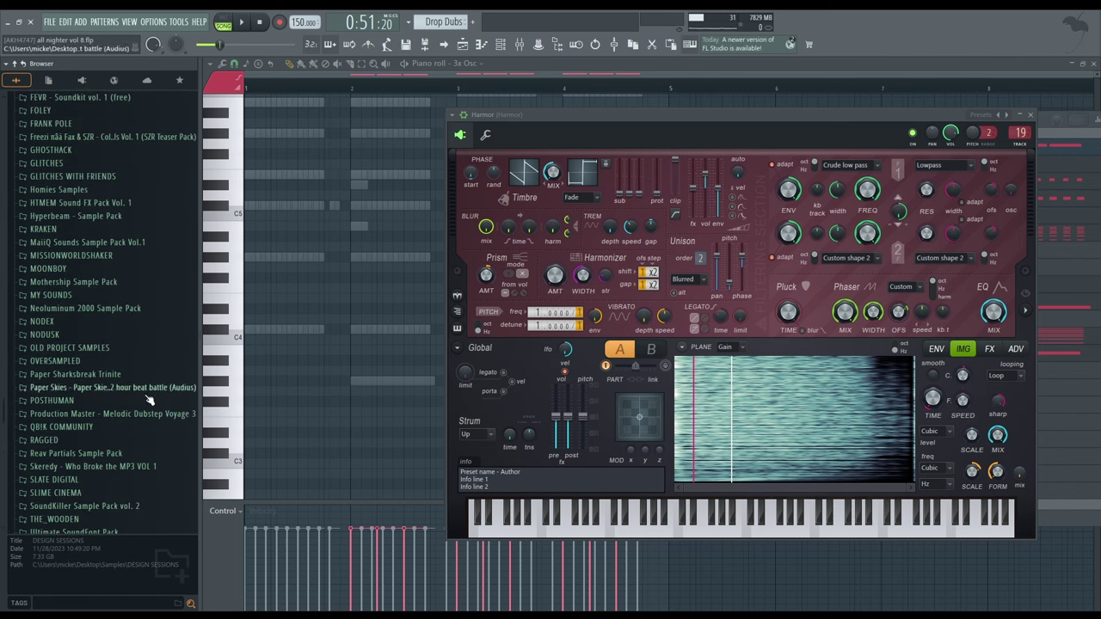
left_click(86, 255)
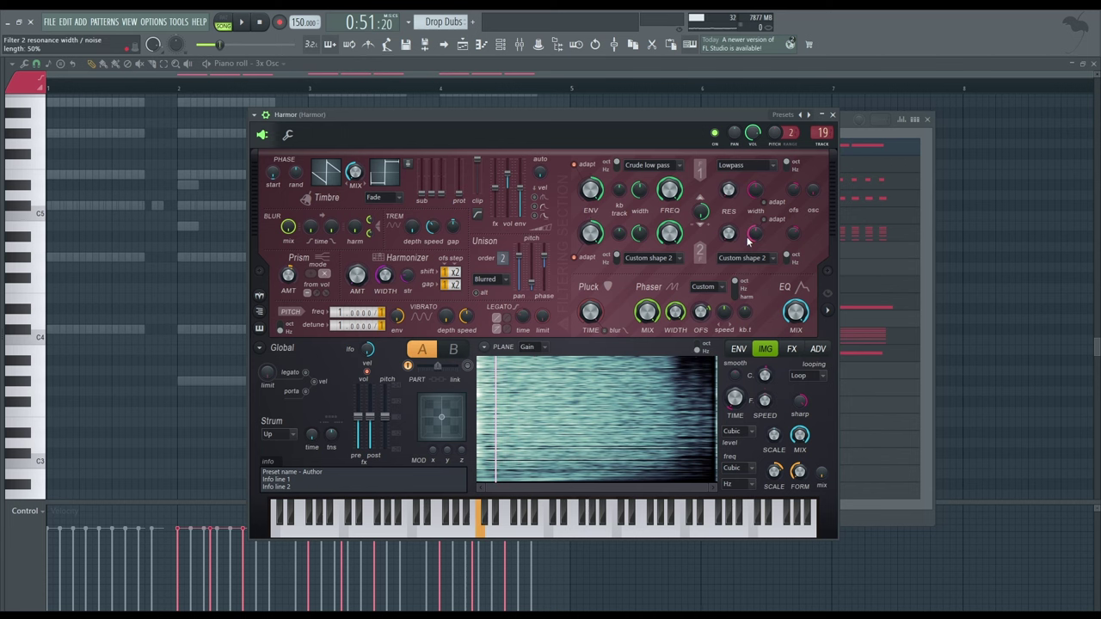
left_click_drag(735, 398, 735, 371)
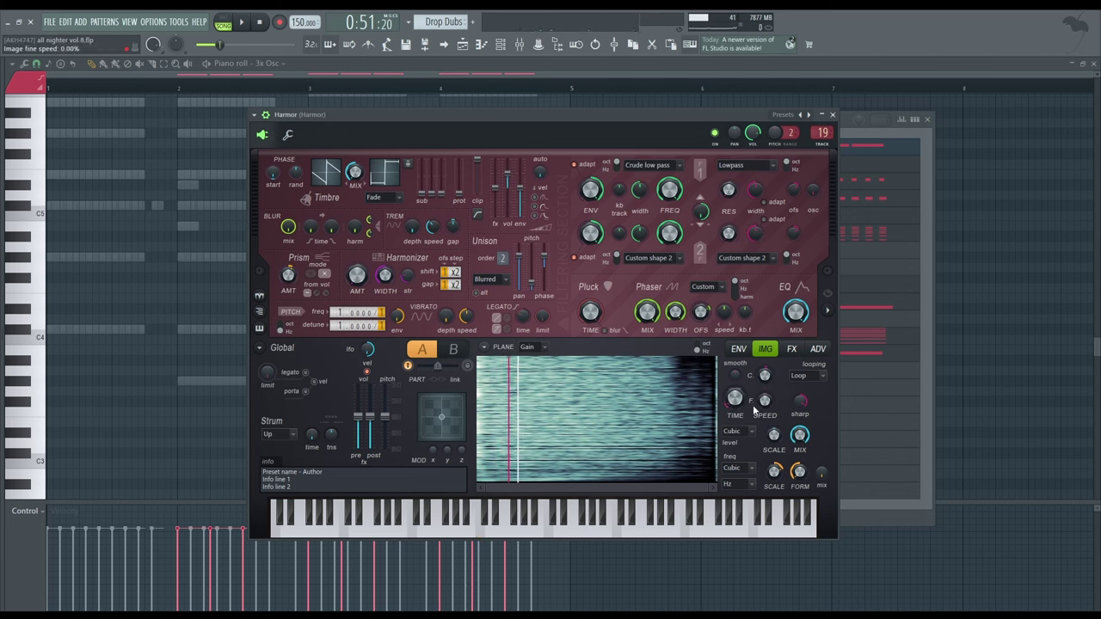
left_click_drag(690, 119, 699, 116)
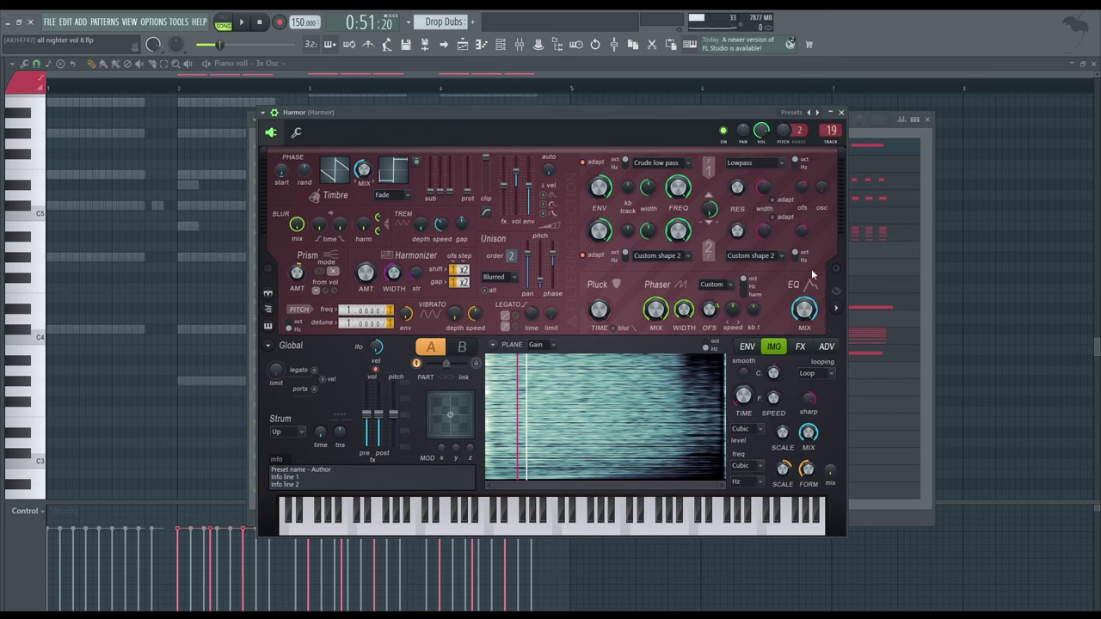
Mark bars 33 and 34 for playback and examine Harmor's image time and phaser offset automation alongside the Drop Dubs channels.
key("F5")
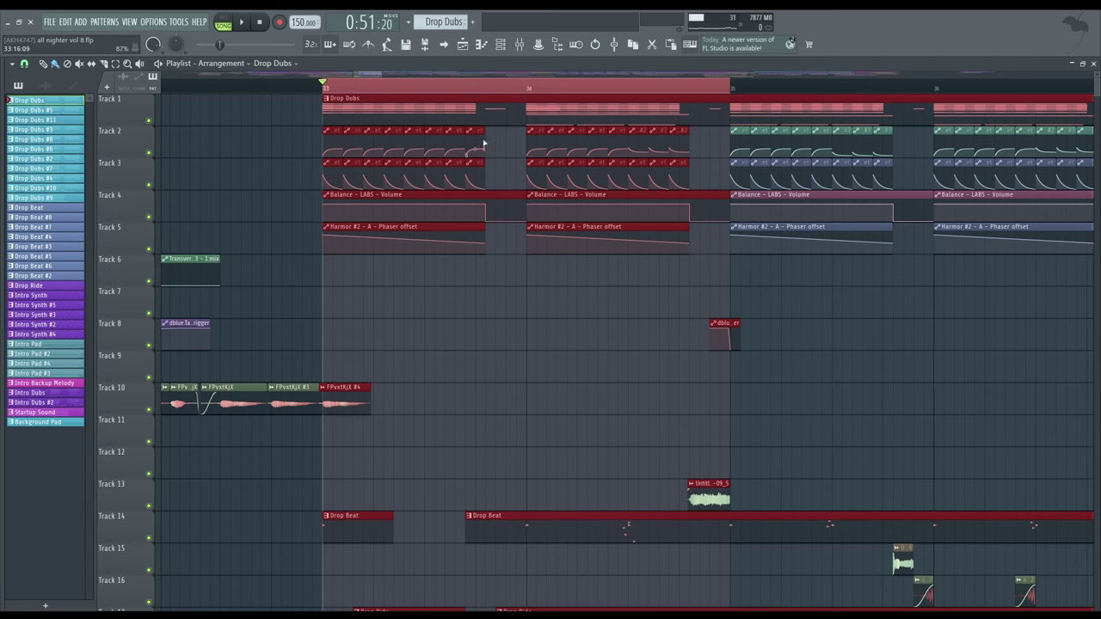
key("ctrl+d")
scroll(342, 179, "up", 5)
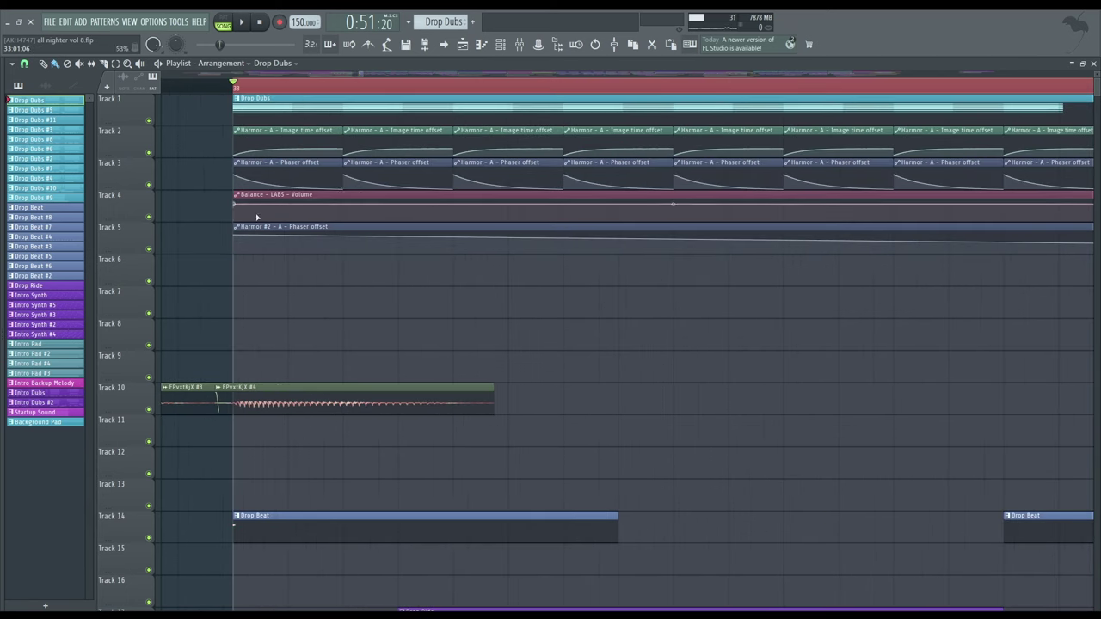
key("F6")
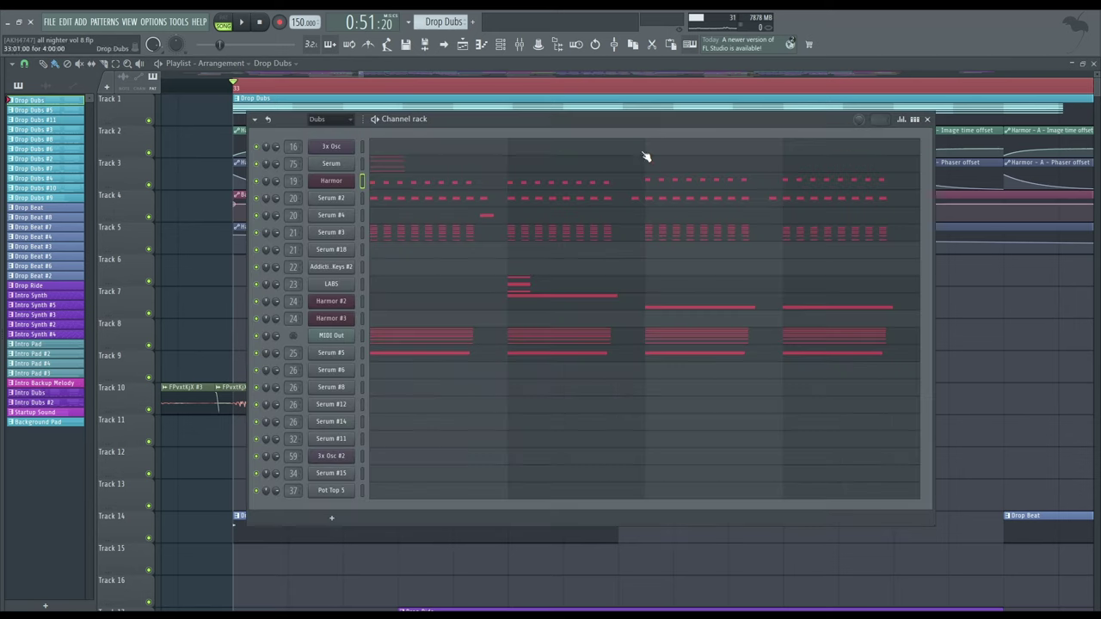
left_click(519, 43)
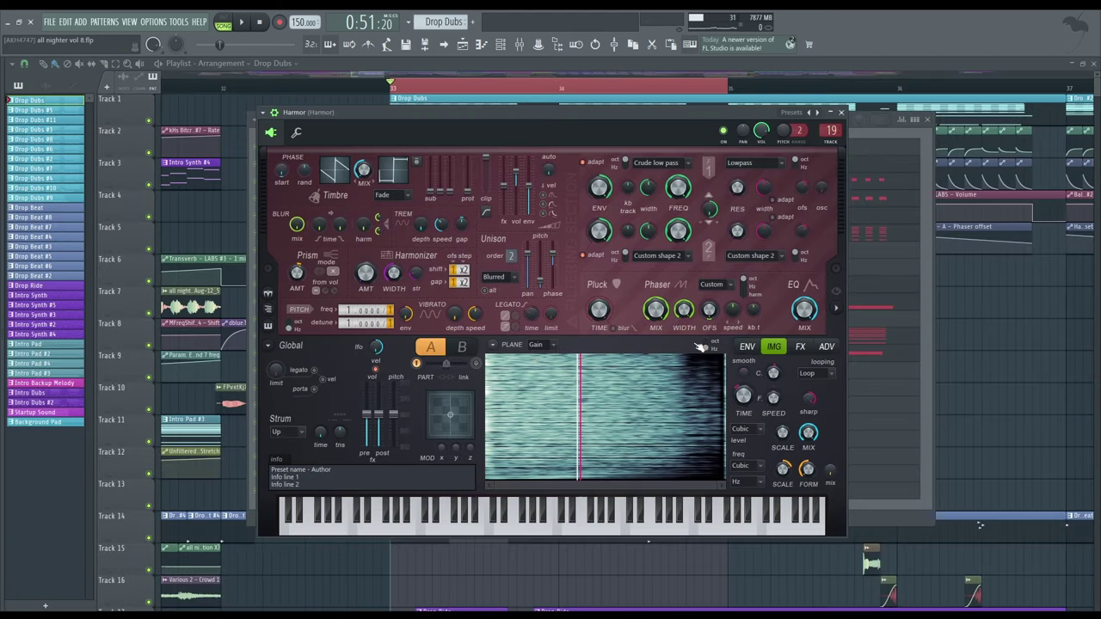
Show Harmor's phaser shape envelope and demonstrate how the phaser width and offset controls affect the sound.
left_click(746, 347)
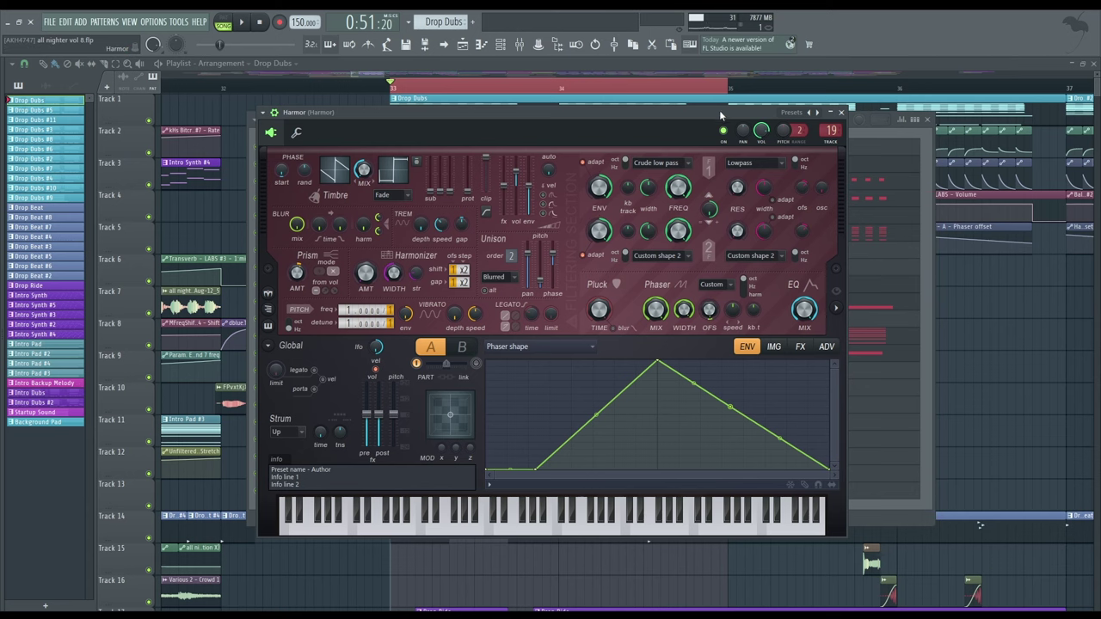
left_click_drag(723, 113, 730, 109)
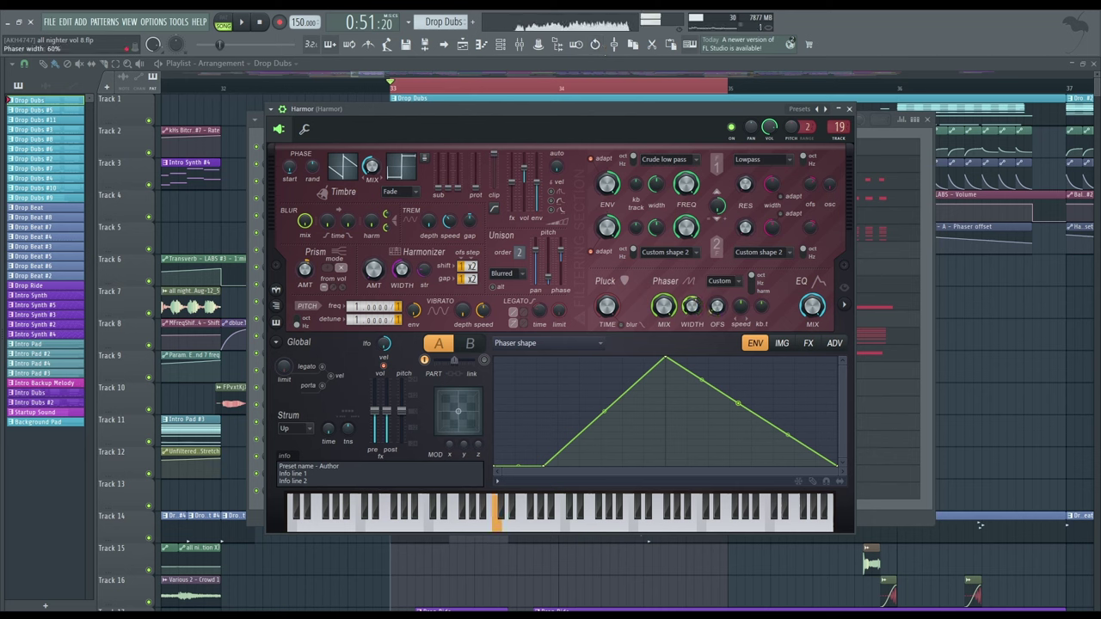
left_click_drag(692, 306, 714, 296)
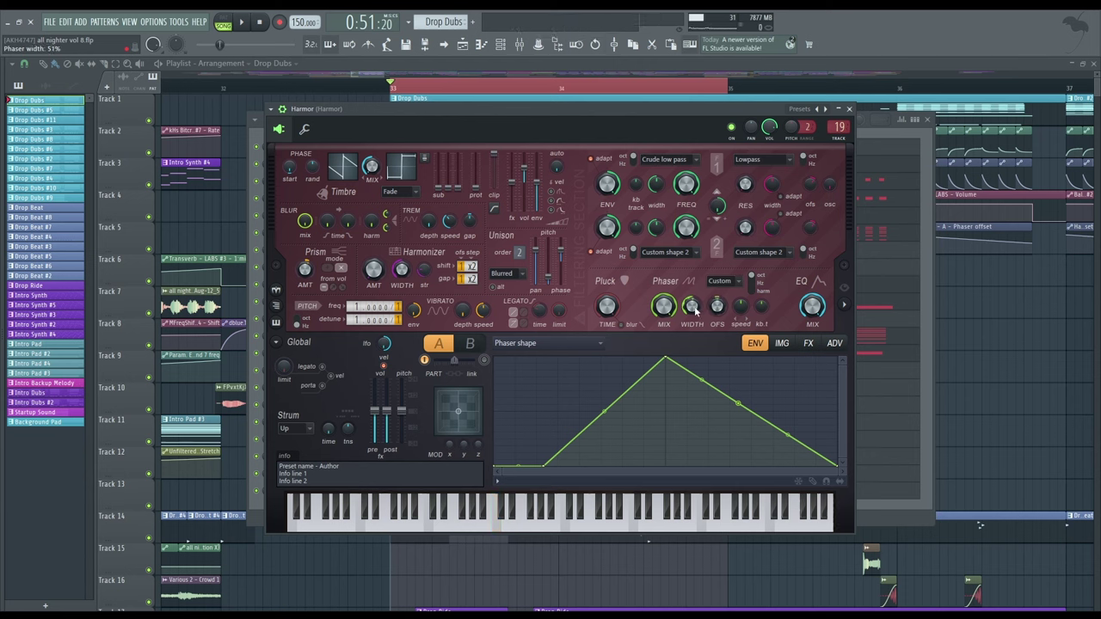
left_click_drag(696, 316, 696, 305)
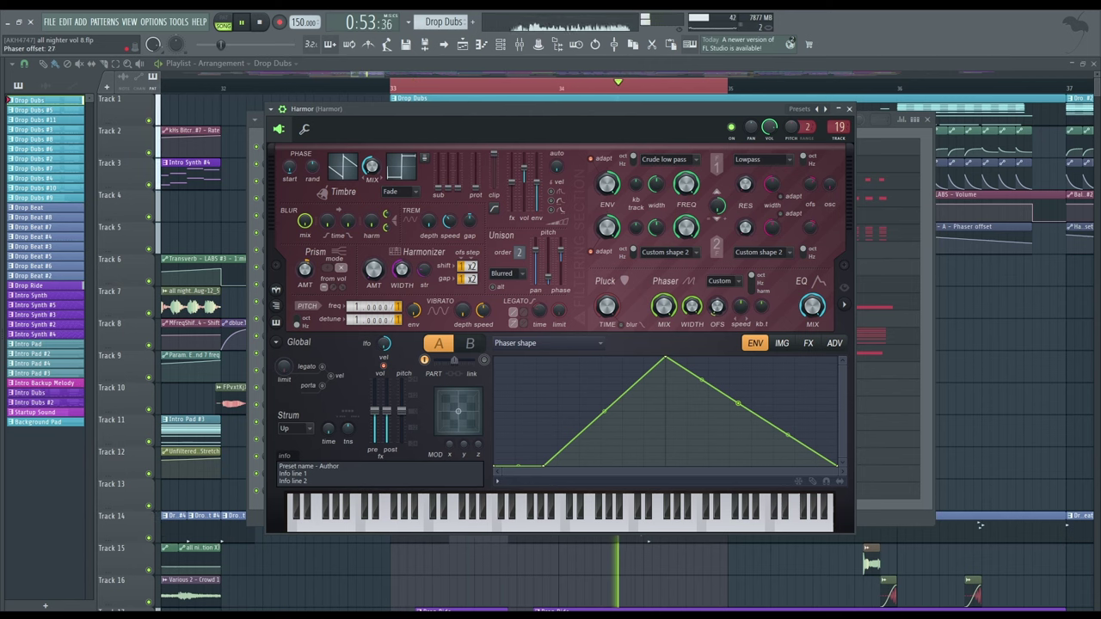
left_click_drag(716, 306, 716, 309)
Audition the marked Drop Dubs section at bars 33 and 34, and close the Harmor instrument.
key("space")
key("space")
key("space")
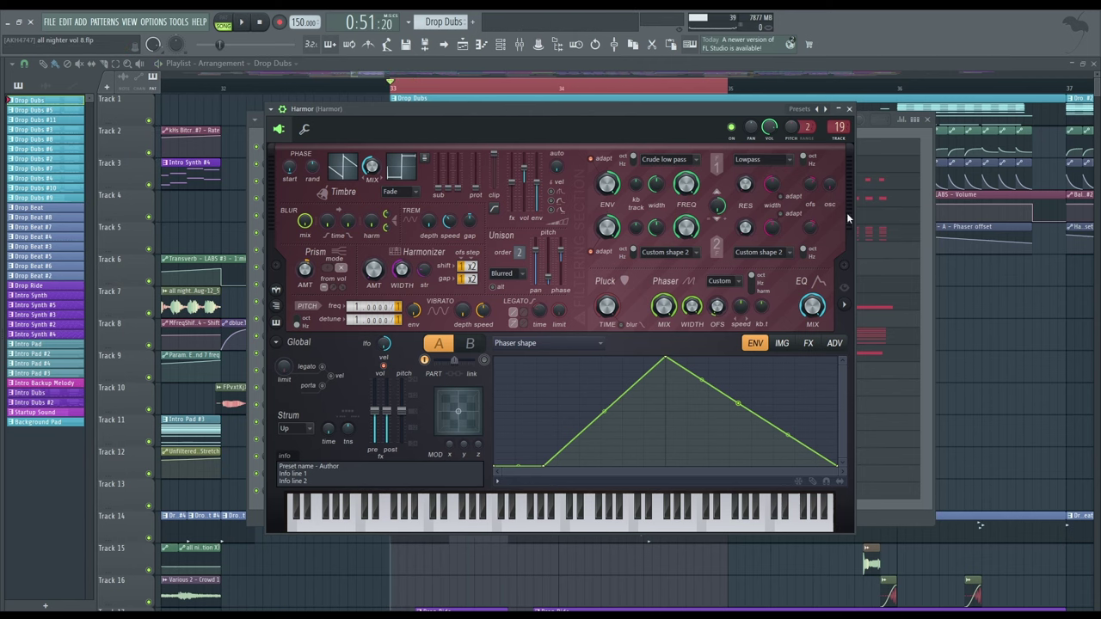
key("space")
left_click(850, 109)
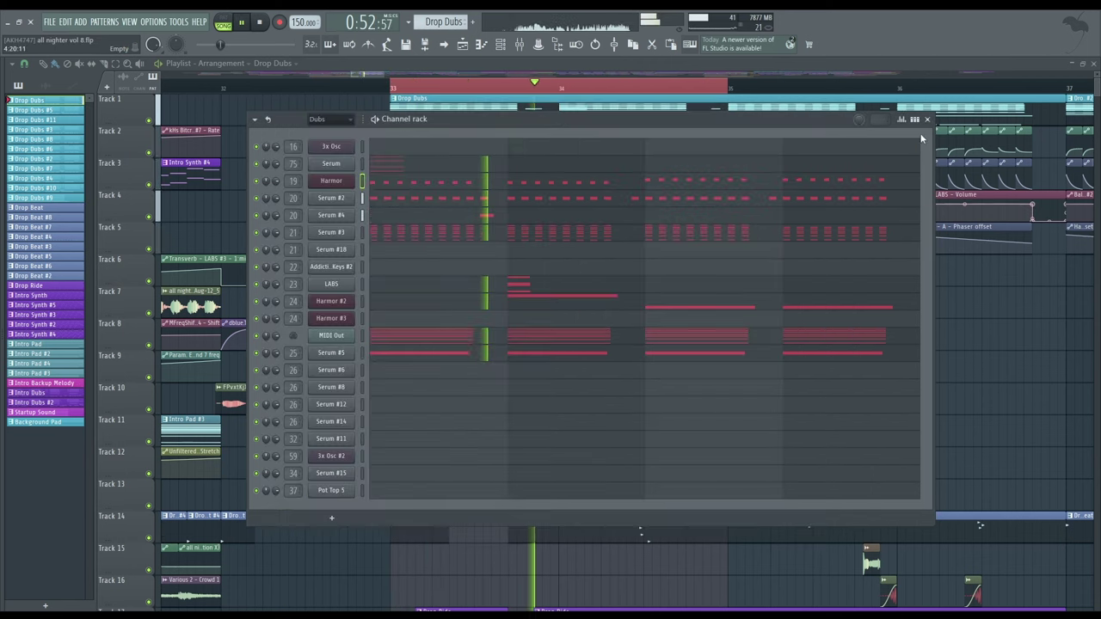
key("space")
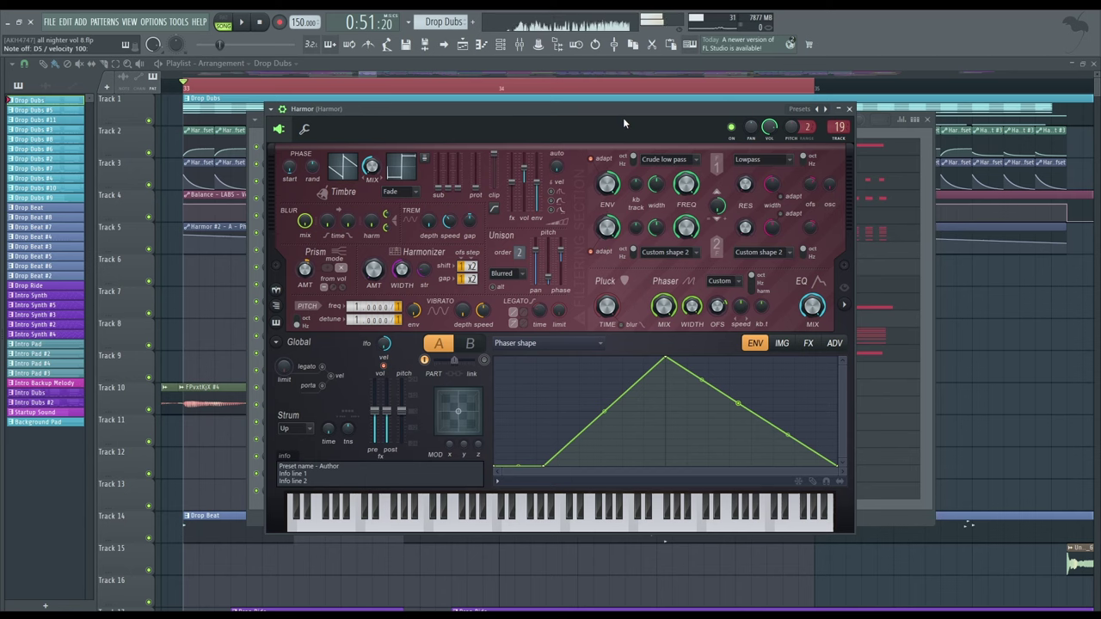
left_click(849, 109)
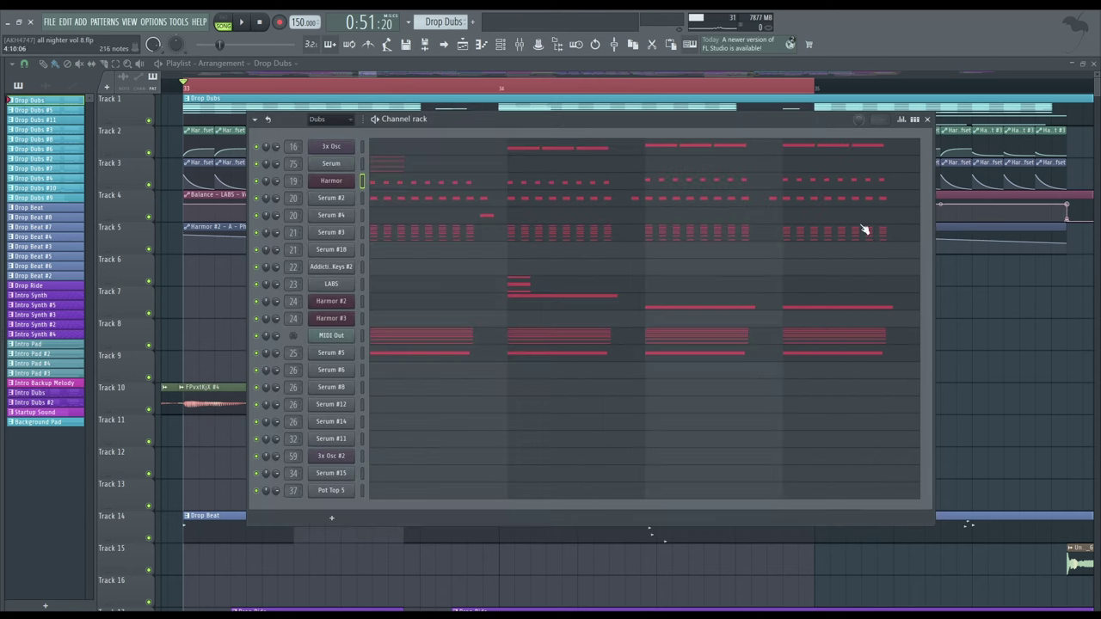
Examine the MFreqShifter and Vocodex effects on the Harmor mixer track while playing the section.
left_click(927, 120)
key("F9")
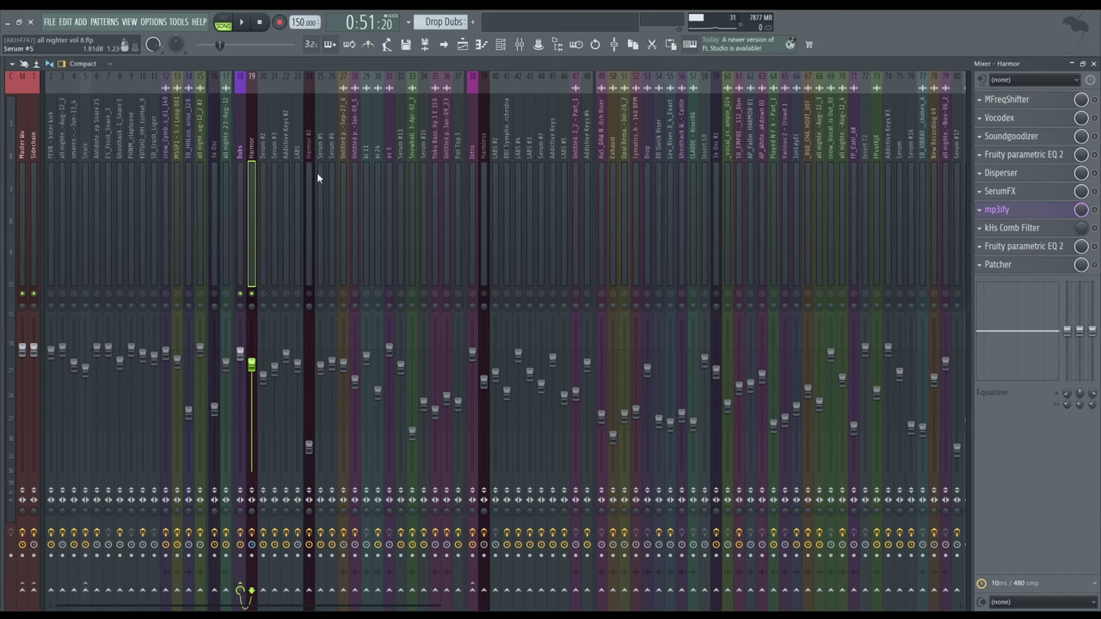
left_click(1047, 103)
left_click(1047, 102)
left_click(1037, 102)
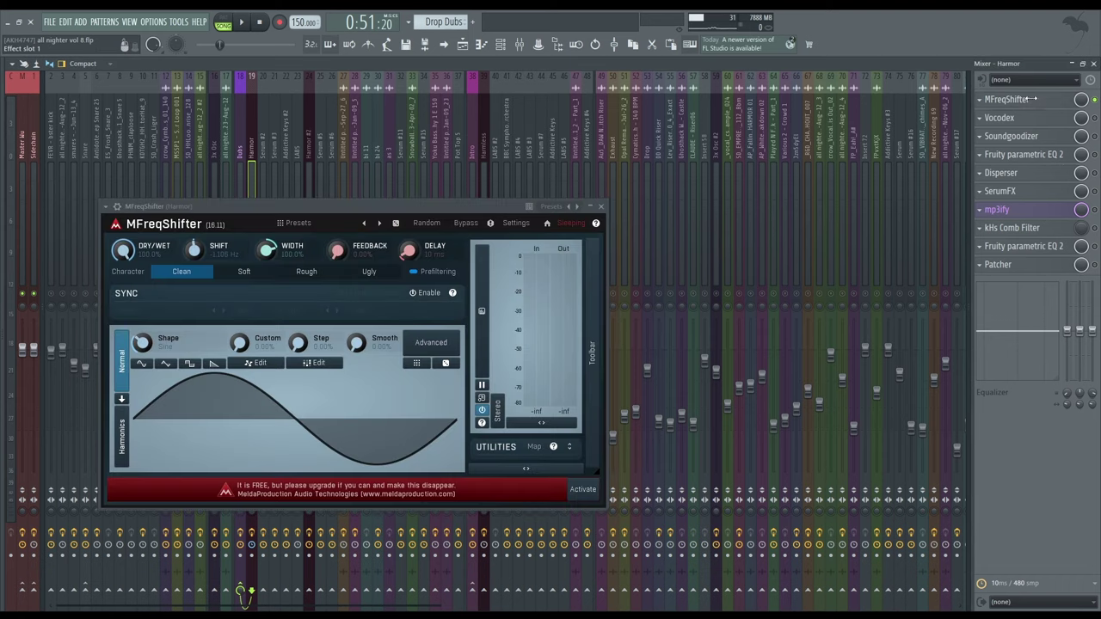
left_click(1041, 101)
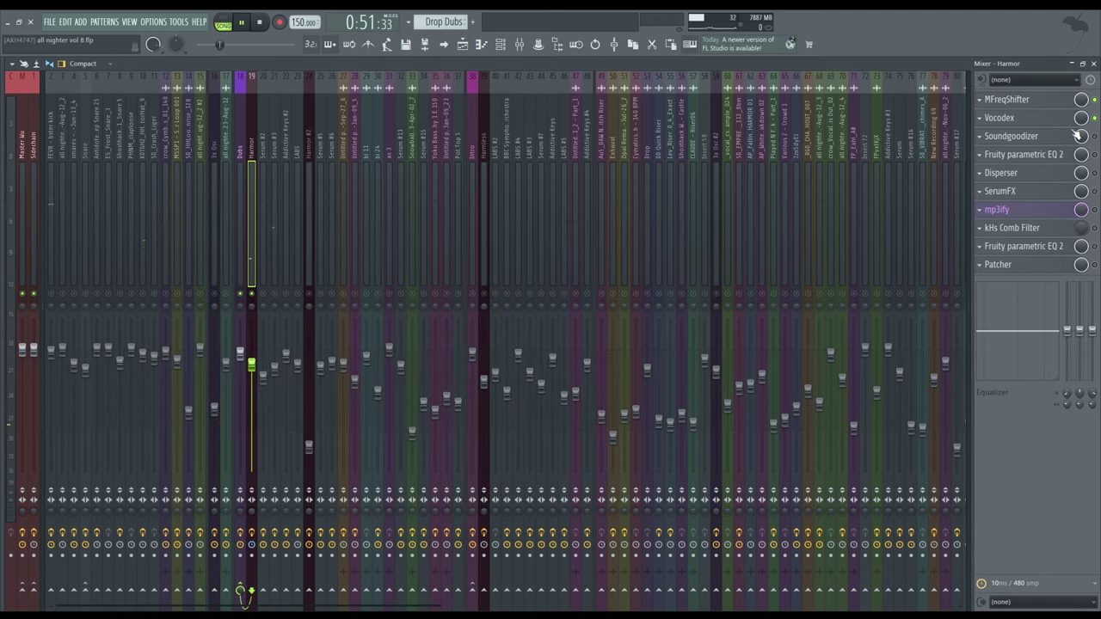
left_click(1038, 120)
left_click(1038, 120)
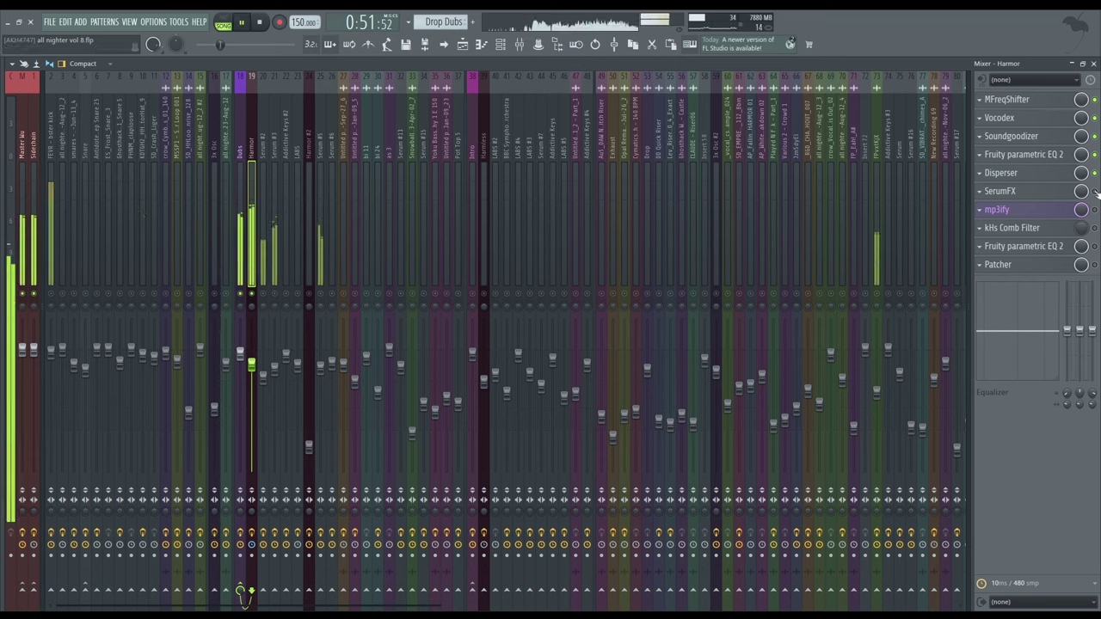
Inspect the SerumFX comb filter and compressor on the Harmor mixer track and audition their effect.
left_click(1038, 192)
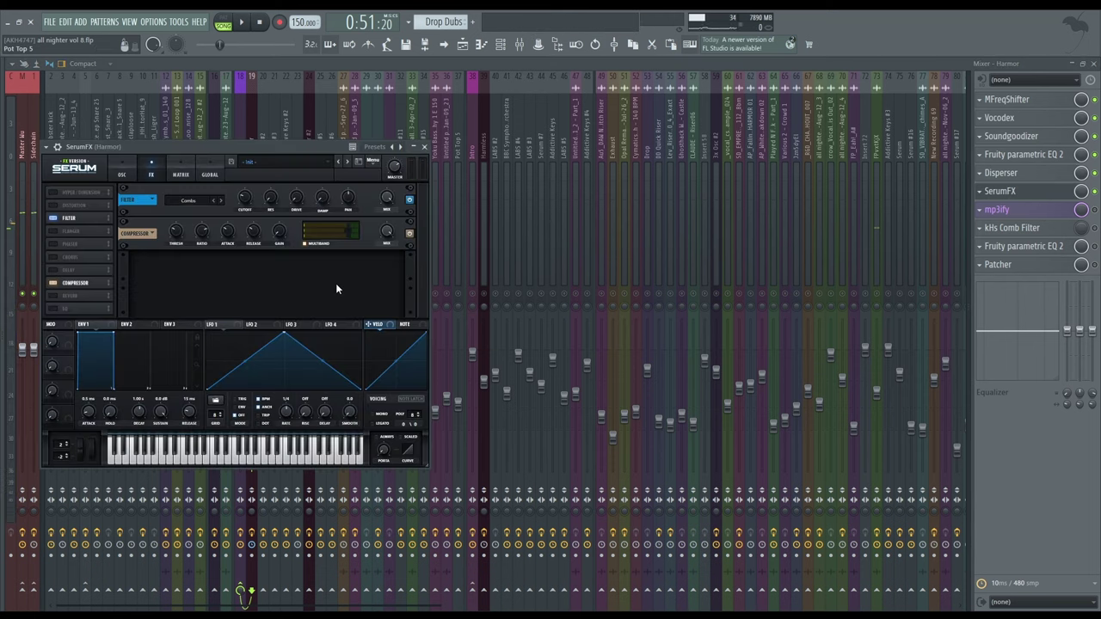
left_click_drag(203, 151, 400, 133)
key("space")
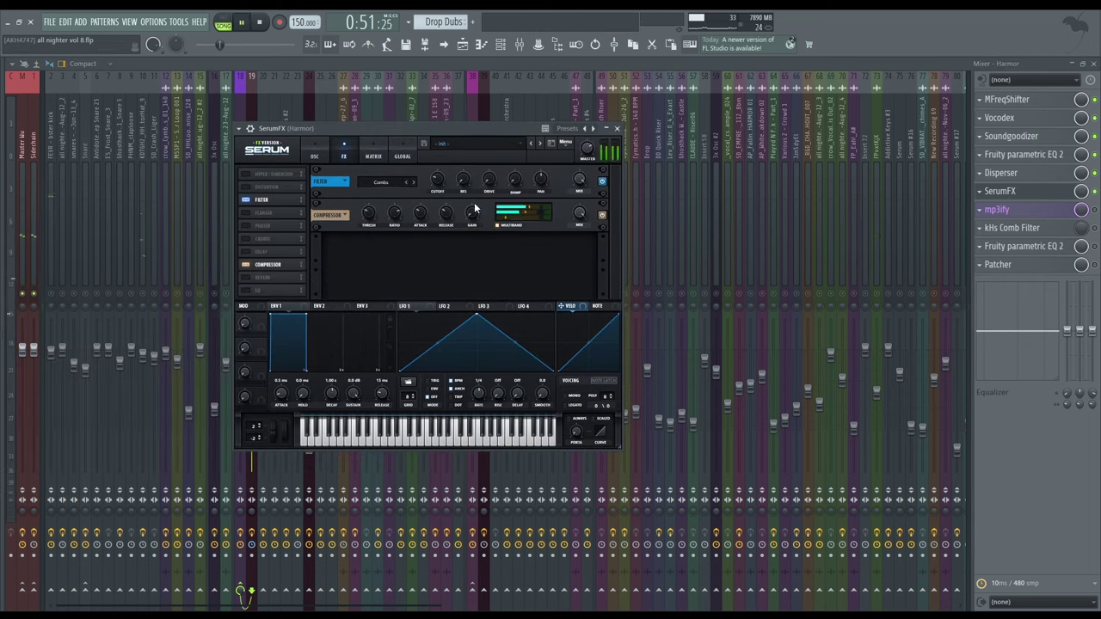
left_click(617, 128)
key("space")
Inspect the mp3ify effect on the Harmor track and audition the chain up to the second Fruity parametric EQ 2.
left_click(1037, 214)
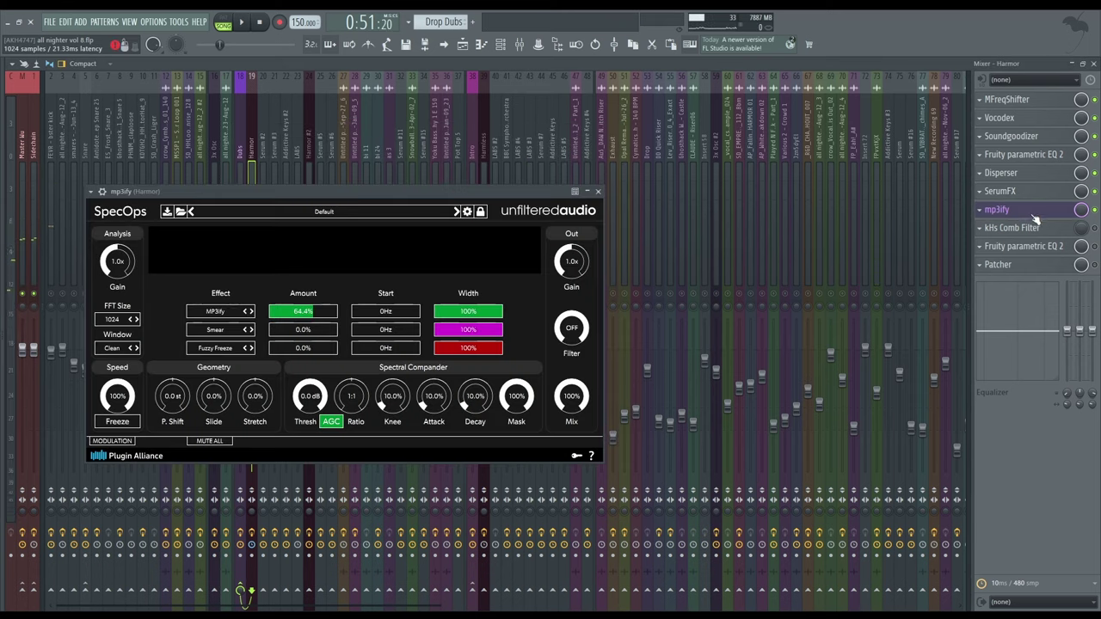
left_click_drag(285, 195, 302, 155)
key("space")
key("space")
left_click(616, 153)
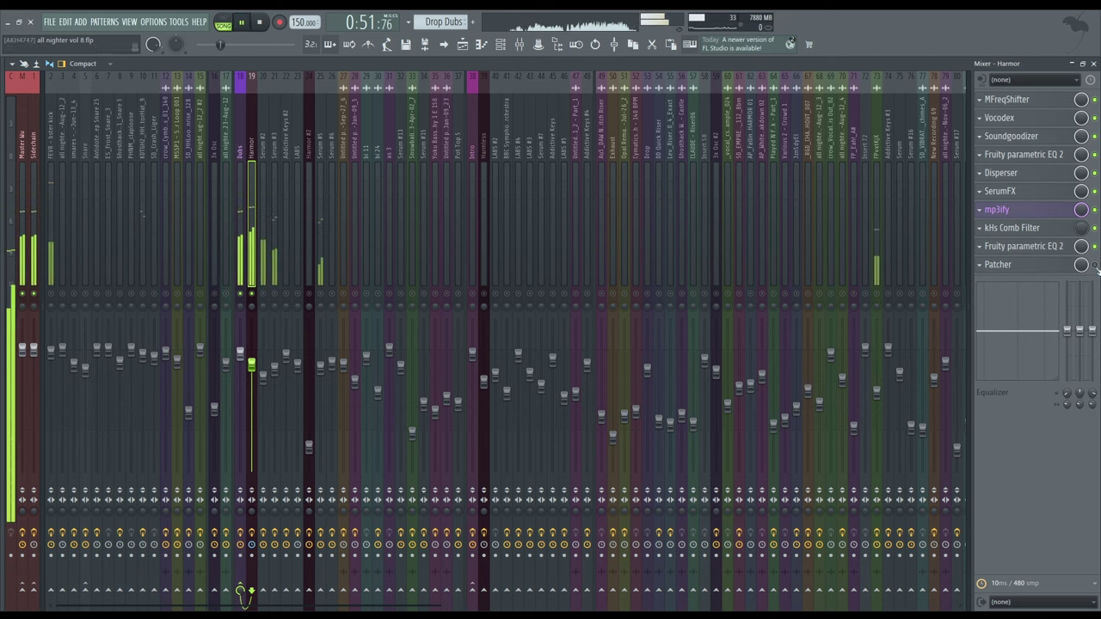
key("space")
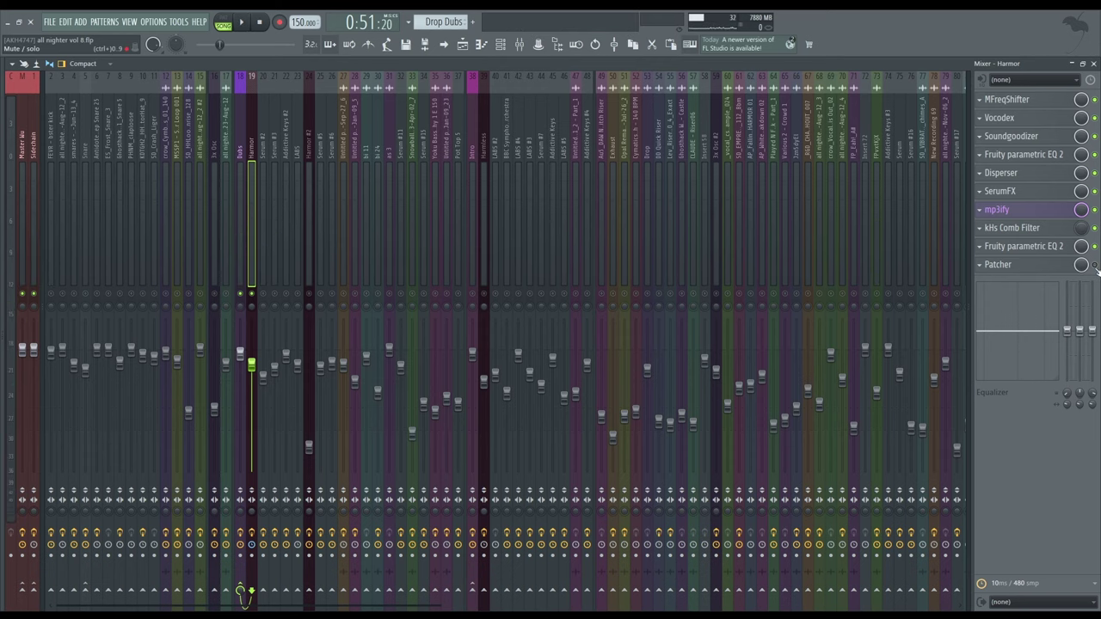
Examine the Harmor track's Patcher map, including the lower Fruity Stereo Shaper and the MFreeformPhase settings.
left_click(1051, 265)
double_click(441, 508)
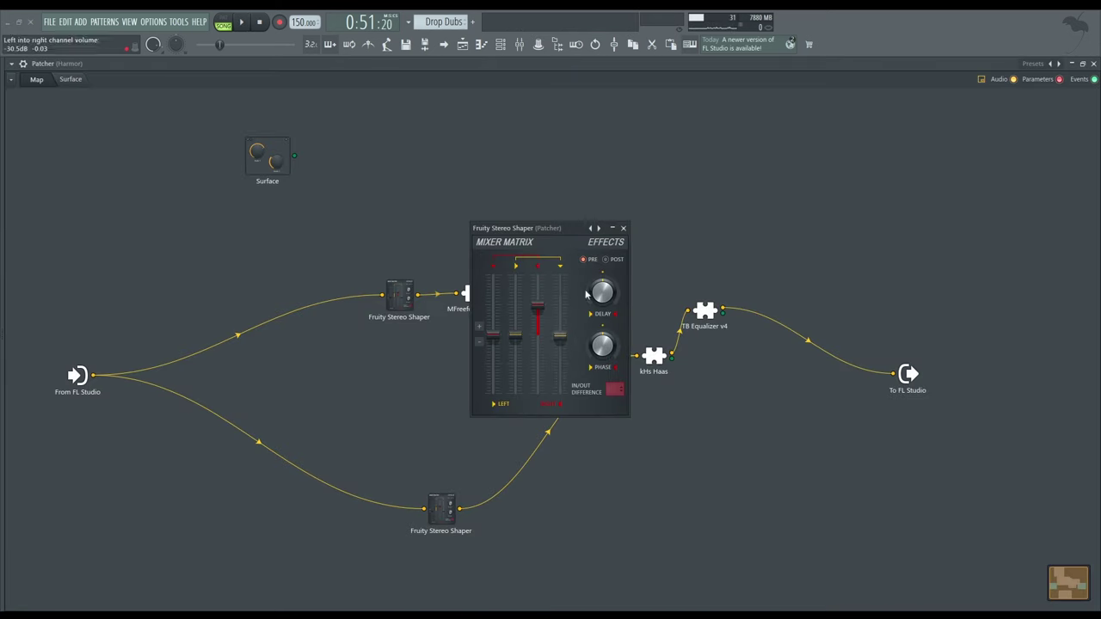
left_click(623, 228)
left_click(473, 292)
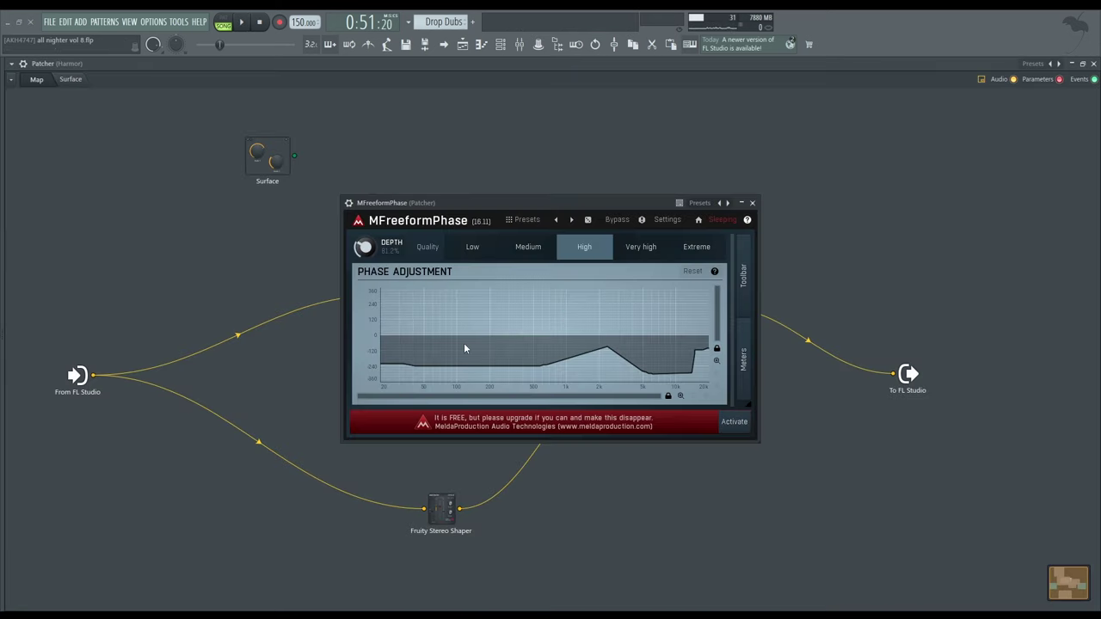
left_click(752, 204)
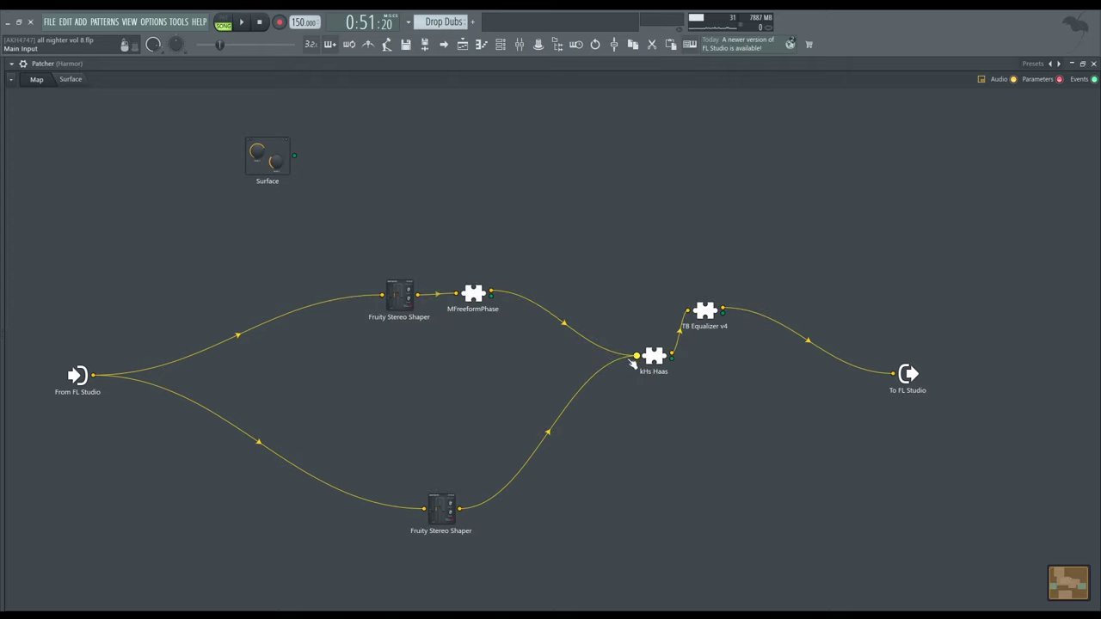
View the Patcher's TB Equalizer v4 curve in demo mode during playback, and close Patcher and the mixer.
left_click(705, 311)
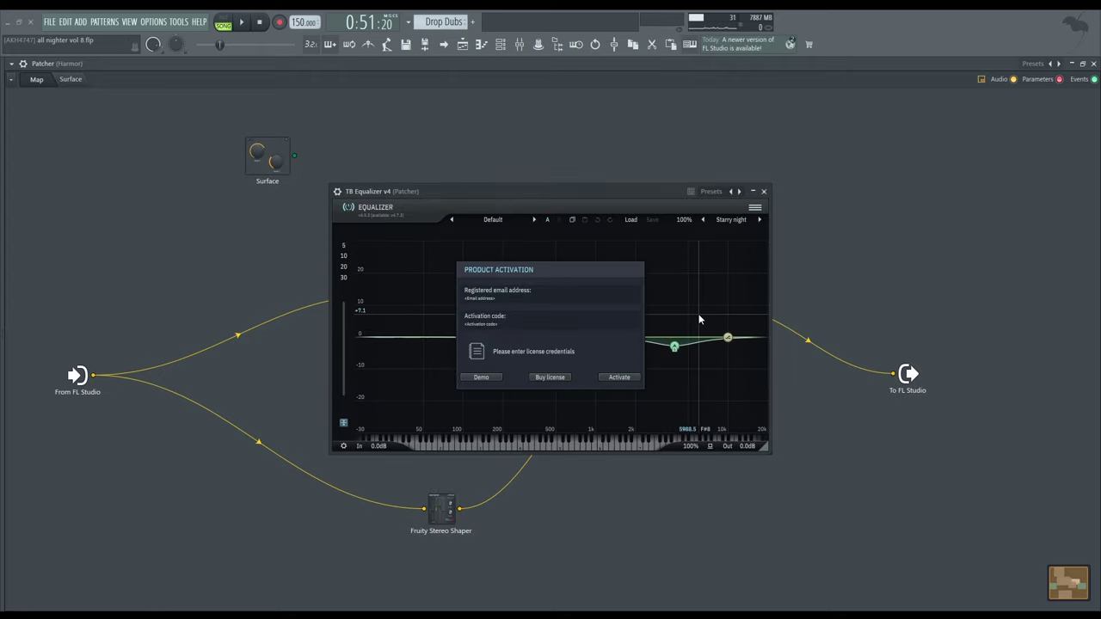
left_click(478, 377)
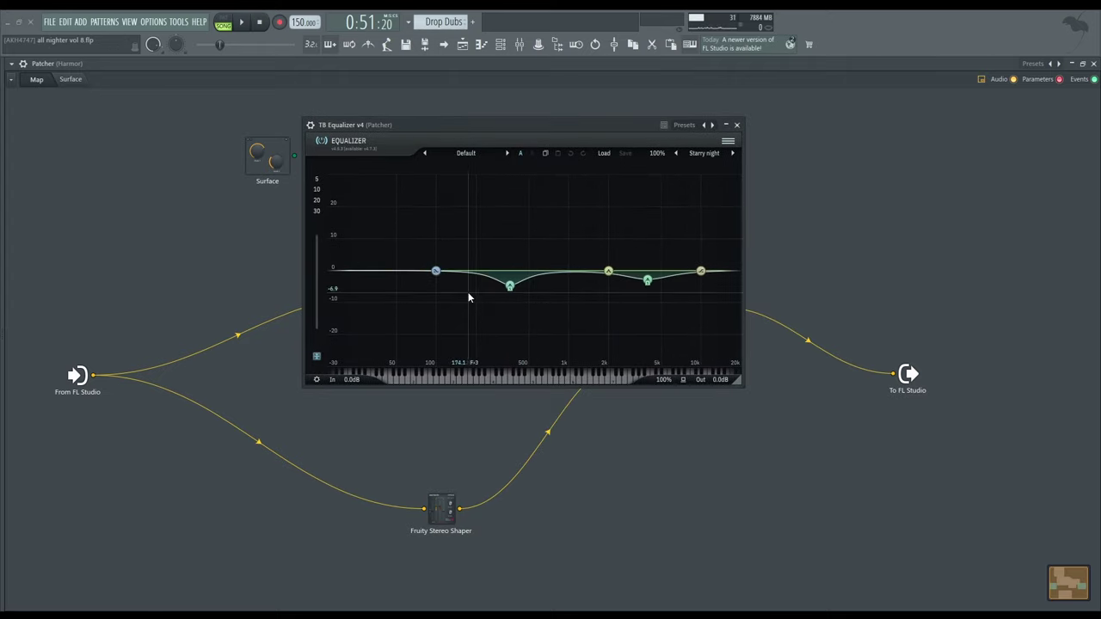
key("space")
key("space")
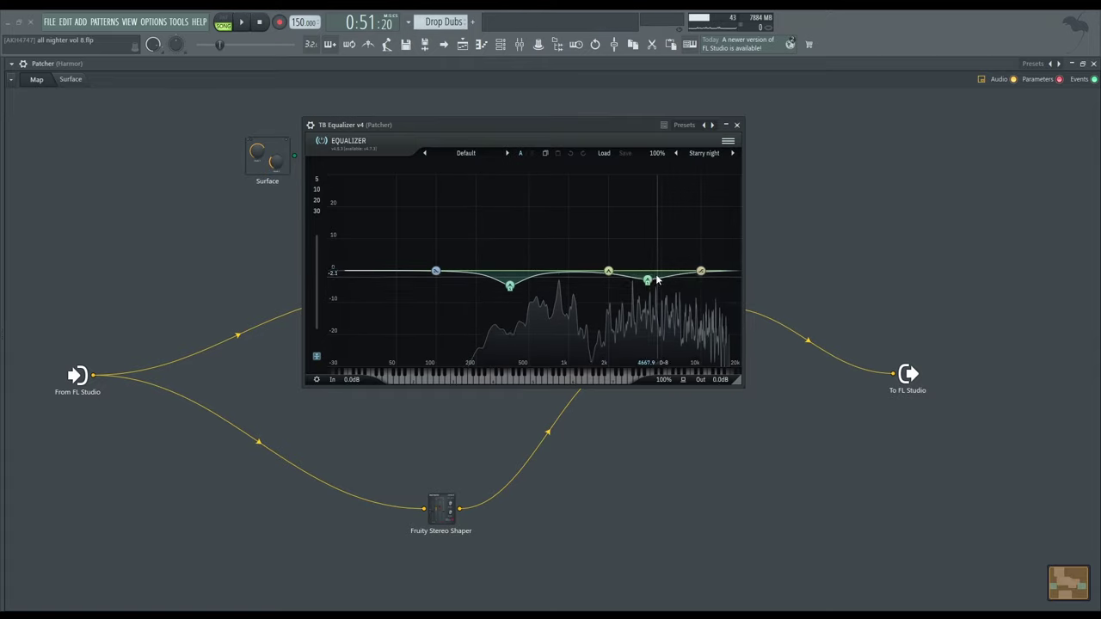
left_click(1093, 63)
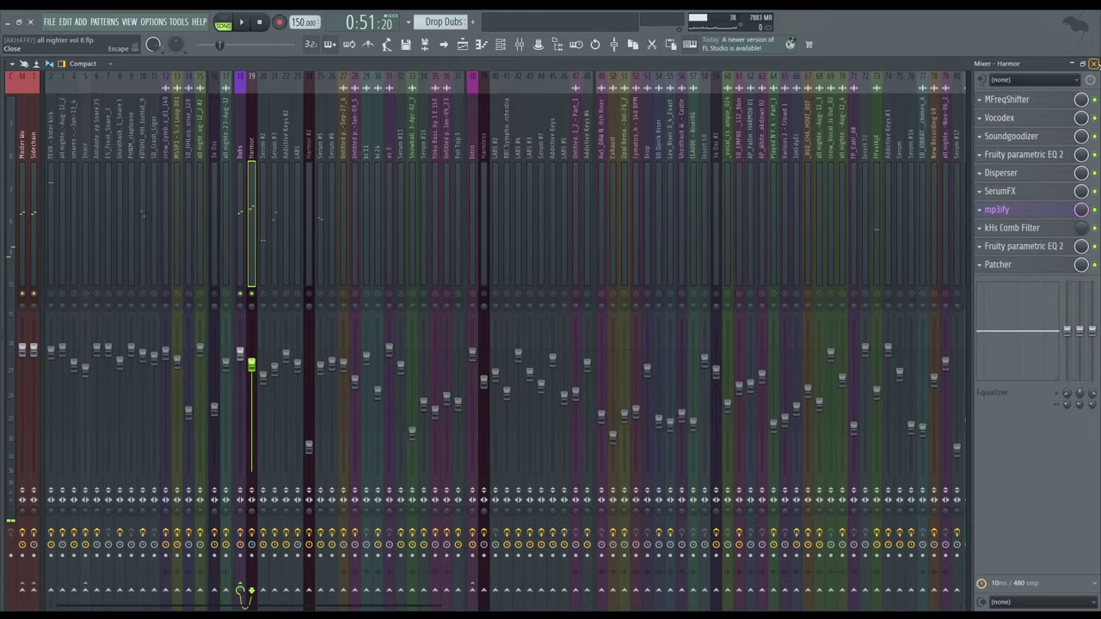
left_click(1093, 63)
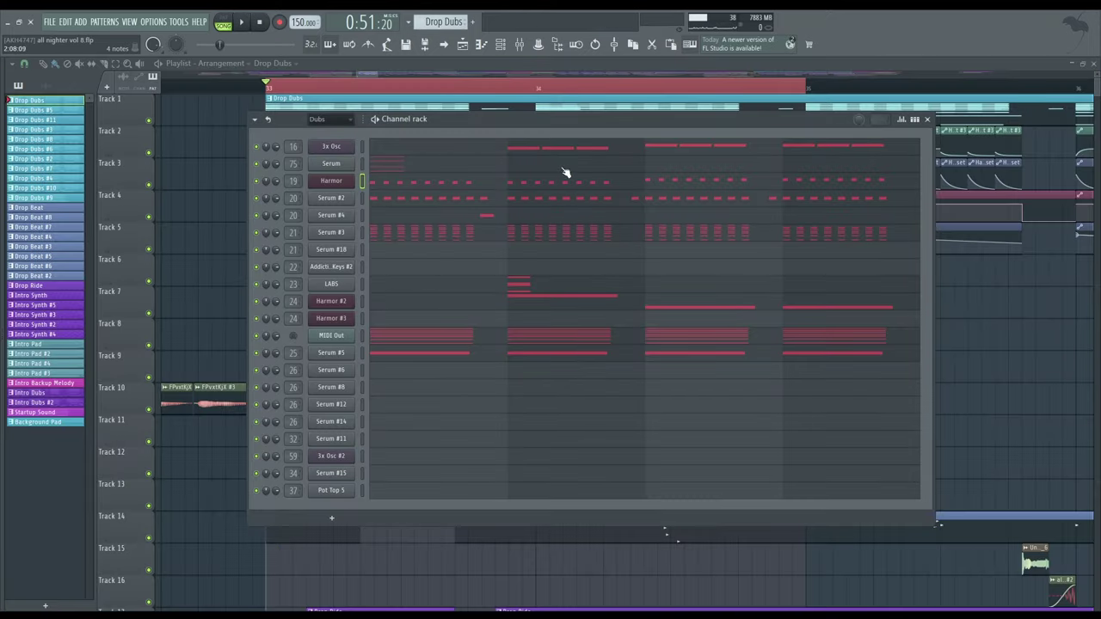
Audition the Serum #3 mixer track and inspect the SD_Clap_Chasm impulse in its Fruity Convolver.
left_click(503, 45)
left_click(504, 47)
left_click(519, 44)
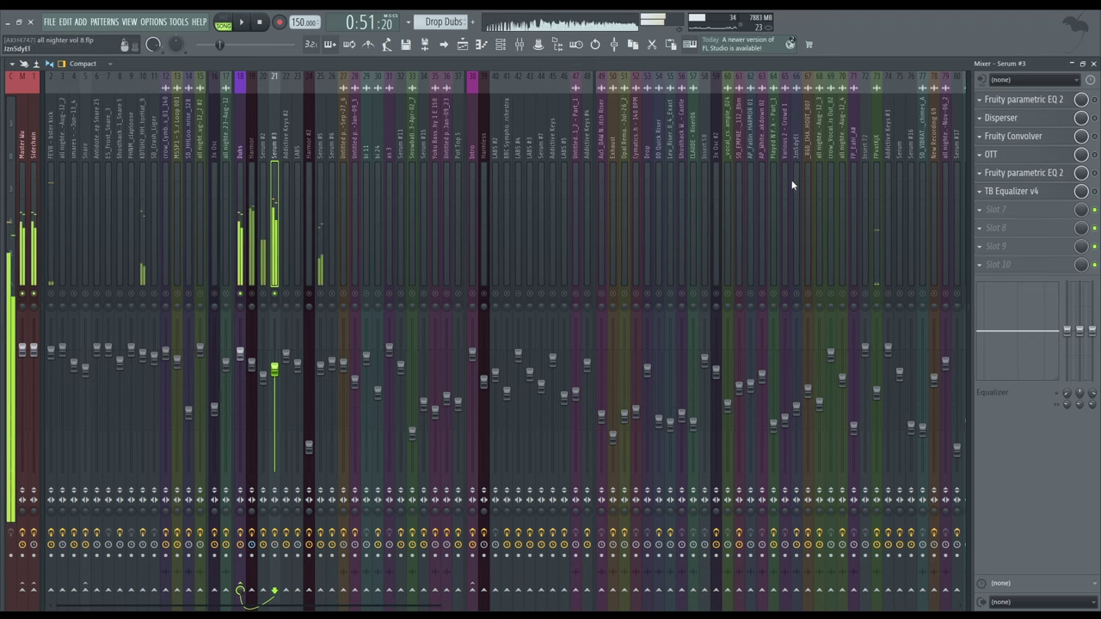
left_click(1053, 140)
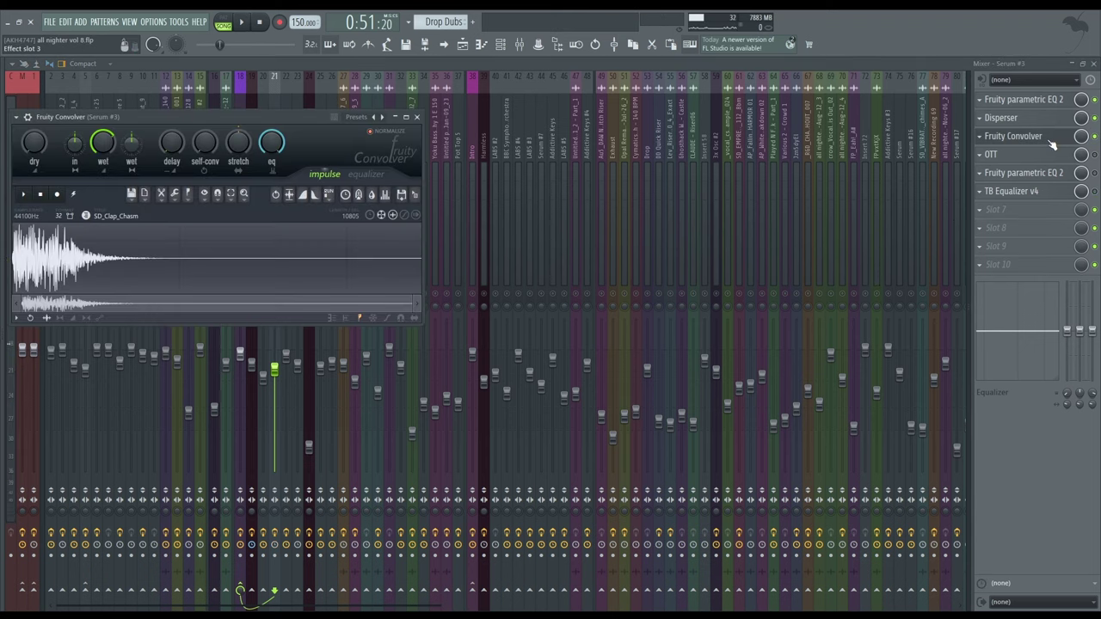
key("space")
left_click(995, 142)
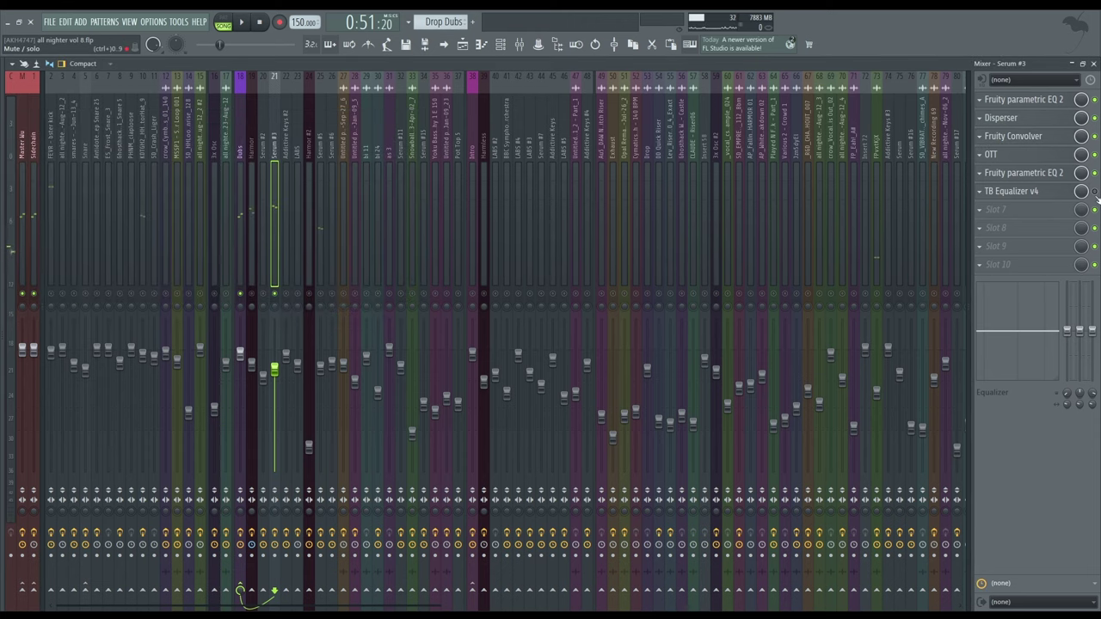
Check TB Equalizer v4 on the Serum #3 track and audition the complete effect chain.
left_click(1037, 194)
left_click(709, 331)
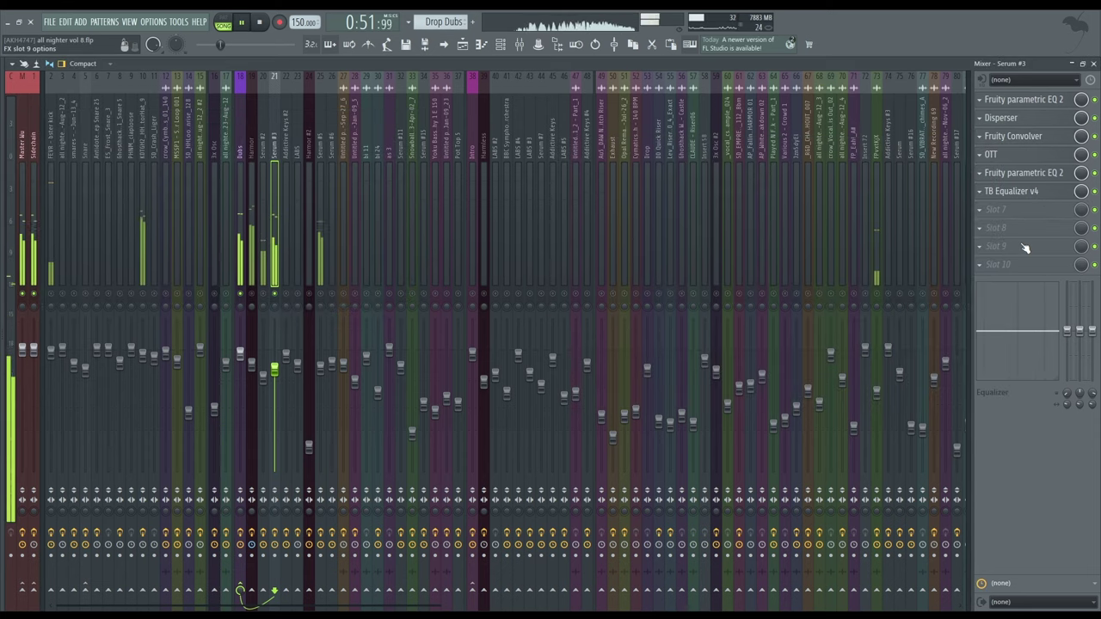
key("space")
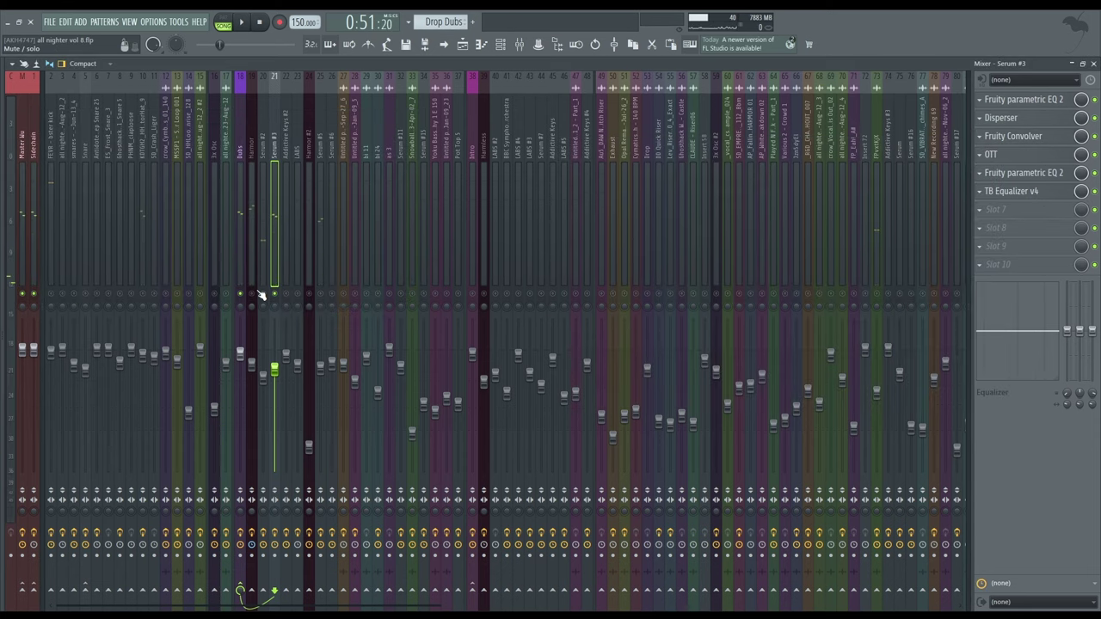
Audition Harmor with Serum #3, solo the Serum #2 mixer track, and view the Serum #2 instrument's settings.
left_click(257, 295)
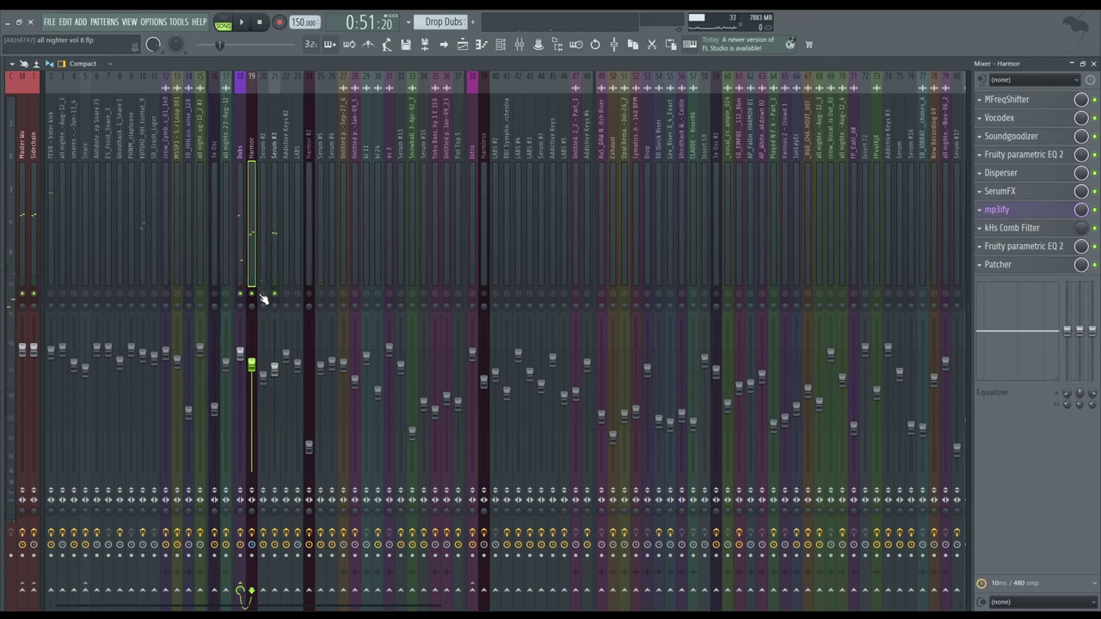
left_click(269, 276)
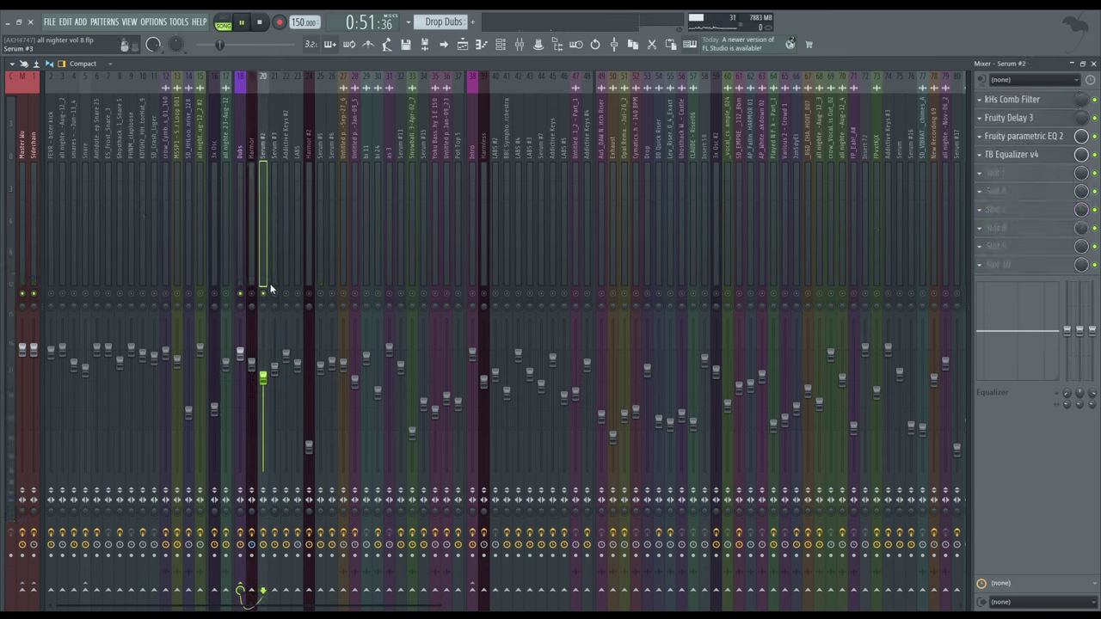
key("space")
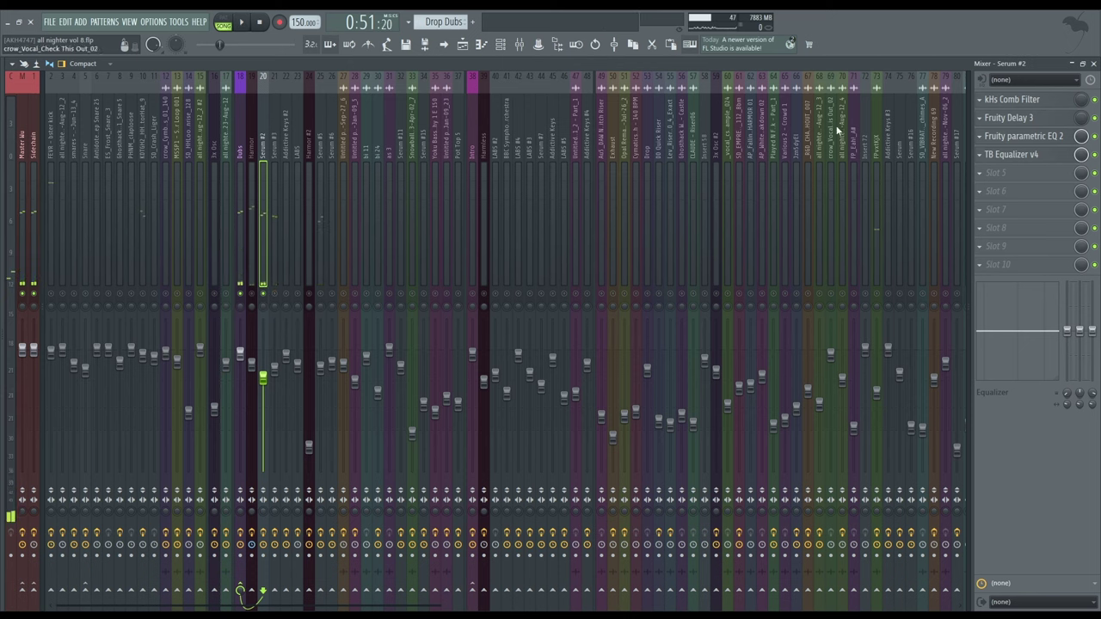
key("F9")
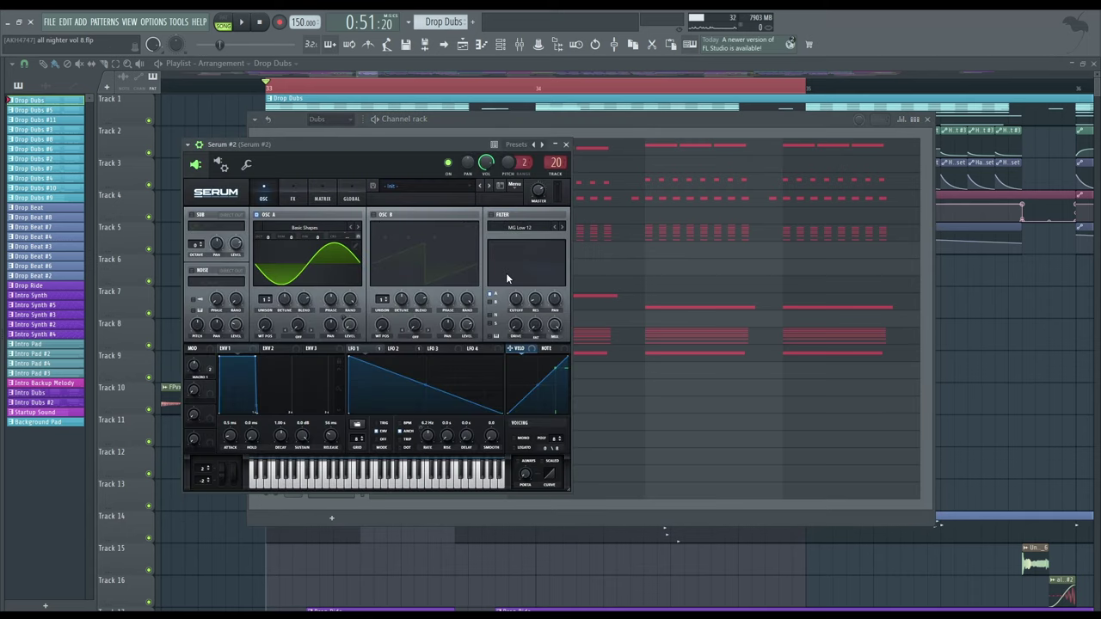
left_click(565, 144)
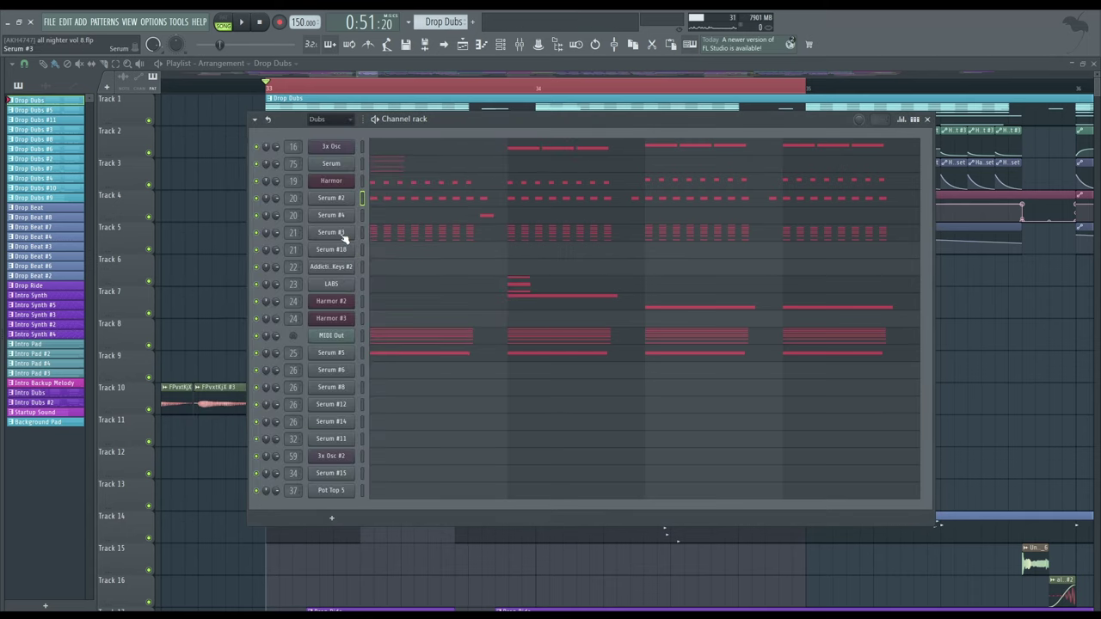
View the Serum #4 instrument's oscillator settings, close the instrument and open the mixer.
left_click(349, 216)
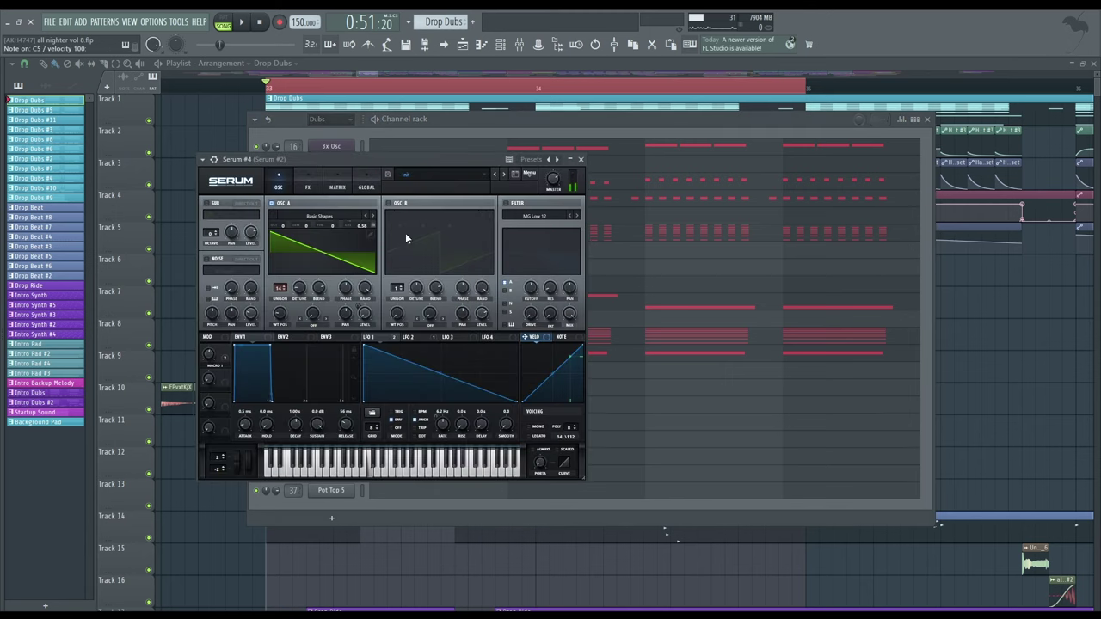
left_click(580, 159)
left_click(519, 44)
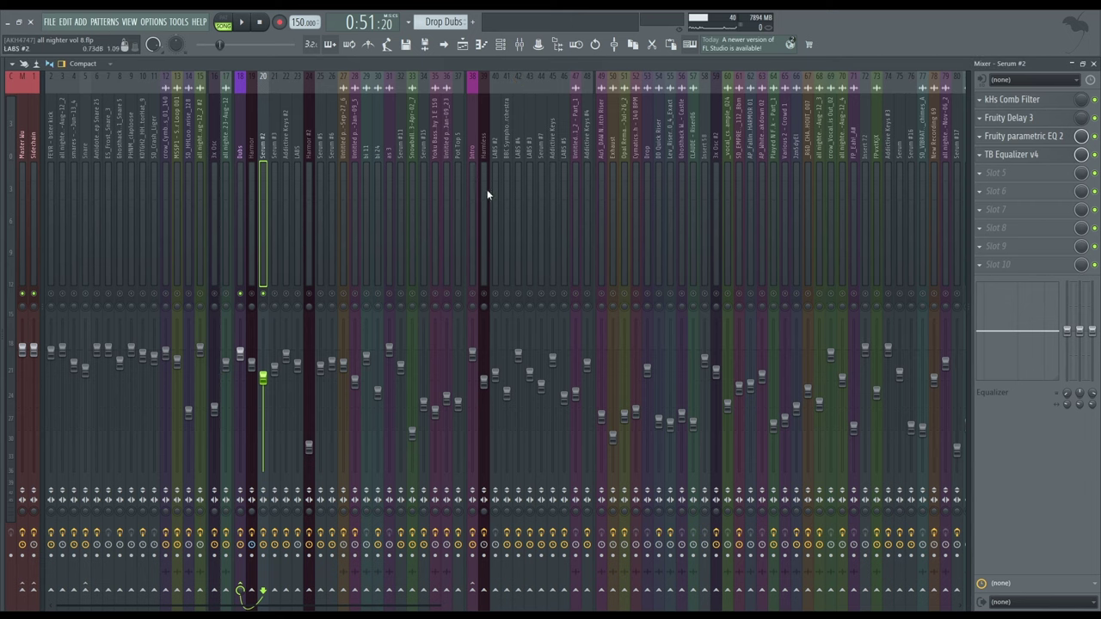
Play the looped drop section, solo the Serum #5 mixer track and audition it.
key("space")
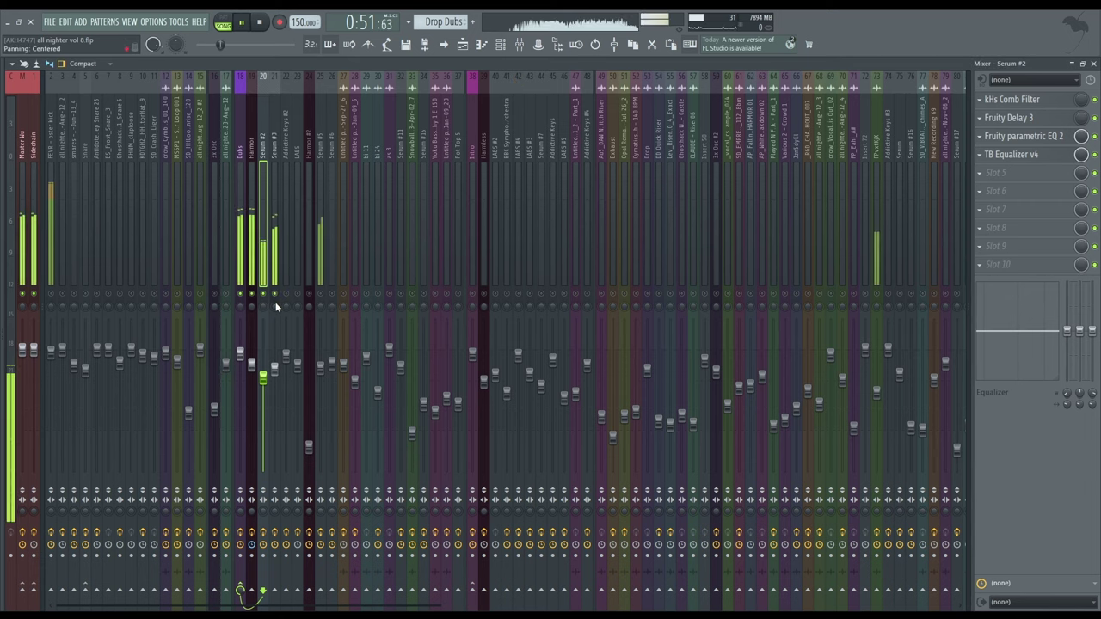
left_click(321, 284)
key("space")
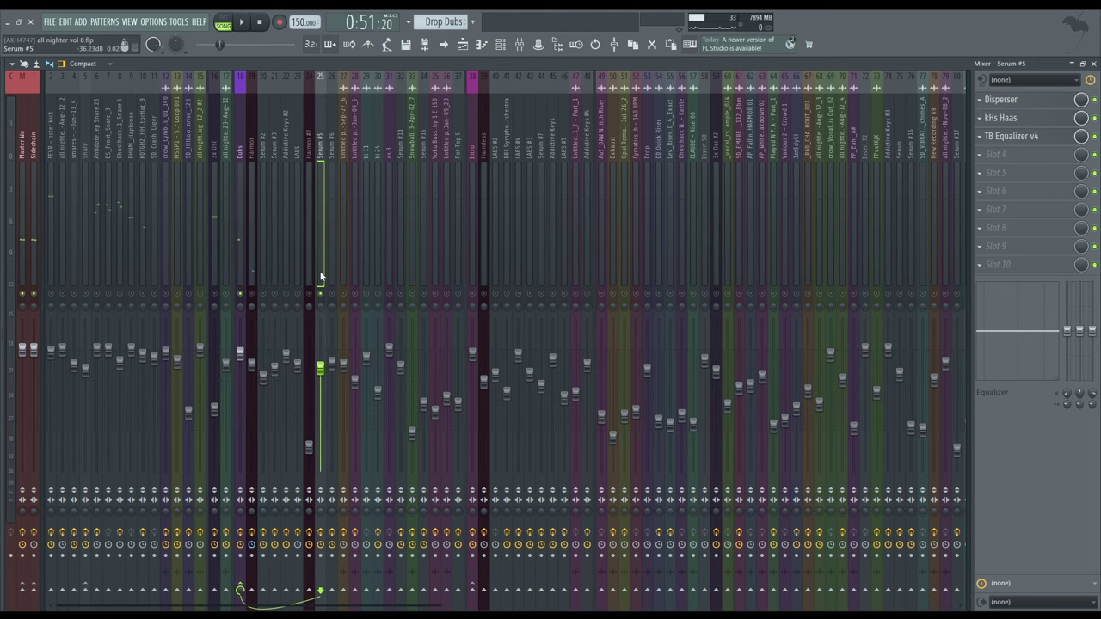
key("space")
key("space")
Recheck the Serum #4 instrument and examine Serum #5's oscillators and its EQ, compressor and filter effects.
key("F6")
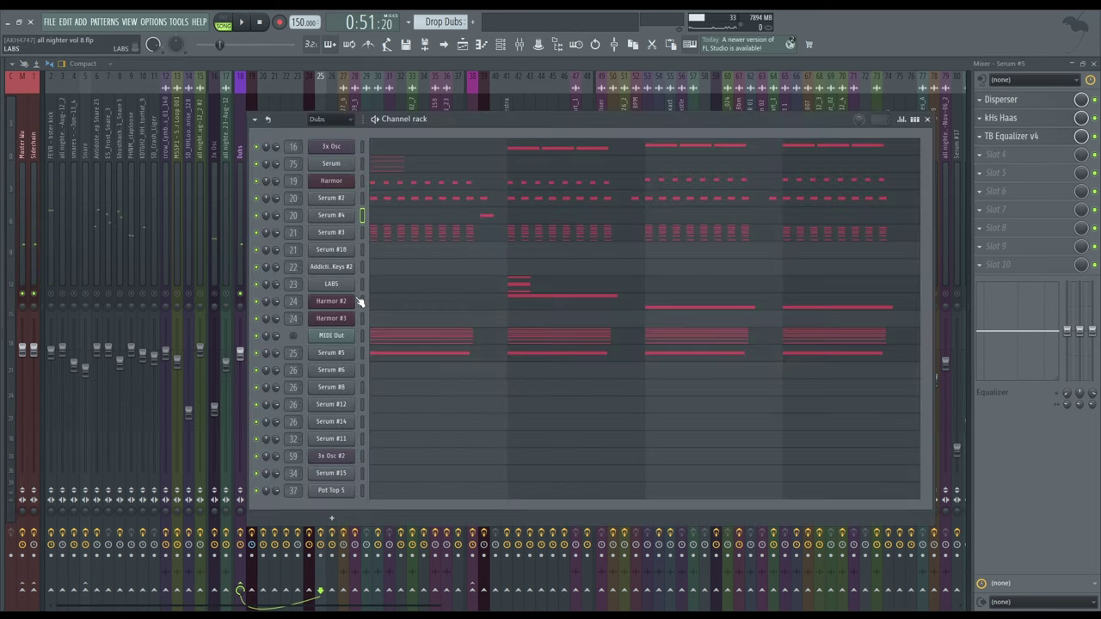
left_click(333, 215)
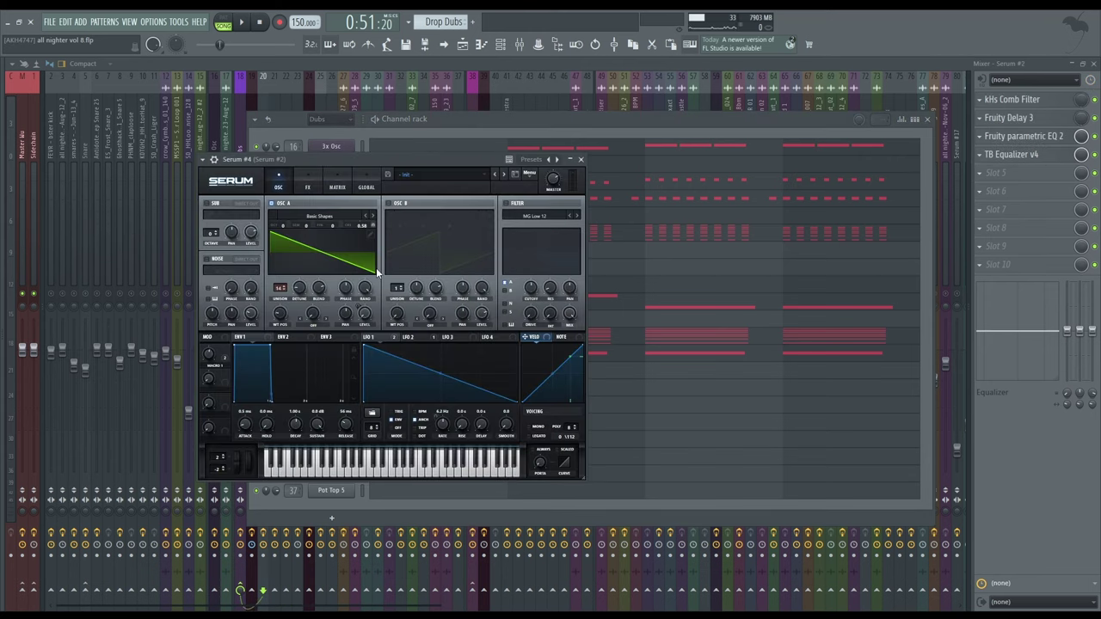
left_click(580, 160)
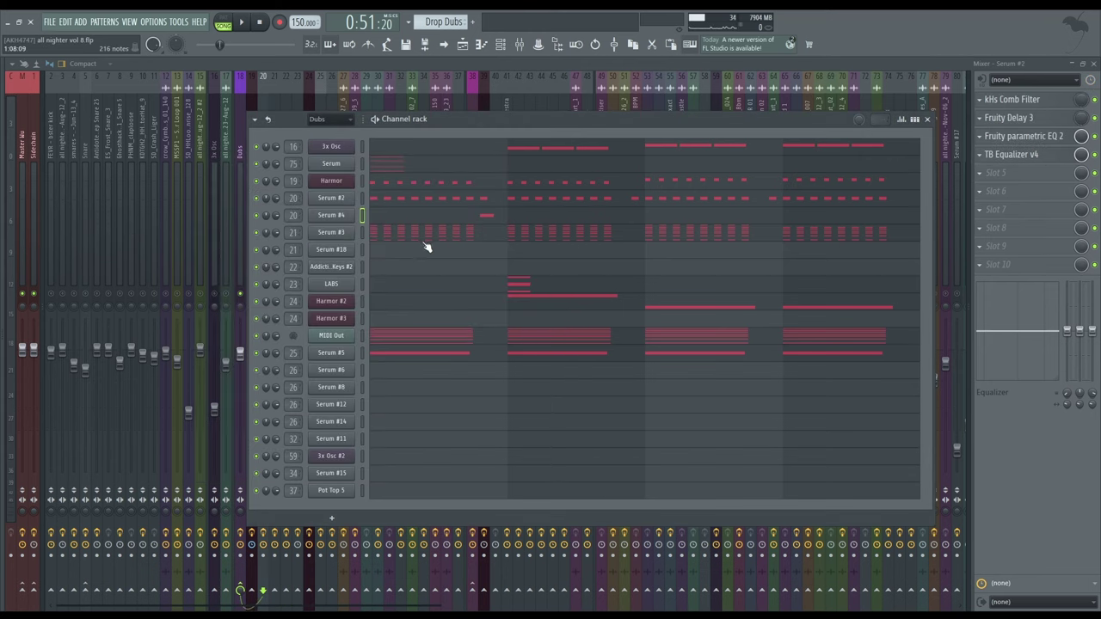
left_click(331, 353)
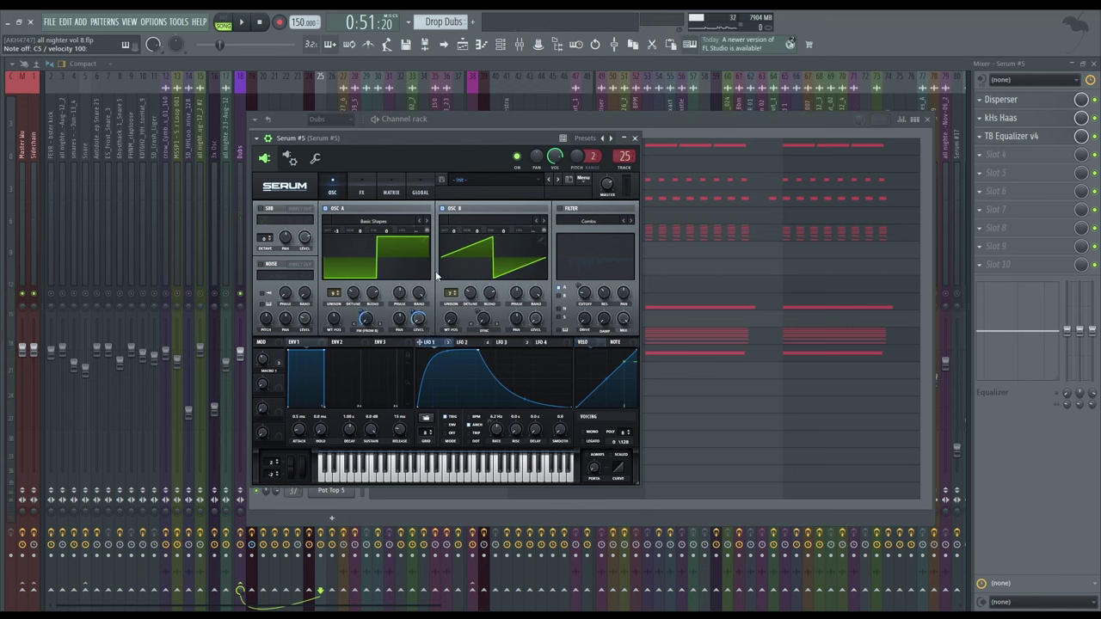
left_click(362, 188)
key("q")
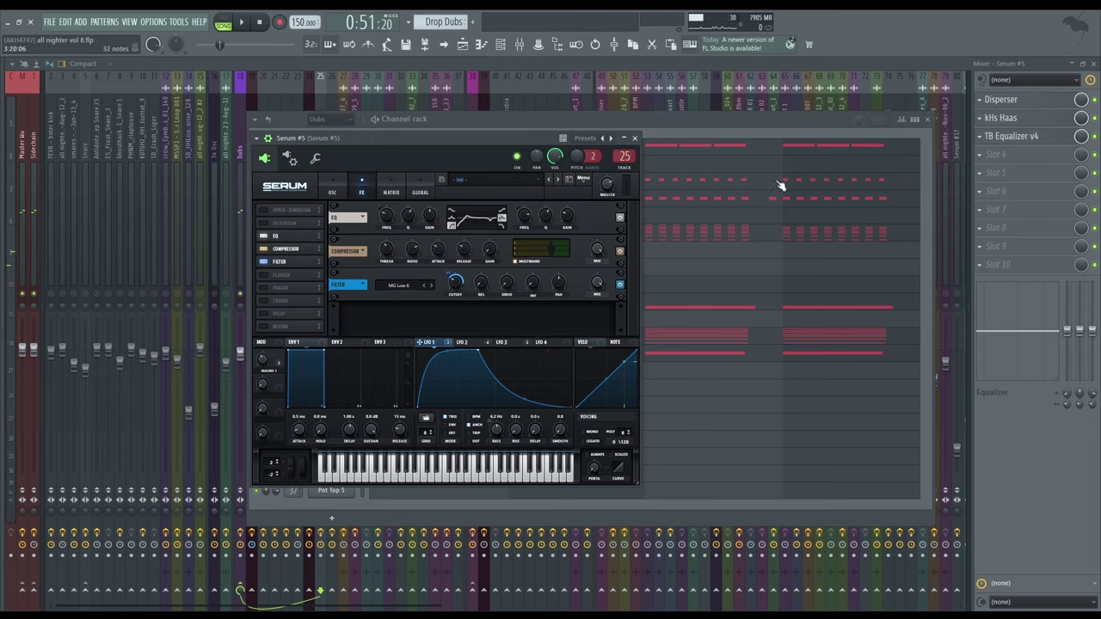
left_click(635, 139)
Audition Serum #5 together with the Harmor, Serum #2 and Serum #3 mixer tracks by unmuting them.
key("F6")
left_click(252, 294)
left_click(263, 294)
left_click(275, 295)
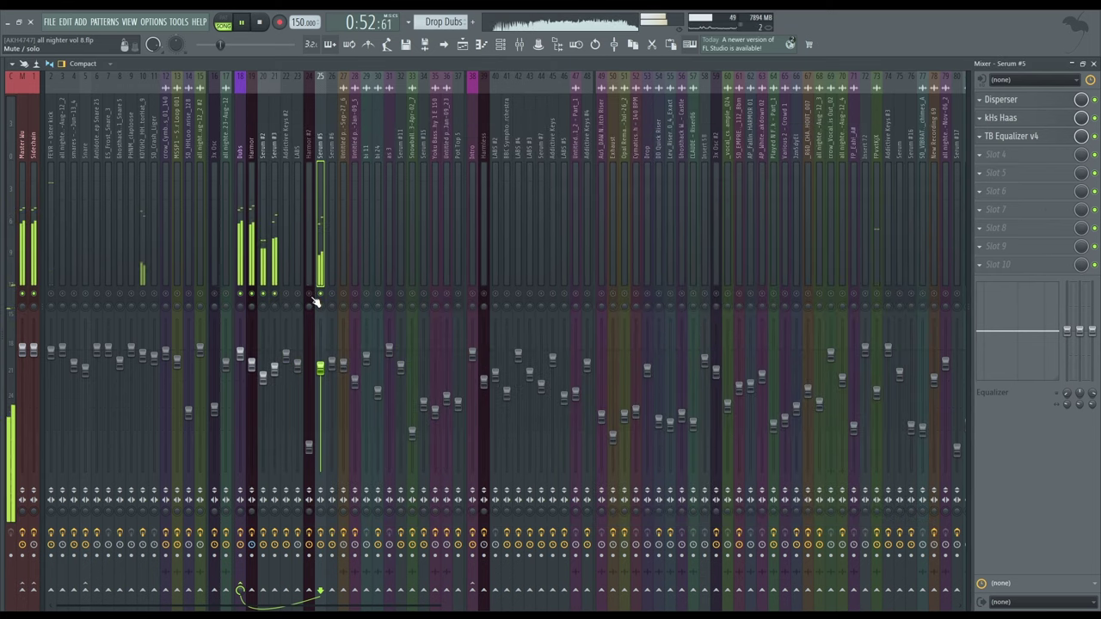
Set the playlist loop to bar 34, and play it with the LABS mixer track soloed.
key("F5")
left_click_drag(508, 86, 595, 86)
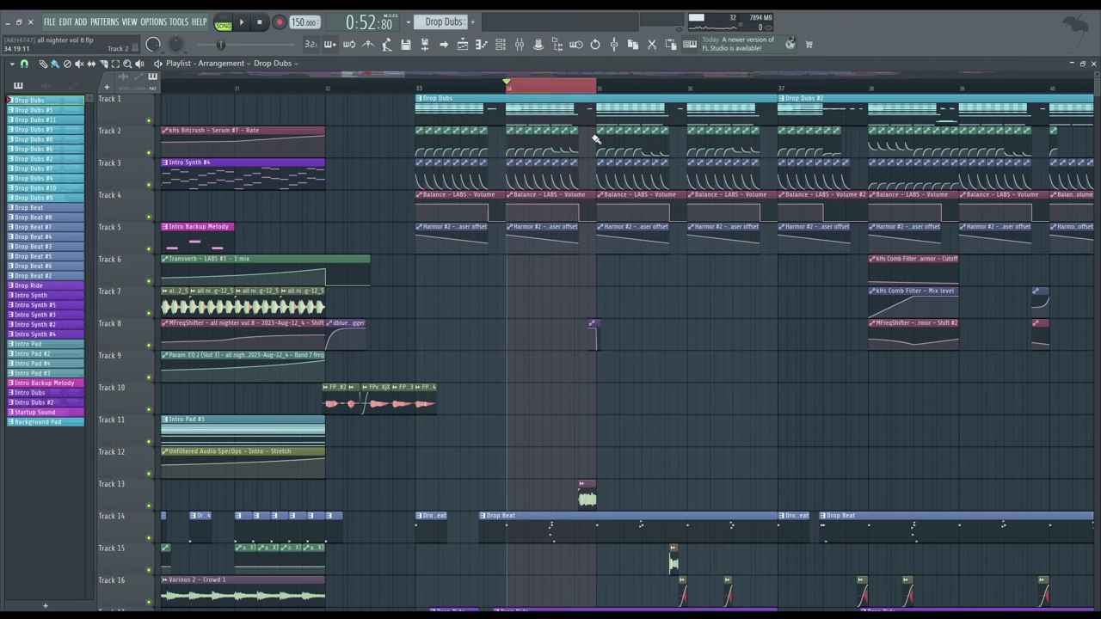
key("F6")
key("F9")
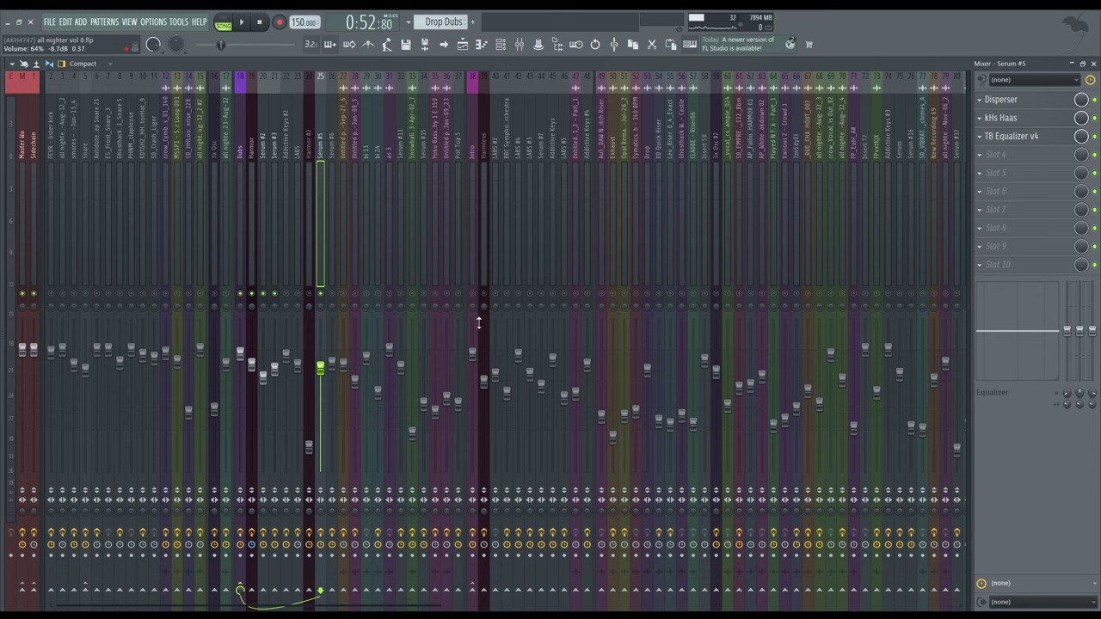
key("space")
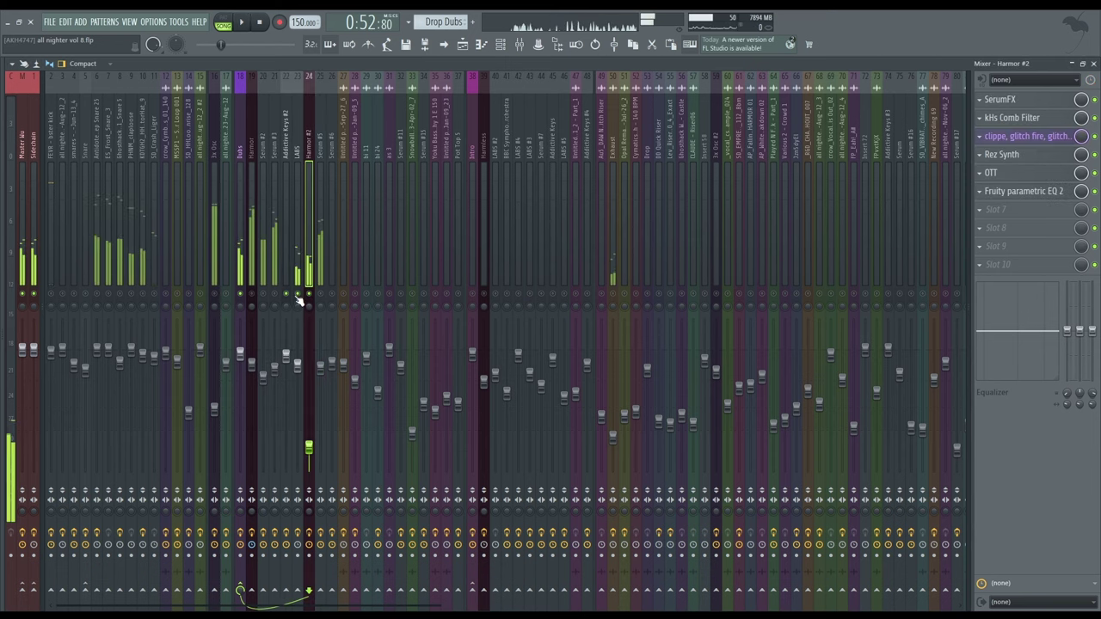
left_click(297, 281)
left_click(1094, 64)
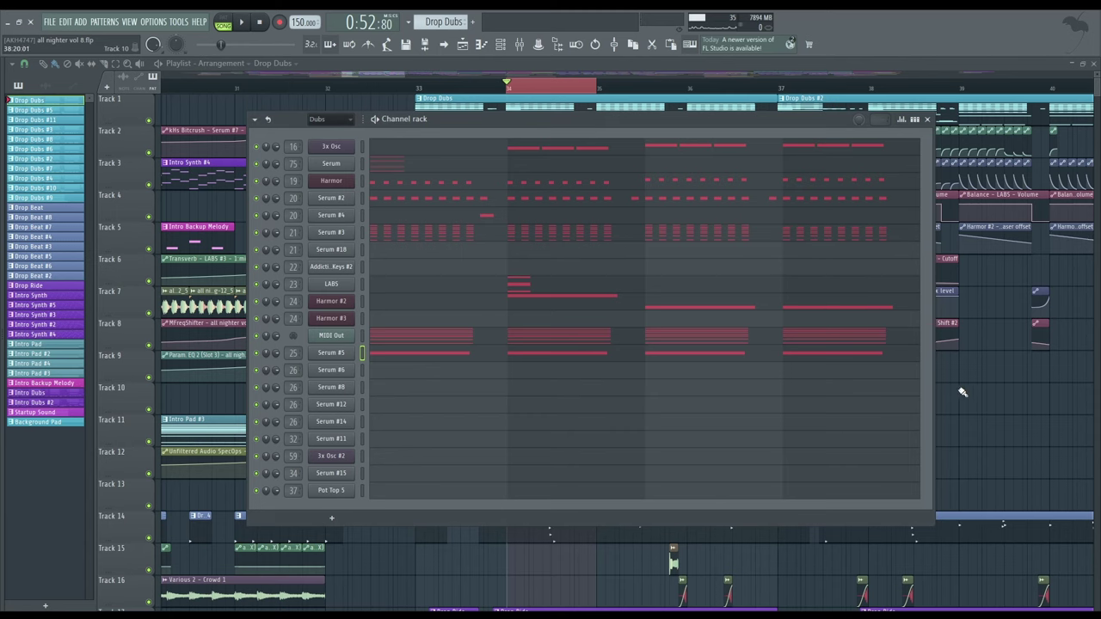
Play bar 34 in the playlist with LABS soloed and examine the Balance volume and Harmor #2 Phaser offset automation clips.
key("F6")
scroll(967, 394, "down", 3)
scroll(814, 274, "up", 3)
scroll(736, 258, "up", 3)
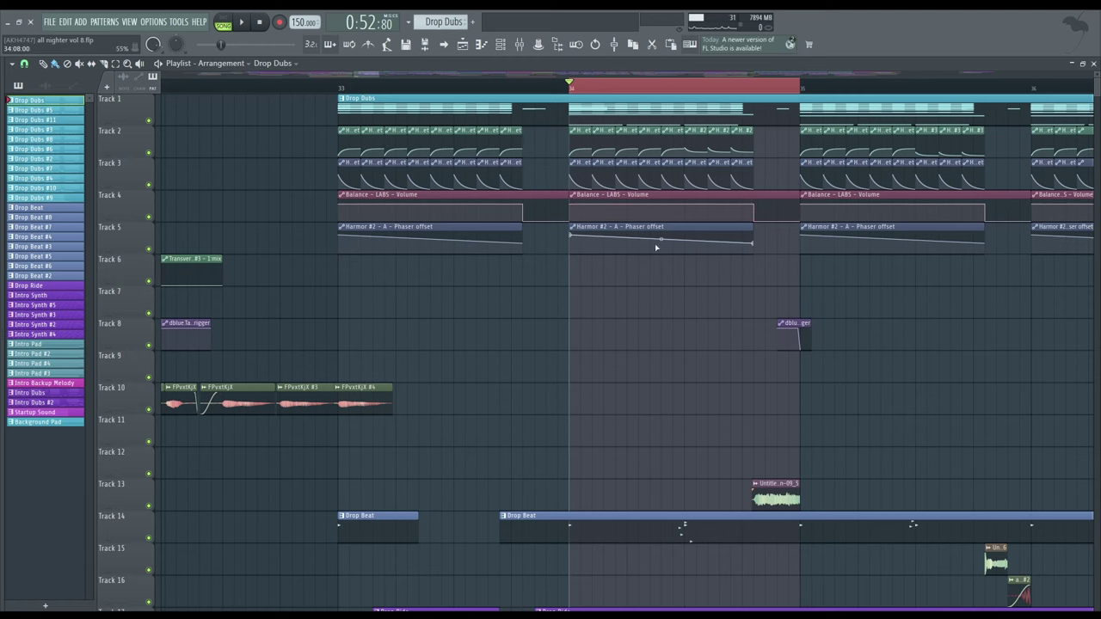
key("space")
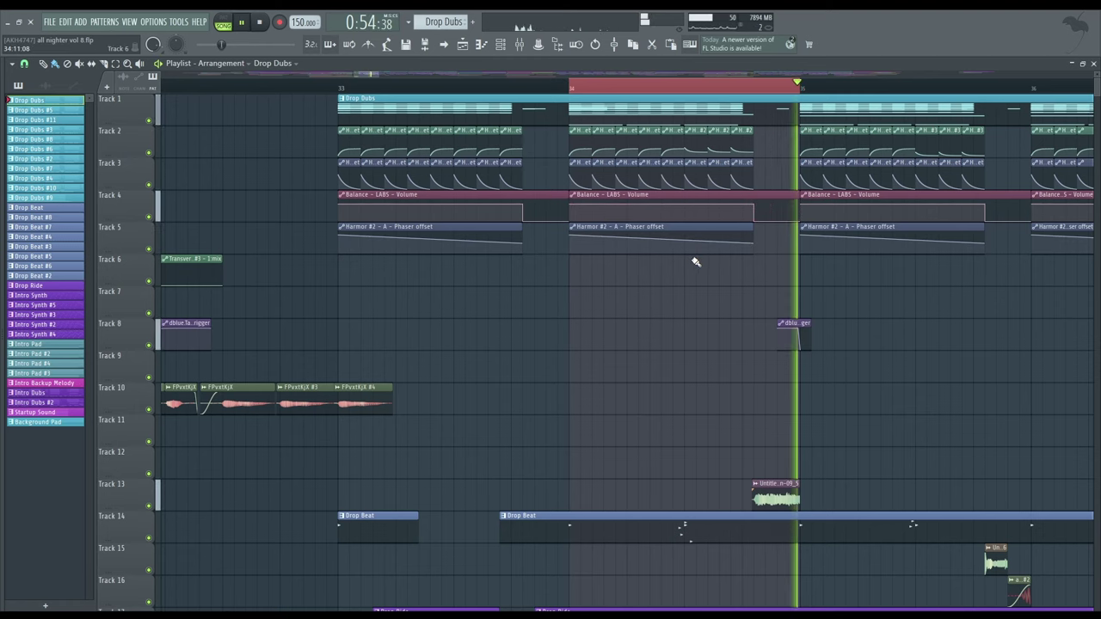
key("space")
Solo the Harmor #2 mixer track, audition it over bar 34 and close the mixer.
key("F9")
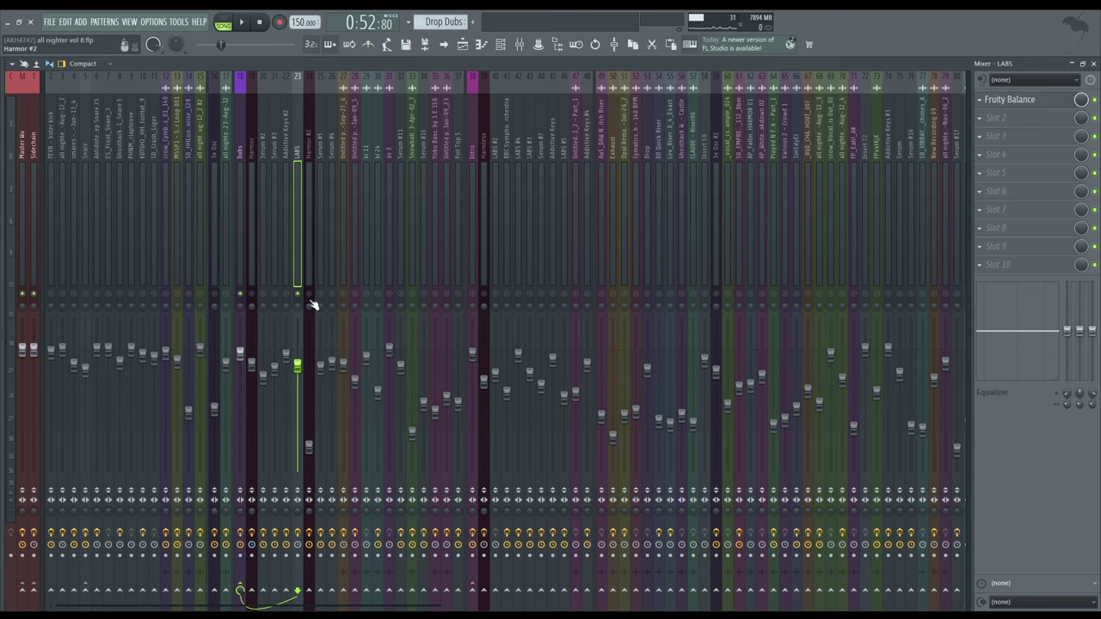
left_click(307, 272)
key("space")
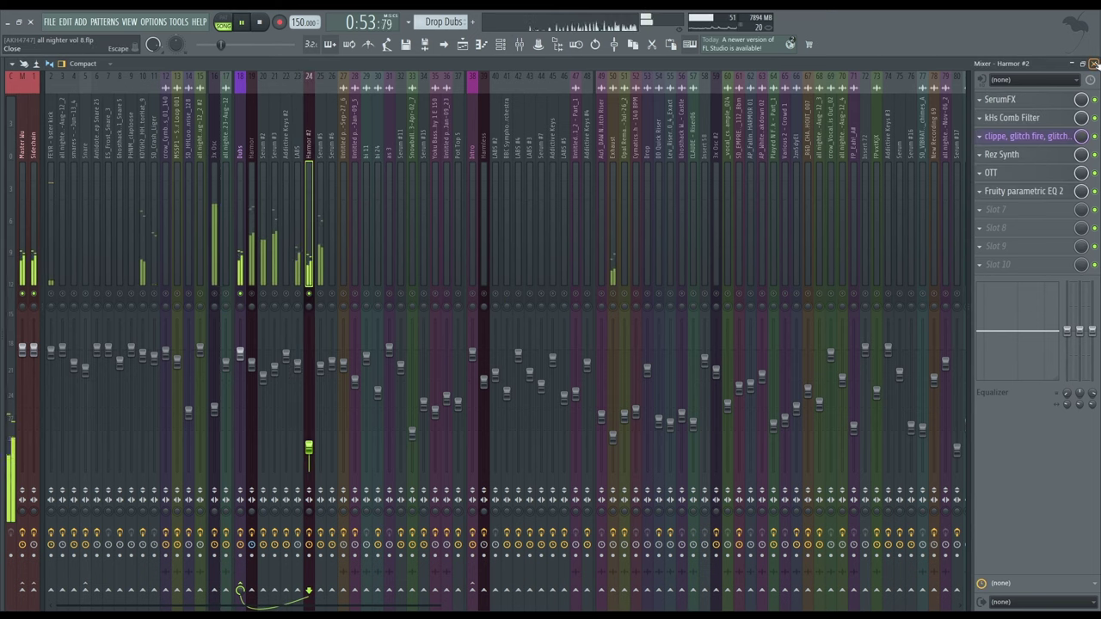
left_click(1094, 64)
key("space")
Examine the Harmor #2 instrument's image and Harmonic prism envelope, and demonstrate the Prism amount at 50%.
double_click(598, 98)
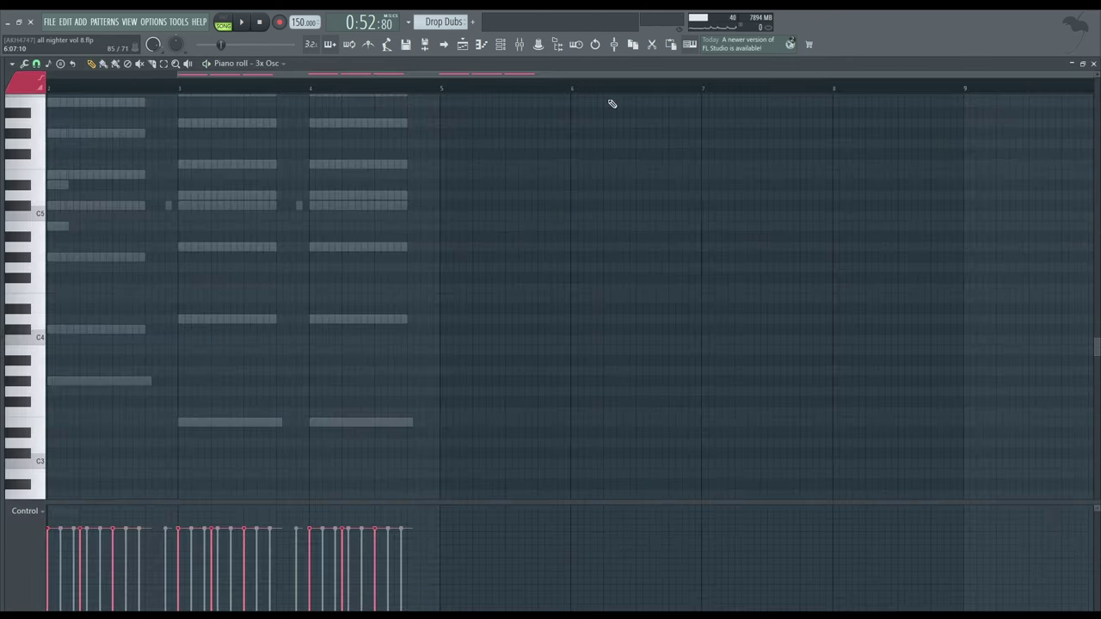
left_click(501, 44)
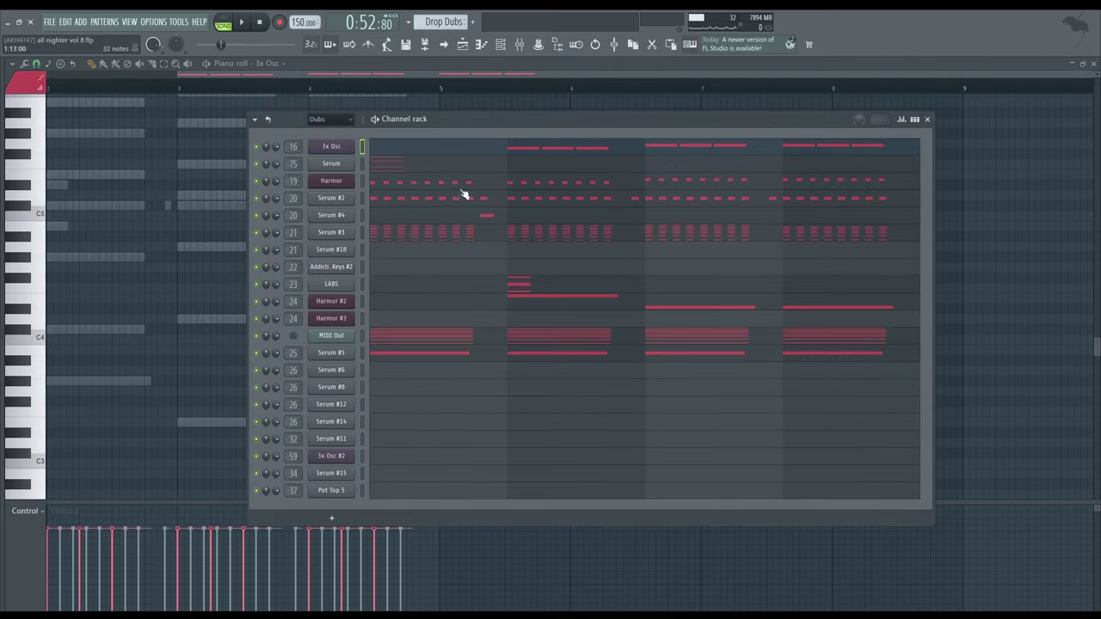
left_click(332, 301)
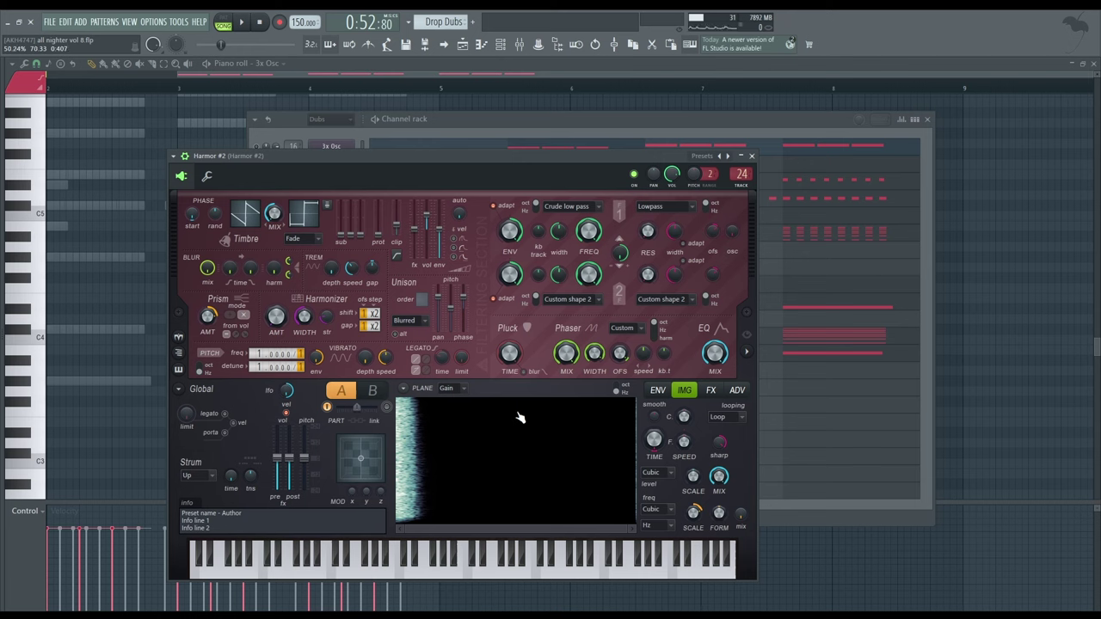
left_click(658, 391)
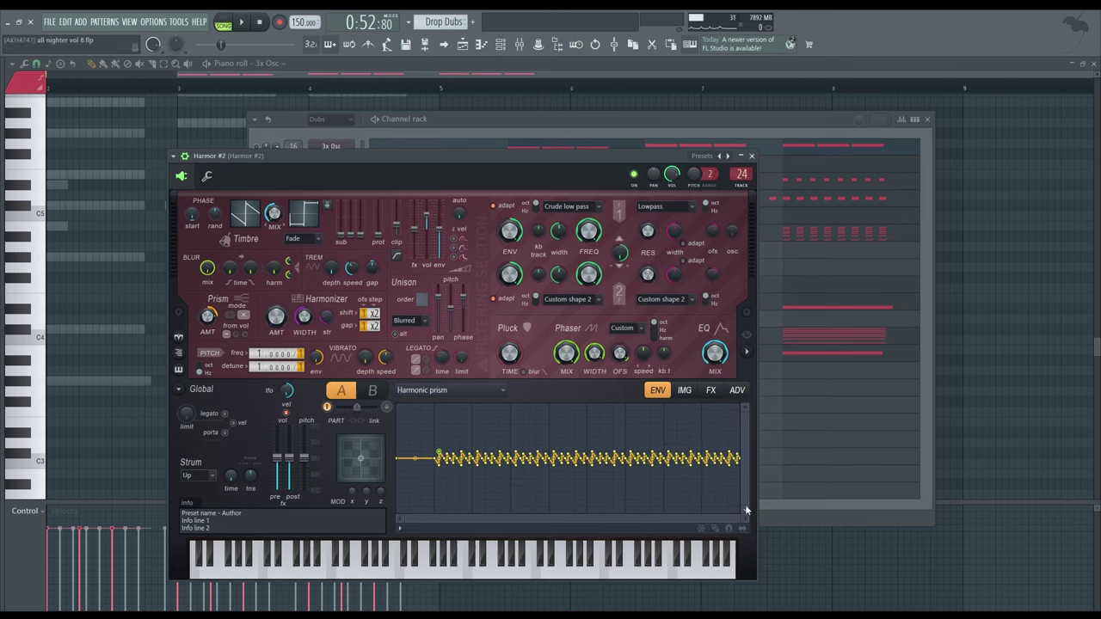
left_click_drag(746, 510, 744, 445)
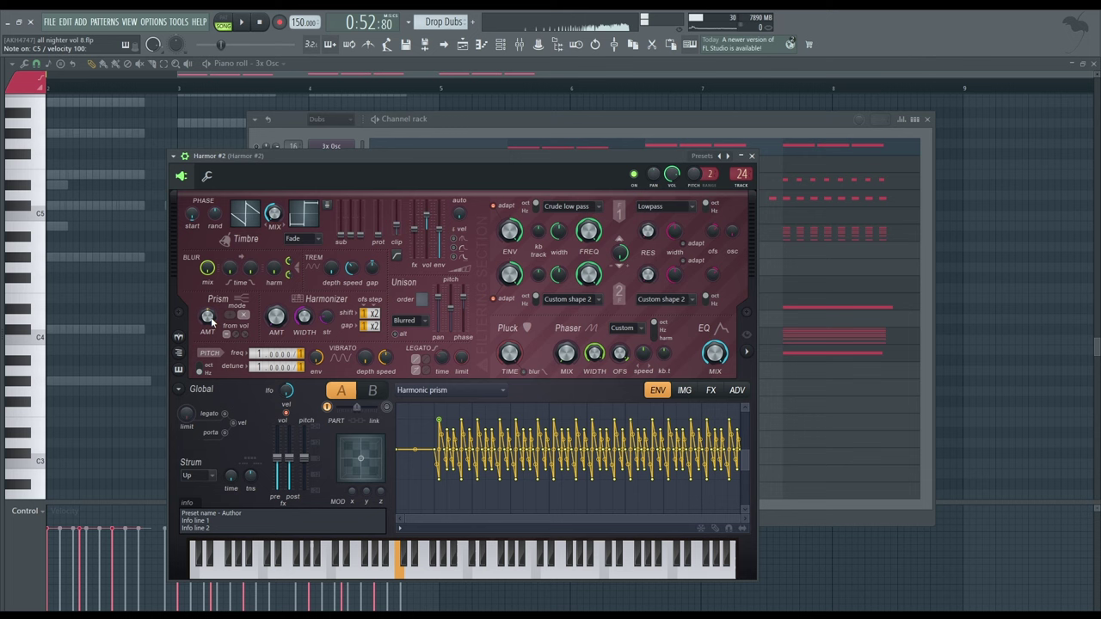
left_click_drag(209, 319, 209, 328)
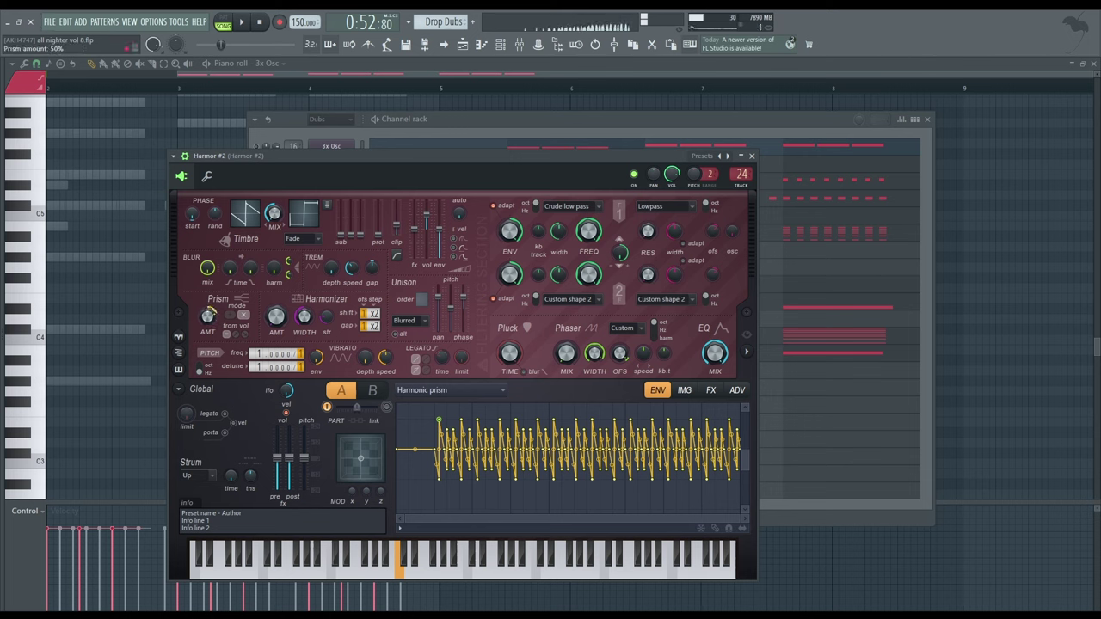
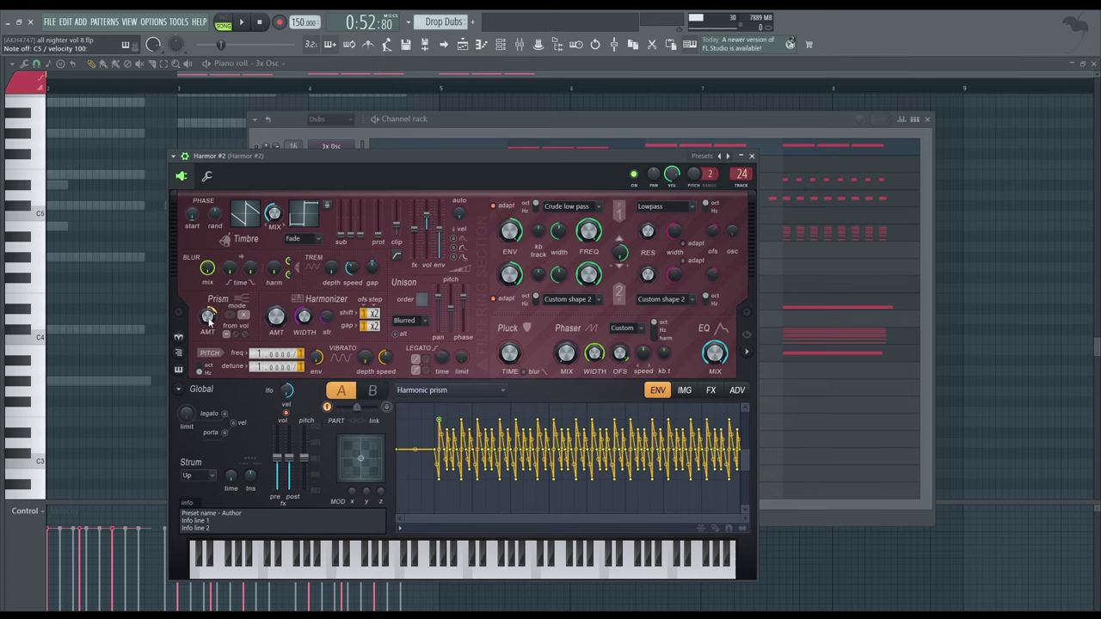
Display Harmor #2's Phaser shape envelope and demonstrate the phaser mix and offset while a note sounds.
left_click(482, 390)
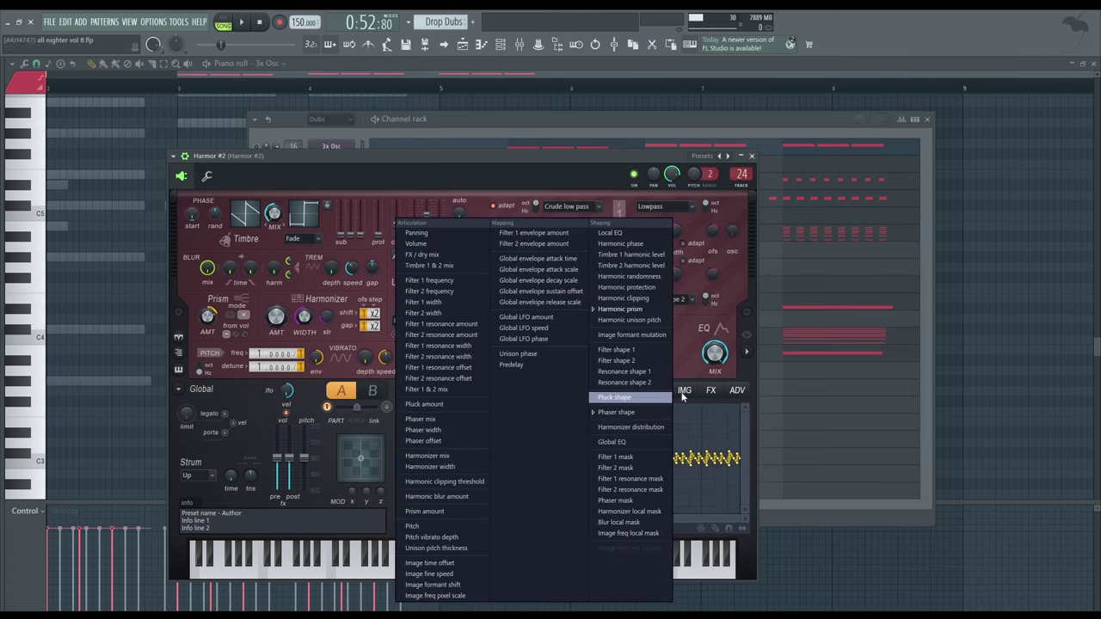
left_click(627, 413)
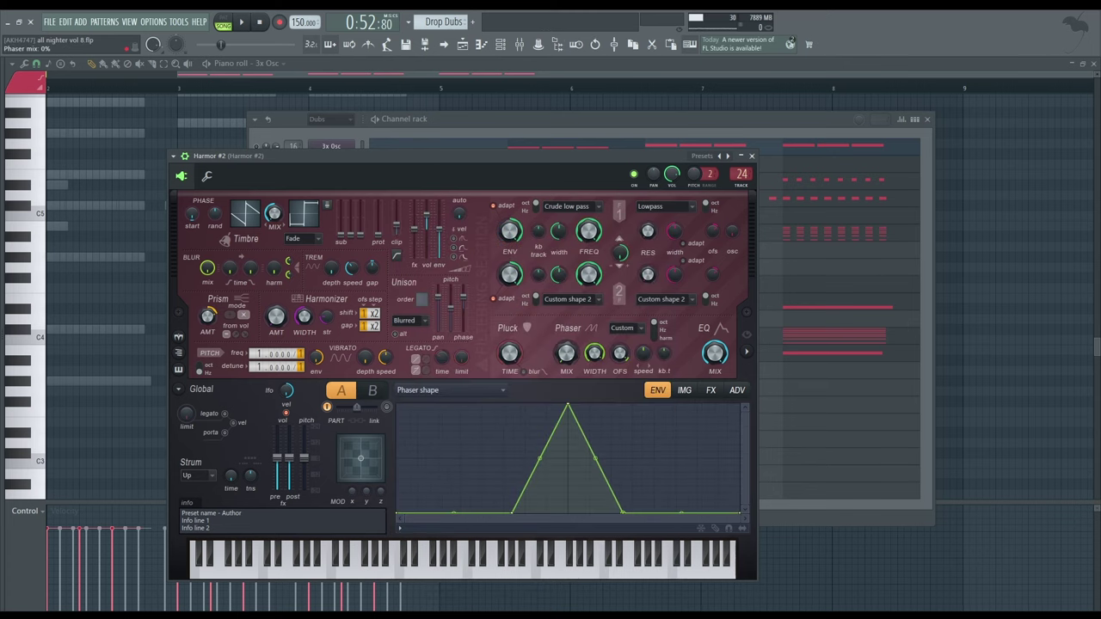
left_click_drag(587, 168, 590, 133)
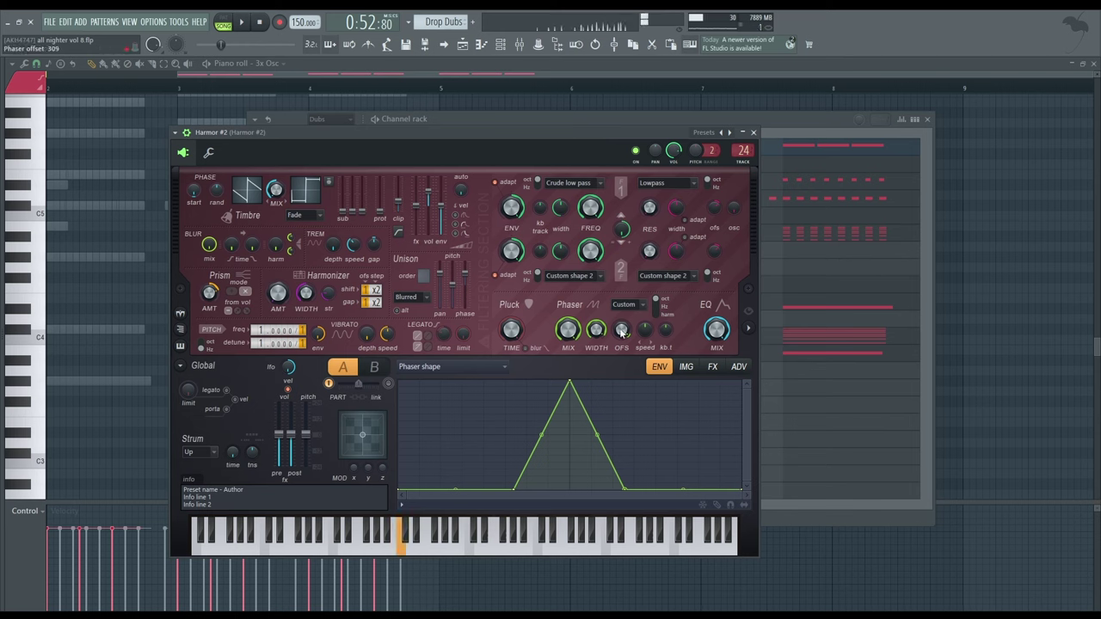
mouse_move(621, 330)
left_mouse_down()
mouse_move(621, 341)
mouse_move(621, 331)
left_mouse_up()
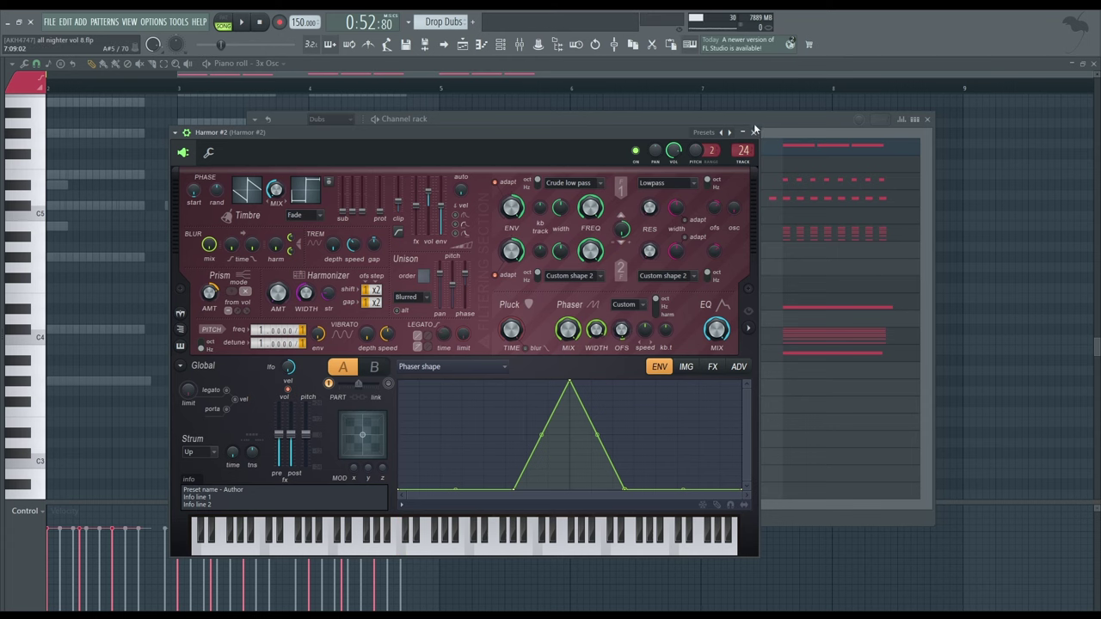
Close Harmor #2, the channel rack and the piano roll, and play bar 34 while checking the Dubs channels.
left_click(753, 132)
left_click(927, 119)
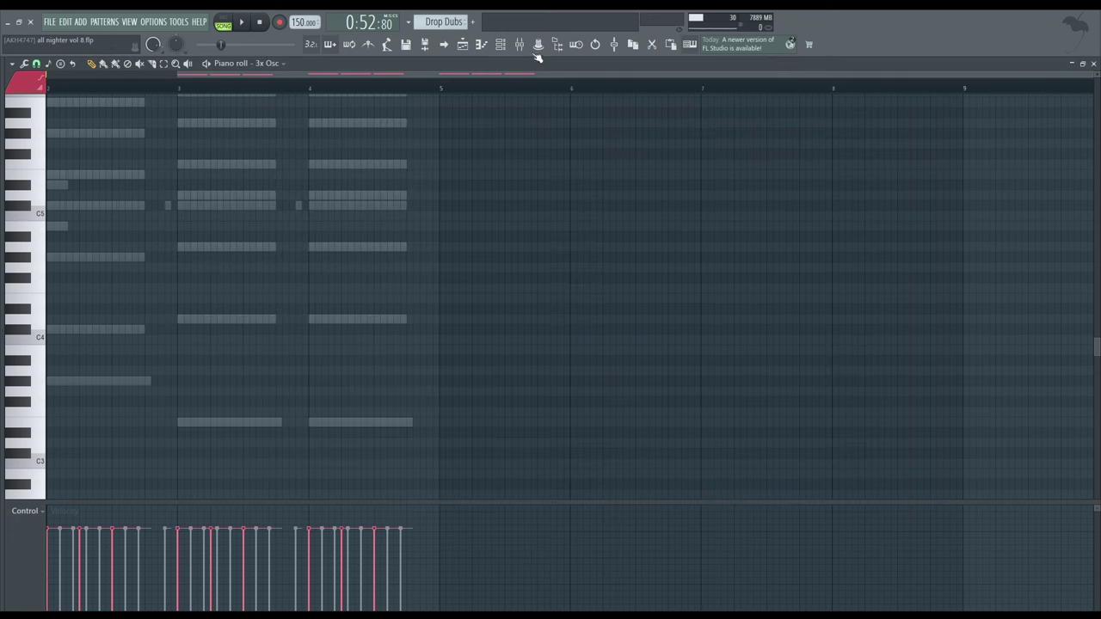
left_click(1095, 64)
key("space")
key("F6")
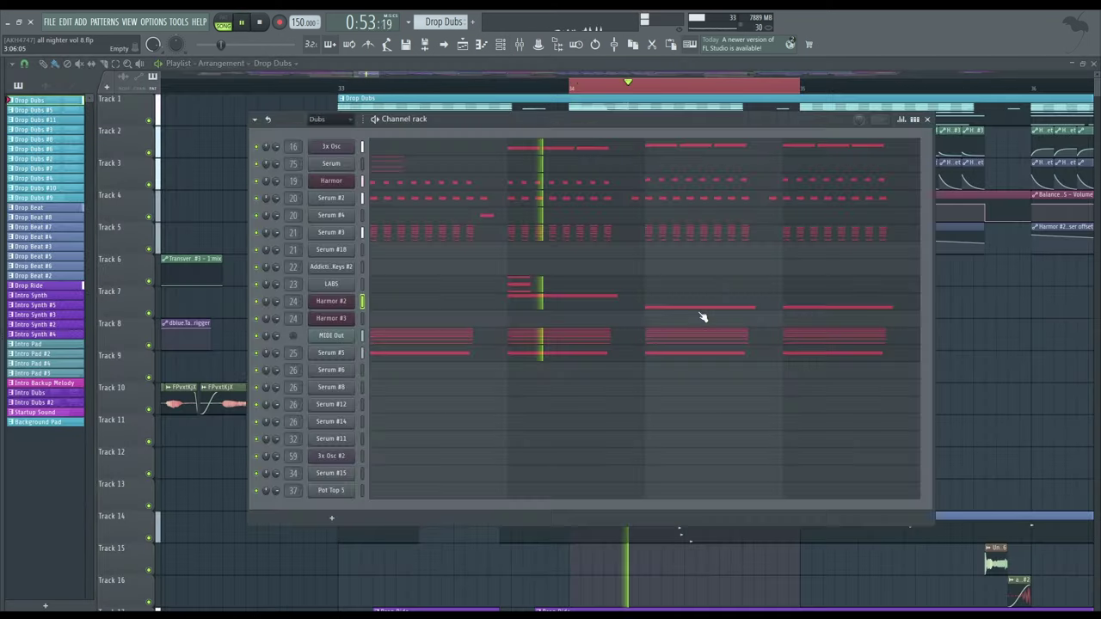
key("F6")
key("space")
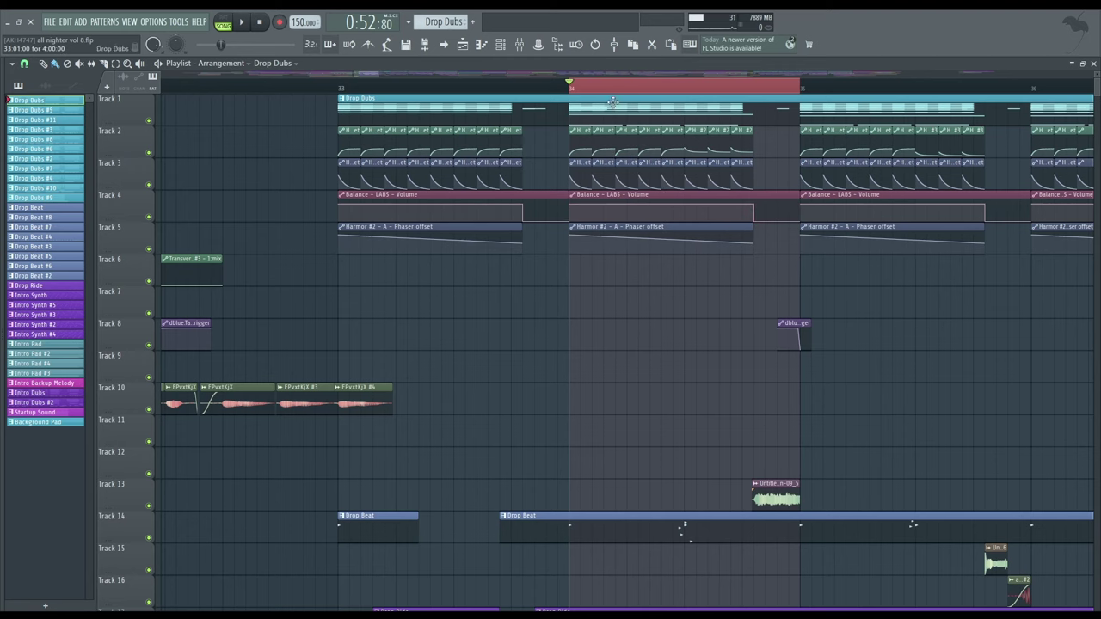
View the kHs Comb Filter on the Harmor #2 mixer track and audition it with the four effects after it bypassed.
left_click(505, 46)
key("F9")
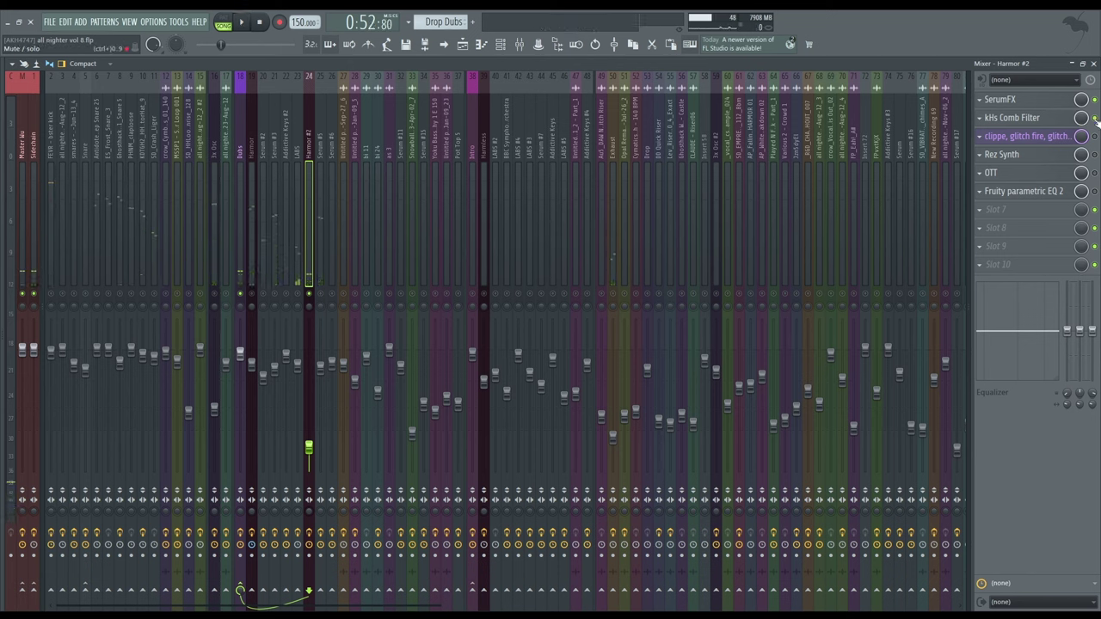
left_click(1050, 120)
left_click_drag(130, 191, 290, 193)
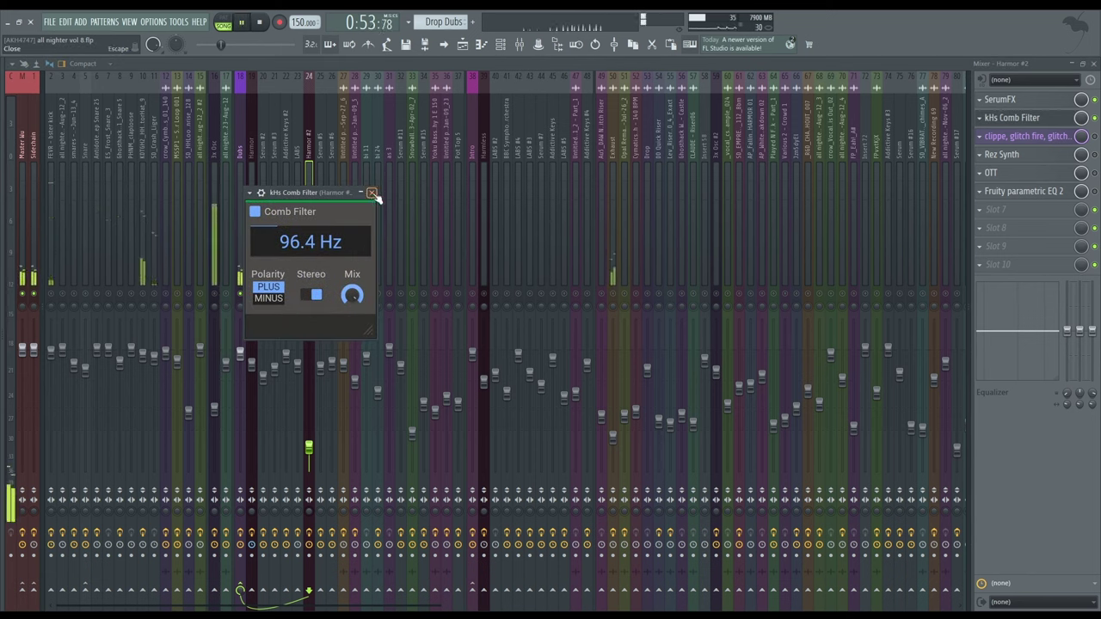
left_click(1033, 118)
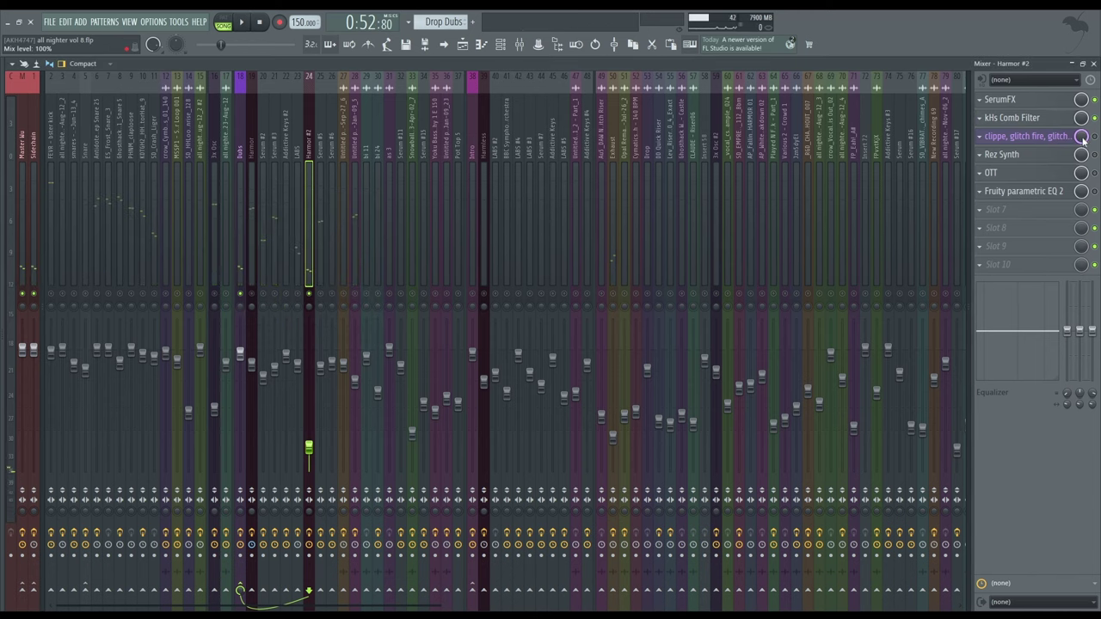
Enable the SpecOps effect on Harmor #2, set its Glitch Fire width to 100% and audition it.
left_click(1058, 140)
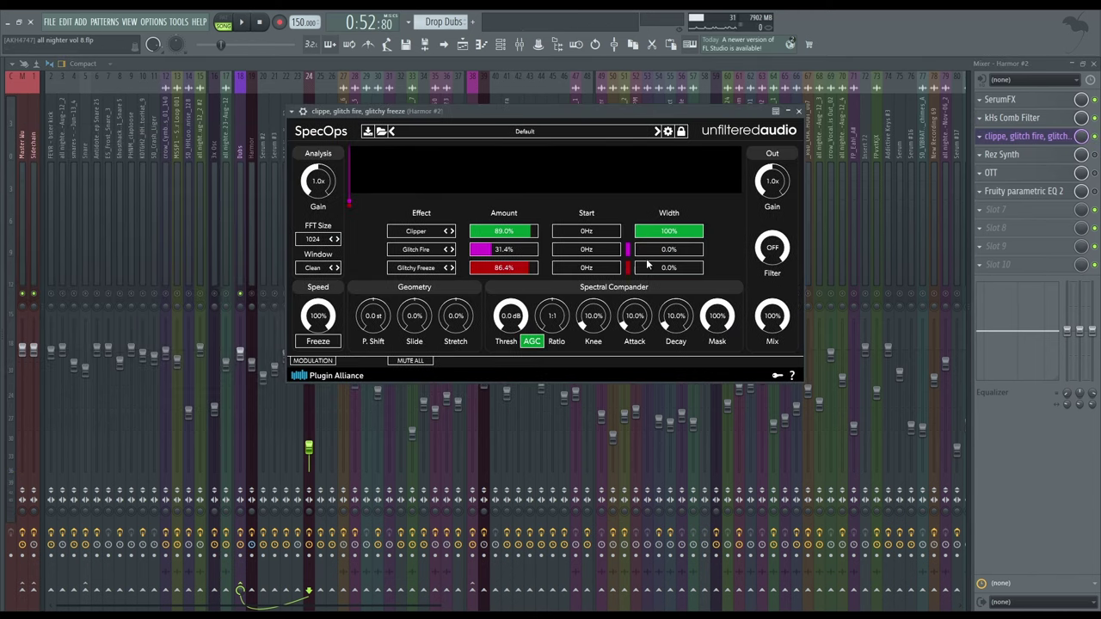
left_click_drag(646, 253, 650, 252)
double_click(650, 252)
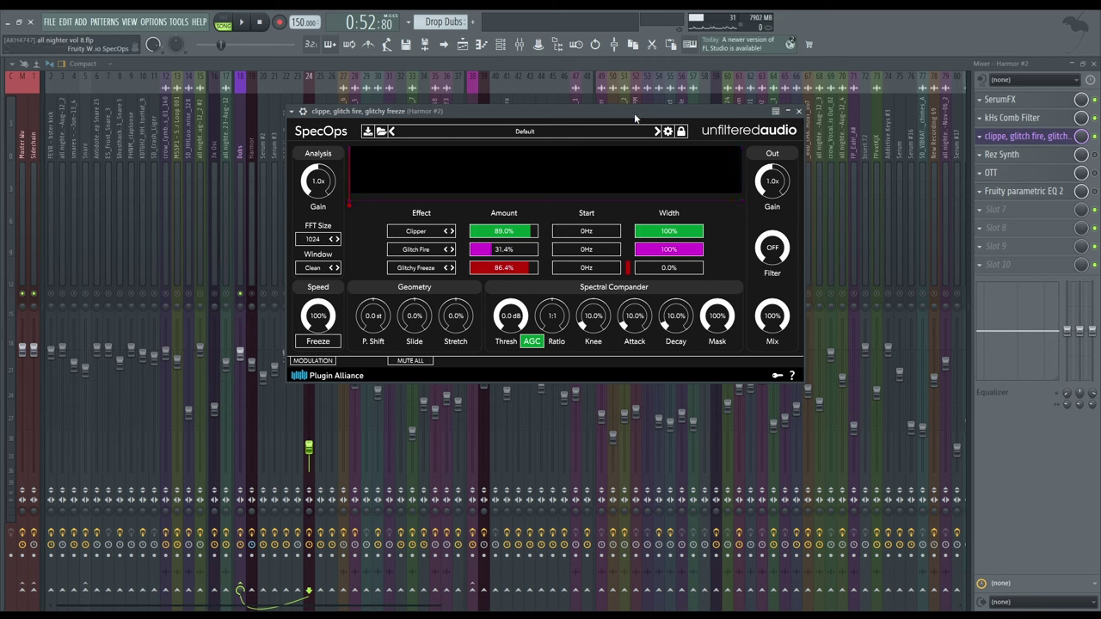
key("space")
key("space")
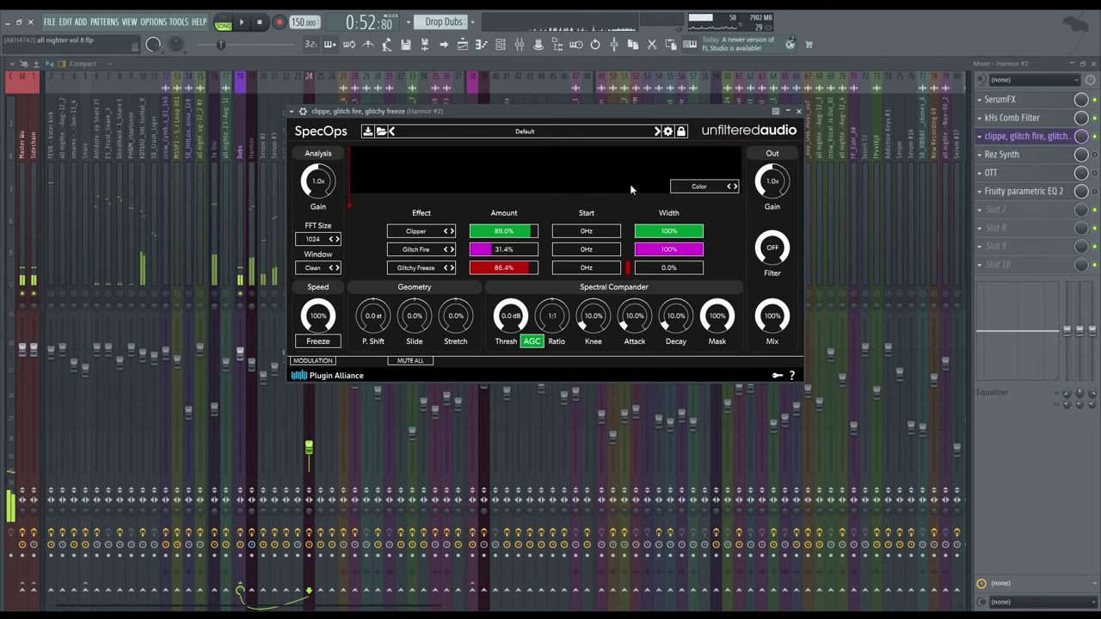
Set SpecOps' Glitchy Freeze width to 100%, audition the result and close the effect.
double_click(646, 269)
key("space")
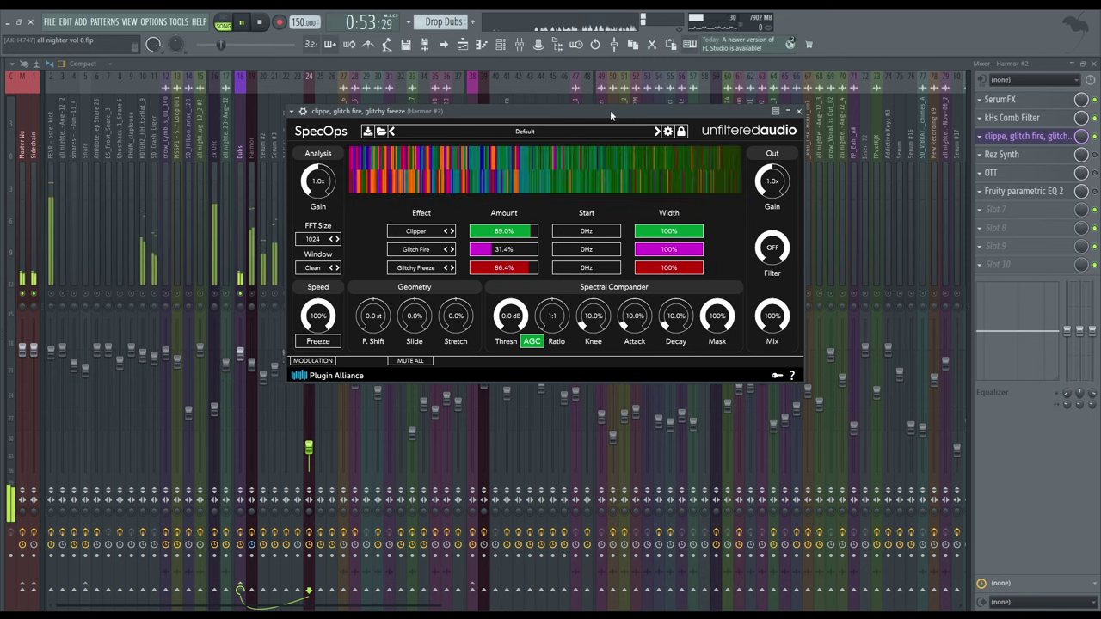
key("space")
left_click(1057, 136)
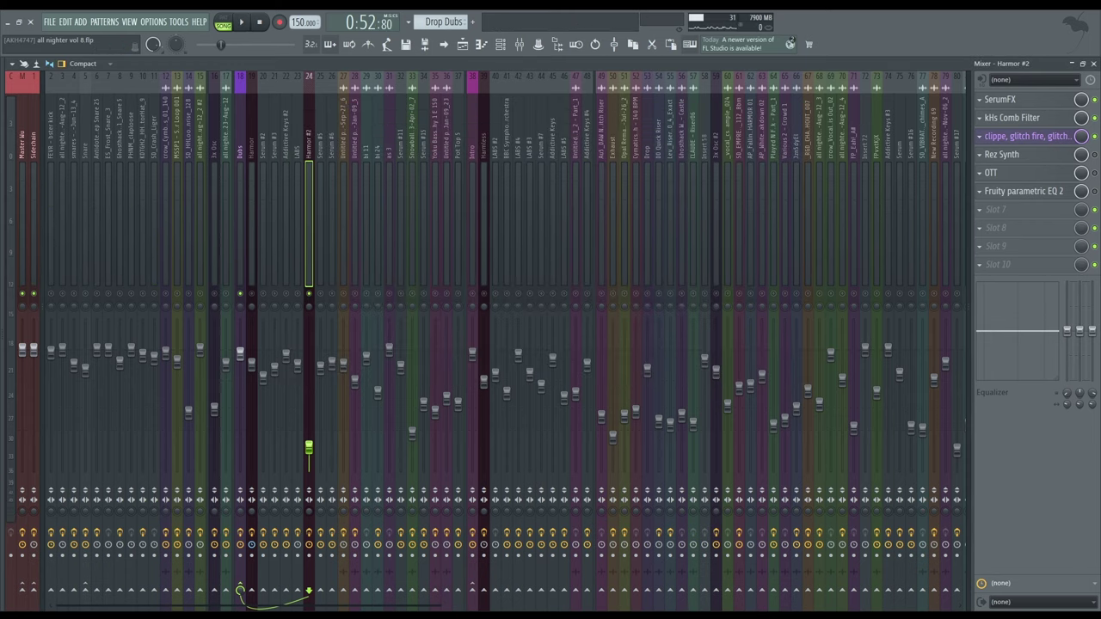
Enable Rez Synth on the Harmor #2 track, view its settings, audition it and close it.
left_click(1085, 158)
left_click_drag(325, 145, 405, 102)
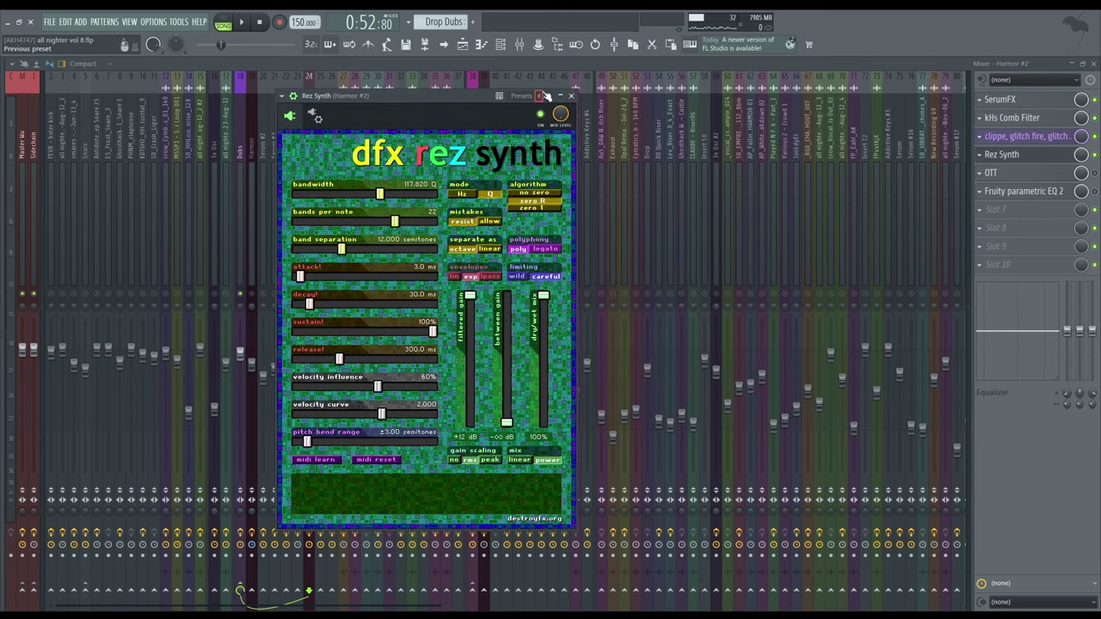
left_click_drag(455, 98, 477, 116)
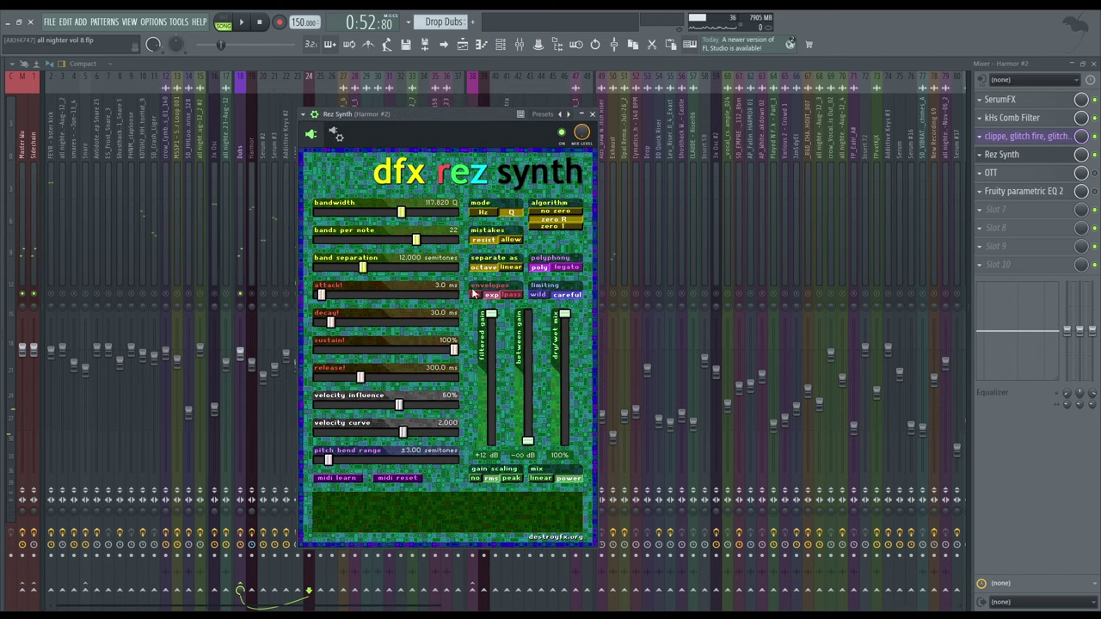
key("space")
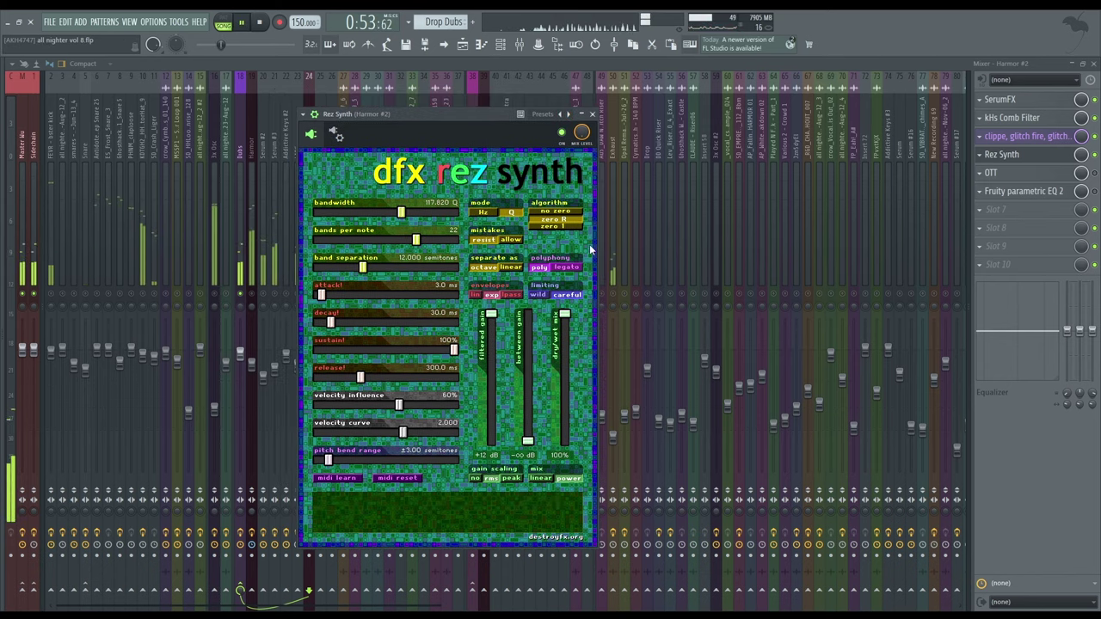
key("space")
left_click(592, 113)
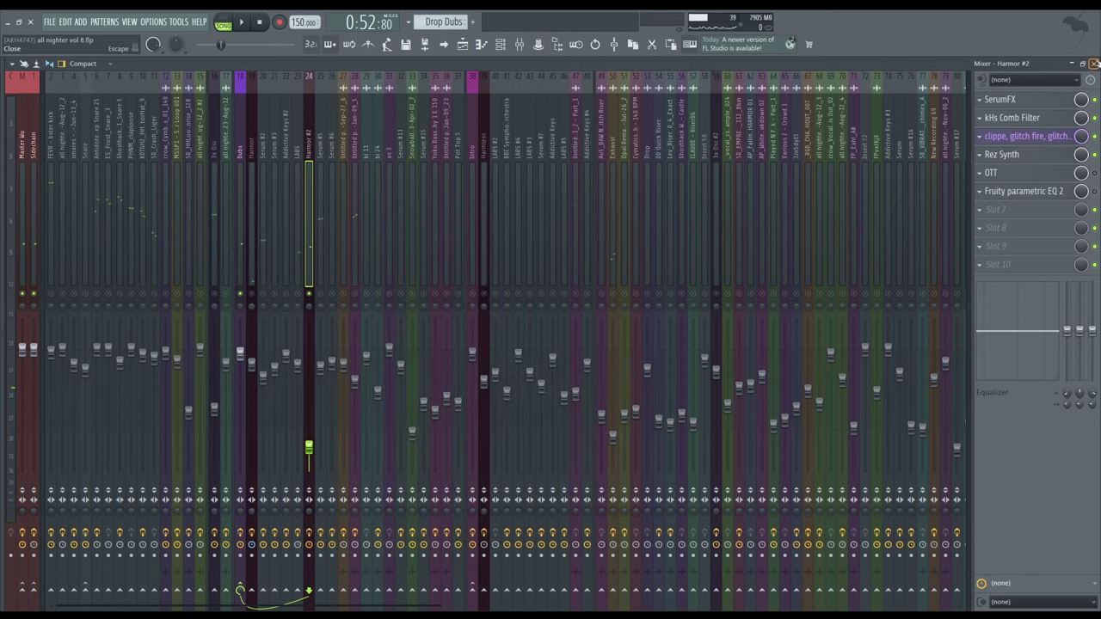
Extend the playlist selection to bars 34–35, move playback to bar 35, audition it and show the Dubs channels.
left_click(1094, 63)
key("F6")
scroll(590, 280, "down", 2)
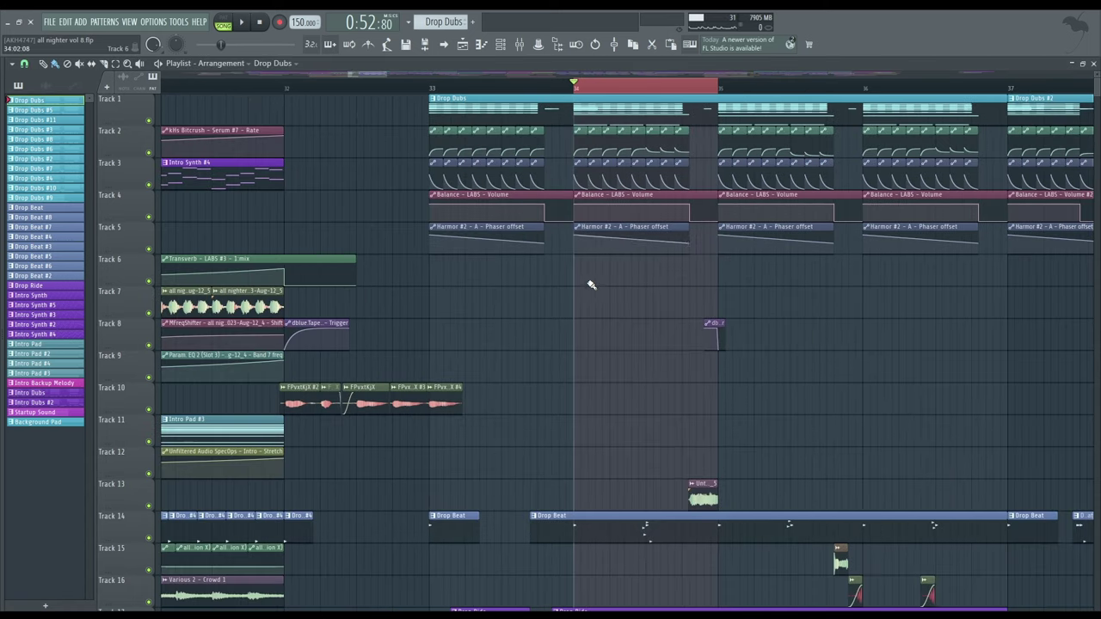
left_click_drag(721, 89, 864, 104)
left_click(723, 83)
key("space")
key("space")
left_click(504, 46)
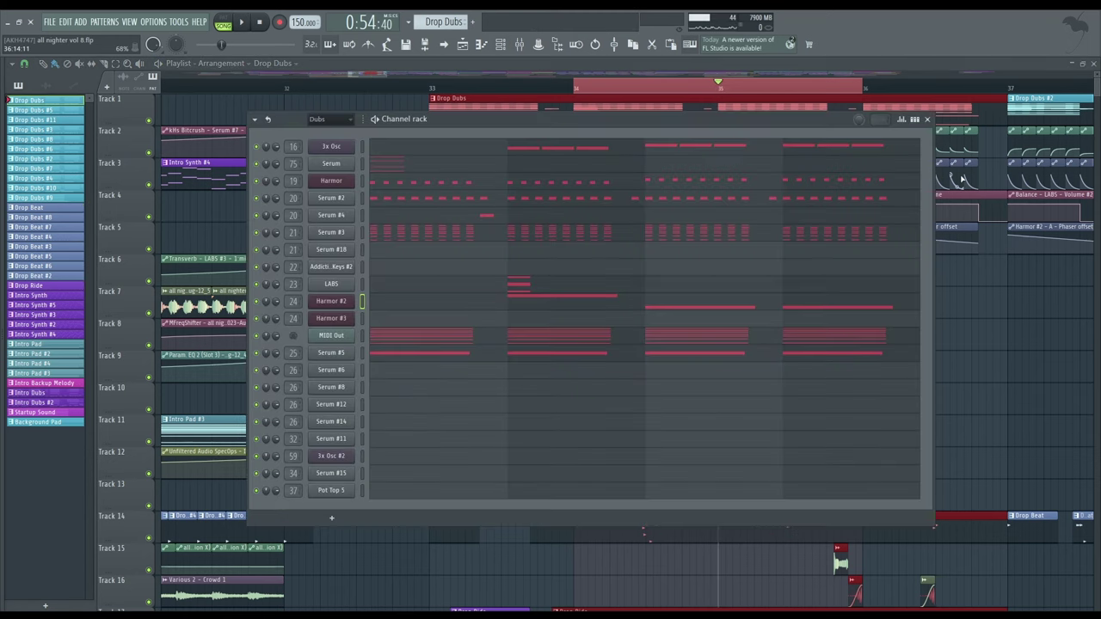
Enable OTT and Fruity parametric EQ 2 on Harmor #2, view the EQ curve and audition the full effect chain.
left_click(519, 45)
left_click(1059, 192)
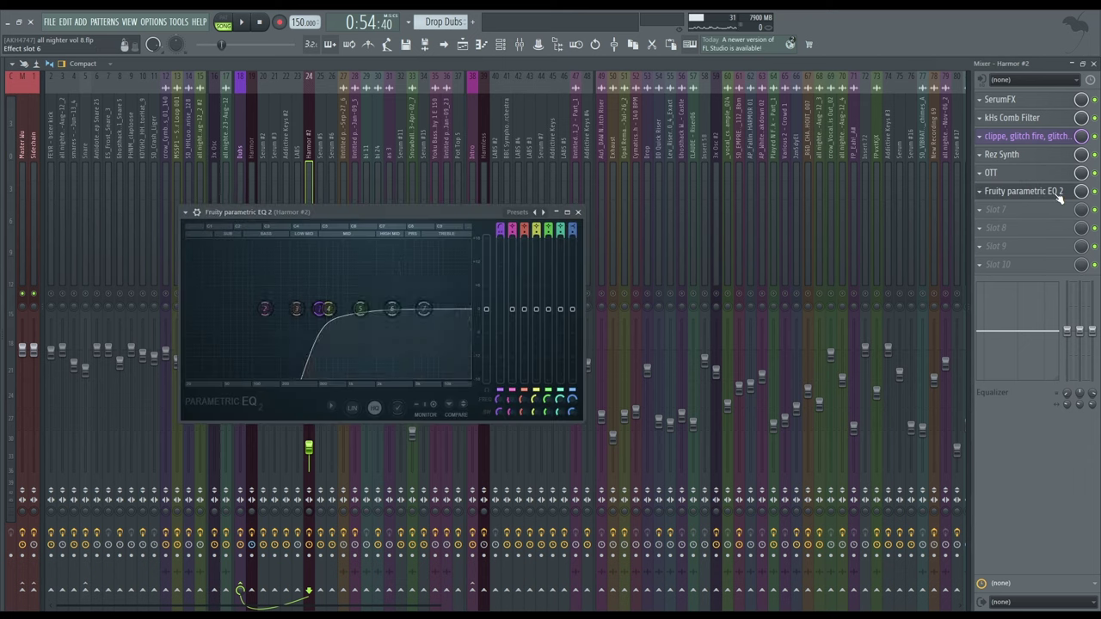
key("space")
left_click(1060, 193)
key("space")
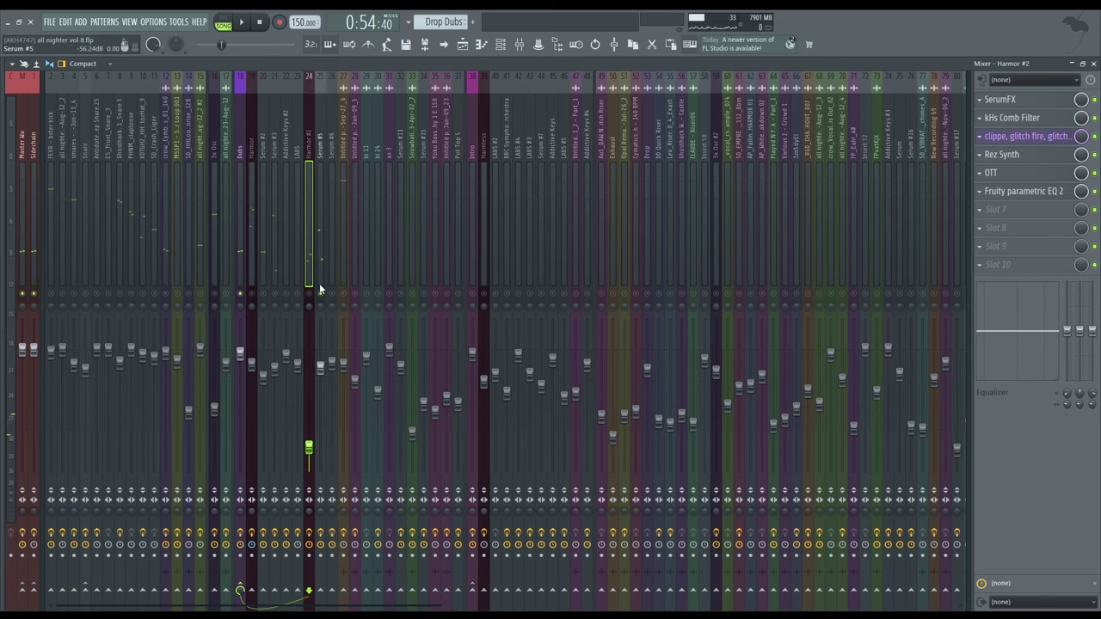
Return to the playlist and place the playback position at bar 41, where Drop Dubs #3 starts.
key("F5")
scroll(529, 283, "down", 3)
scroll(690, 376, "down", 2)
scroll(597, 388, "up", 4)
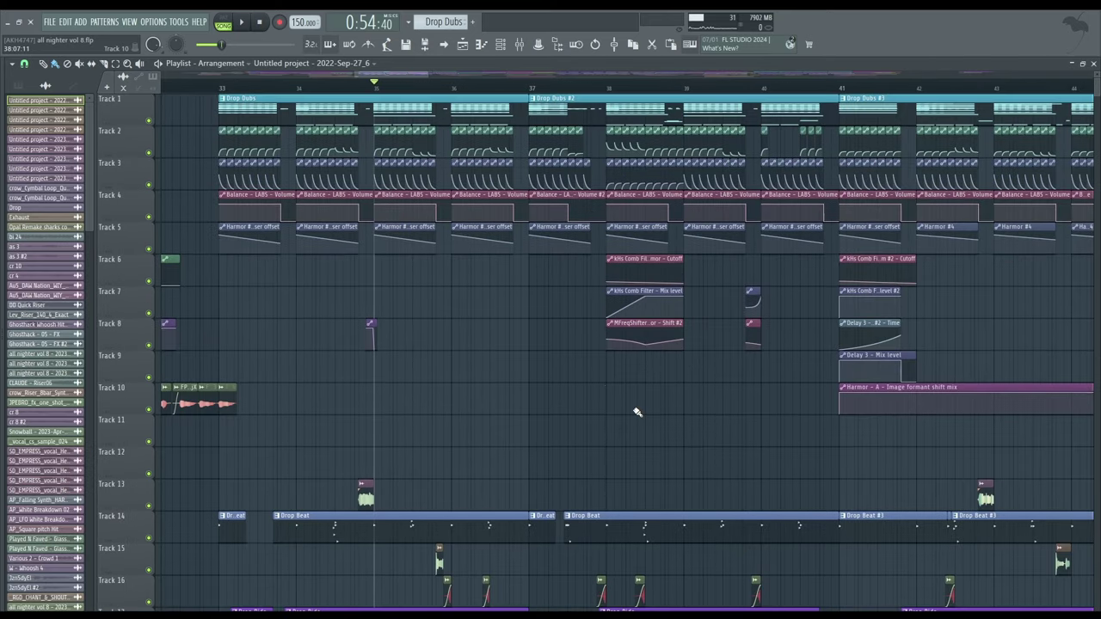
scroll(657, 418, "down", 7)
scroll(730, 369, "up", 6)
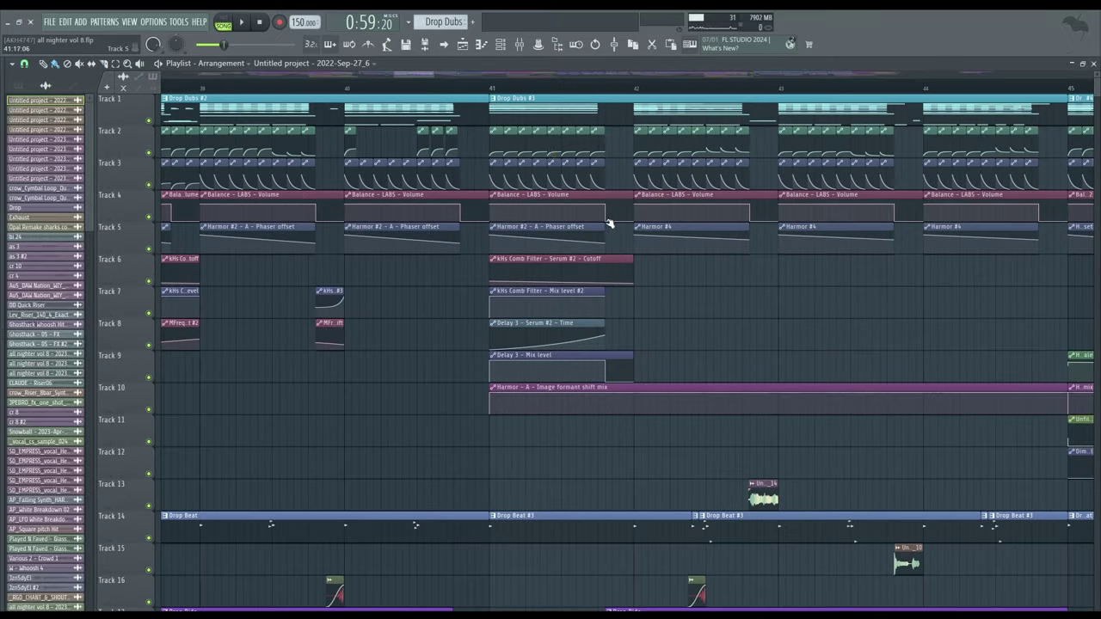
scroll(523, 135, "up", 2, "ctrl")
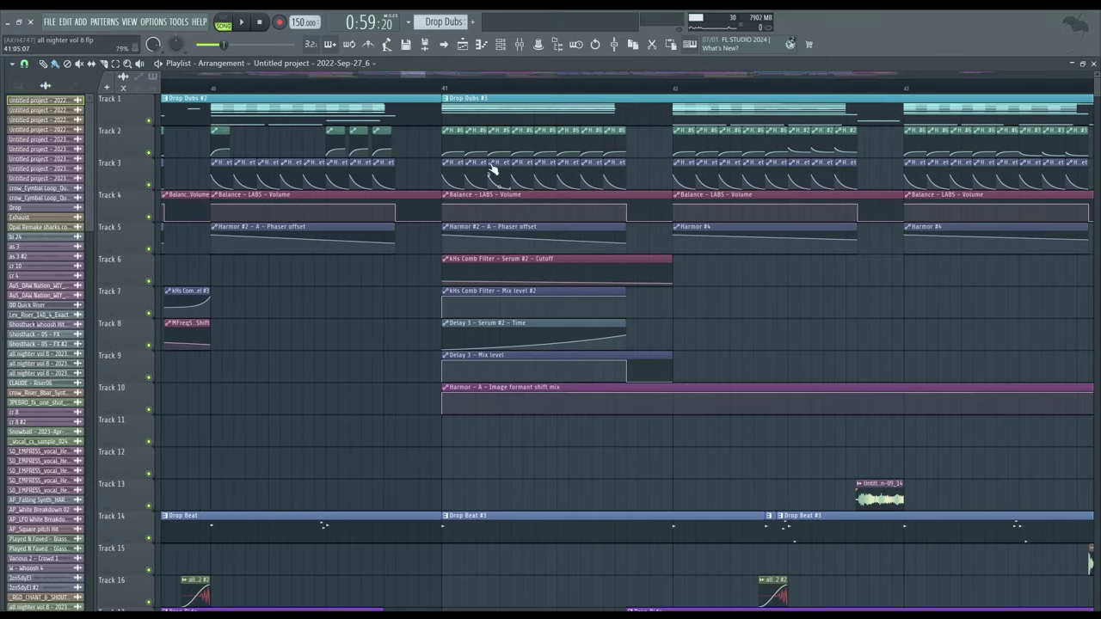
left_click(448, 87)
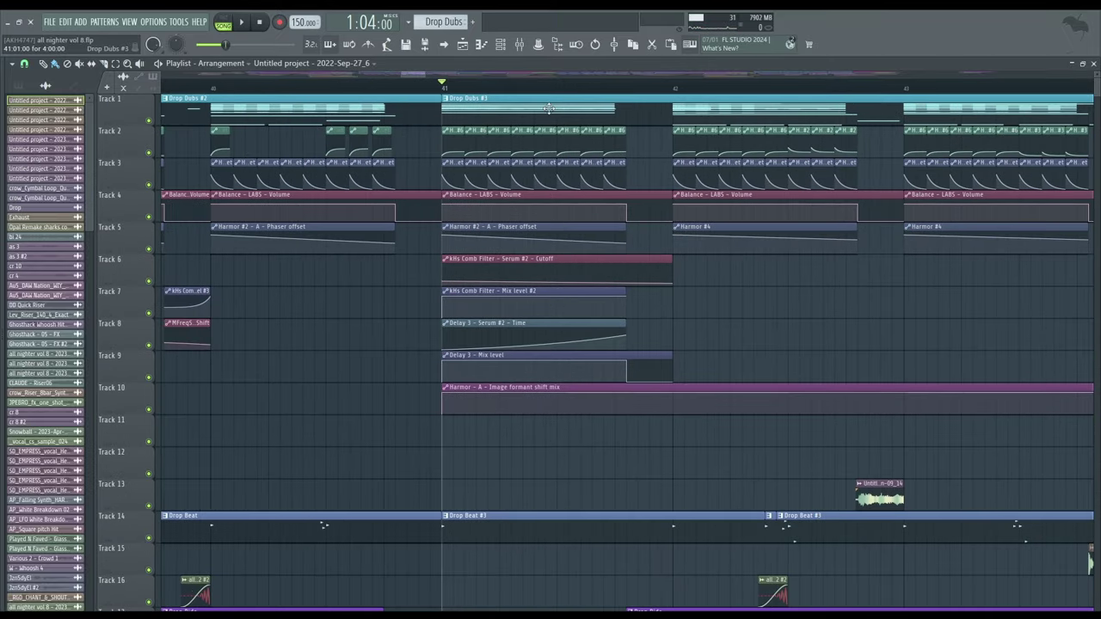
Solo the Dubs bus in the mixer and play from bar 41.
left_click(520, 47)
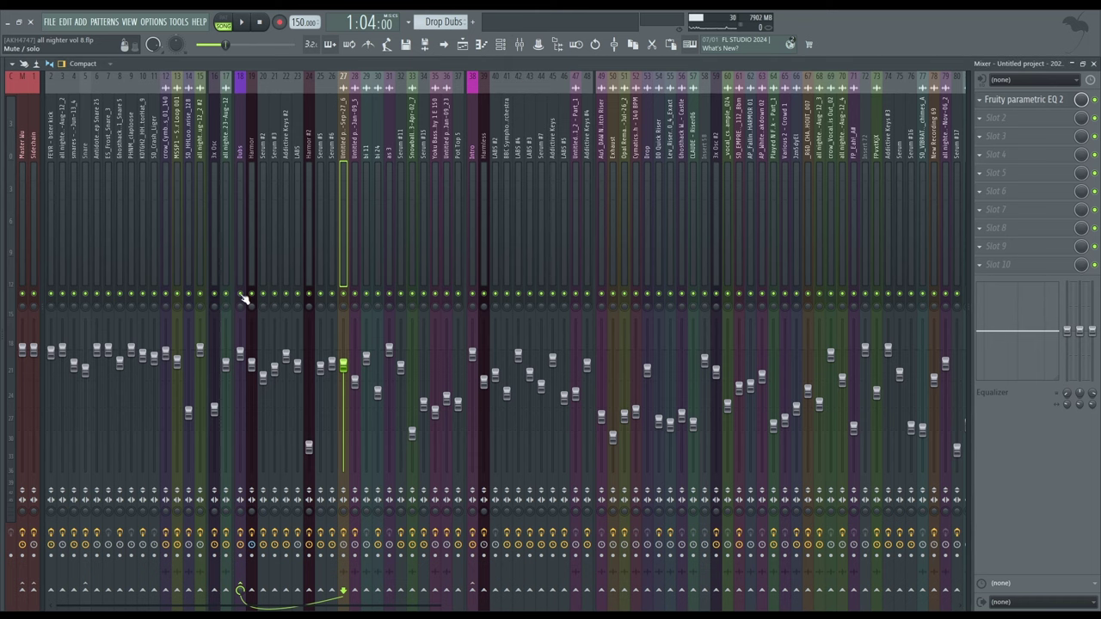
key("space")
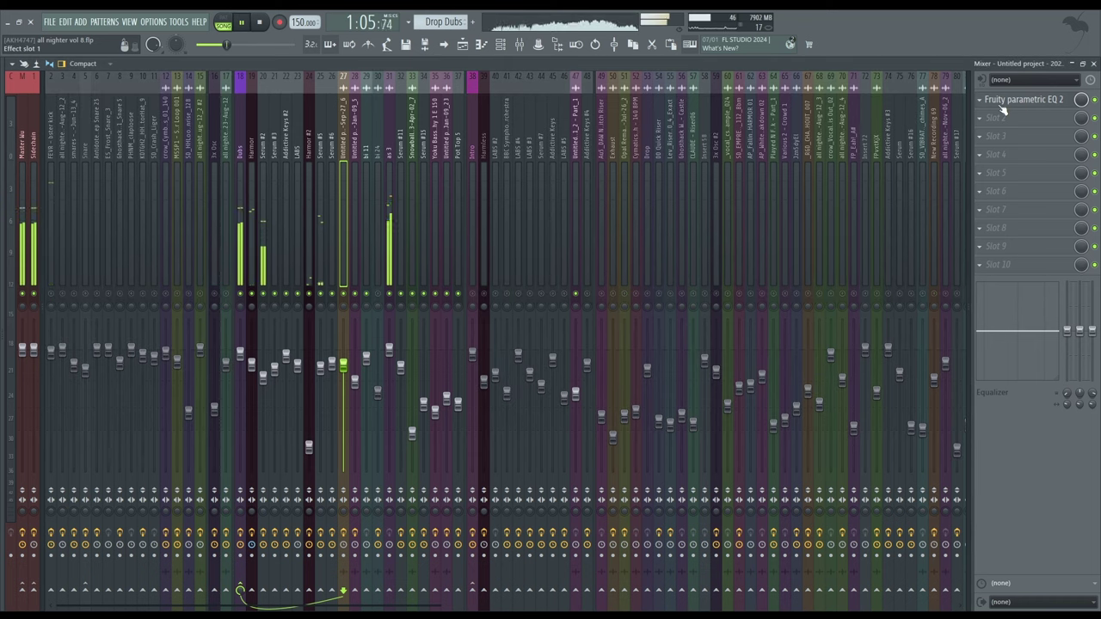
key("space")
Select and solo the Serum #2 mixer track, and play from bar 41 to hear it.
left_click(274, 163)
left_click(264, 163)
key("space")
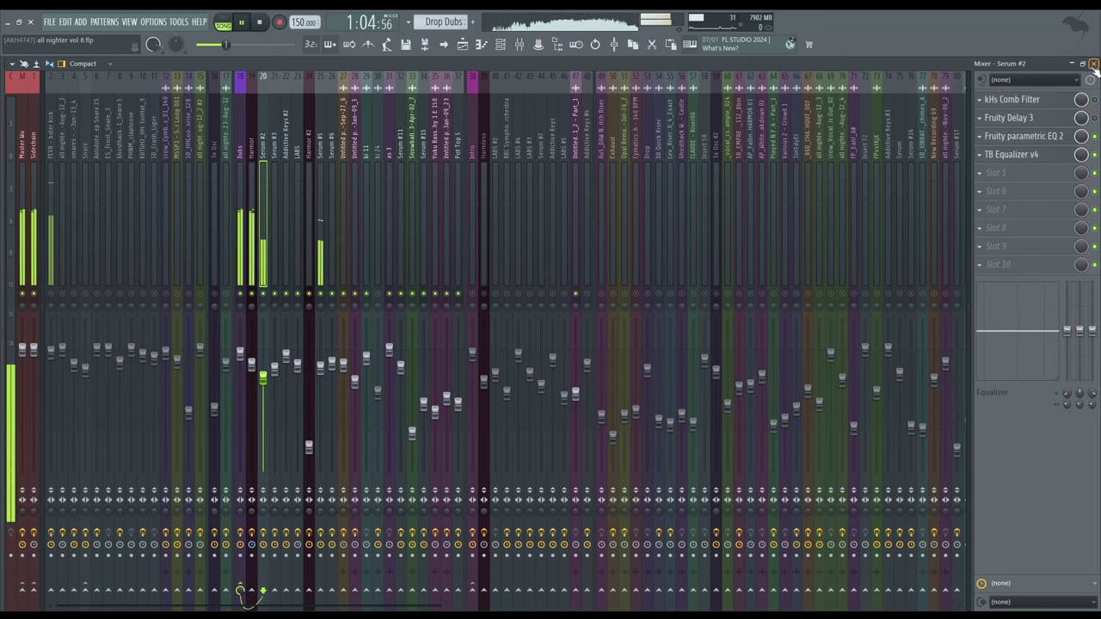
key("space")
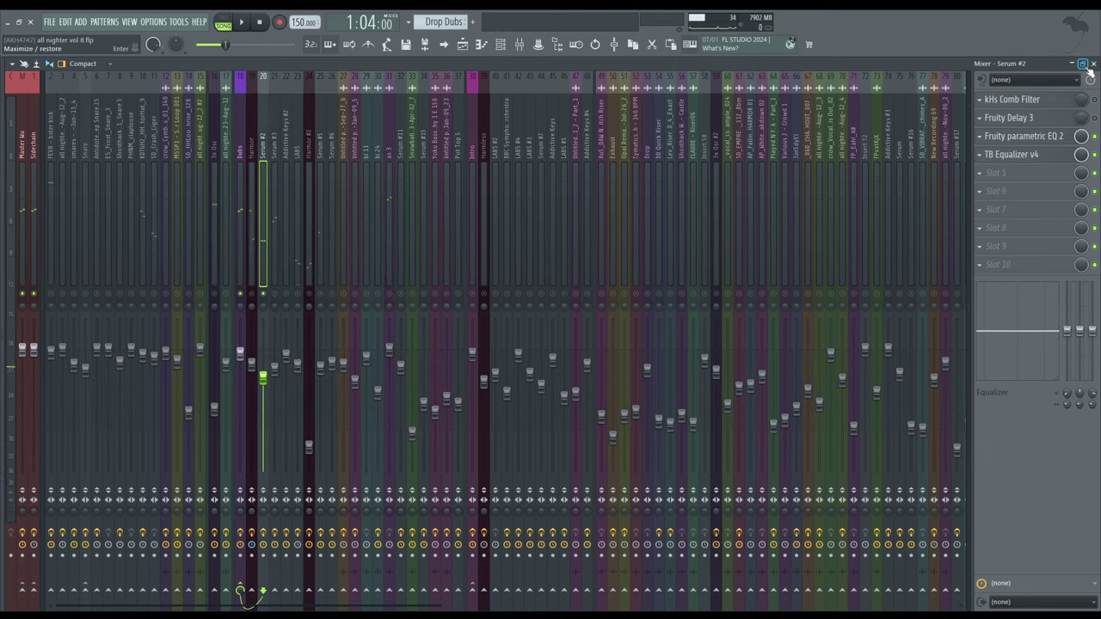
Return to the Serum #2 mixer track after checking the channel rack, and audition it with kHs Comb Filter enabled.
left_click(1093, 65)
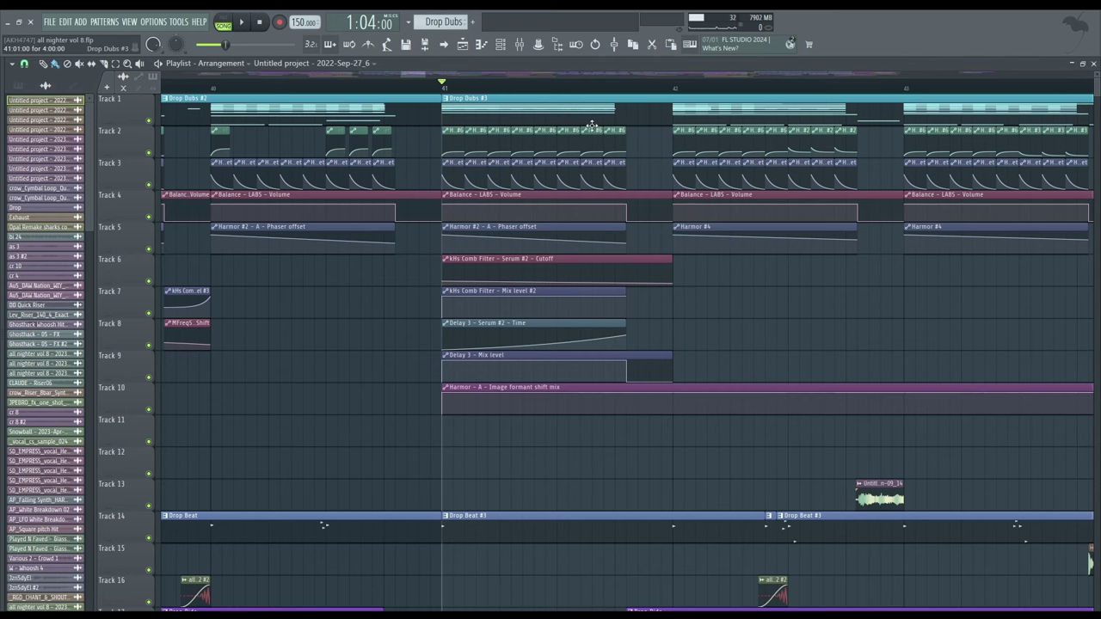
left_click(501, 44)
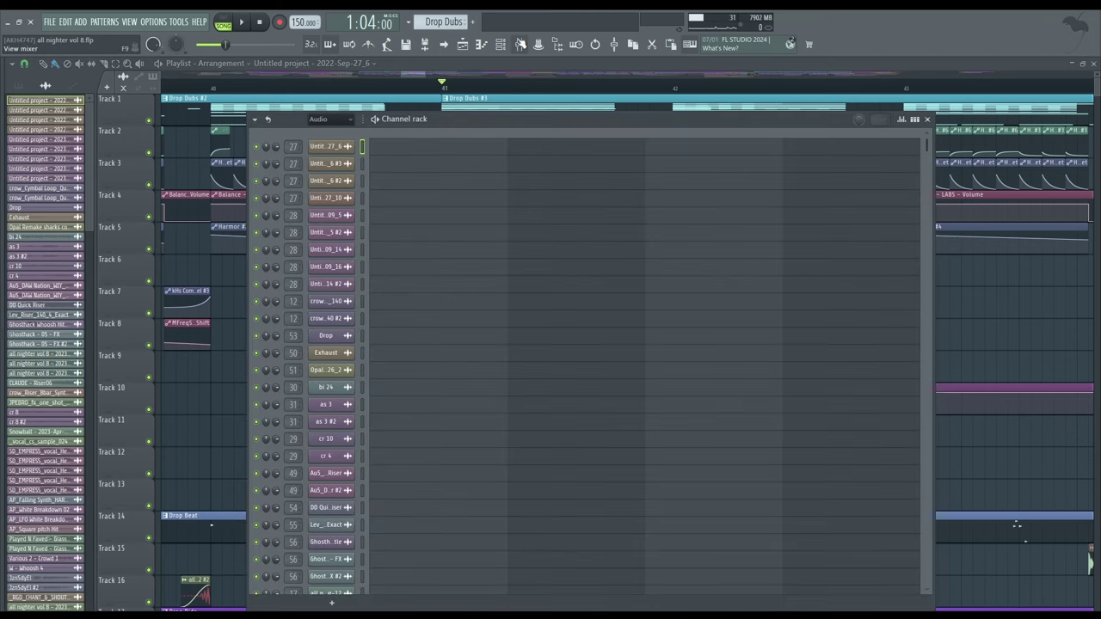
key("F9")
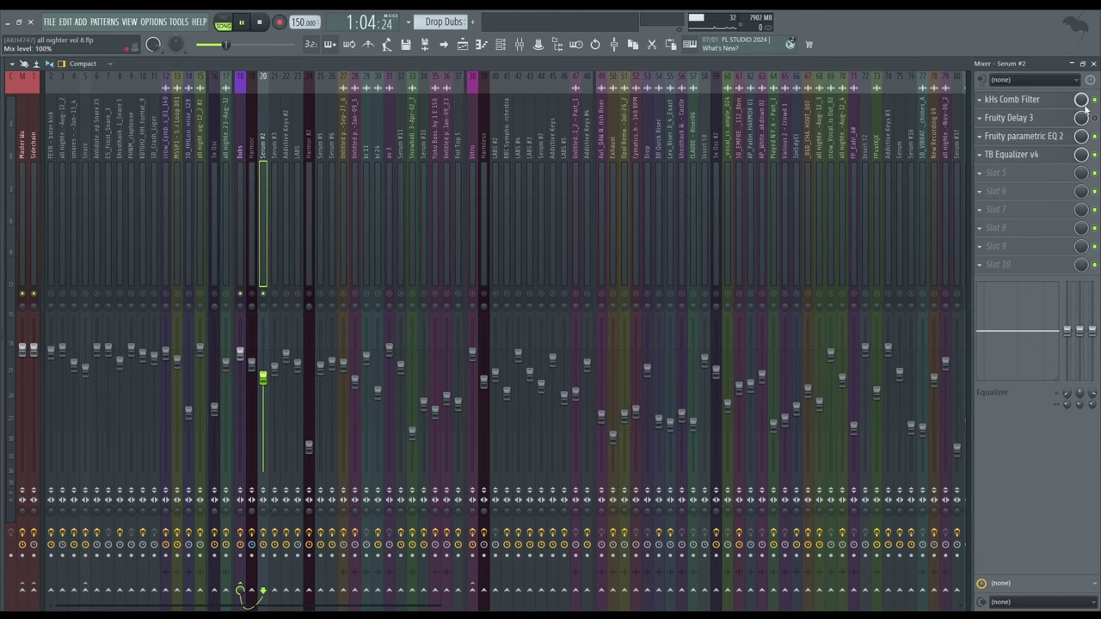
key("space")
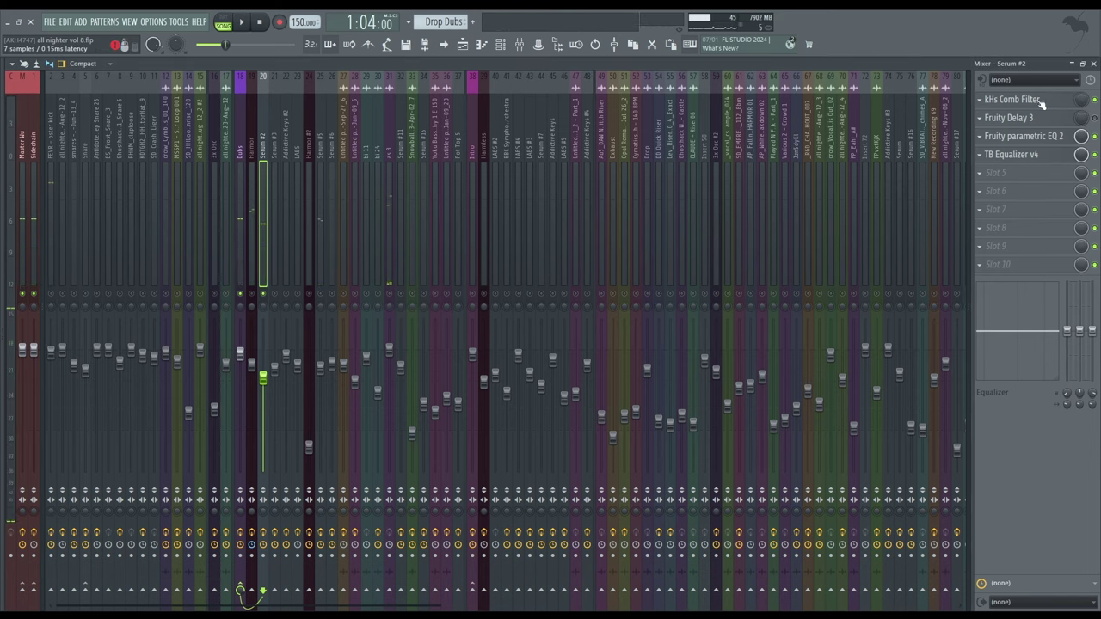
Enable Fruity Delay 3 on Serum #2, examine its settings while auditioning bar 41, and close it and the mixer.
left_click(1034, 124)
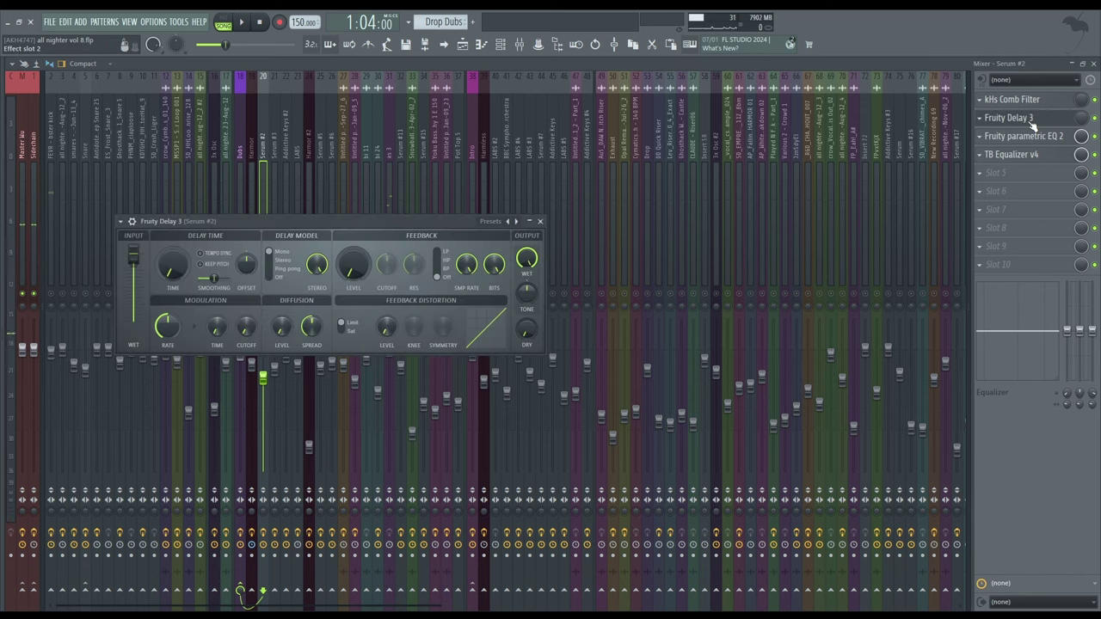
left_click_drag(224, 225, 449, 164)
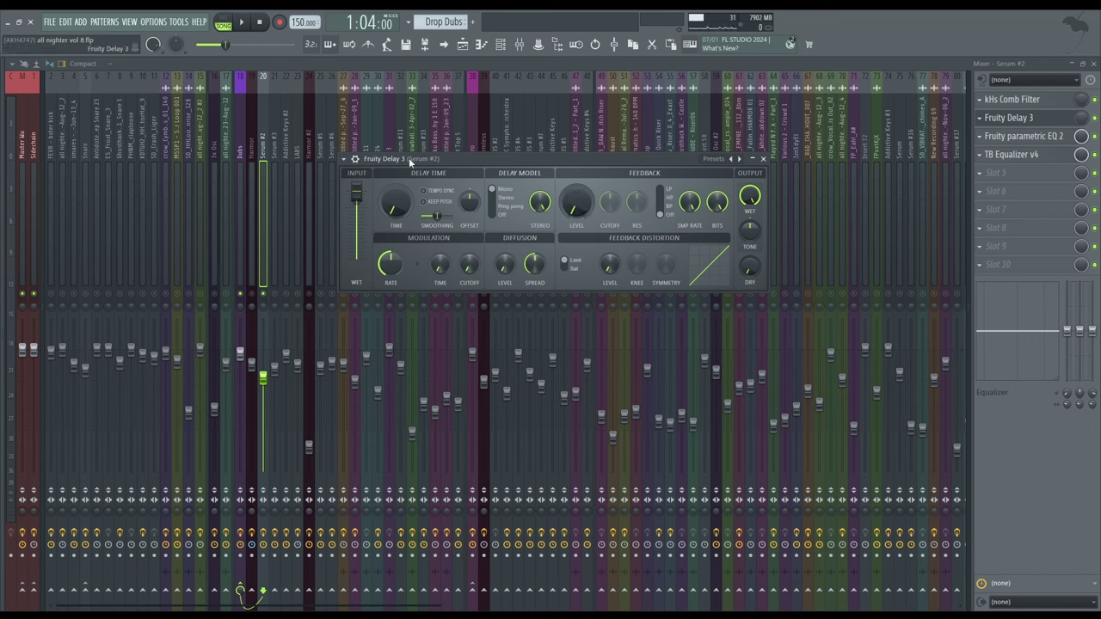
key("space")
left_click_drag(459, 169, 500, 163)
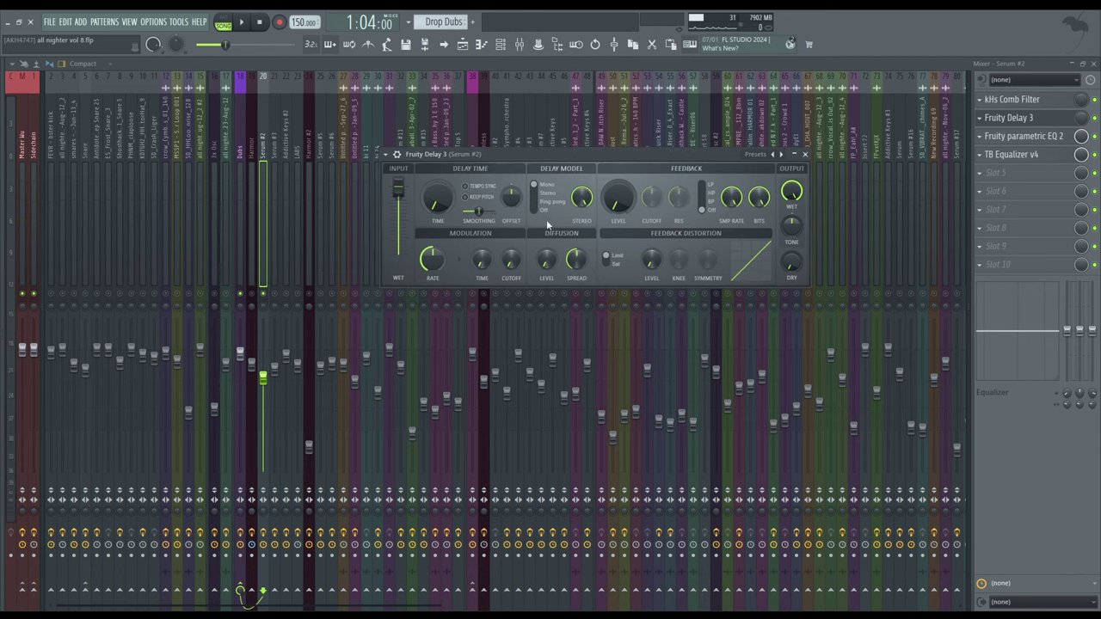
key("space")
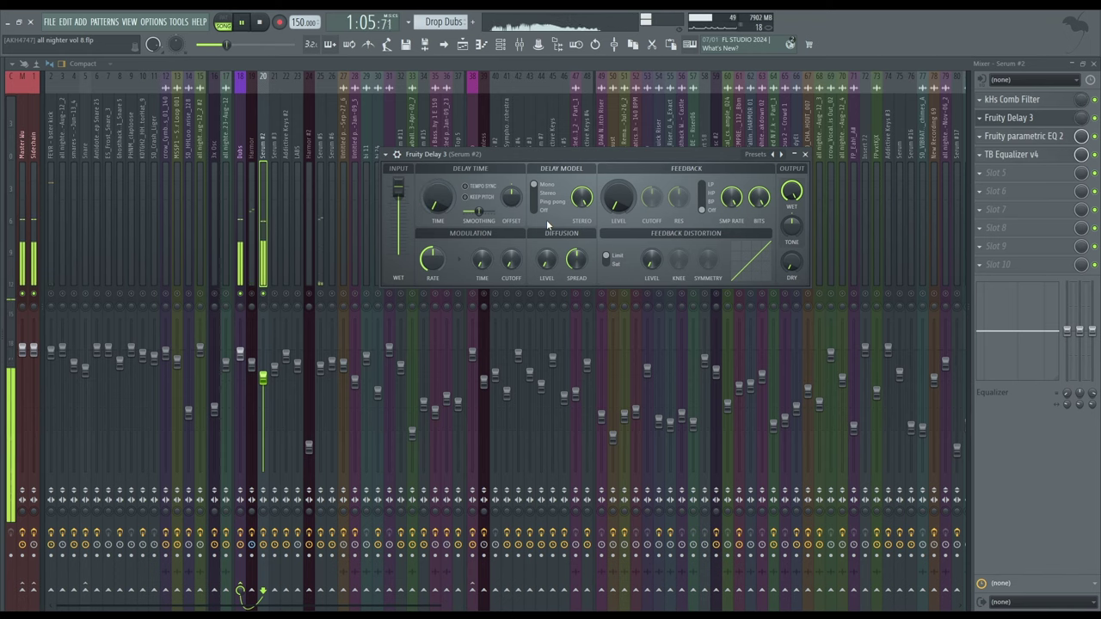
key("space")
left_click(805, 154)
left_click(1093, 64)
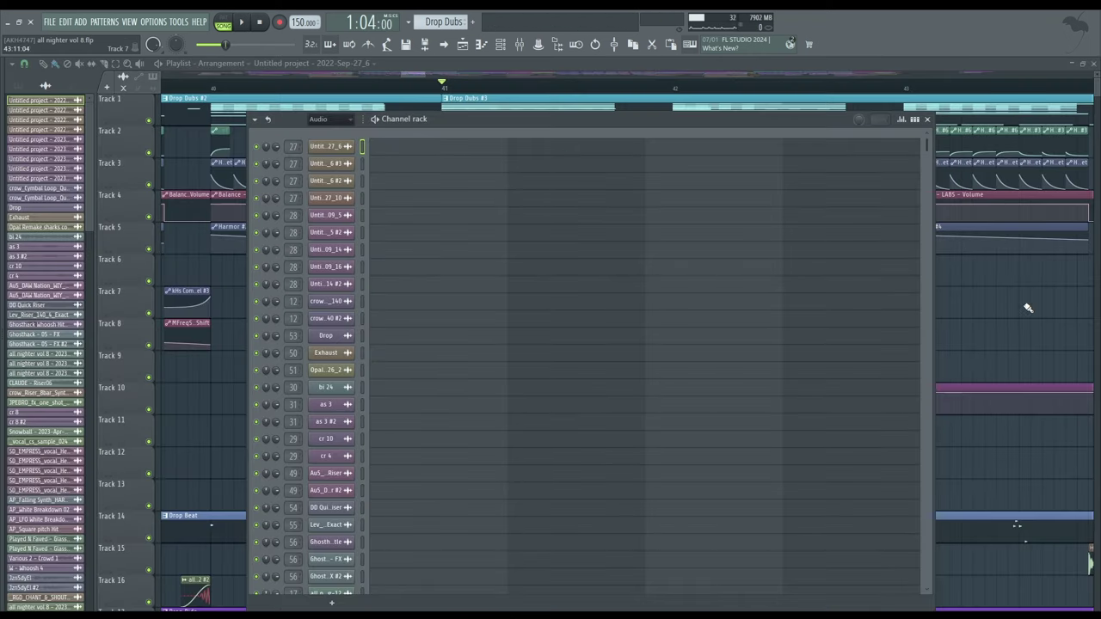
Hide the channel rack and play the arrangement from bar 42 into the Drop Dubs #4 section.
key("F6")
scroll(641, 236, "down", 2)
scroll(723, 254, "up", 3)
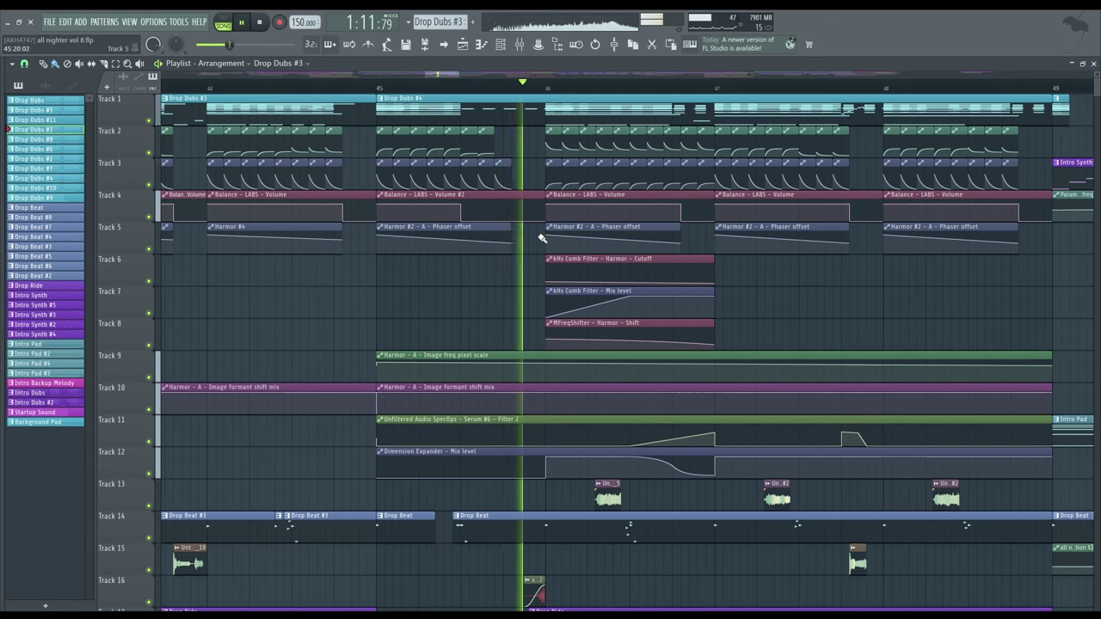
key("space")
scroll(482, 112, "up", 2)
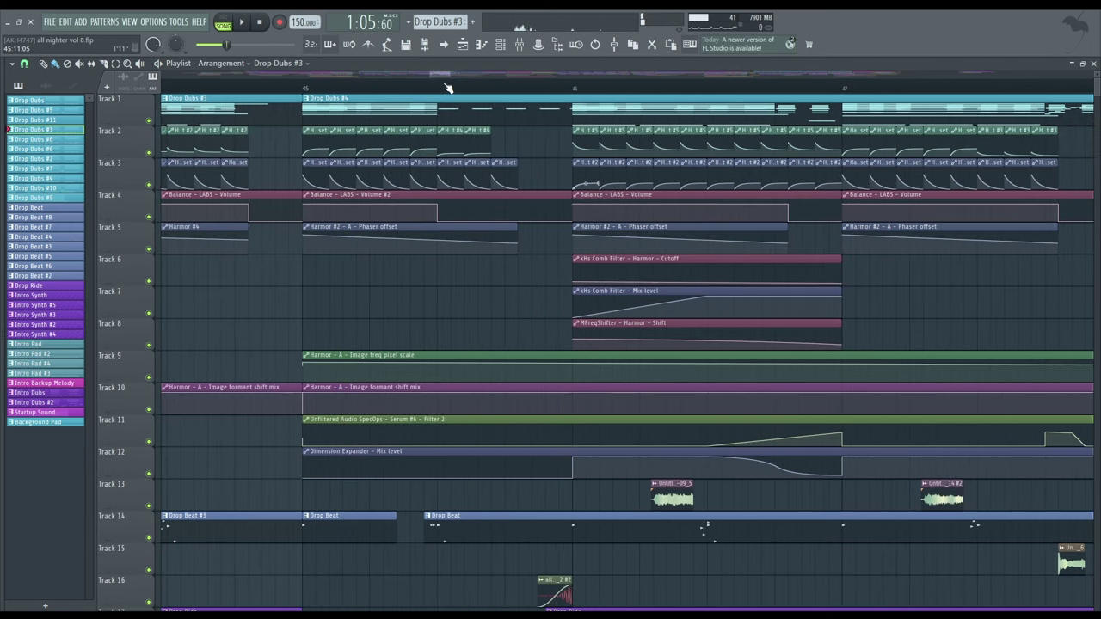
Place the playback position midway through bar 45 and view the Serum #4 instrument from the Dubs channels.
left_click(437, 86)
left_click(502, 45)
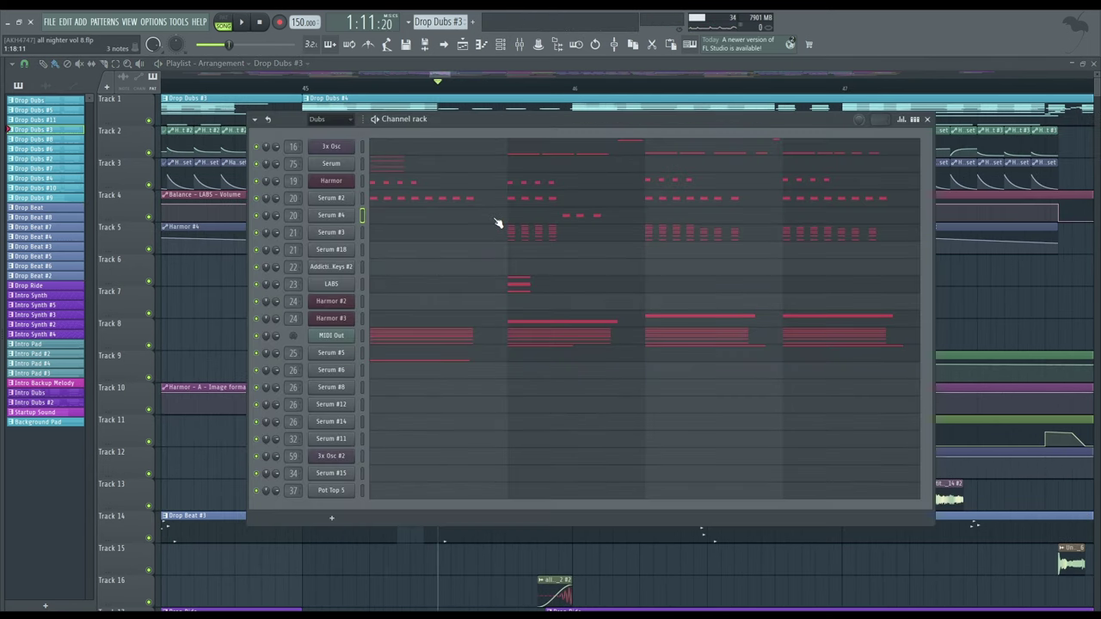
left_click(352, 218)
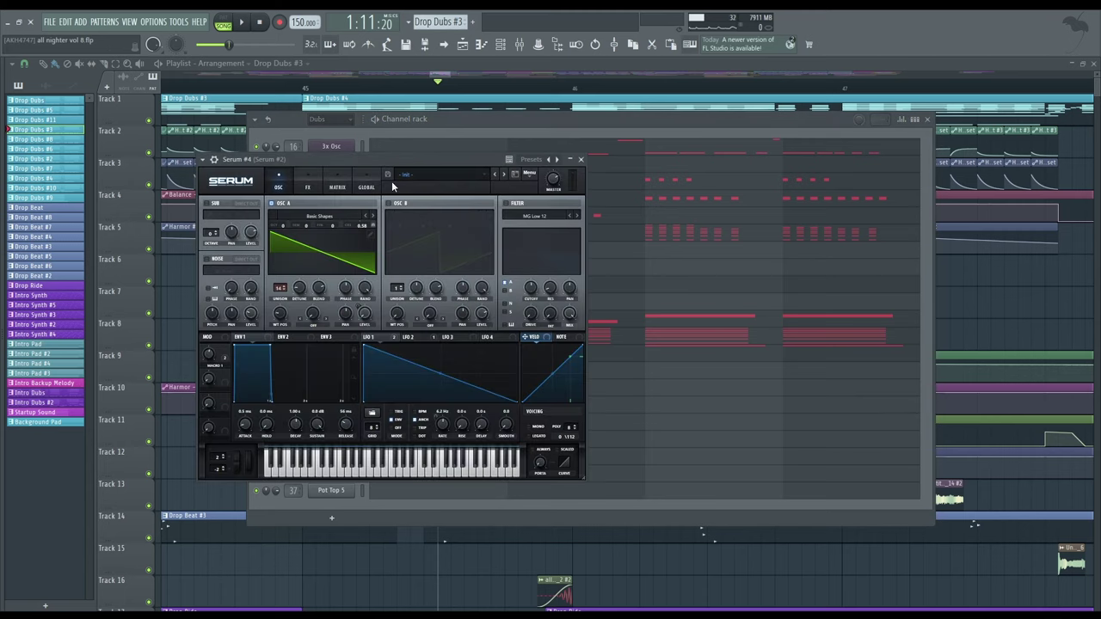
left_click(581, 159)
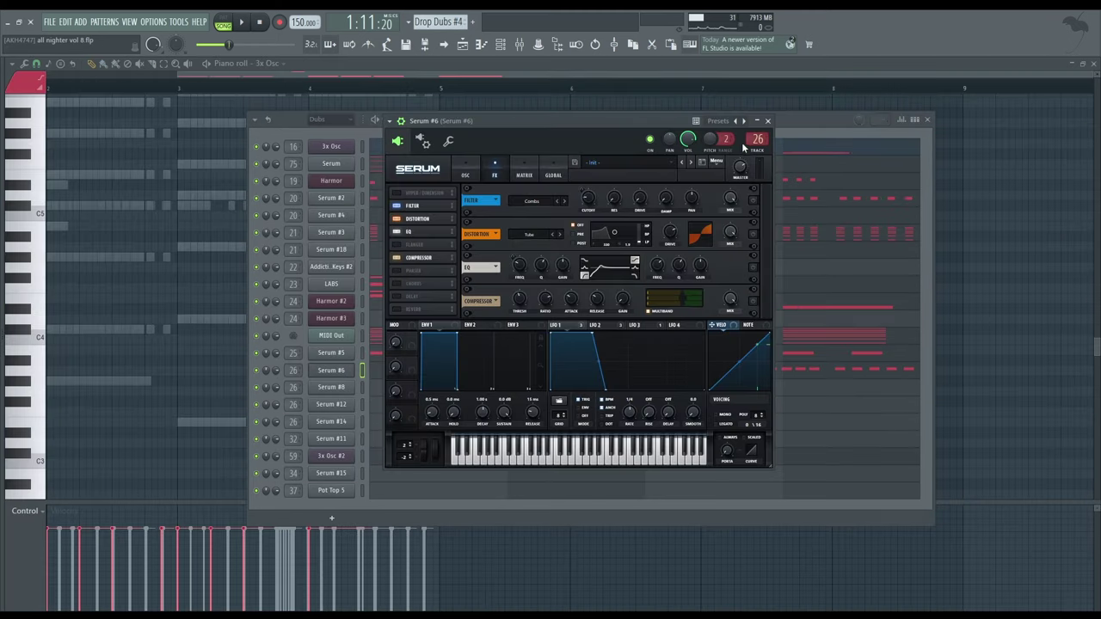
Examine Serum #6's oscillators, viewing oscillator B's wavetable in 3D and in the wavetable editor, and close the editor.
left_click(755, 141)
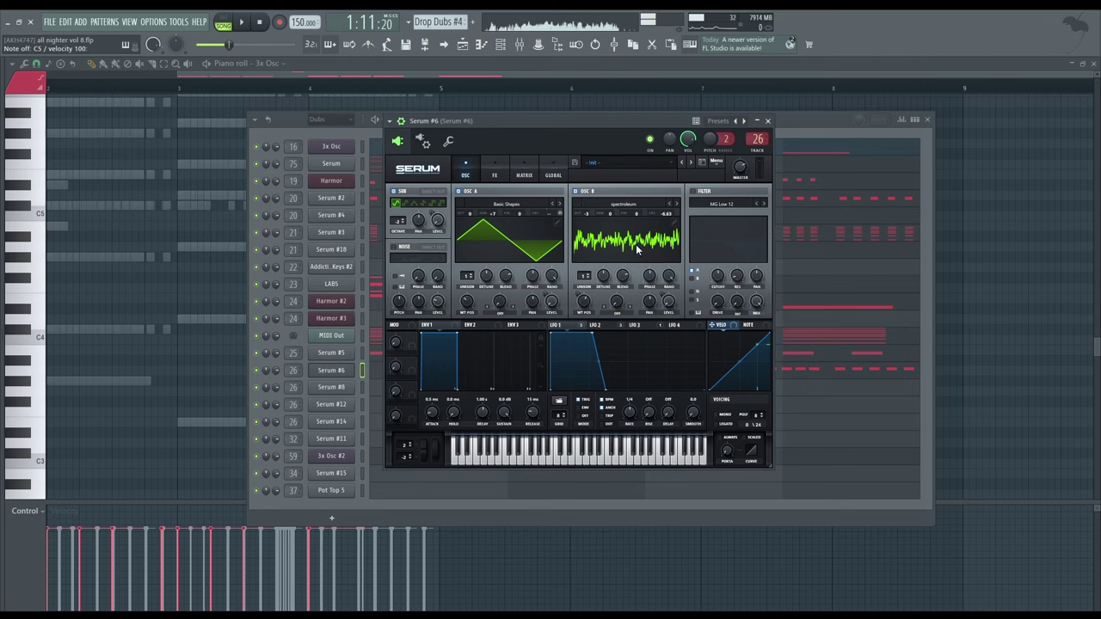
left_click(654, 248)
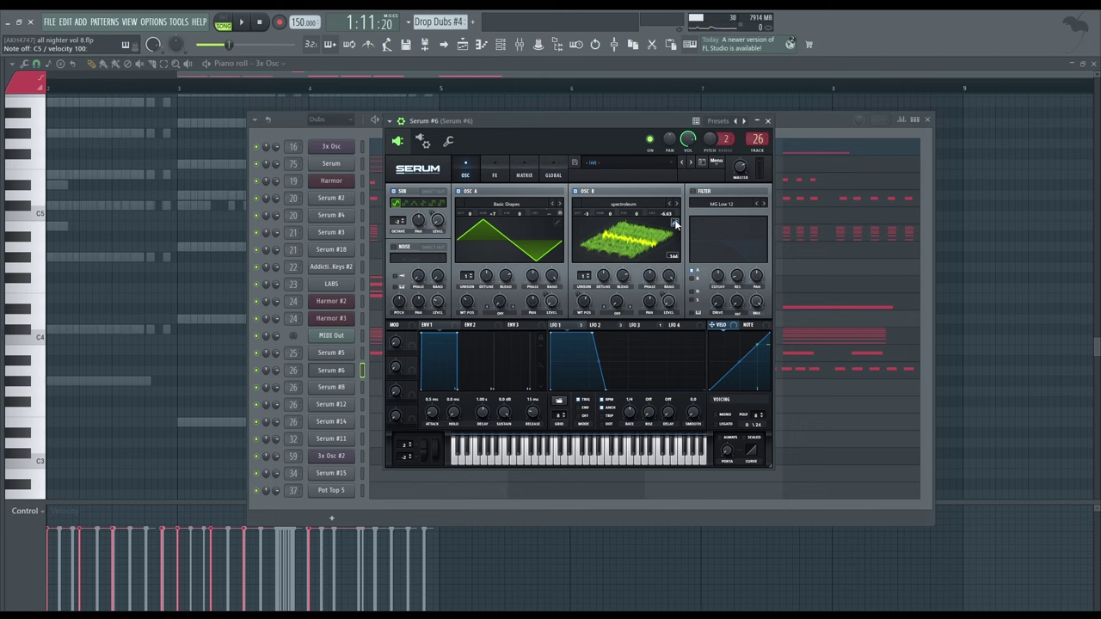
left_click(674, 223)
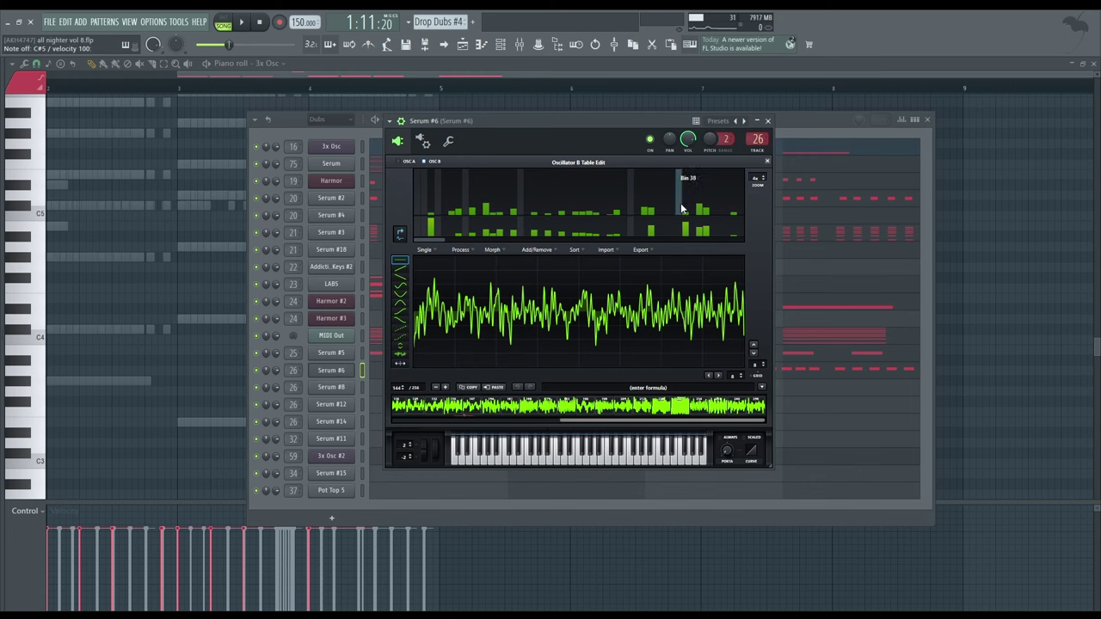
left_click(767, 160)
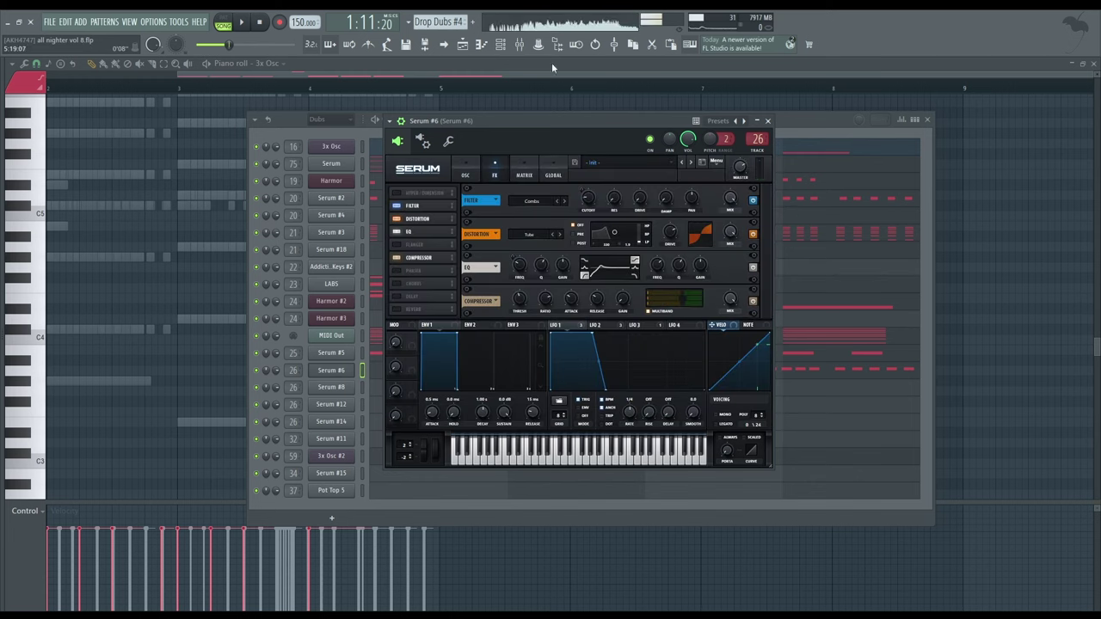
Check the mp3ify, threshold freeze effect on Serum #6's mixer track, audition the sound, and close the mixer and Serum to return to the playlist.
left_click(519, 44)
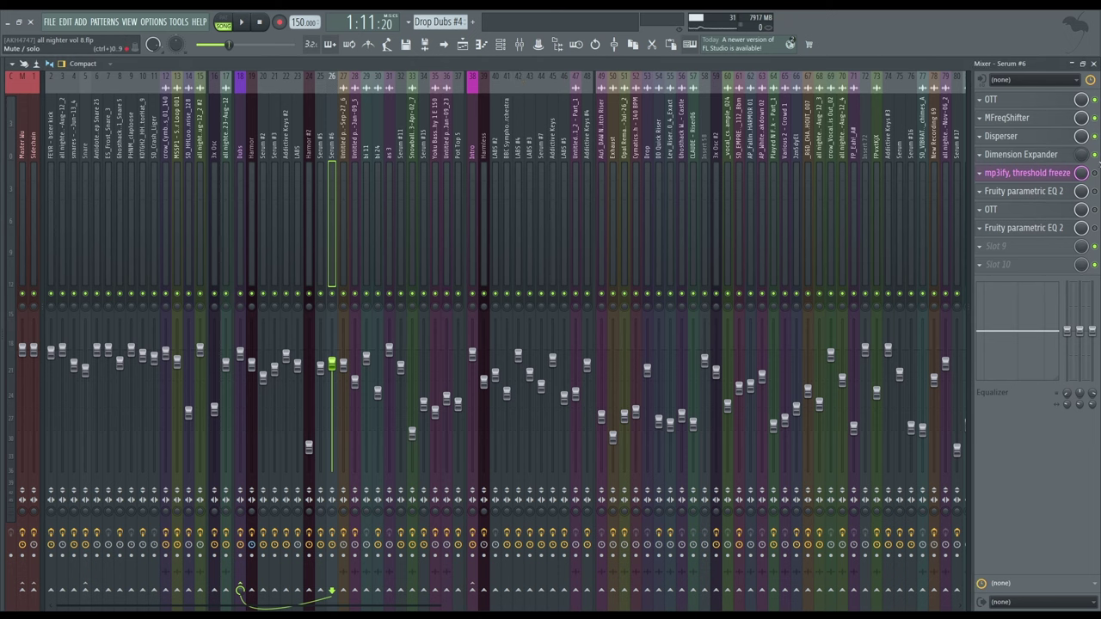
left_click(1057, 175)
left_click(1057, 175)
key("u")
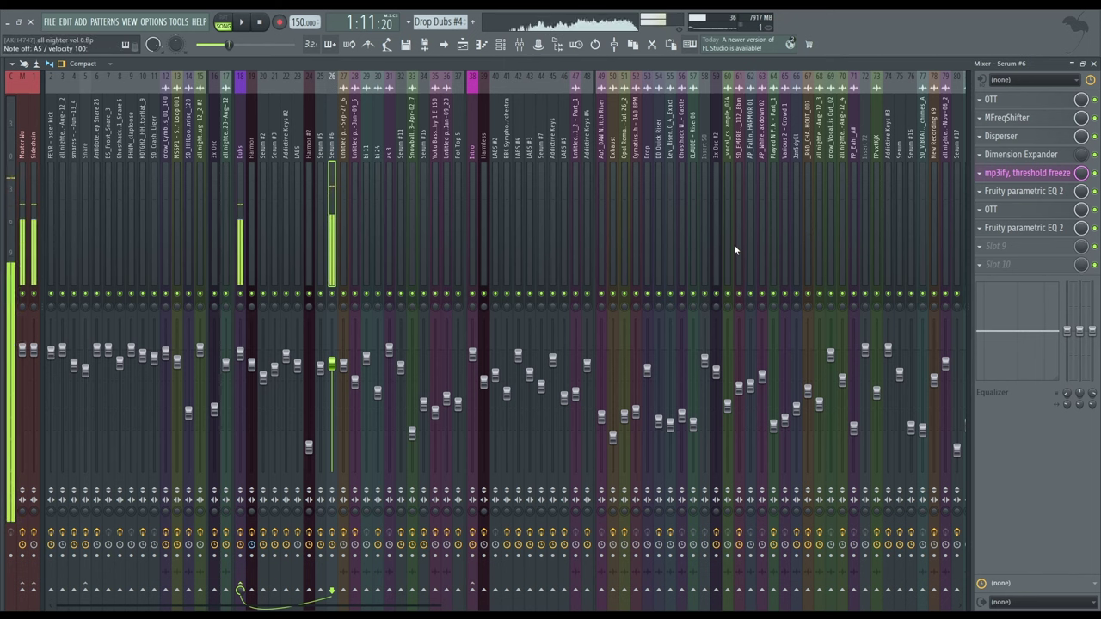
left_click(1094, 65)
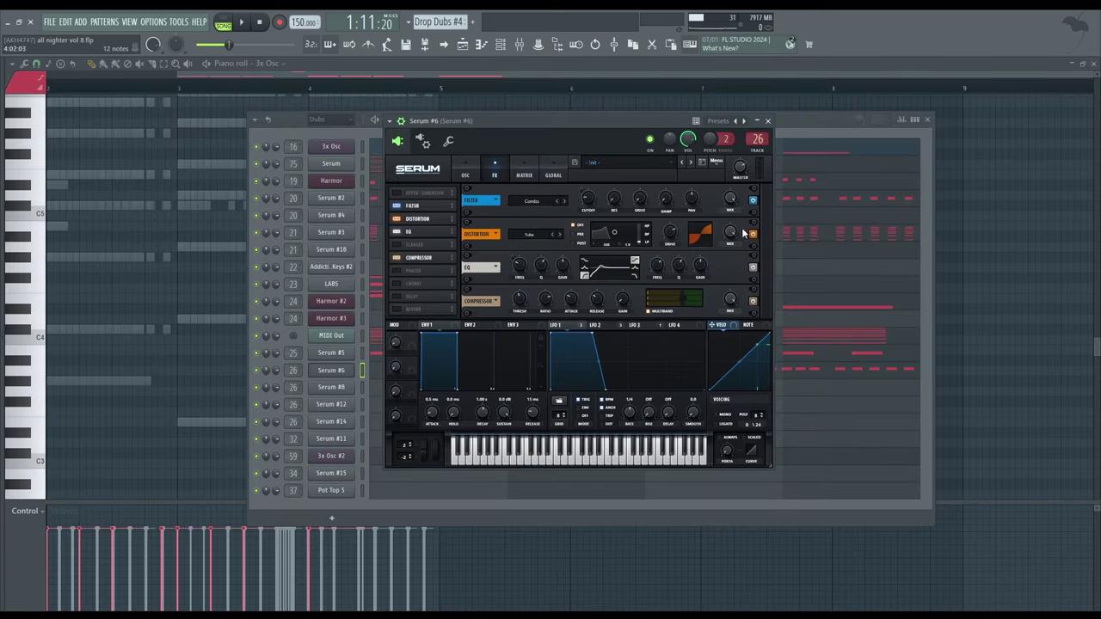
left_click(768, 120)
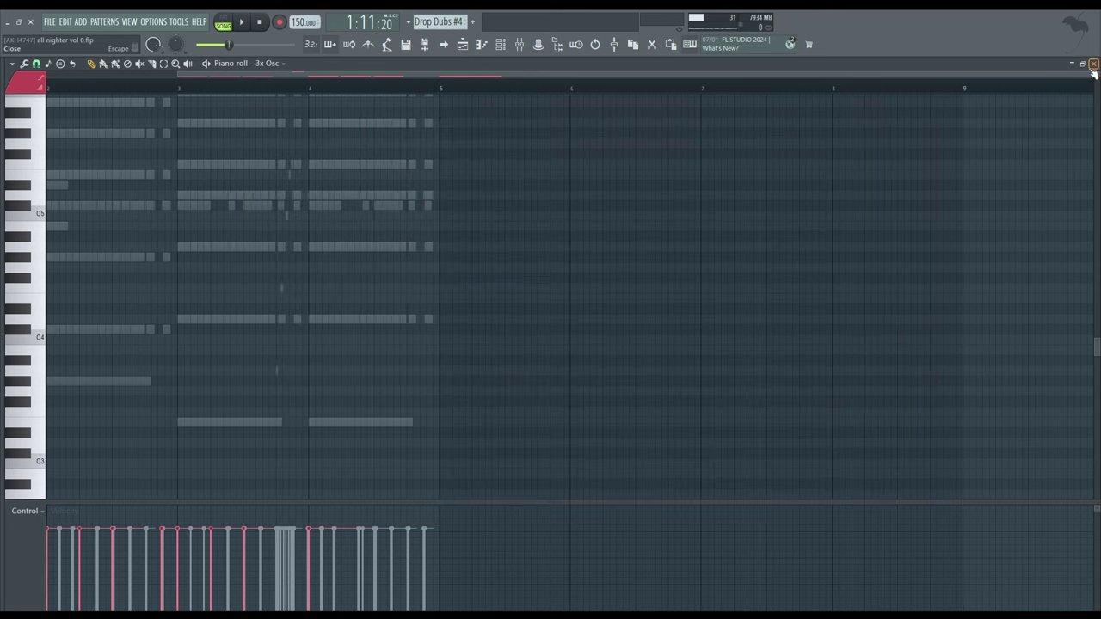
key("F5")
scroll(413, 253, "down", 5)
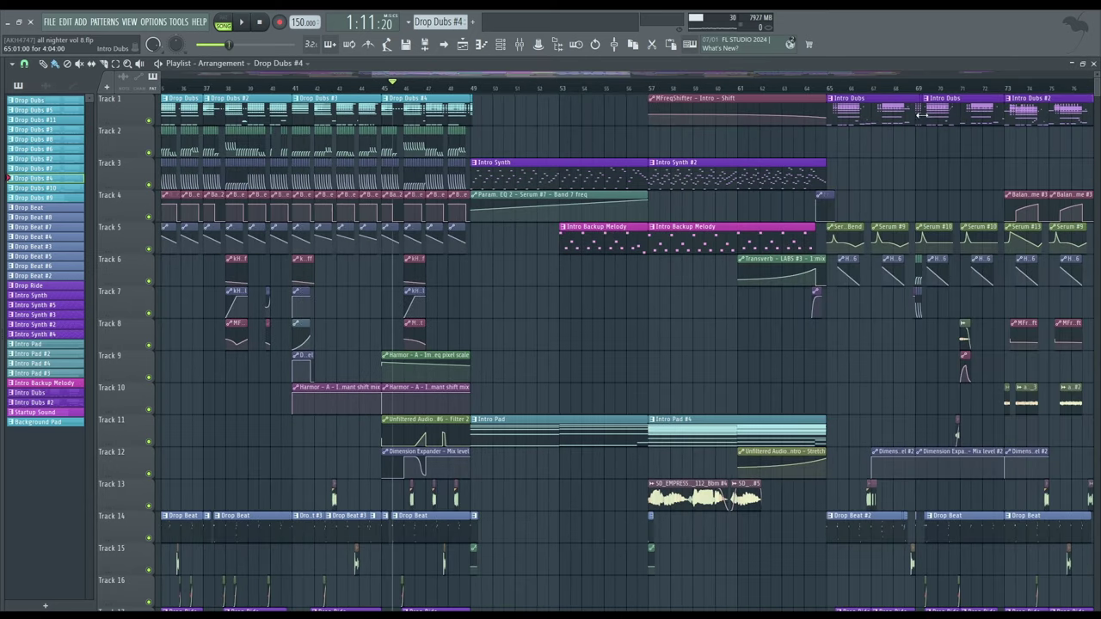
Inspect ujam Finisher Micro on the Dubs mixer track, browse its mode list without changing EARTH2ISS, and close the effect and mixer.
key("F9")
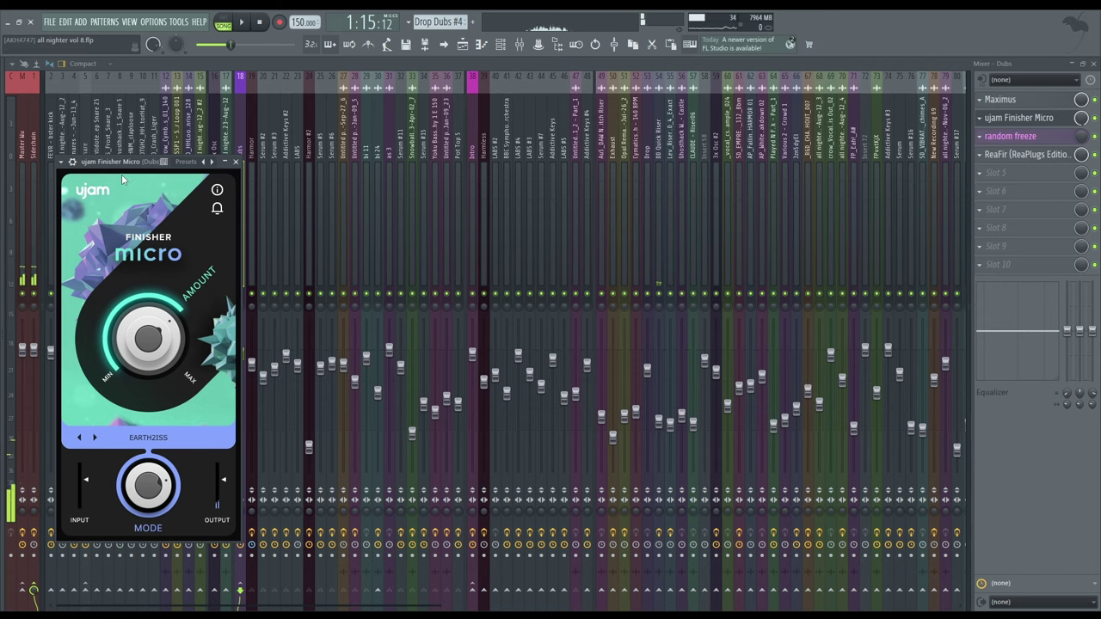
left_click_drag(123, 162, 209, 146)
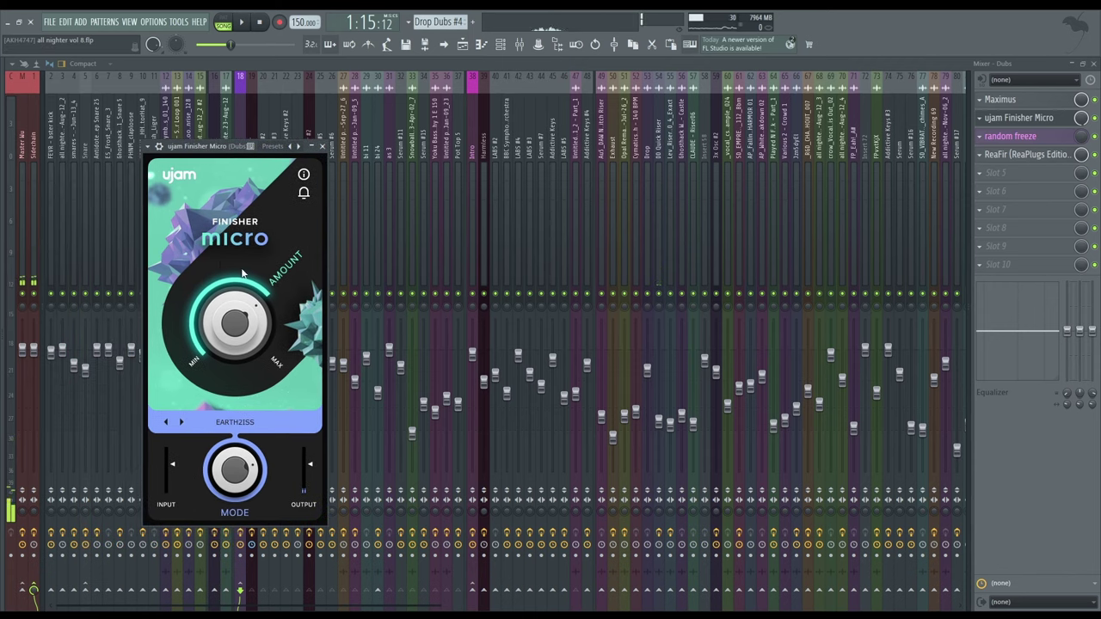
left_click(235, 422)
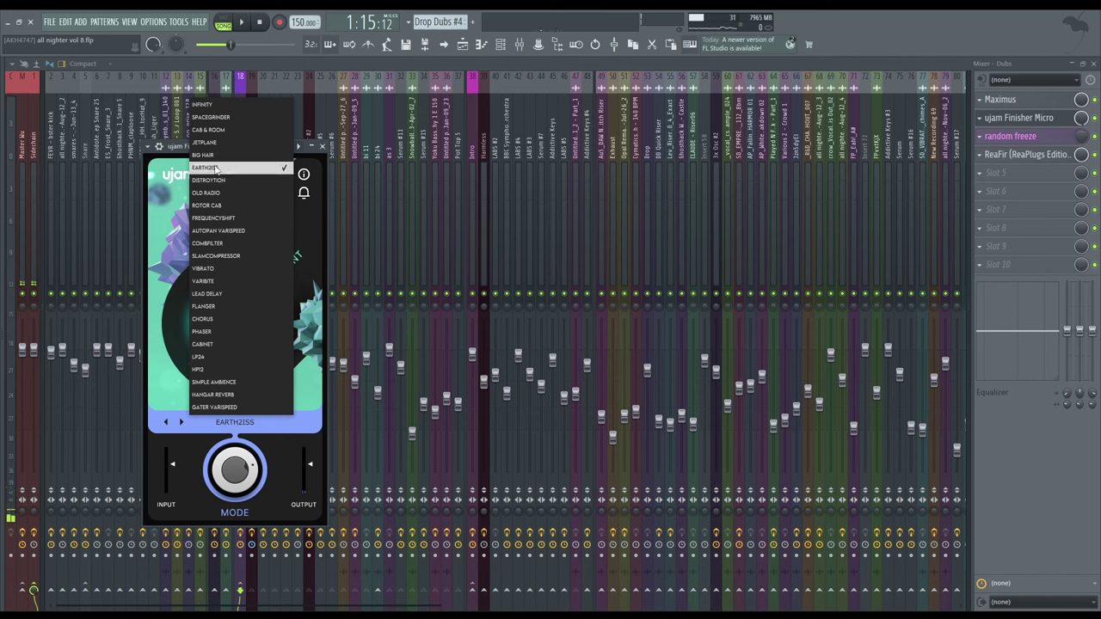
left_click(158, 185)
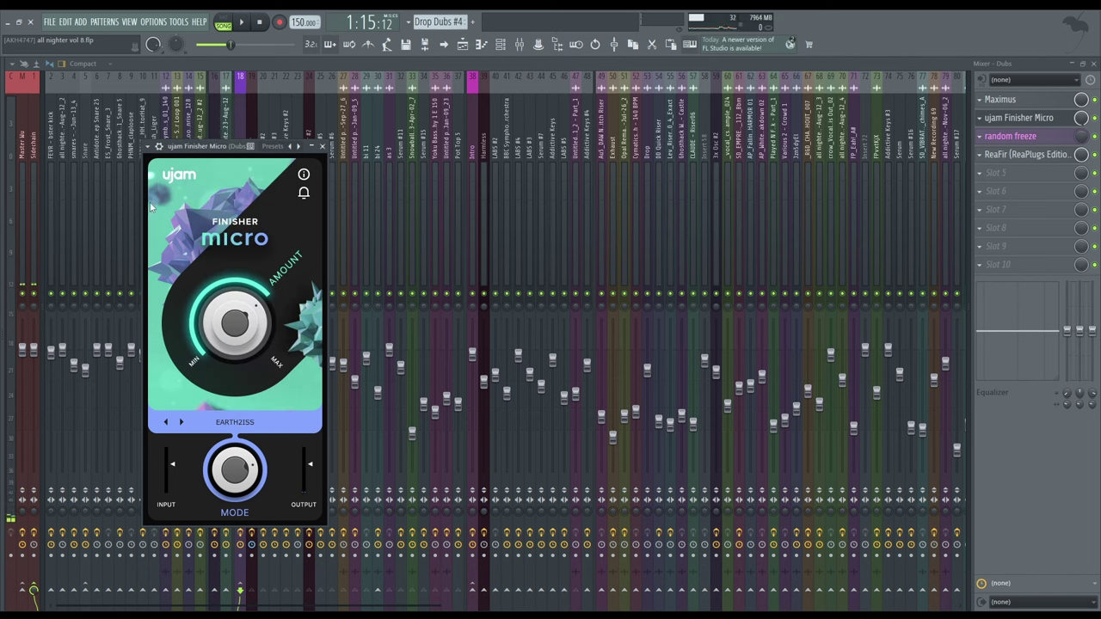
left_click(325, 147)
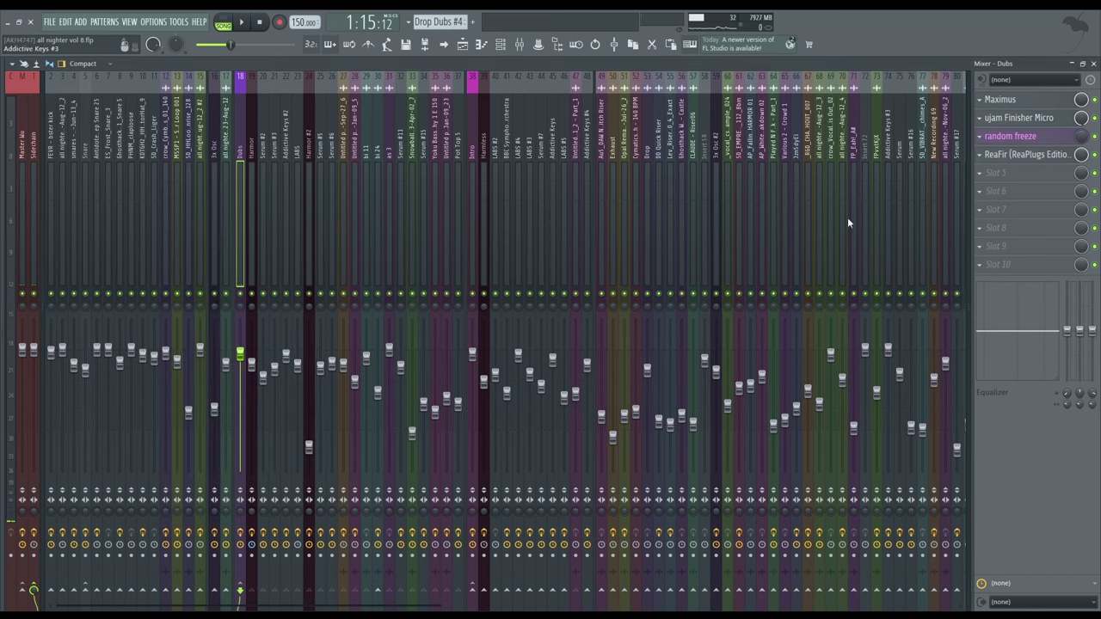
left_click(1093, 64)
Look over the effect clips on the lower playlist tracks and play the arrangement from bar 37 into bar 38.
scroll(728, 300, "down", 4)
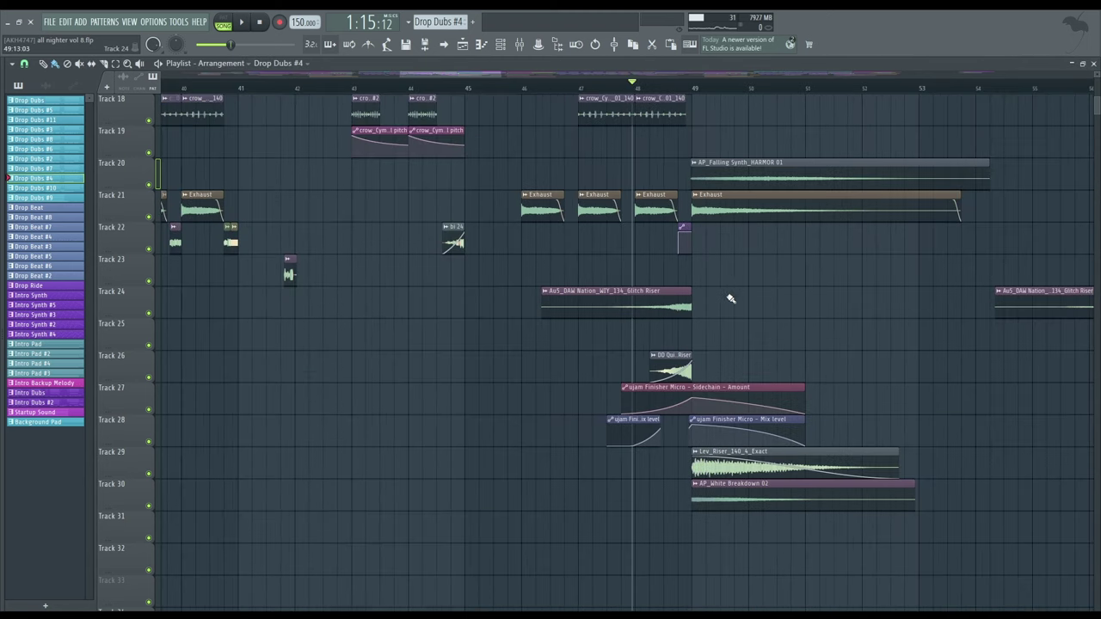
scroll(519, 266, "up", 4)
left_click(430, 85)
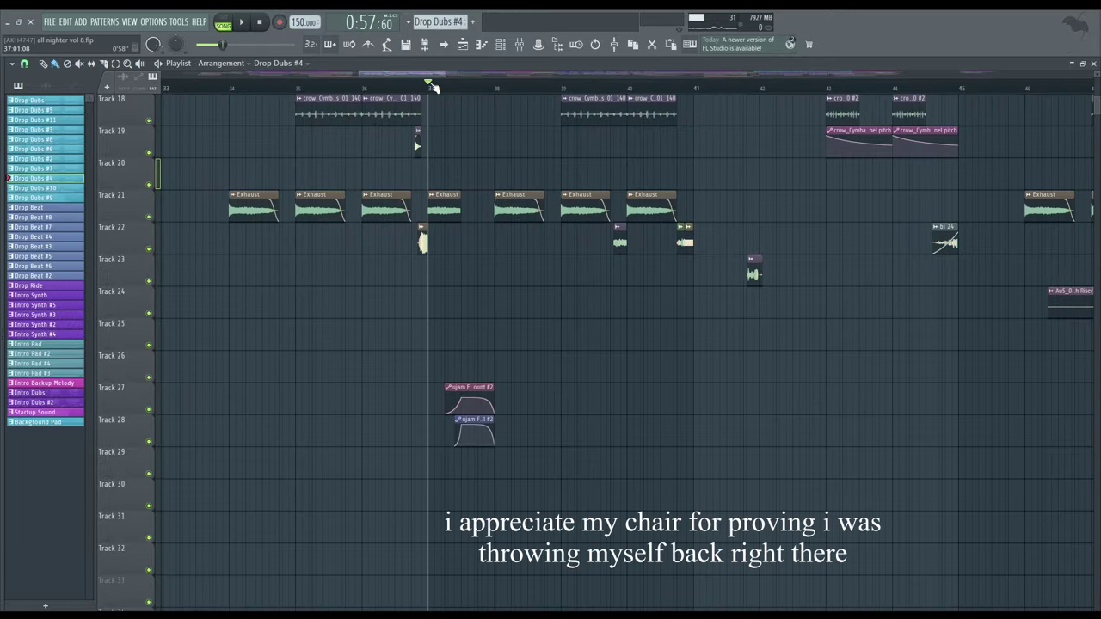
scroll(475, 263, "up", 3)
key("space")
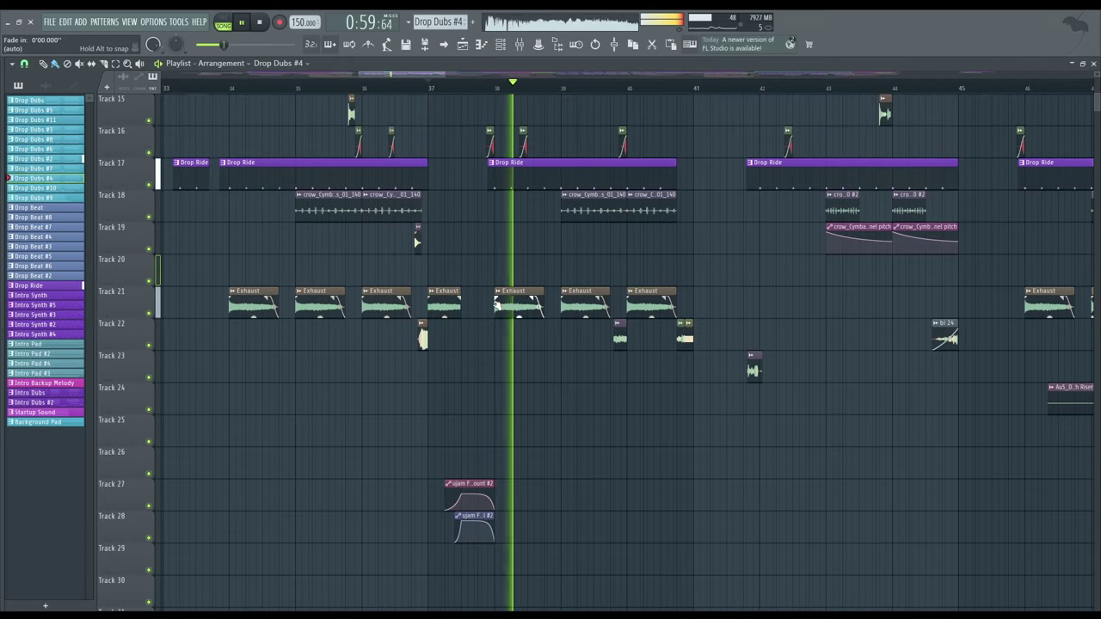
key("space")
Play the arrangement from midway through bar 48 into the Intro Synth section and look over its clips up to bar 65.
scroll(584, 387, "down", 4)
scroll(666, 318, "up", 8)
scroll(708, 361, "down", 7)
scroll(701, 361, "up", 4)
left_click(595, 91)
scroll(671, 256, "up", 2)
key("space")
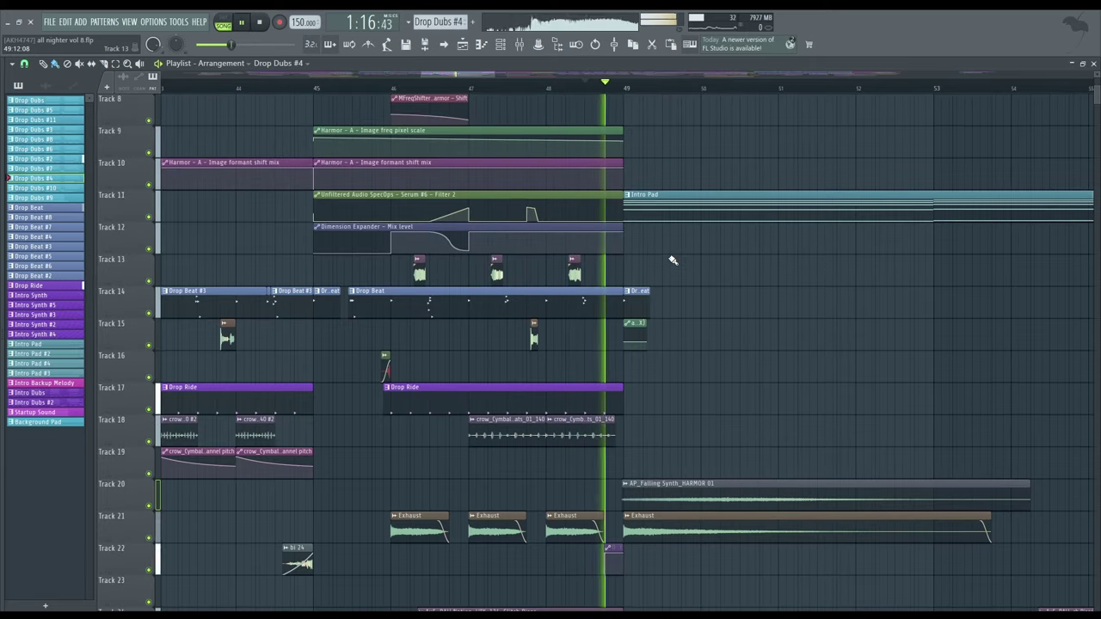
scroll(432, 276, "down", 3)
scroll(508, 280, "down", 3)
scroll(607, 301, "up", 7)
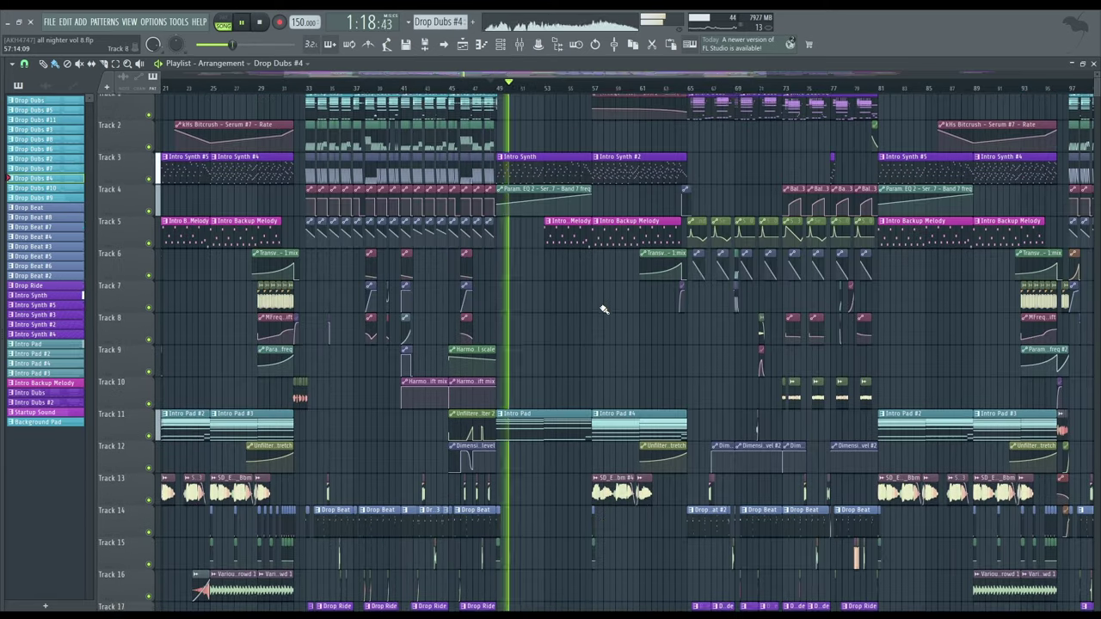
scroll(607, 306, "down", 9)
scroll(612, 237, "up", 6)
key("space")
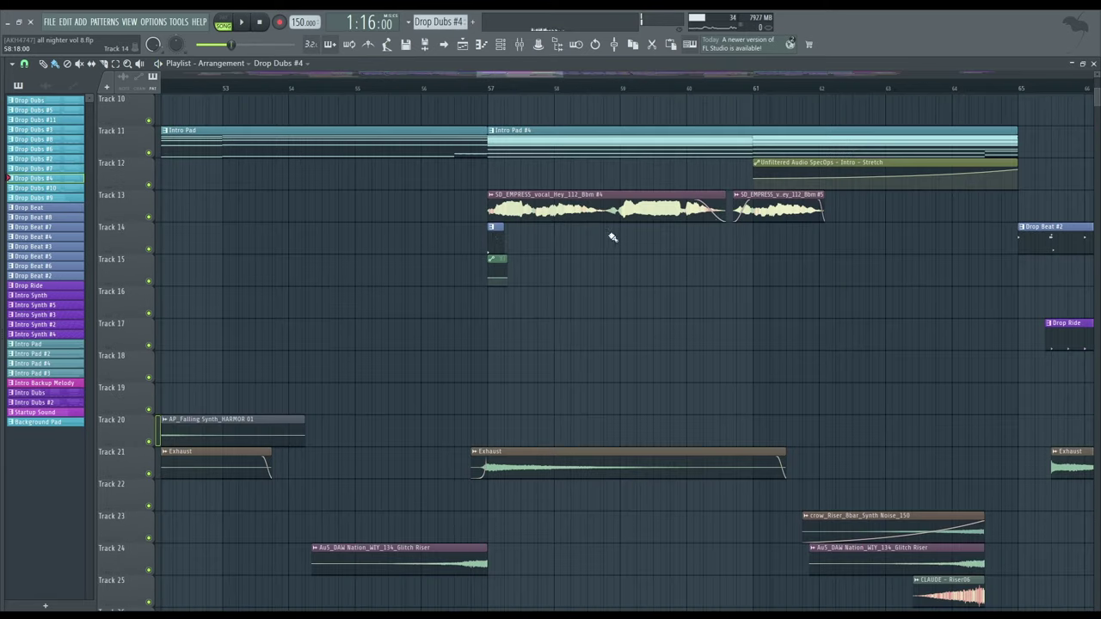
Audition Intro Pad #4 from bar 57 with only Addictive Keys #4 active, and inspect that channel's notes in the piano roll.
right_click(151, 218)
left_click(496, 86)
key("space")
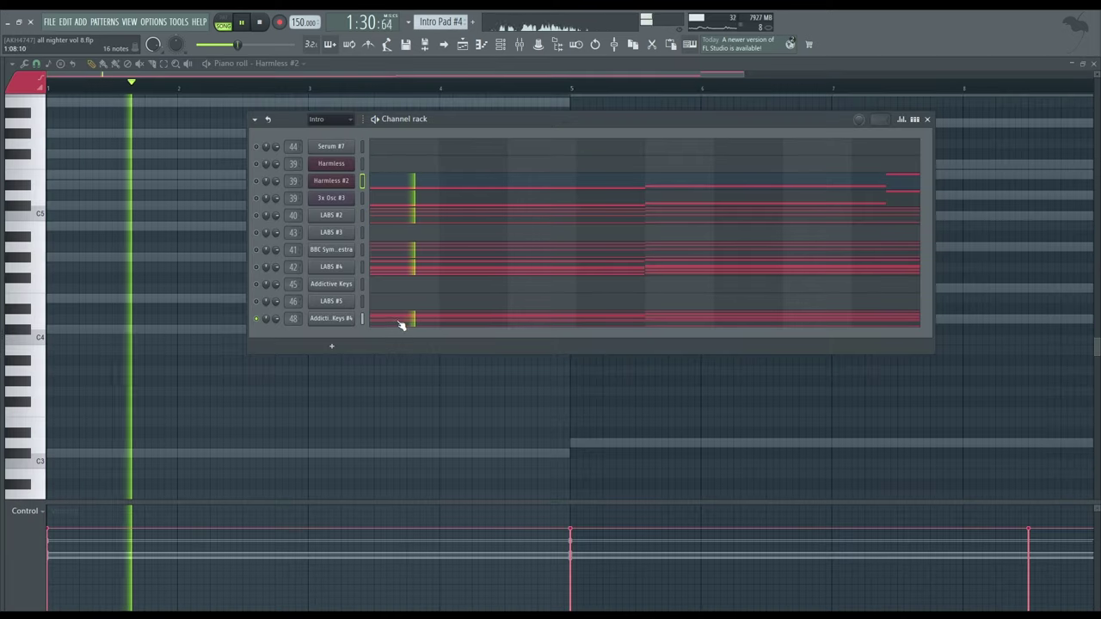
key("space")
left_click(426, 324)
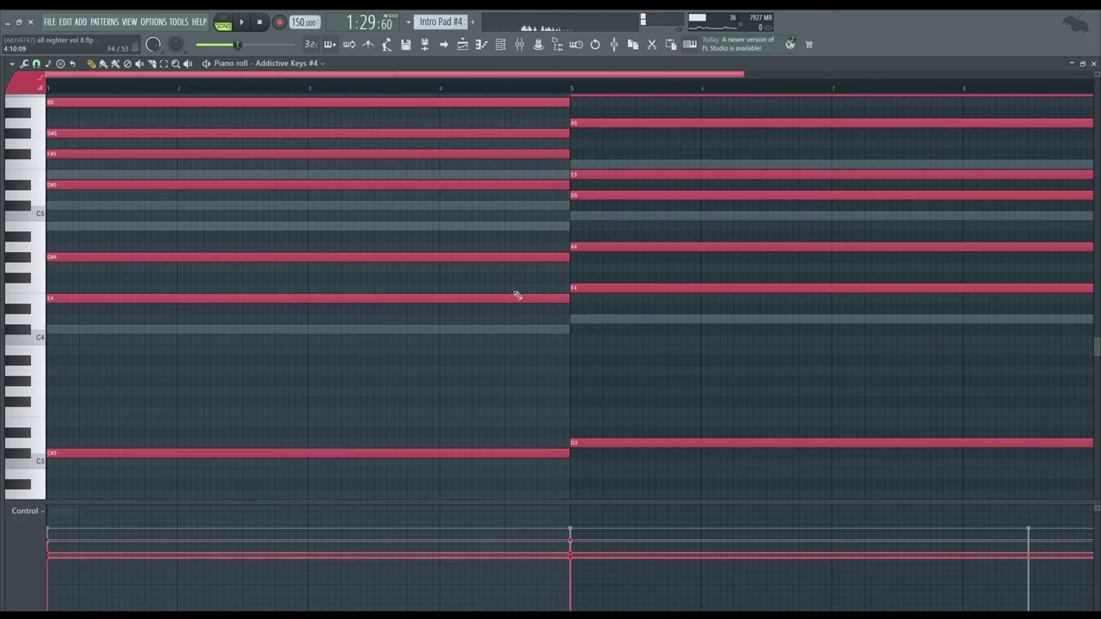
scroll(686, 229, "down", 2, "ctrl")
left_click(1093, 64)
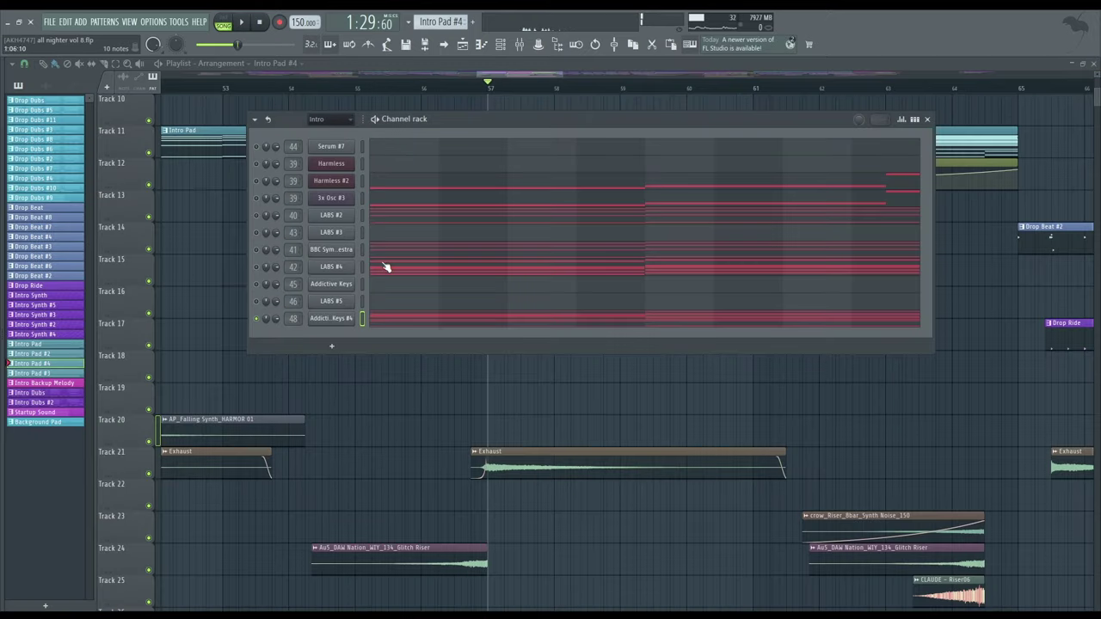
Hide the channel rack and play the arrangement from bar 57, first in full and with only tracks 1 to 4 active.
key("space")
left_click(927, 119)
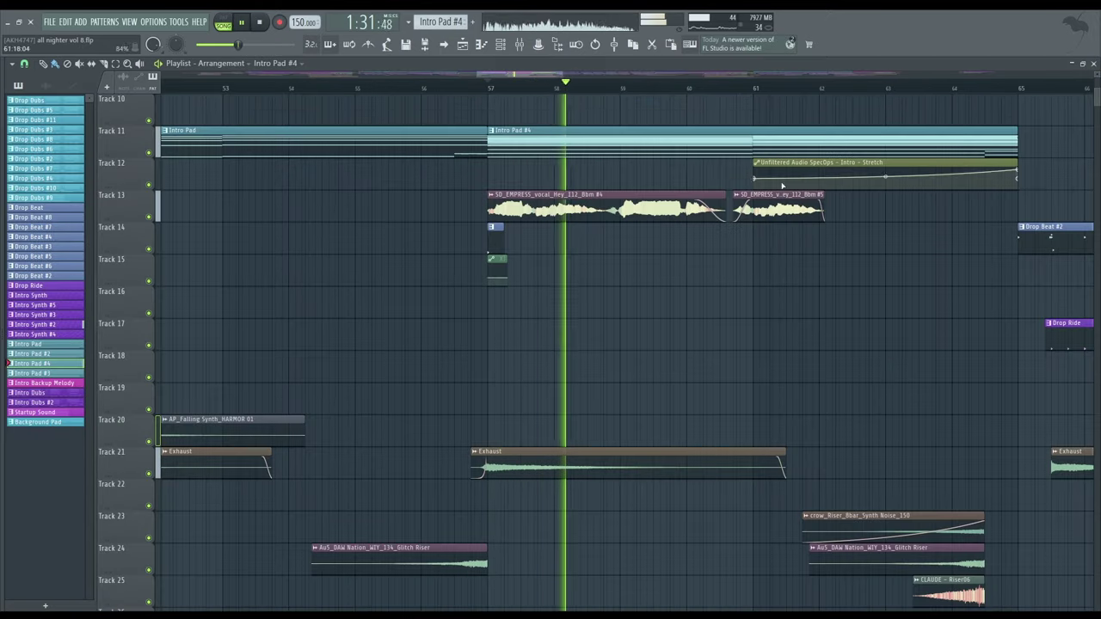
scroll(425, 312, "down", 6, "ctrl")
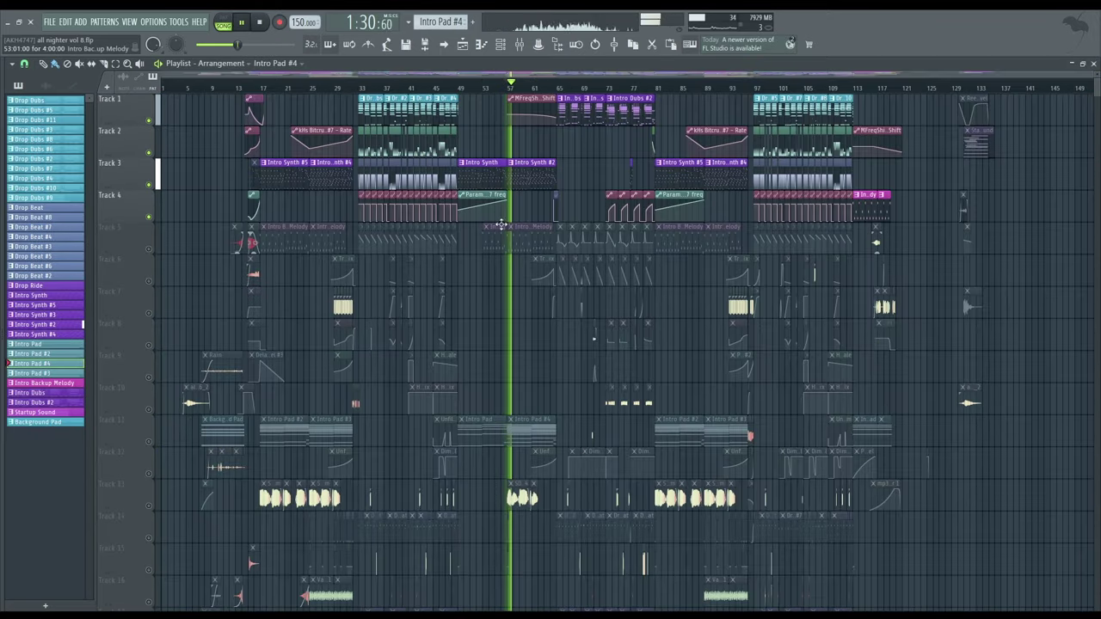
scroll(529, 241, "up", 6, "ctrl")
key("space")
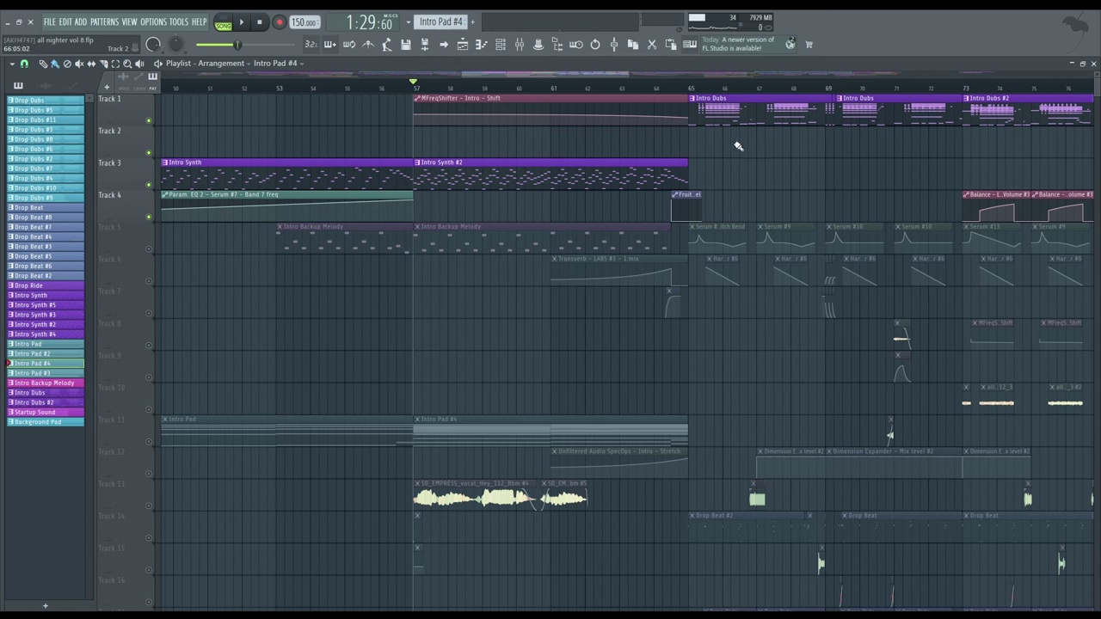
Audition Intro Synth #2 and its MFreqShifter automation from midway through bar 61, with only tracks 1 to 4 active.
left_click(571, 87)
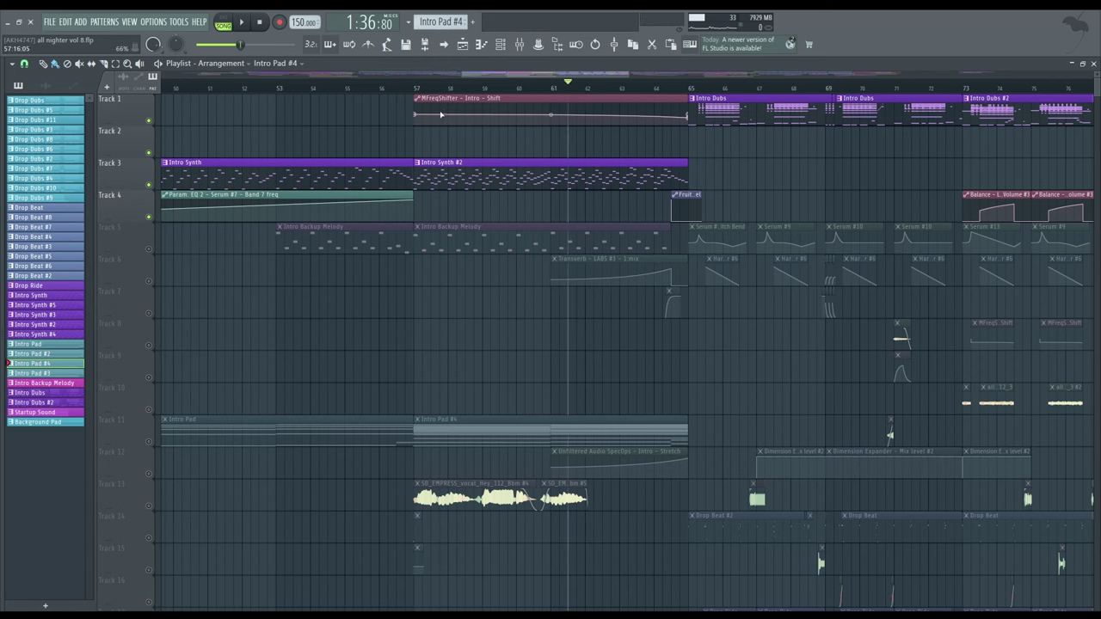
scroll(705, 163, "up", 3, "ctrl")
key("space")
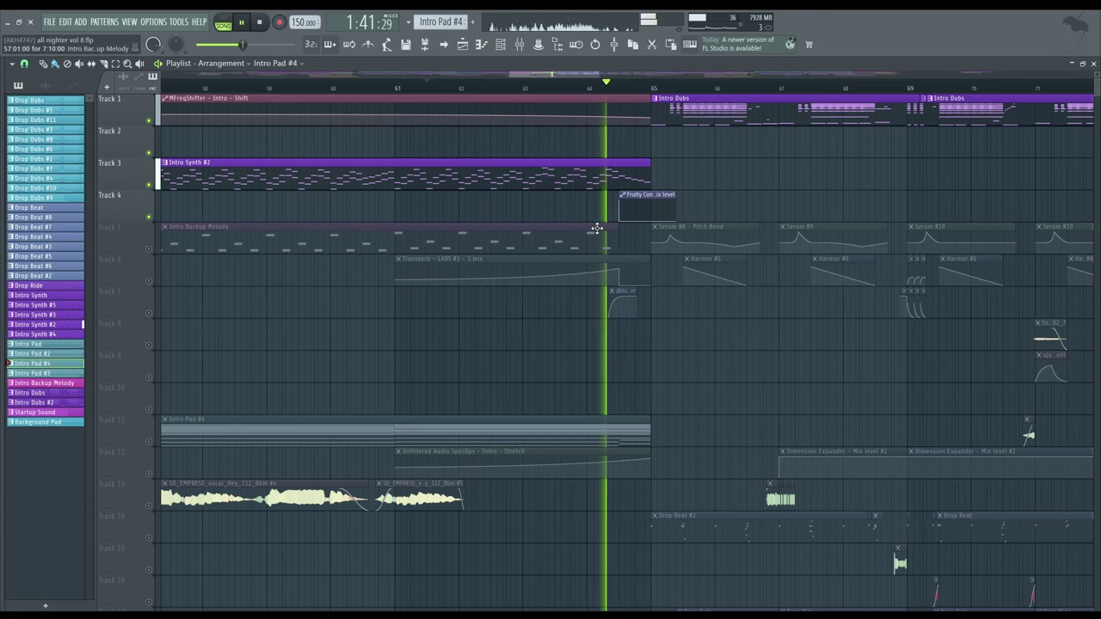
key("space")
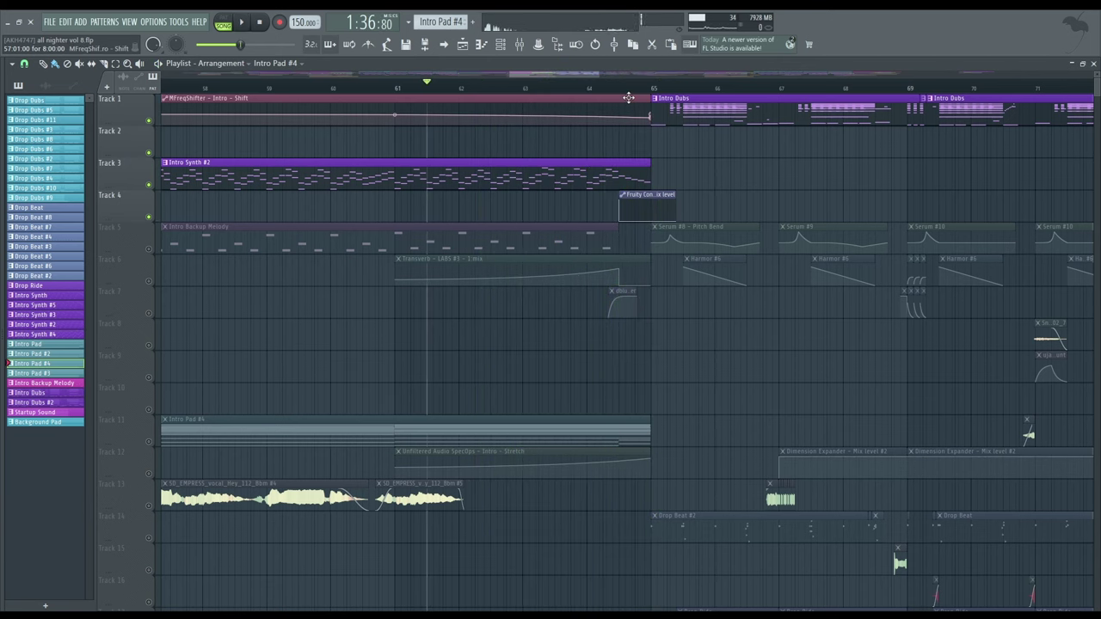
Play the full arrangement from bar 65, at the start of the Intro Dubs section.
scroll(619, 155, "up", 2)
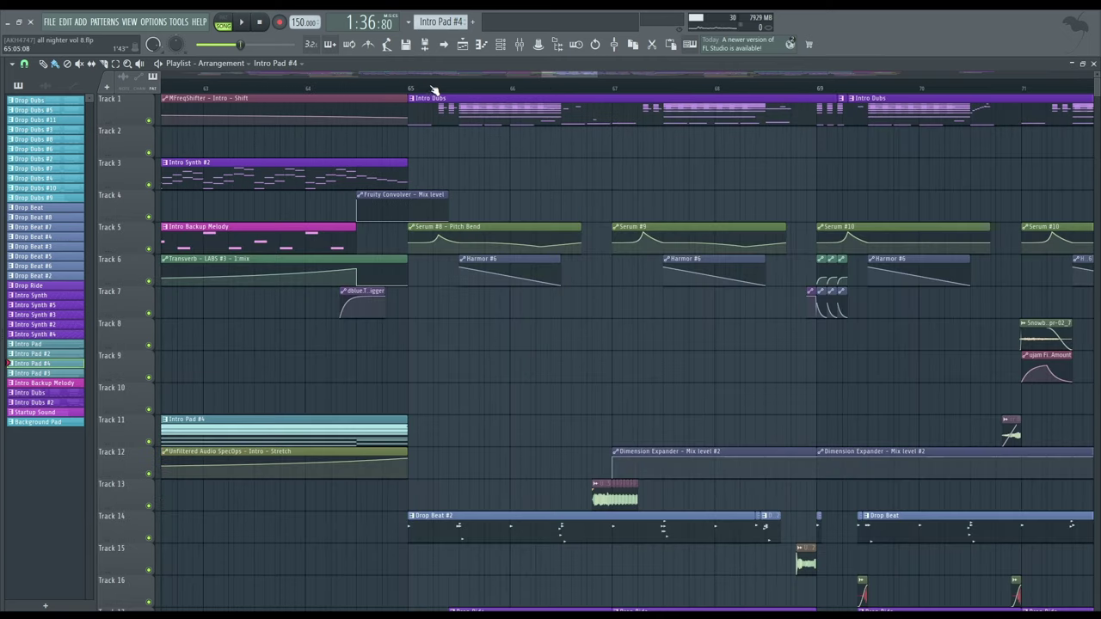
left_click(414, 88)
key("space")
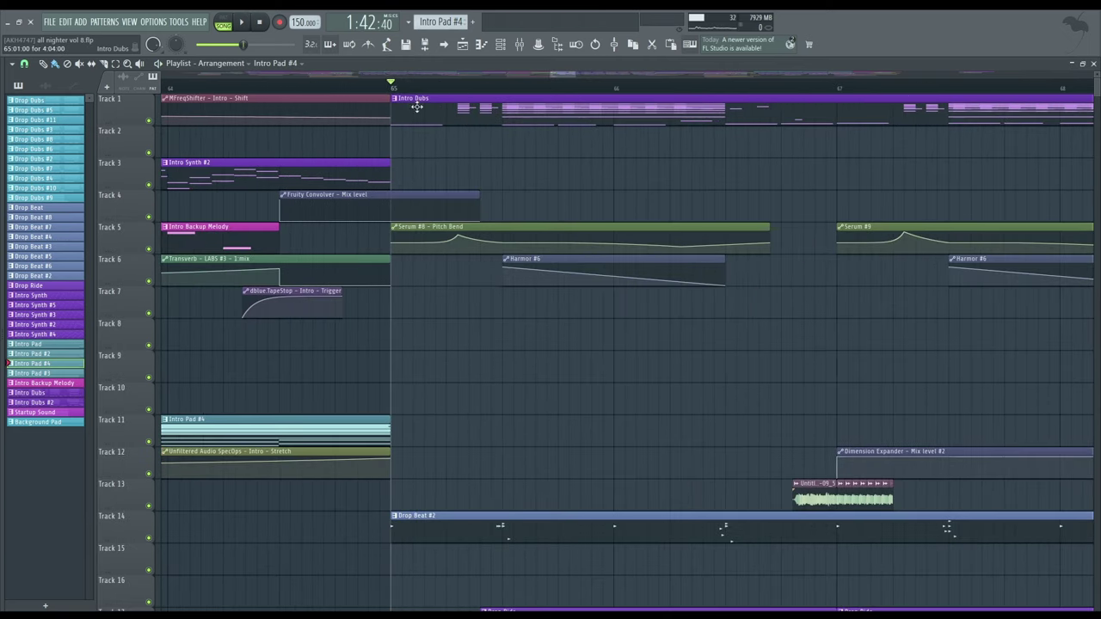
Examine the Intro Dubs pattern's 3x Osc notes and its Dubs channels, and view the 3x Osc instrument.
double_click(416, 106)
left_click(499, 47)
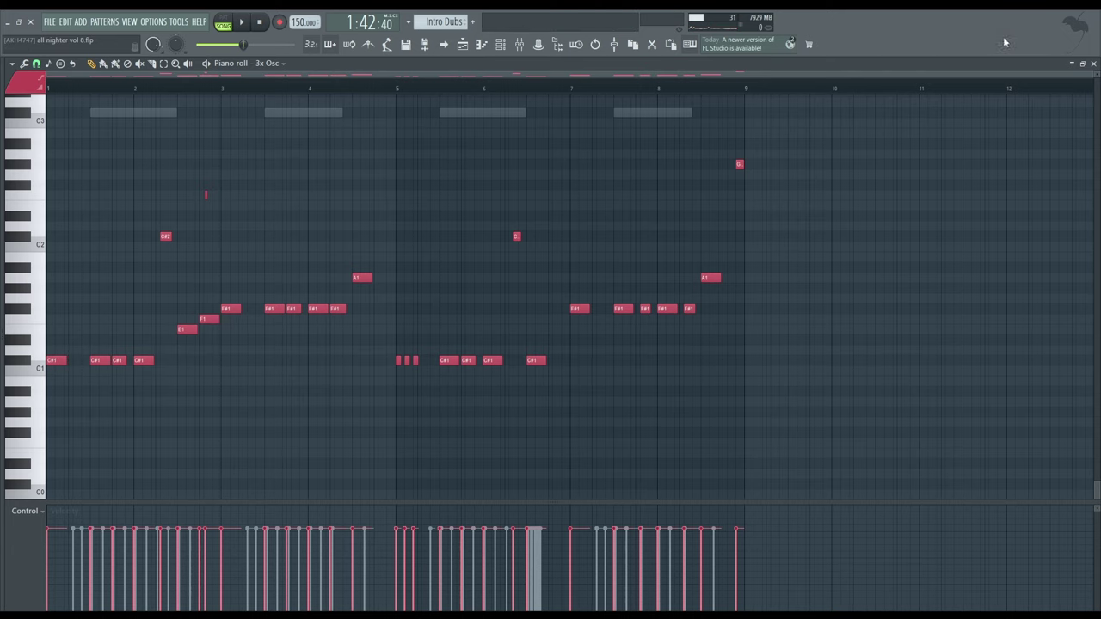
left_click(506, 47)
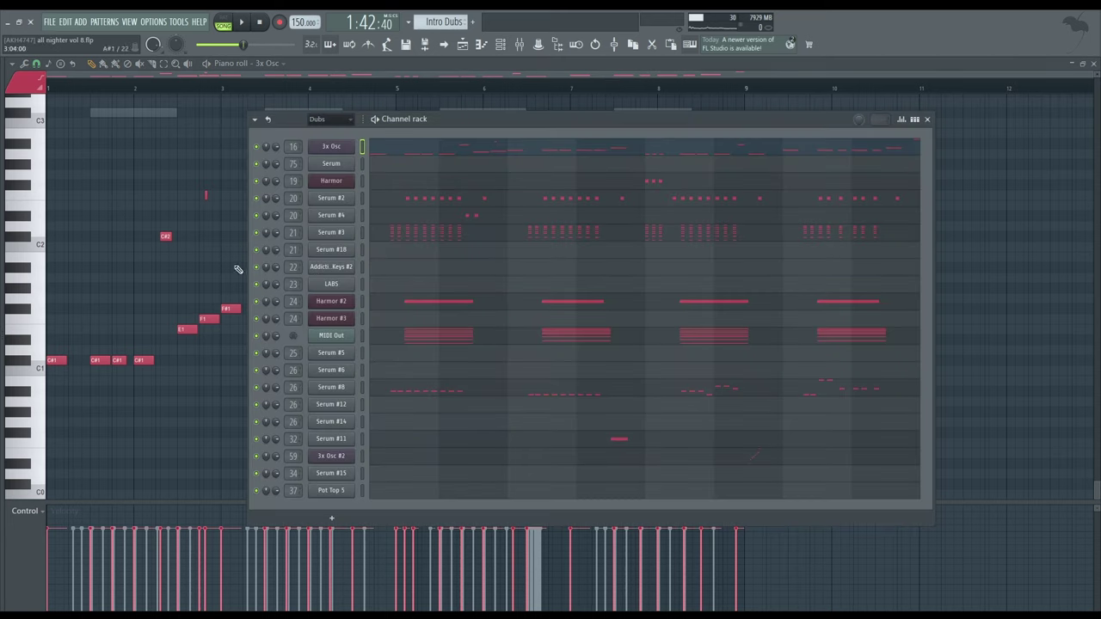
left_click(328, 150)
left_click(434, 128)
key("F5")
Inspect ErosionTT on the soloed 3x Osc mixer track while auditioning it, and open the first Fruity WaveShaper.
left_click(520, 46)
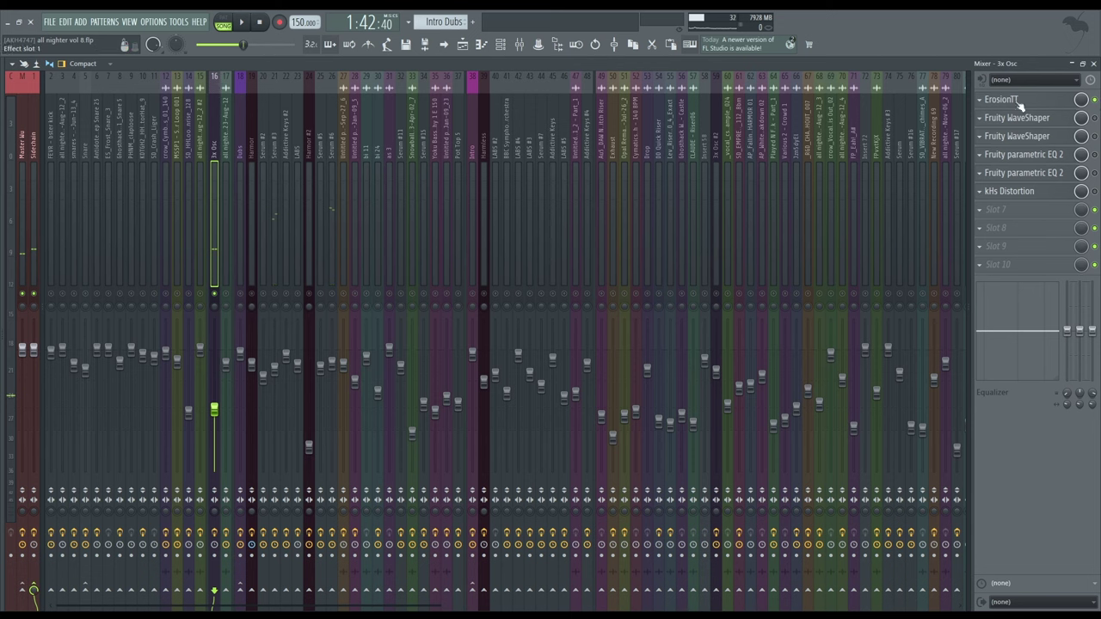
left_click(989, 101)
left_click_drag(169, 184, 285, 219)
key("space")
left_click(1002, 100)
left_click(1041, 118)
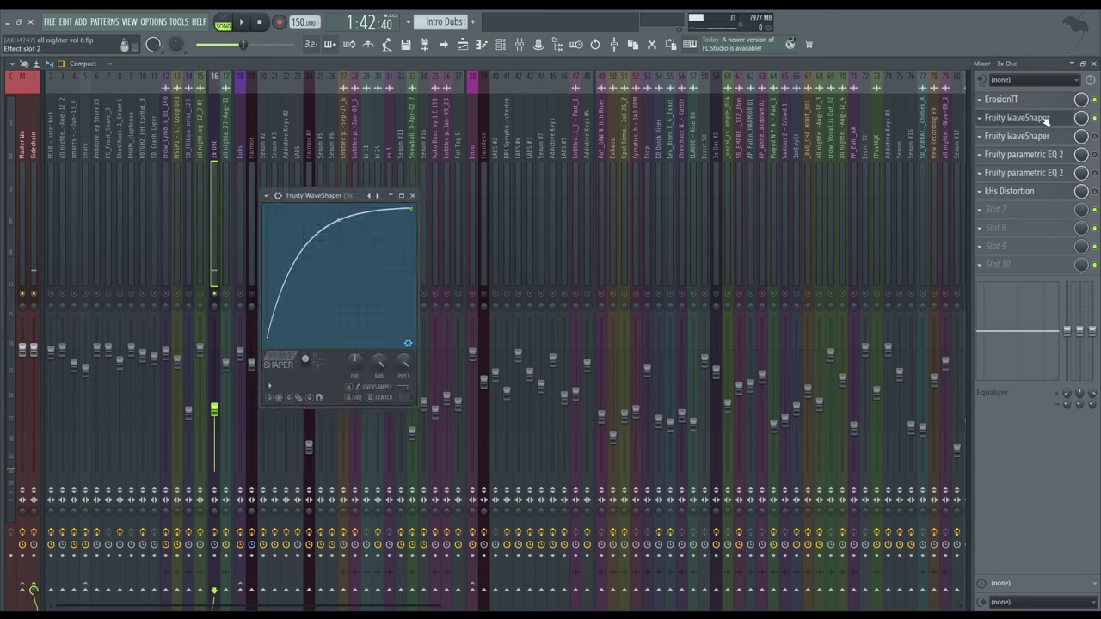
Inspect the remaining 3x Osc track effects: the second Fruity WaveShaper, both parametric EQs and kHs Distortion, while auditioning the sound.
left_click(412, 195)
left_click(1041, 135)
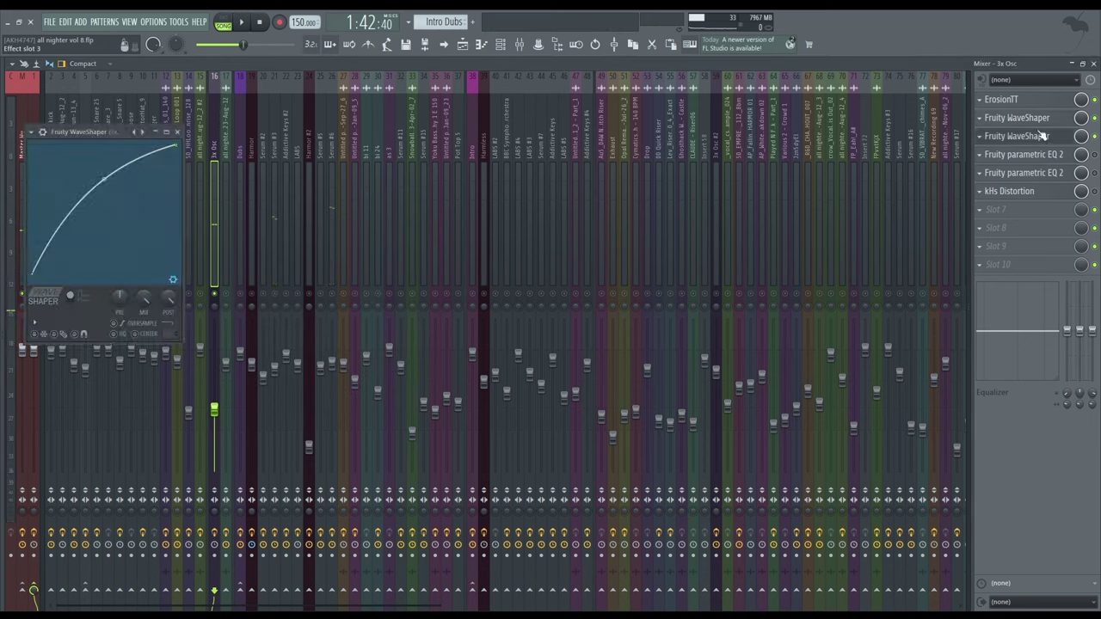
left_click_drag(101, 130, 172, 167)
key("space")
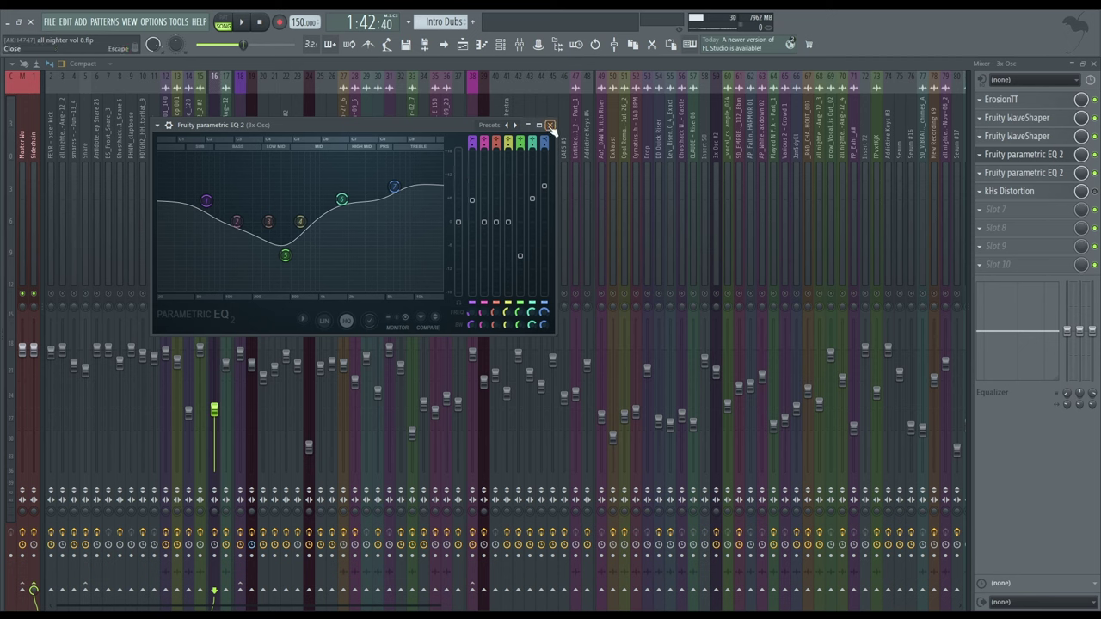
key("space")
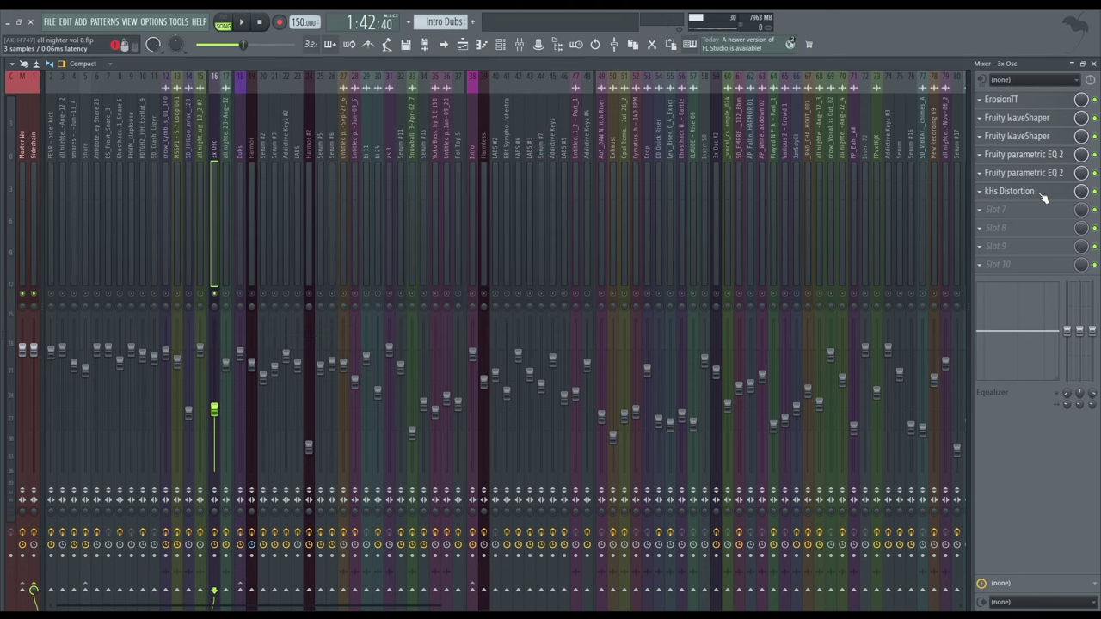
left_click(1041, 194)
Isolate playlist tracks 1 to 6 around the Intro Dubs clip and set the playback position shortly after bar 65.
key("F5")
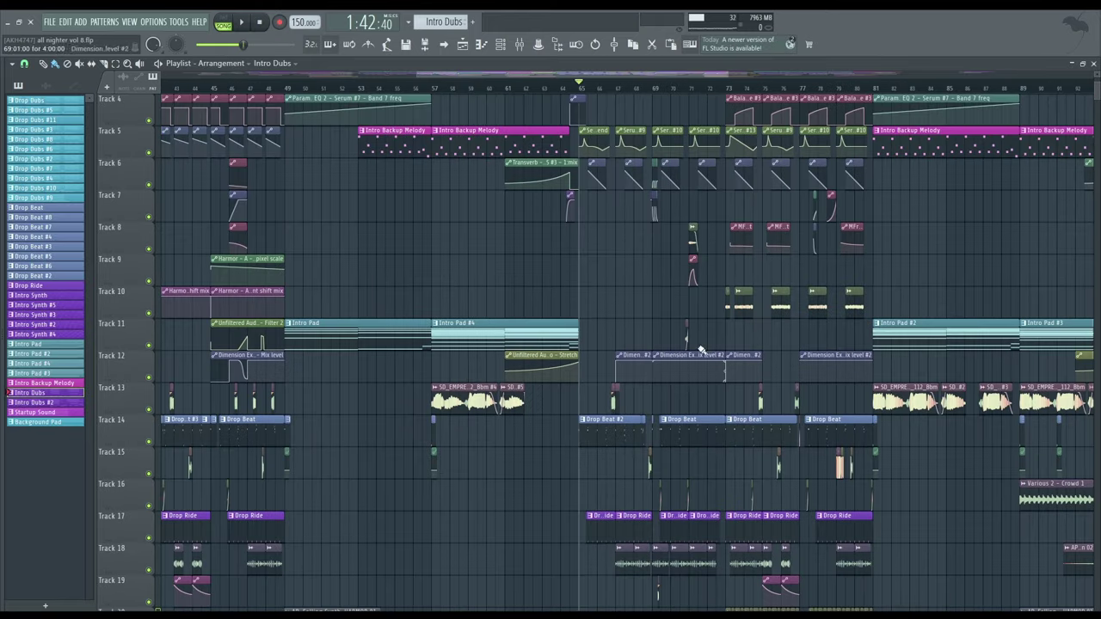
scroll(699, 315, "up", 3)
scroll(705, 460, "down", 6)
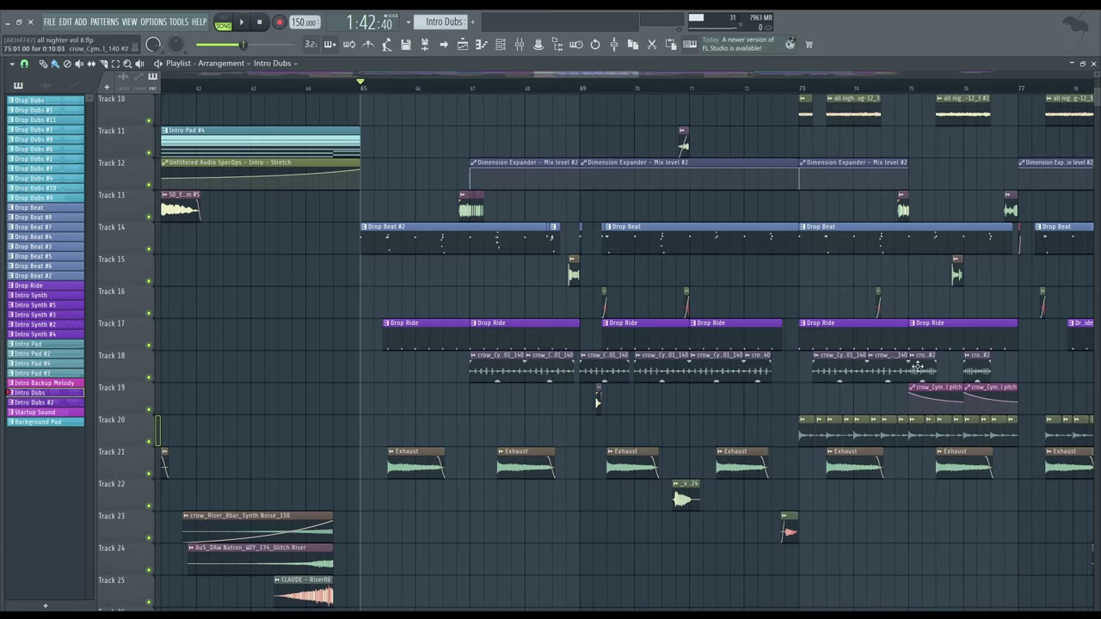
scroll(481, 191, "up", 11)
scroll(481, 191, "up", 2, "ctrl")
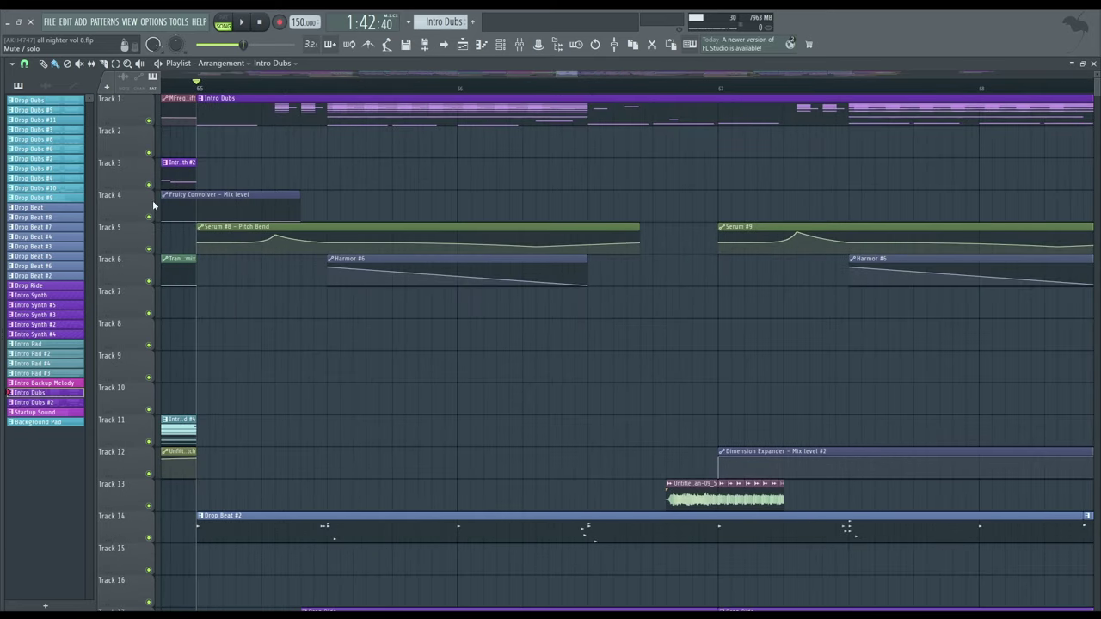
right_click(149, 120)
left_click(149, 153)
left_click(149, 185)
left_click(149, 217)
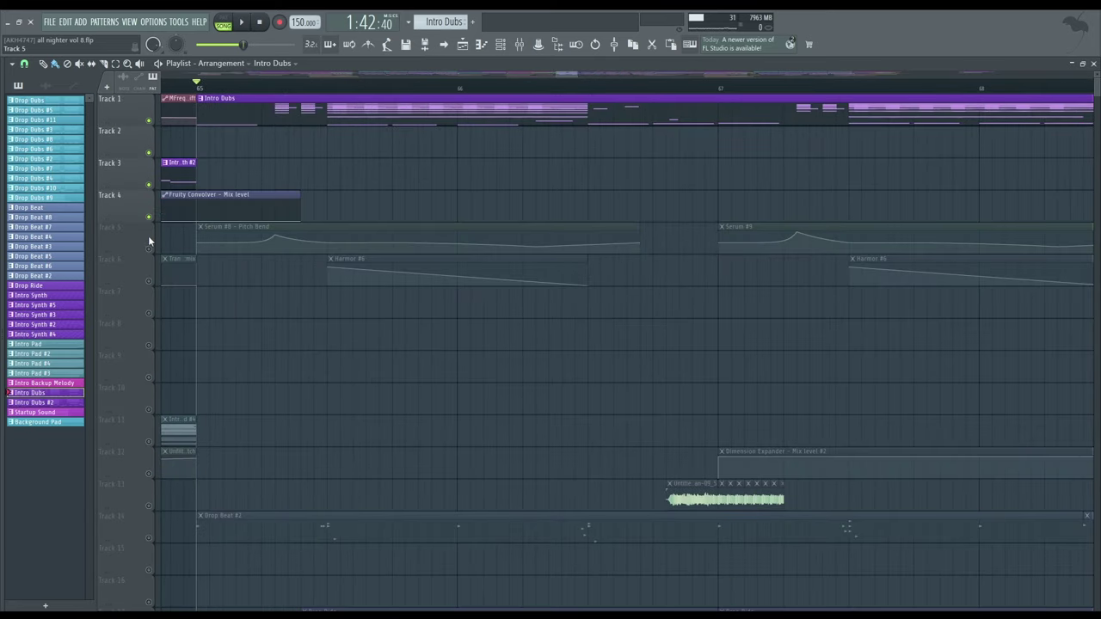
left_click(148, 249)
left_click(152, 282)
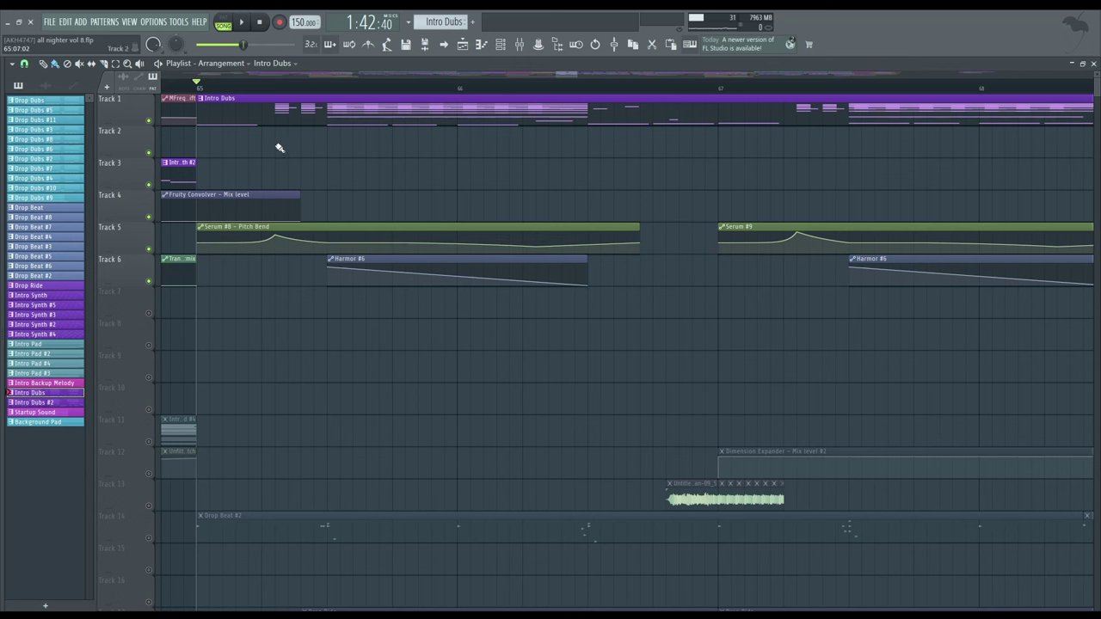
left_click(275, 88)
Examine the Dubs channels of the Intro Dubs pattern and view the Serum #8 instrument.
left_click(500, 43)
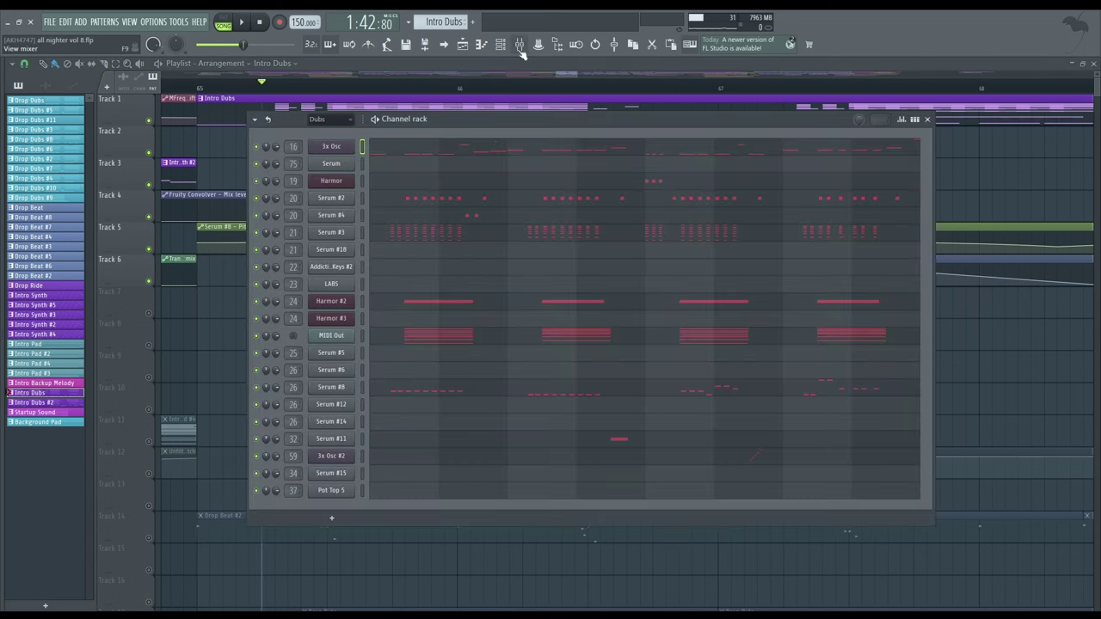
left_click(519, 46)
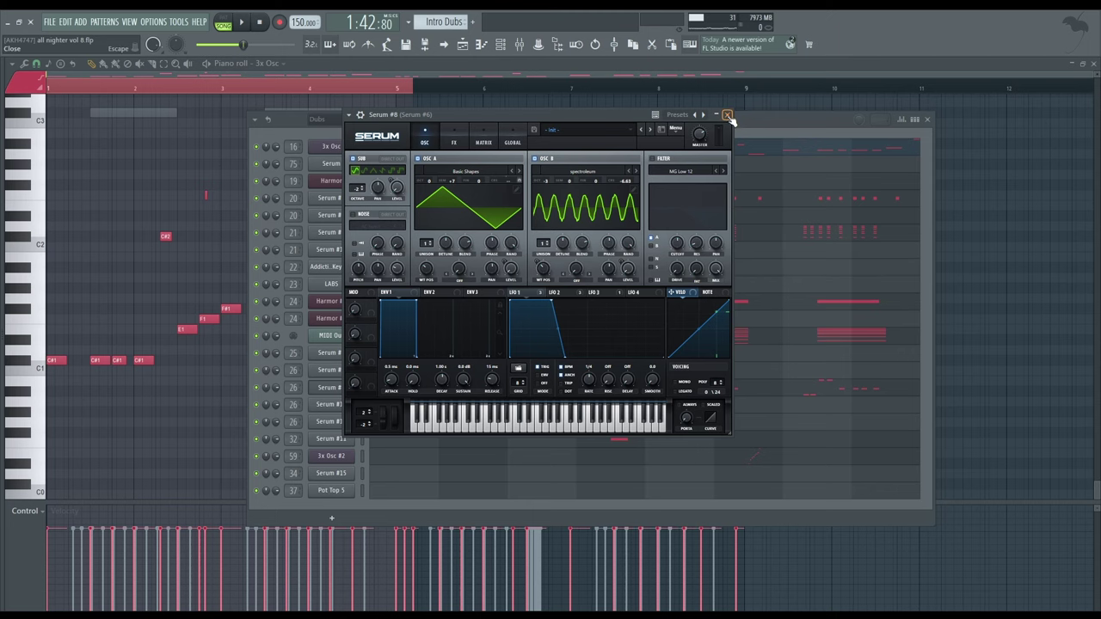
left_click(727, 114)
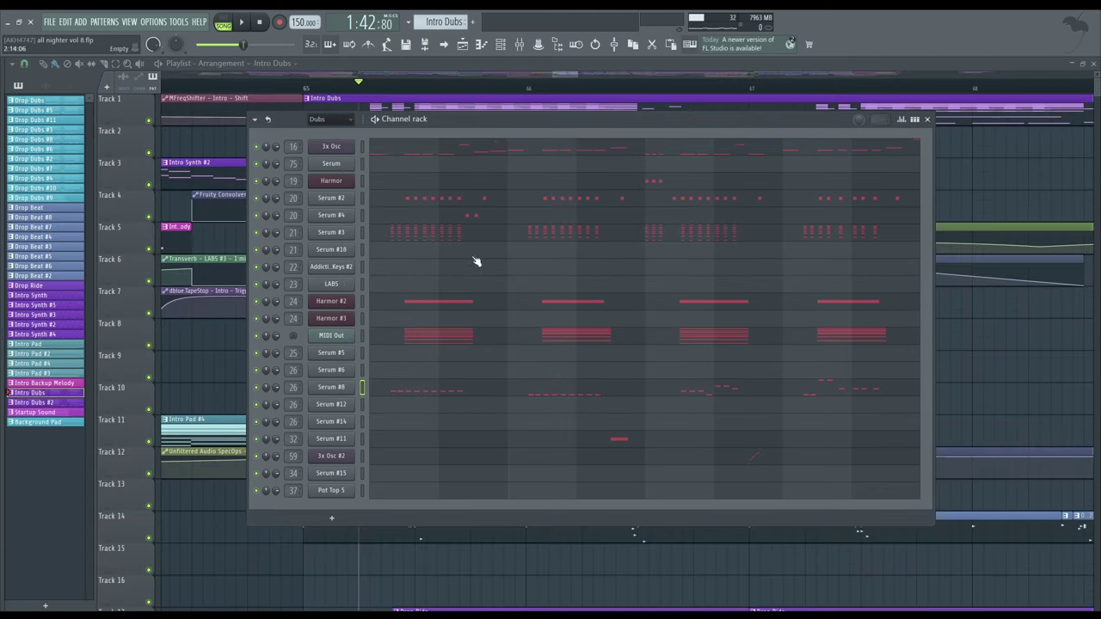
View the Serum #6 and Serum #3 mixer tracks and audition the soloed Dubs bus with its source tracks.
key("F9")
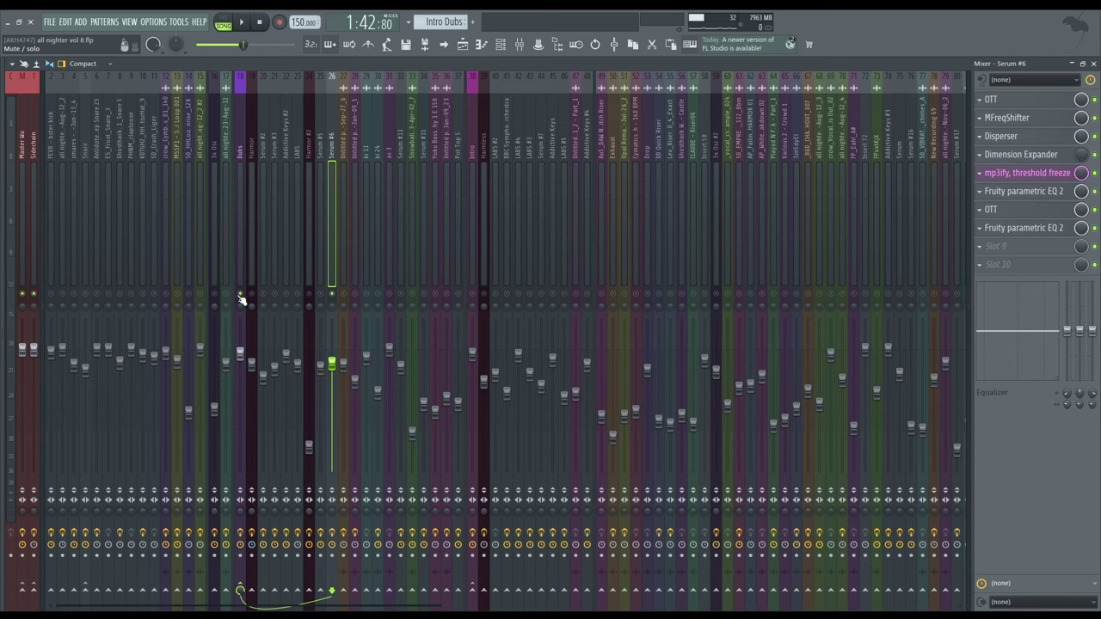
left_click(271, 300)
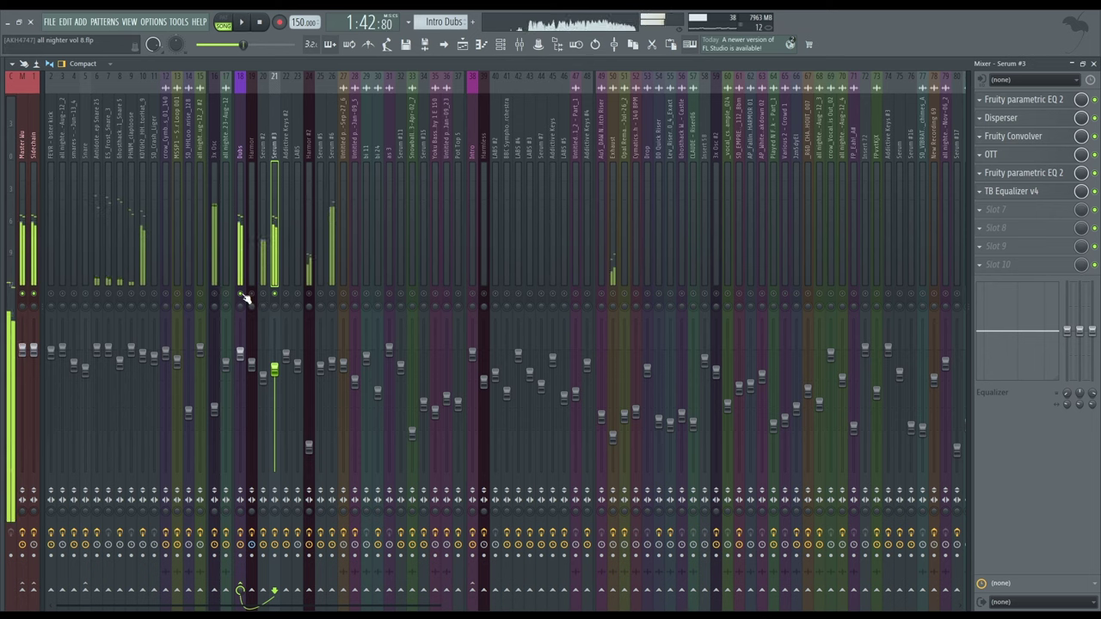
right_click(240, 294)
key("space")
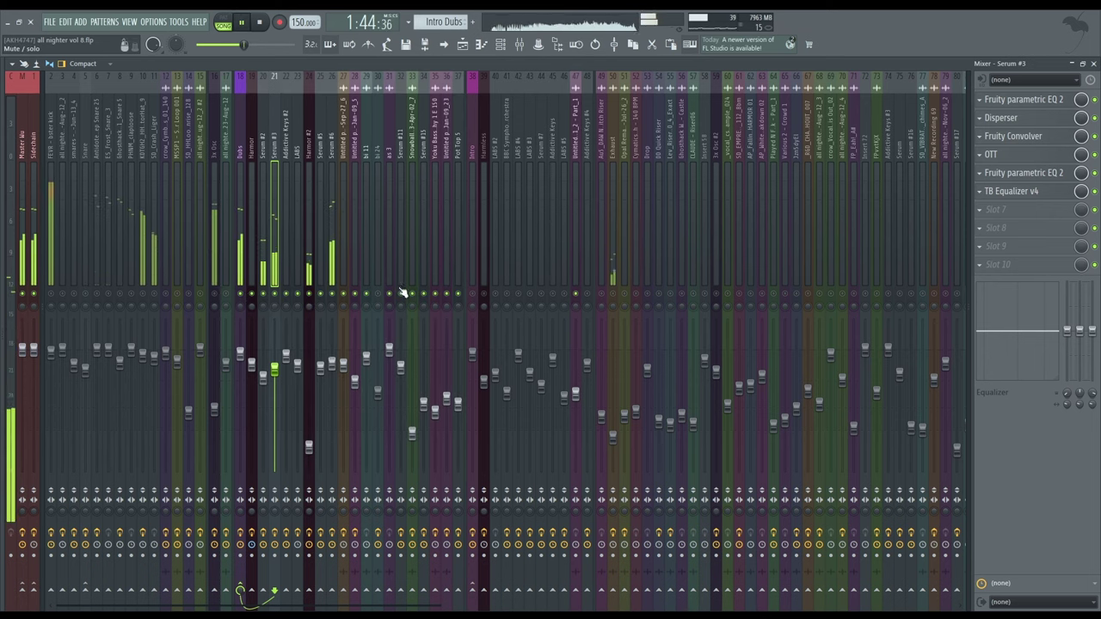
key("space")
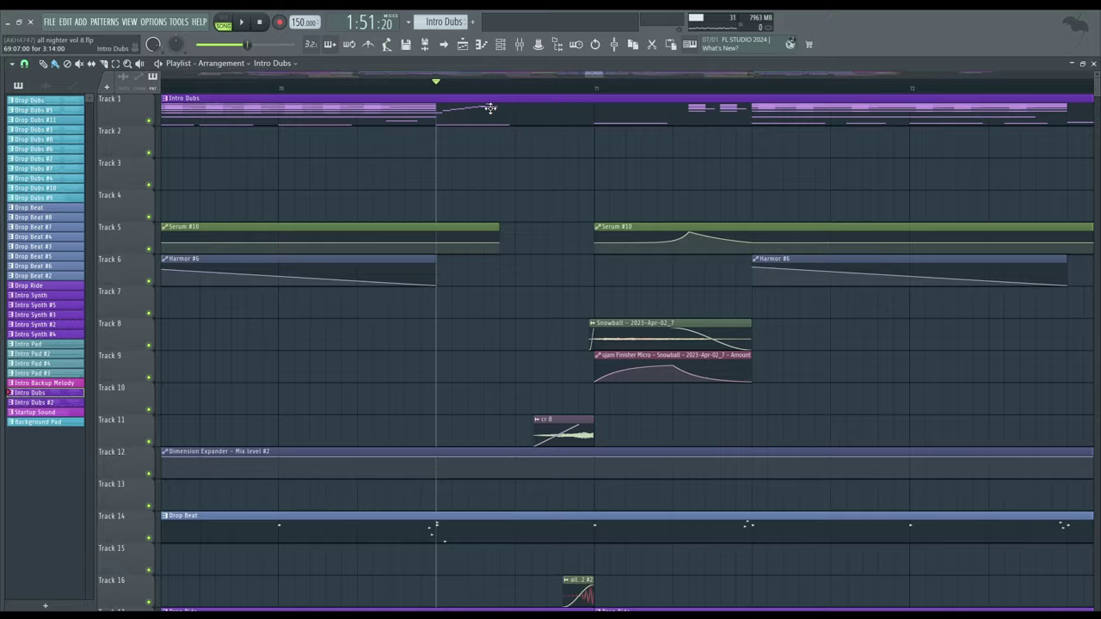
Open the Intro Dubs pattern near bar 70 and view the 3x Osc #2 instrument among its channels.
double_click(491, 109)
left_click(501, 46)
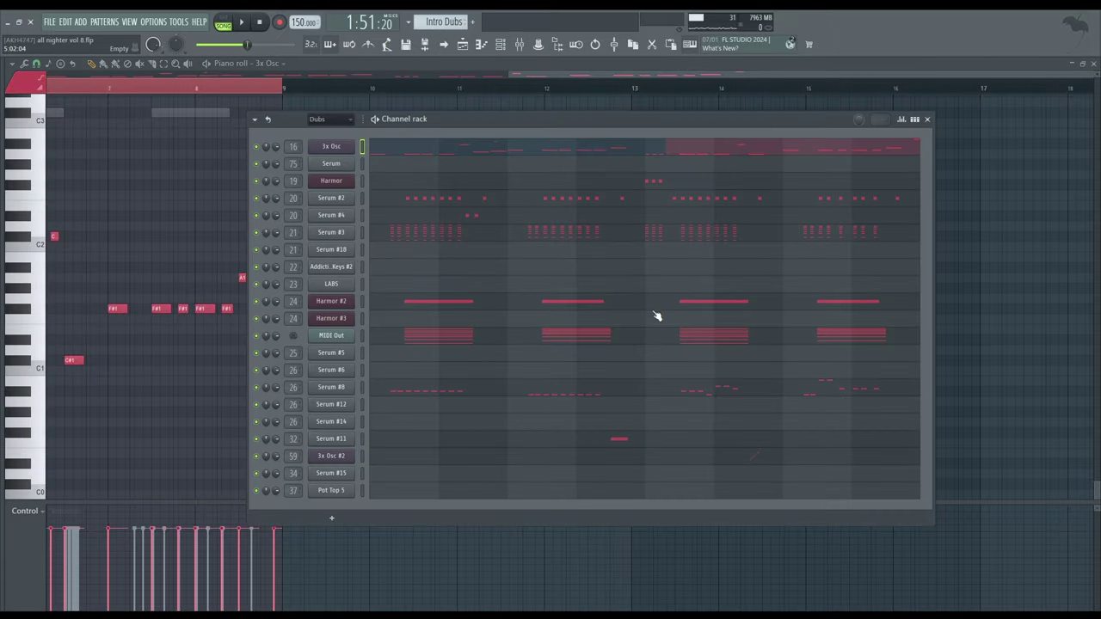
left_click(344, 457)
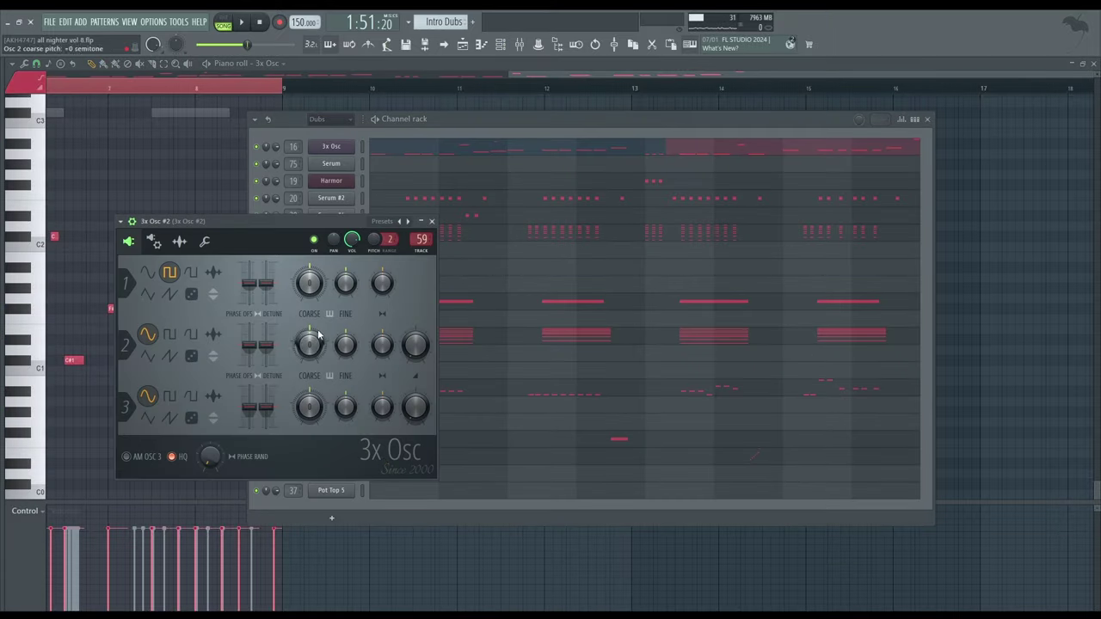
key("space")
left_click(434, 222)
Inspect the first Fruity parametric EQ 2 on the soloed 3x Osc #2 mixer track and audition it with the other effects bypassed.
key("F9")
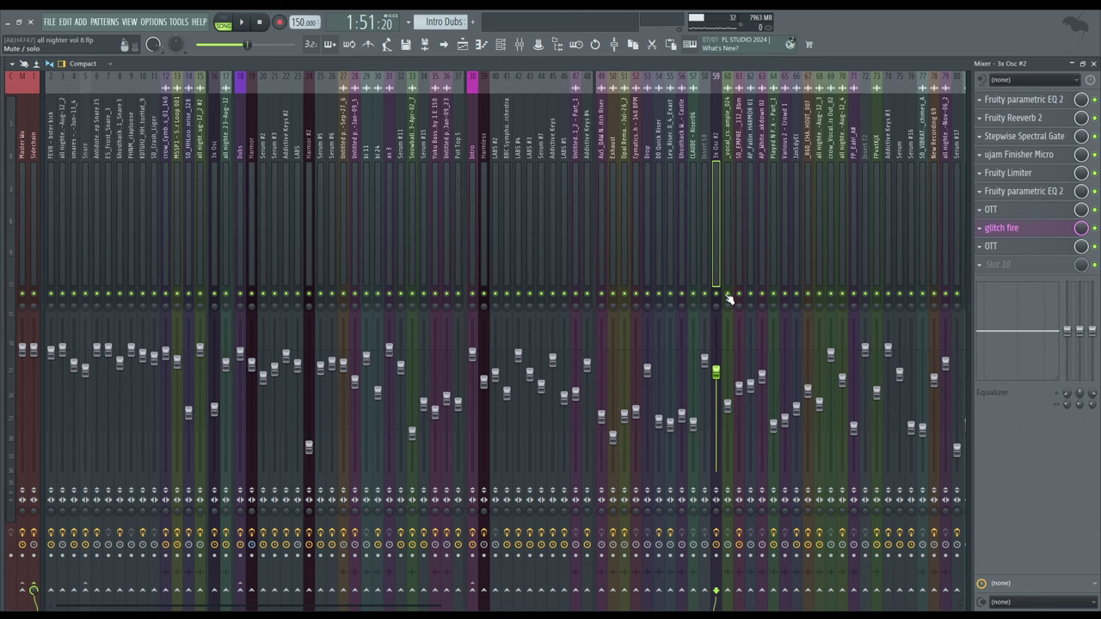
left_click(1047, 101)
key("space")
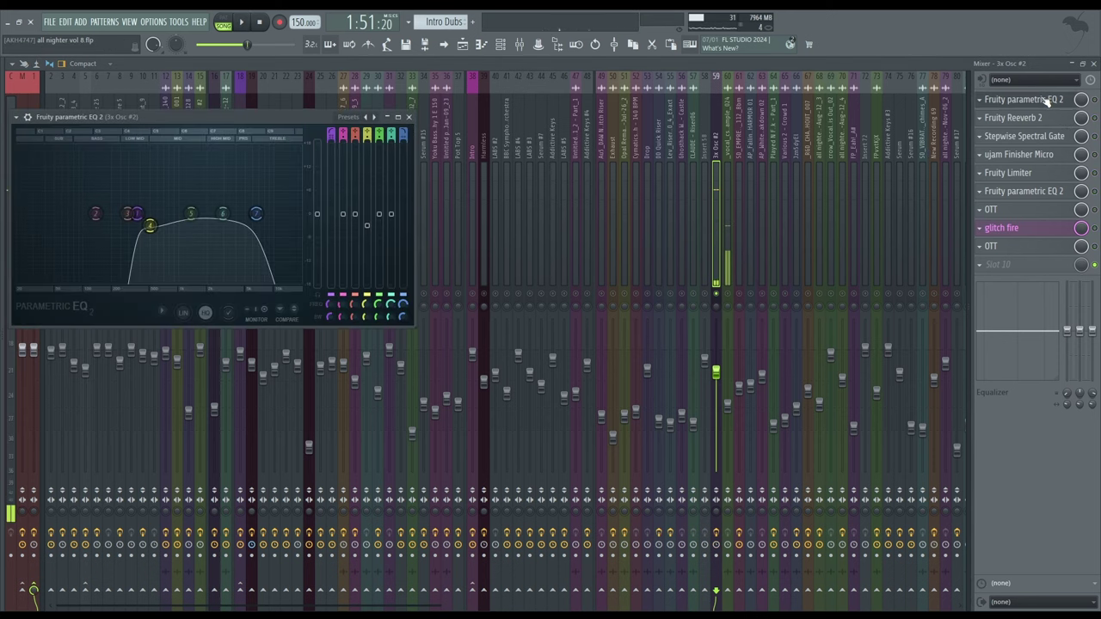
left_click(1095, 100)
left_click(1061, 106)
left_click(1061, 106)
key("space")
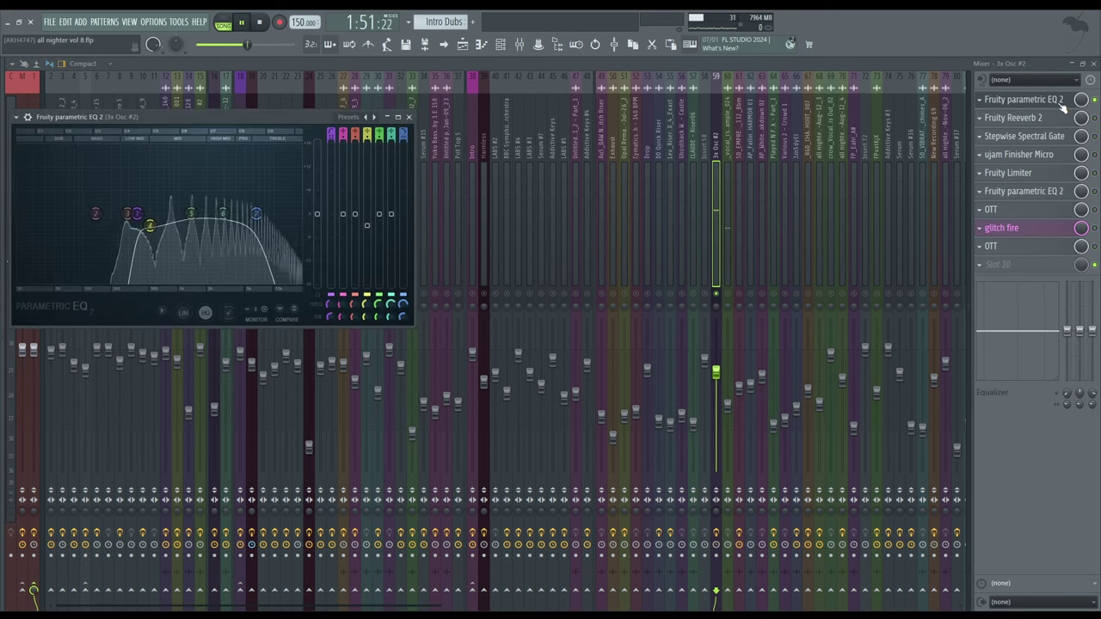
left_click(1061, 105)
key("space")
Re-enable Fruity Reeverb 2 and Stepwise Spectral Gate one after the other, auditioning the sound and viewing the gate's settings.
left_click(1094, 118)
key("space")
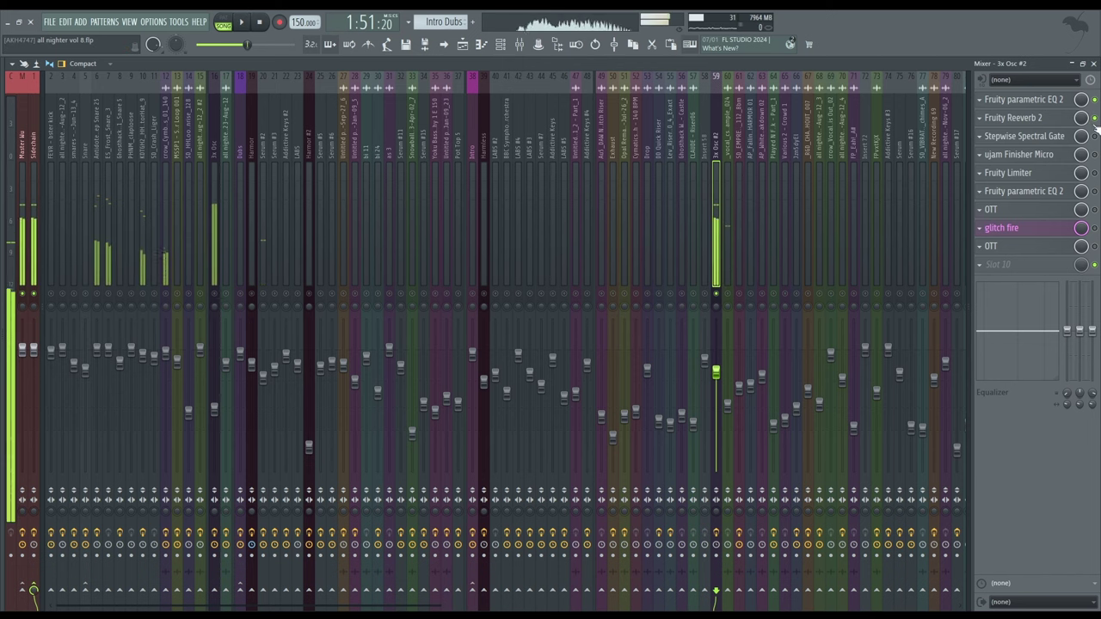
key("space")
left_click(1094, 136)
left_click(1052, 141)
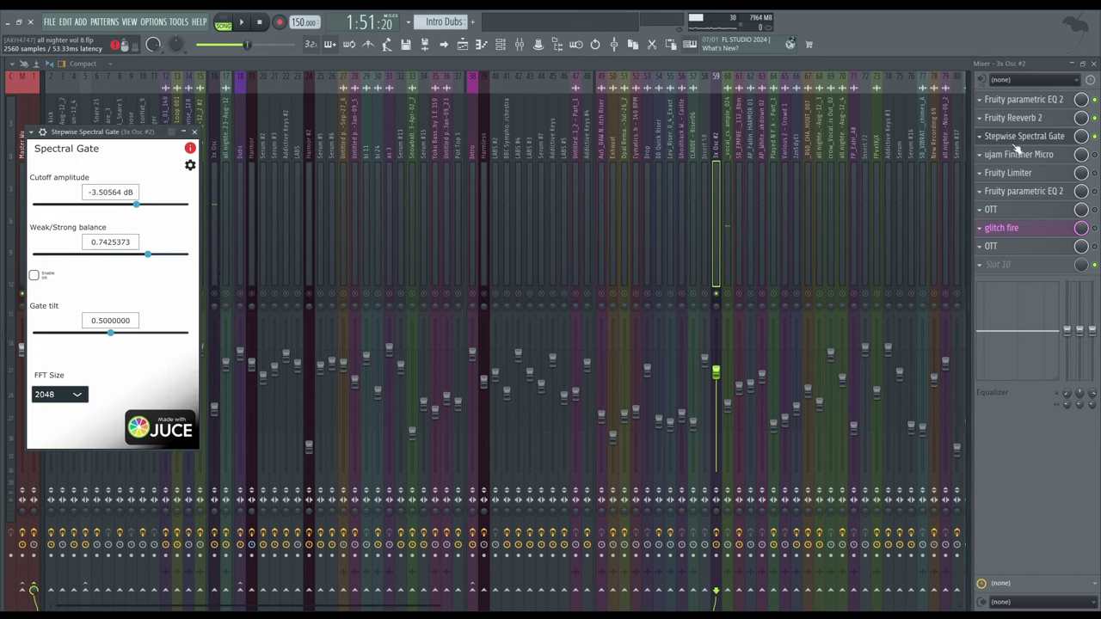
left_click_drag(86, 132, 406, 137)
key("space")
Inspect Fruity Limiter's noise gate while auditioning 3x Osc #2, and check the second Fruity parametric EQ 2.
left_click(1028, 173)
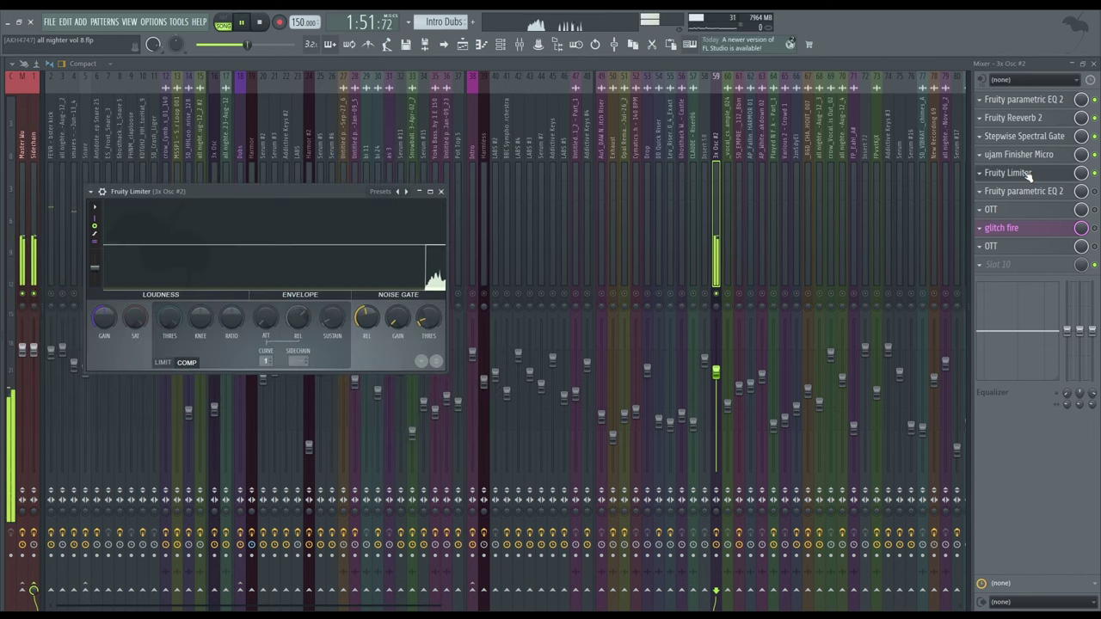
key("space")
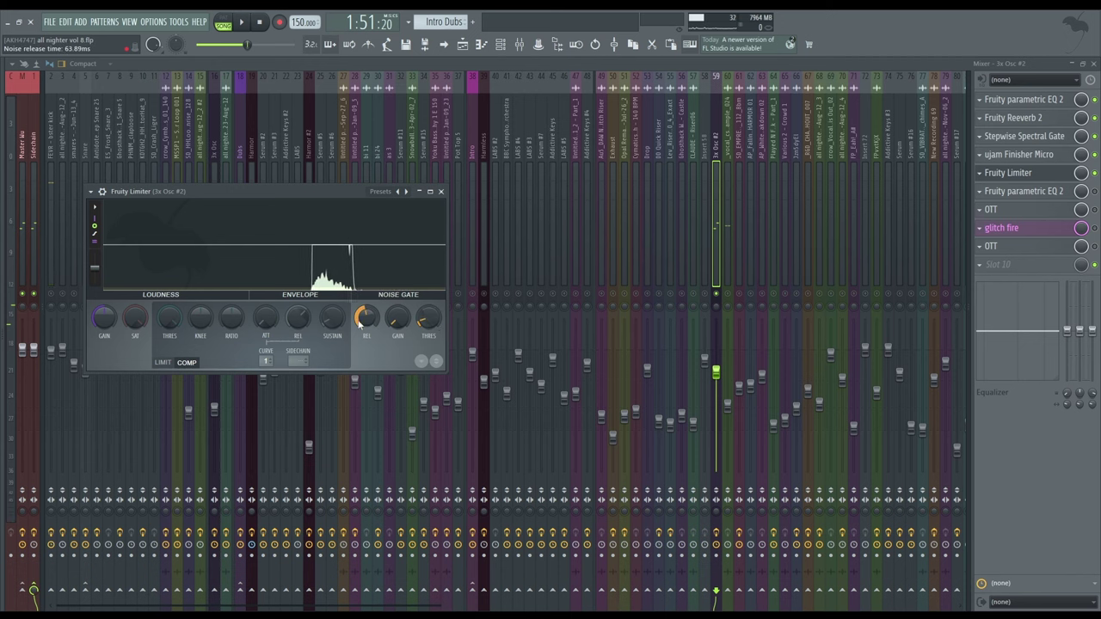
left_click(1060, 193)
left_click(1060, 193)
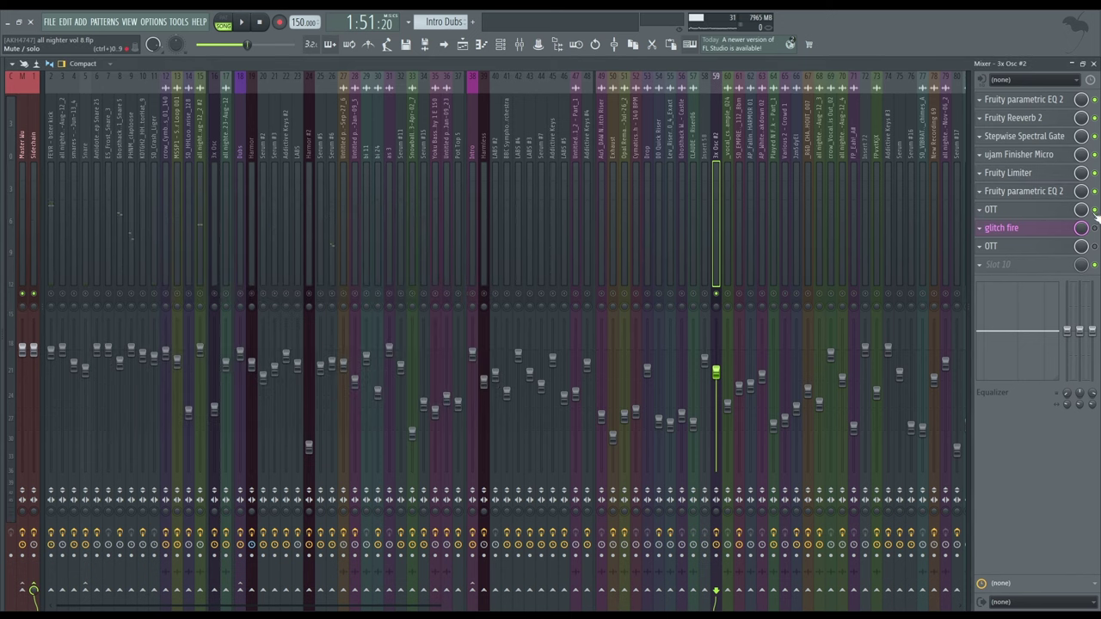
Inspect the glitch fire and final OTT effects, and audition 3x Osc #2 with its full effect chain in the complete mix.
left_click(1033, 228)
key("space")
left_click(1033, 228)
left_click(1002, 246)
left_click(1002, 248)
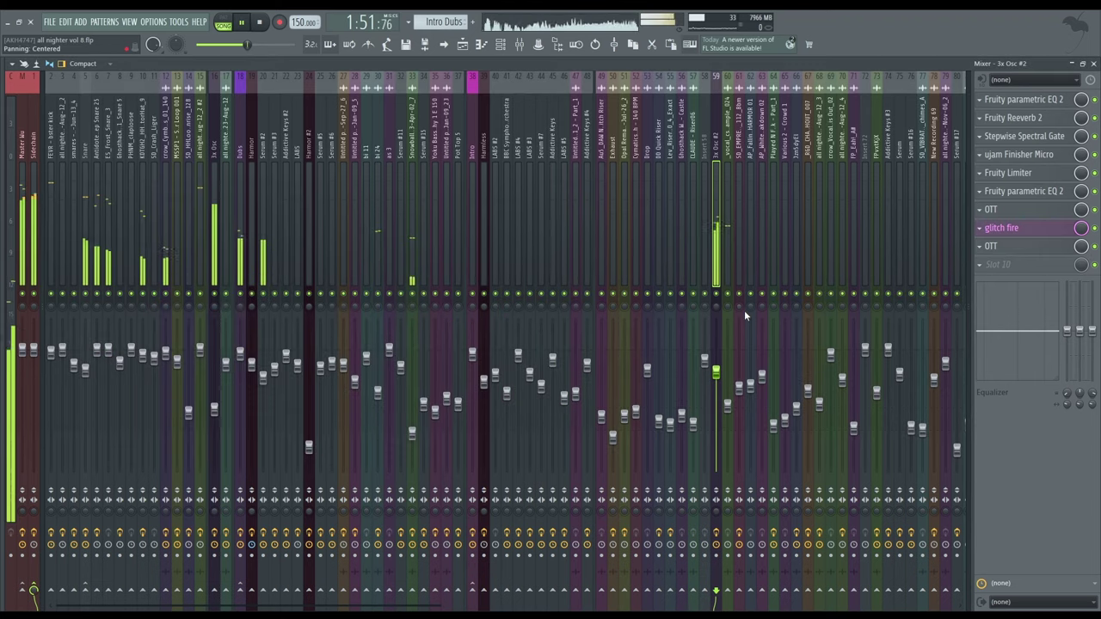
key("space")
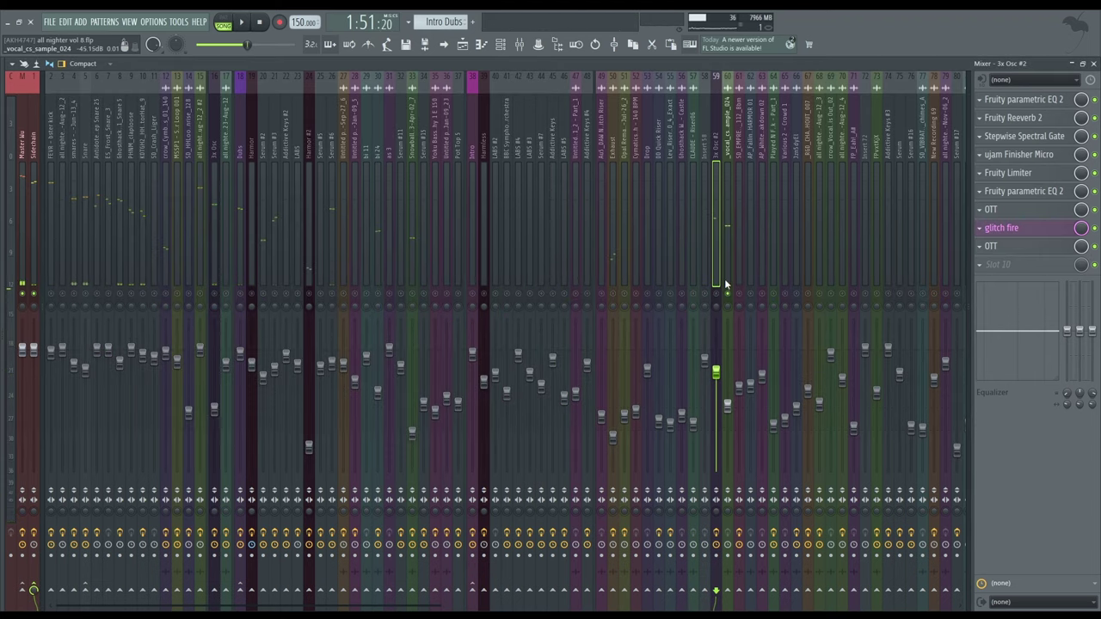
Check the soloed _vocal_cs_sample_024 mixer track, locate its clip on playlist track 22, and play that passage.
left_click(728, 284)
key("F9")
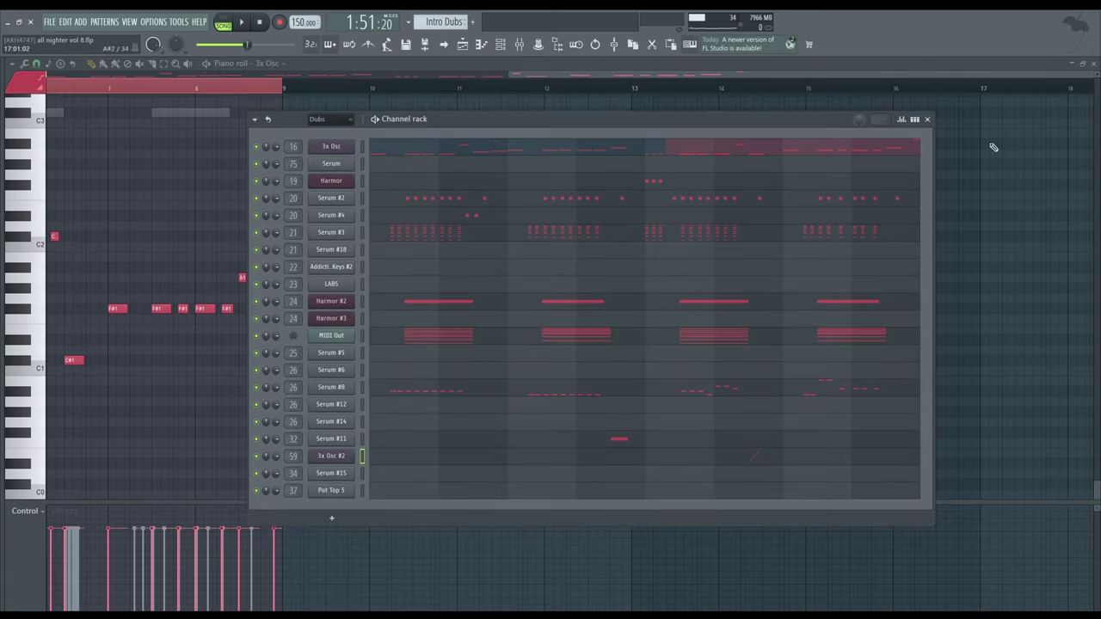
key("F5")
key("F6")
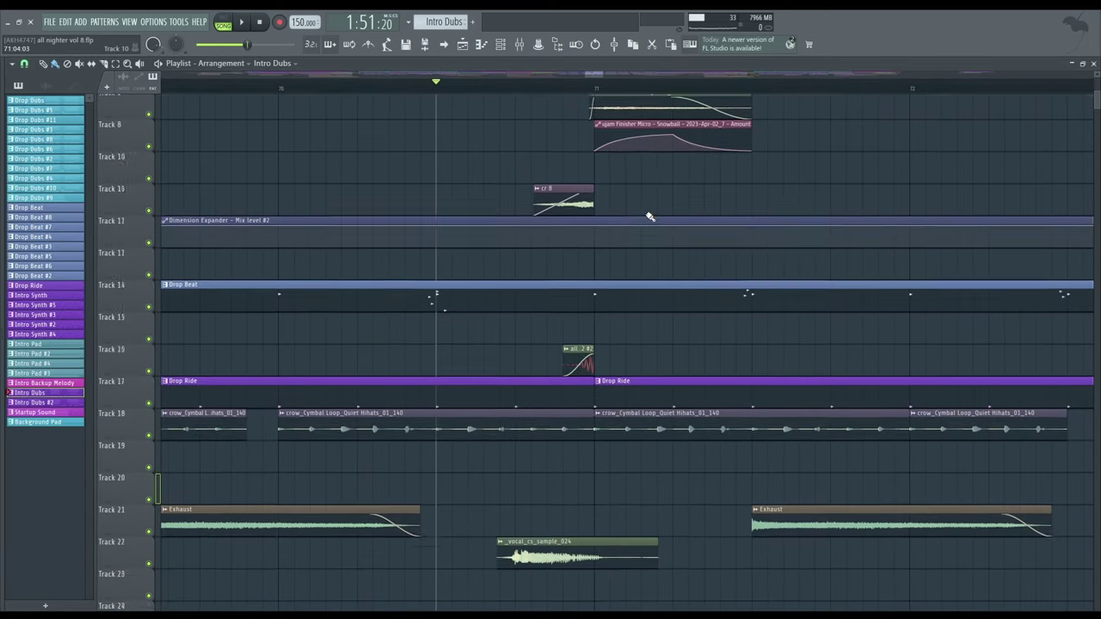
scroll(619, 245, "down", 4)
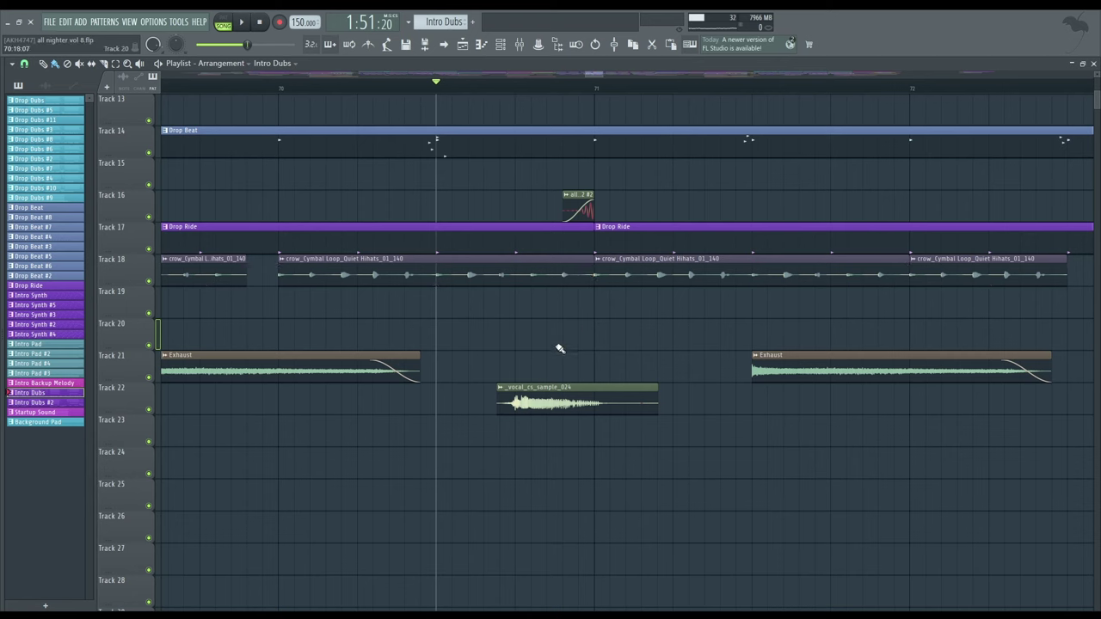
key("space")
Audition the all nighter vol 8 audio clips on soloed track 10 from bar 73, and look over the surrounding arrangement.
key("space")
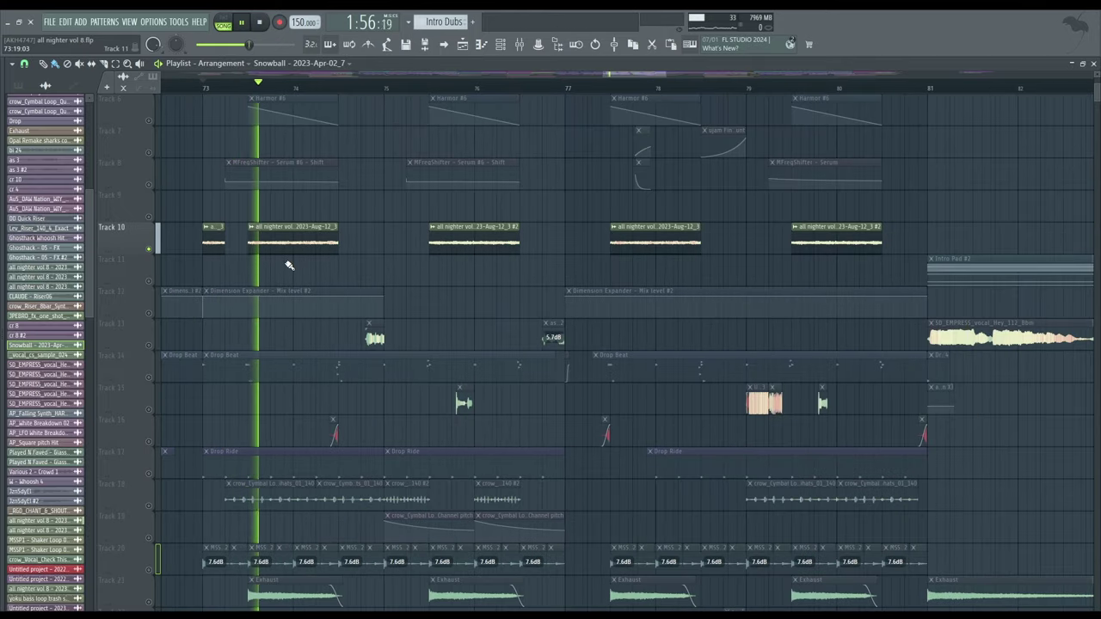
key("space")
scroll(304, 256, "up", 3)
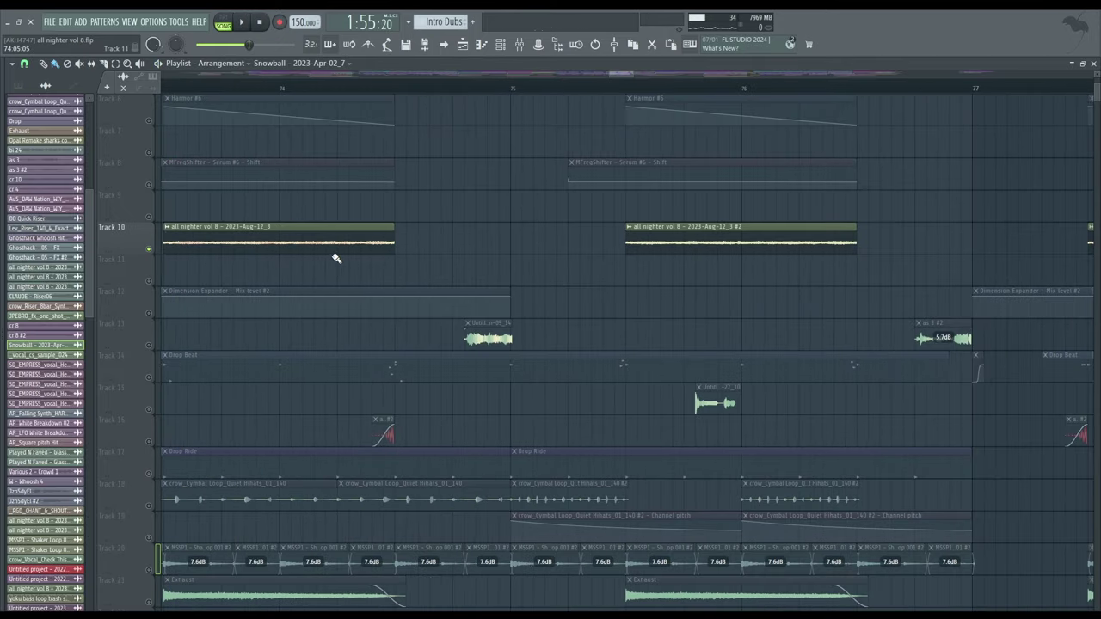
scroll(482, 258, "down", 8)
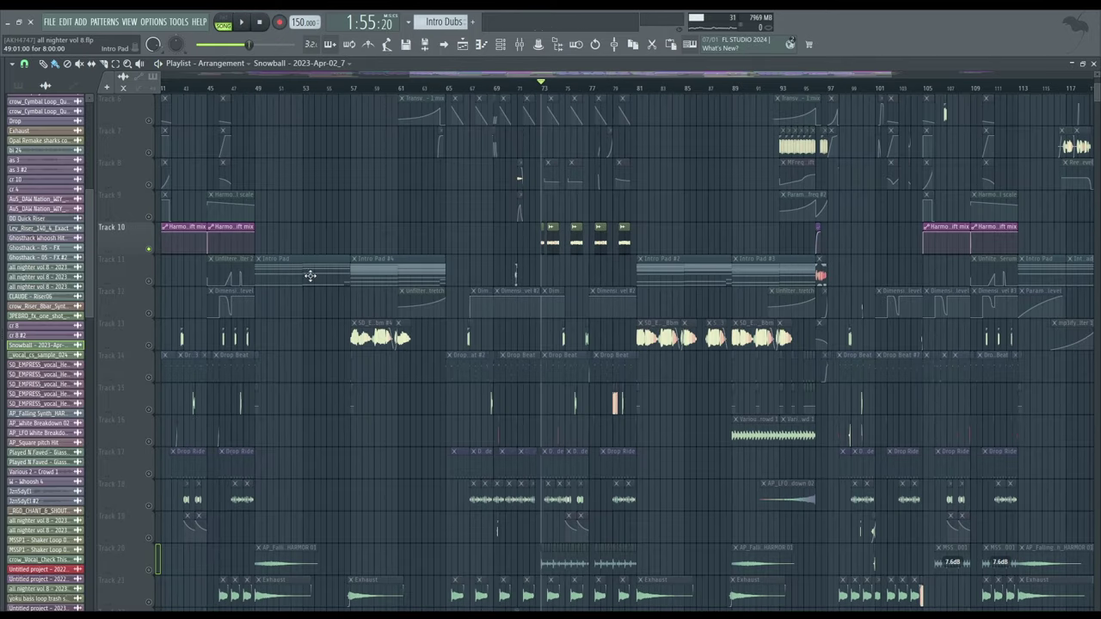
scroll(570, 246, "up", 5)
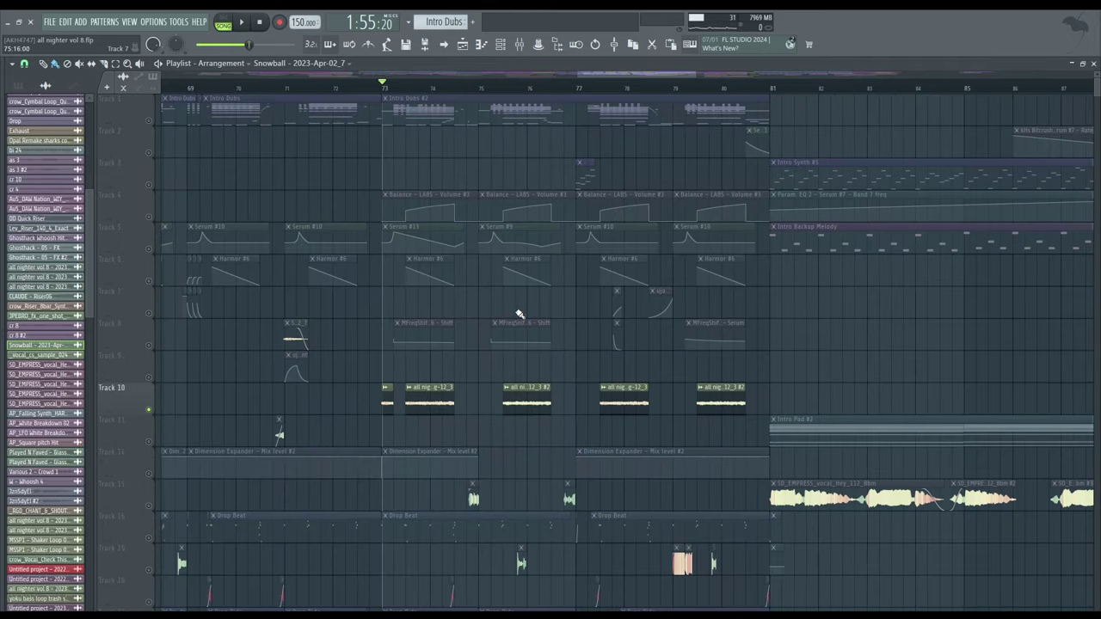
key("space")
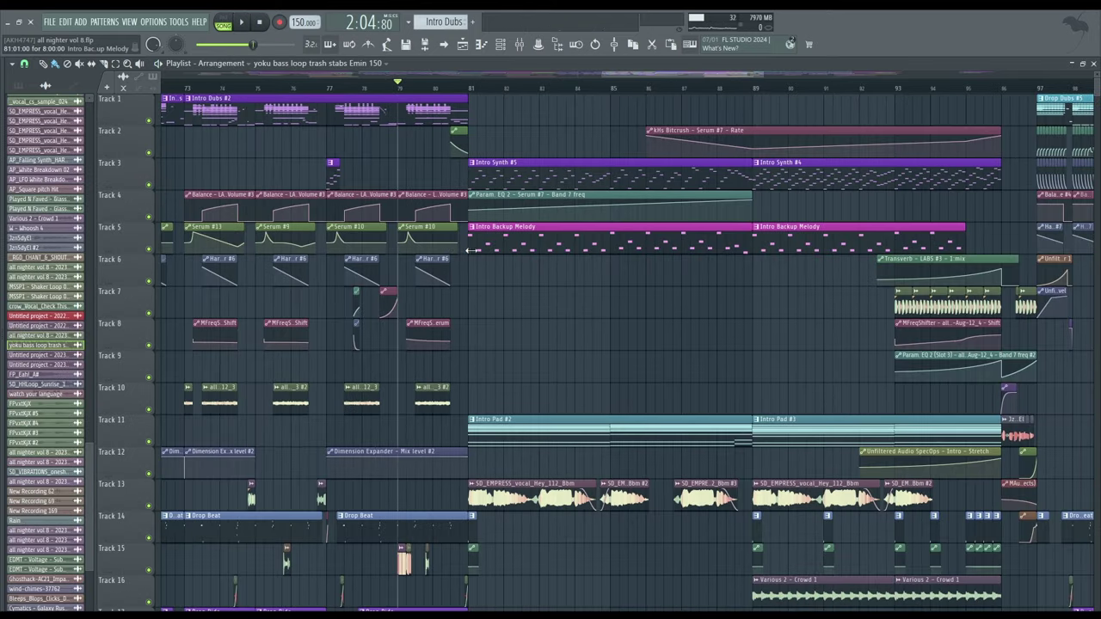
Look over the breakdown section from bar 81 and examine the Tempo automation clip on track 26 around bar 97.
scroll(576, 262, "down", 3, "ctrl")
scroll(644, 275, "up", 3, "ctrl")
scroll(568, 318, "down", 2)
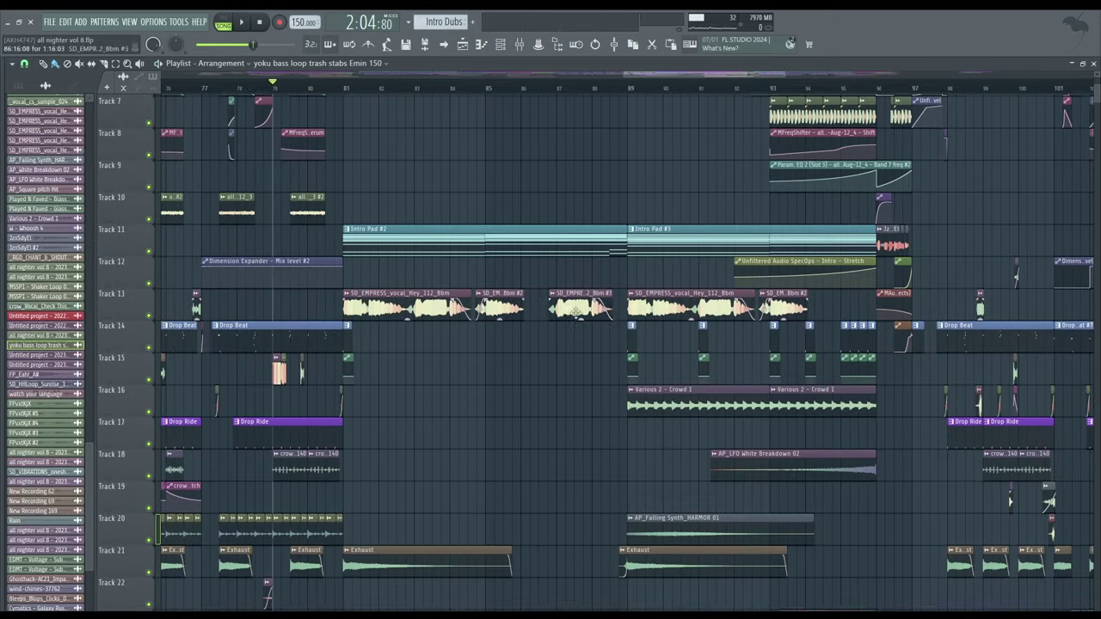
scroll(568, 331, "down", 7)
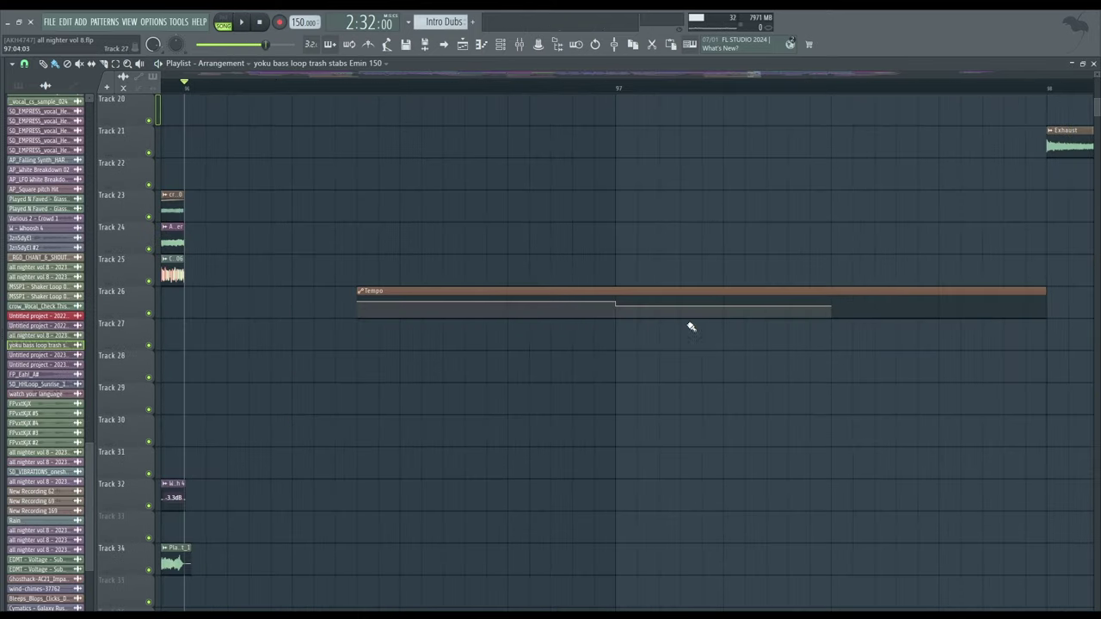
scroll(430, 322, "down", 3, "ctrl")
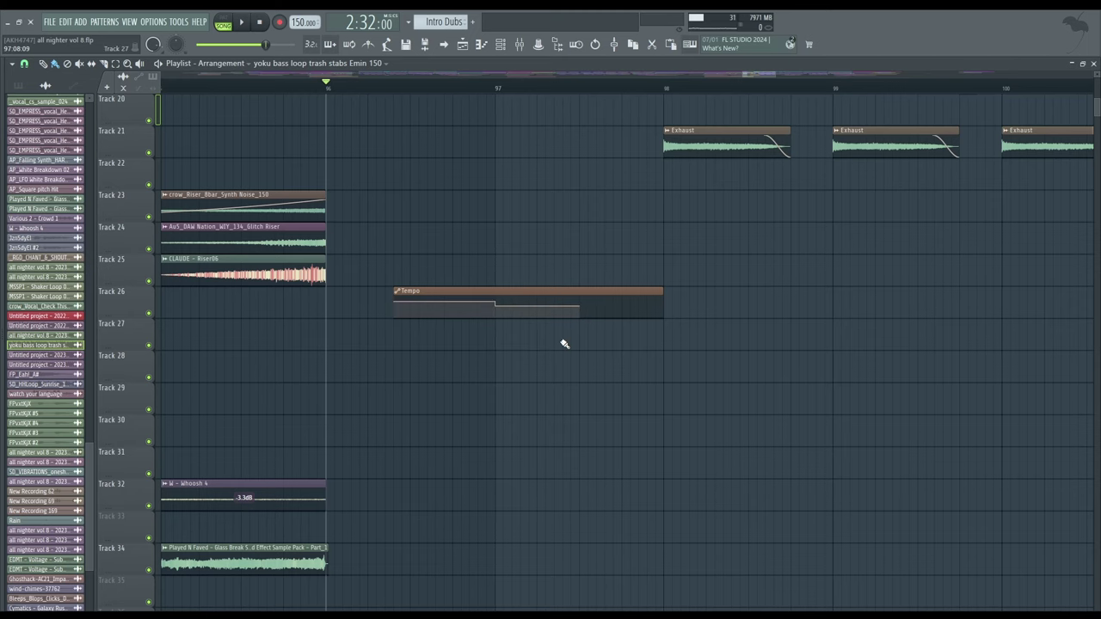
Examine the Drop Dubs patterns and their automation clips on the upper playlist tracks between bars 99 and 113.
scroll(564, 344, "up", 12)
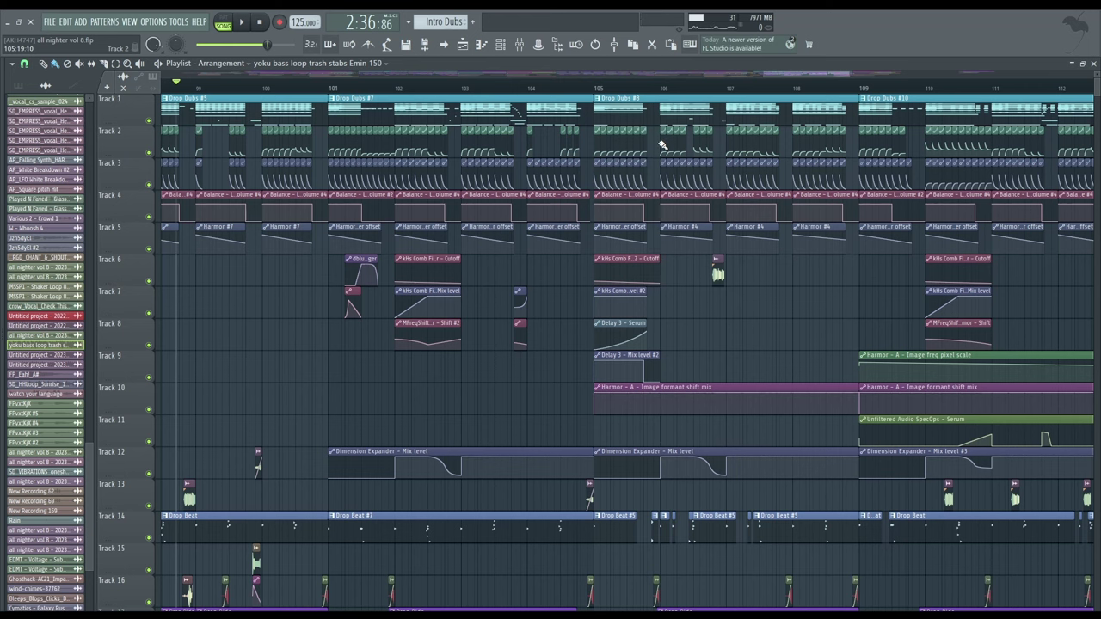
scroll(753, 152, "down", 3)
scroll(759, 142, "up", 6)
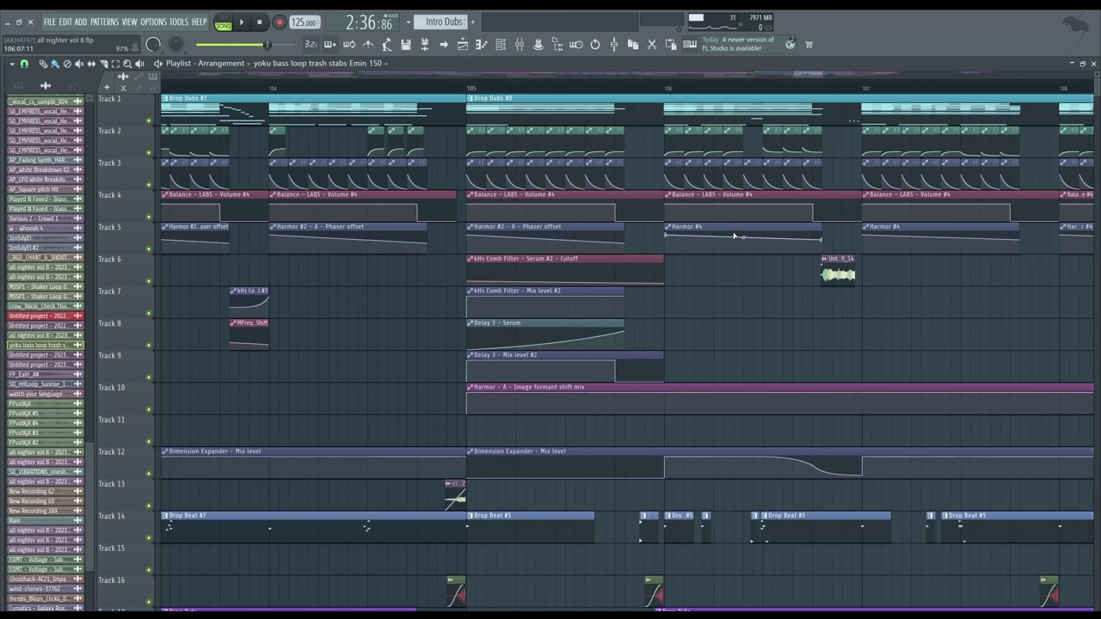
scroll(778, 309, "down", 5)
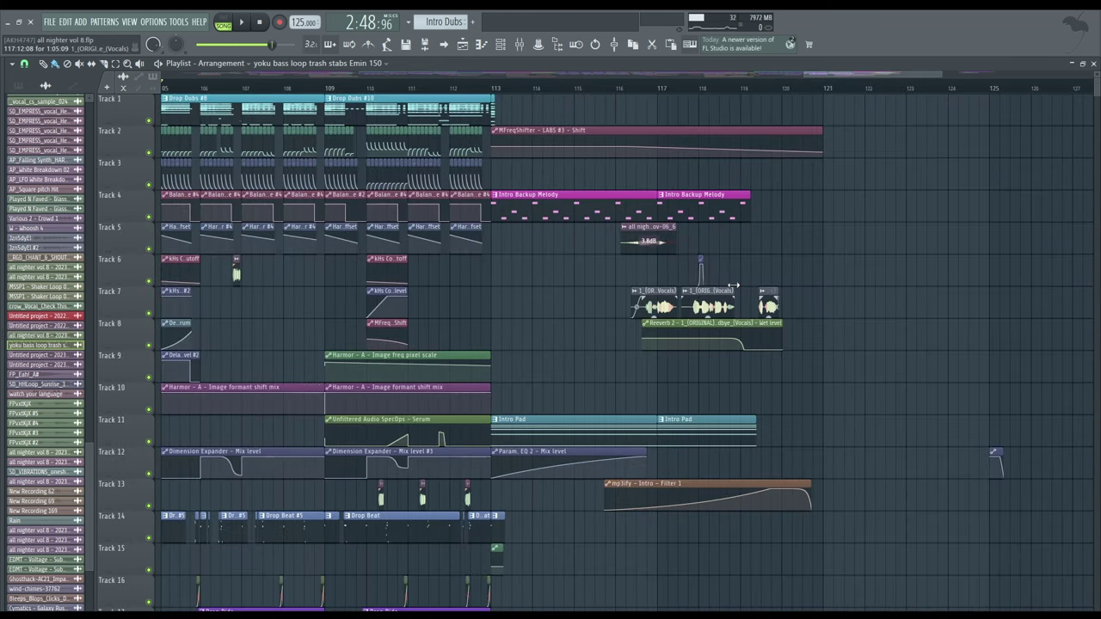
Examine the outro arrangement from bar 113 to 121, focusing on the vocal clips on track 7.
scroll(734, 285, "up", 5)
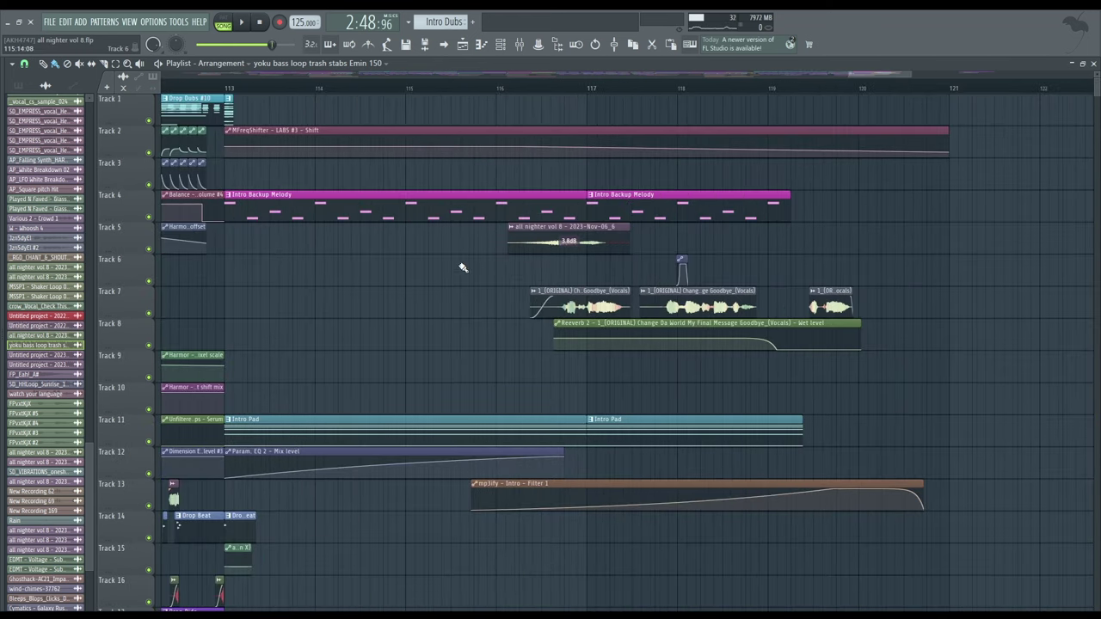
scroll(424, 351, "down", 2)
scroll(428, 363, "up", 1)
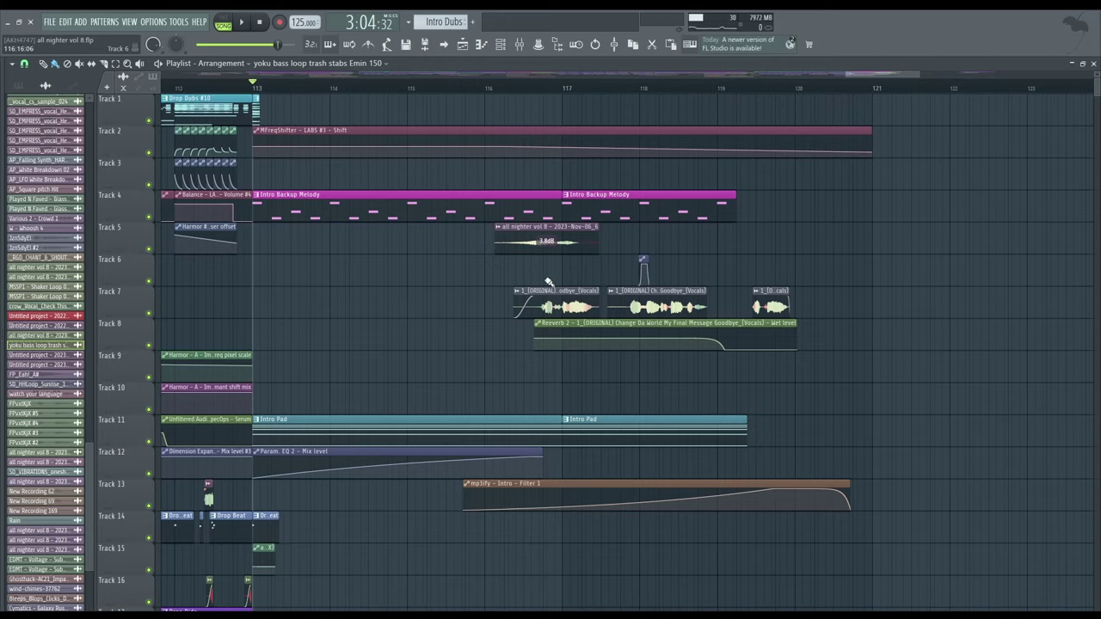
scroll(794, 371, "up", 2)
scroll(651, 319, "up", 2)
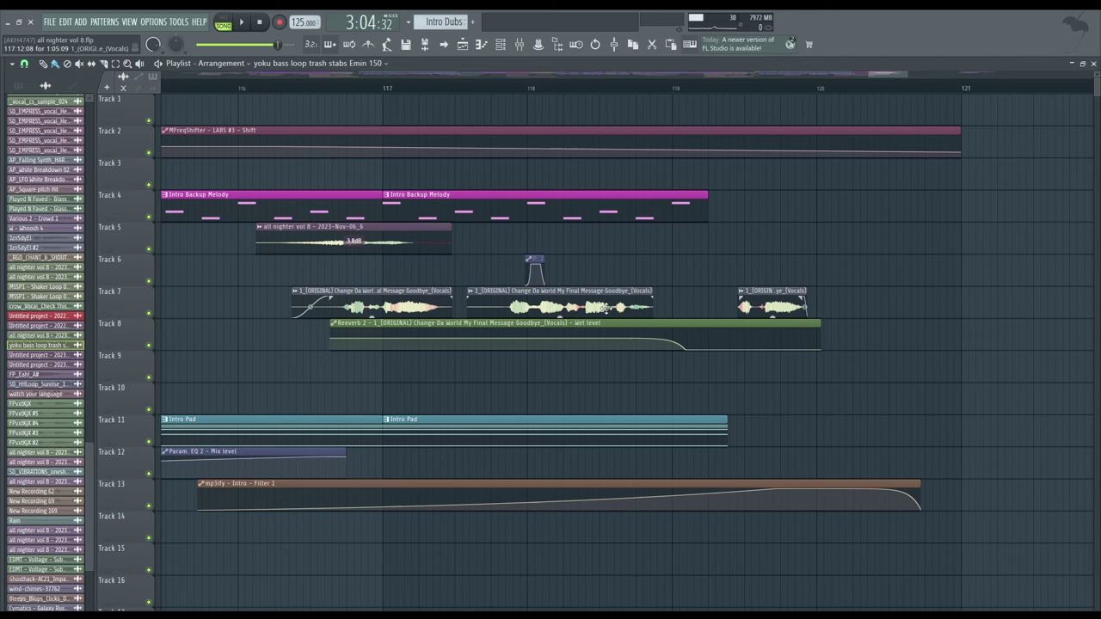
Inspect the sample settings of the "Change Da World My Final Message Goodbye" vocal clip on track 7, then return to the playlist.
double_click(561, 290)
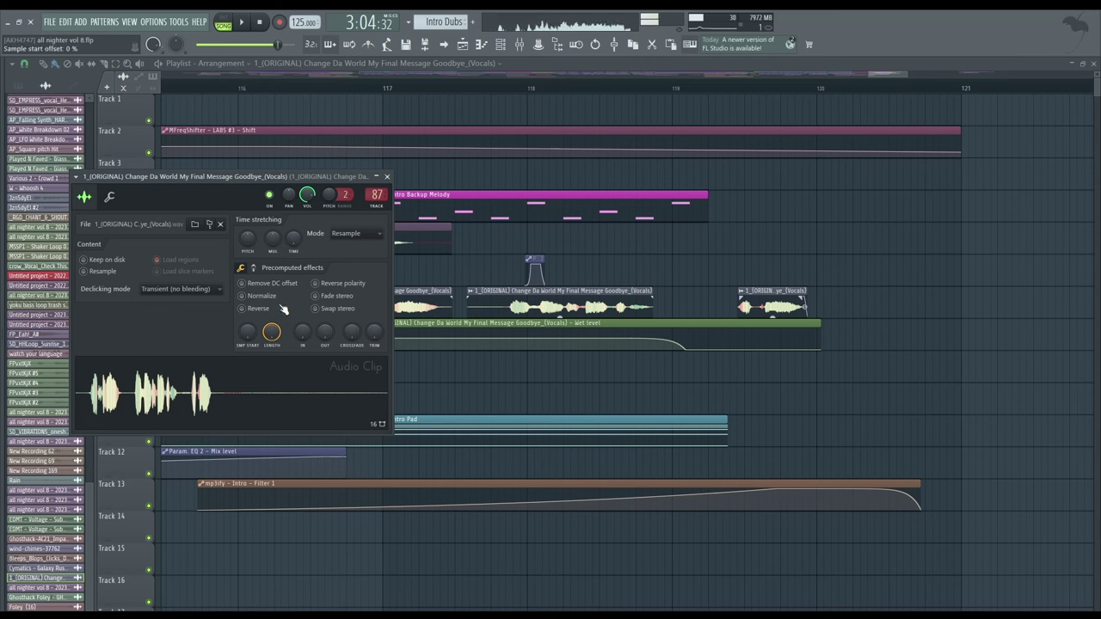
left_click(386, 176)
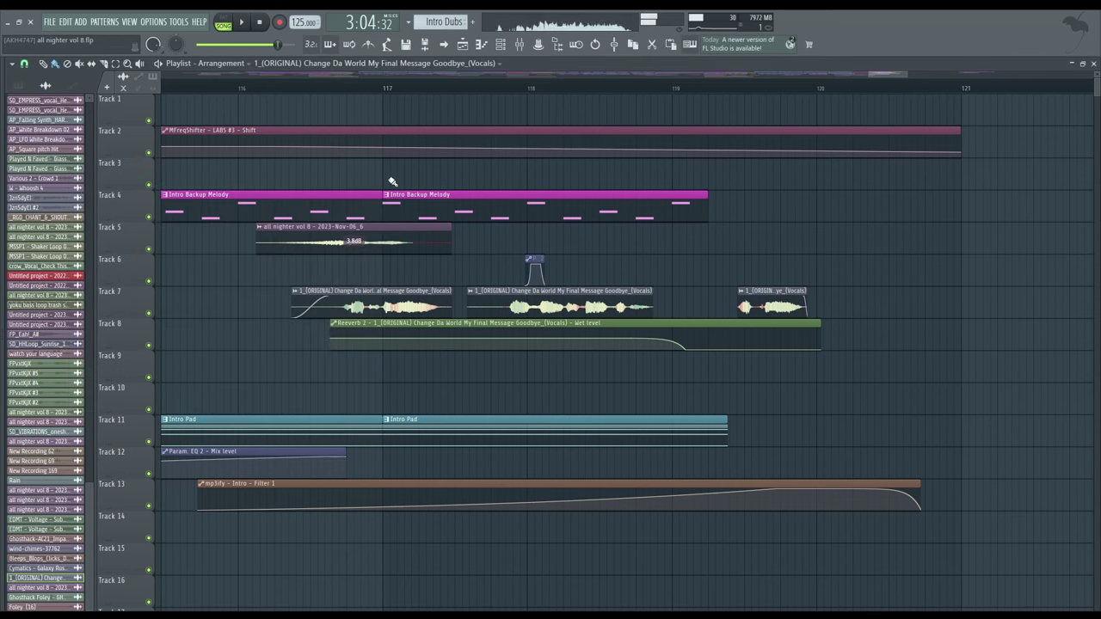
key("space")
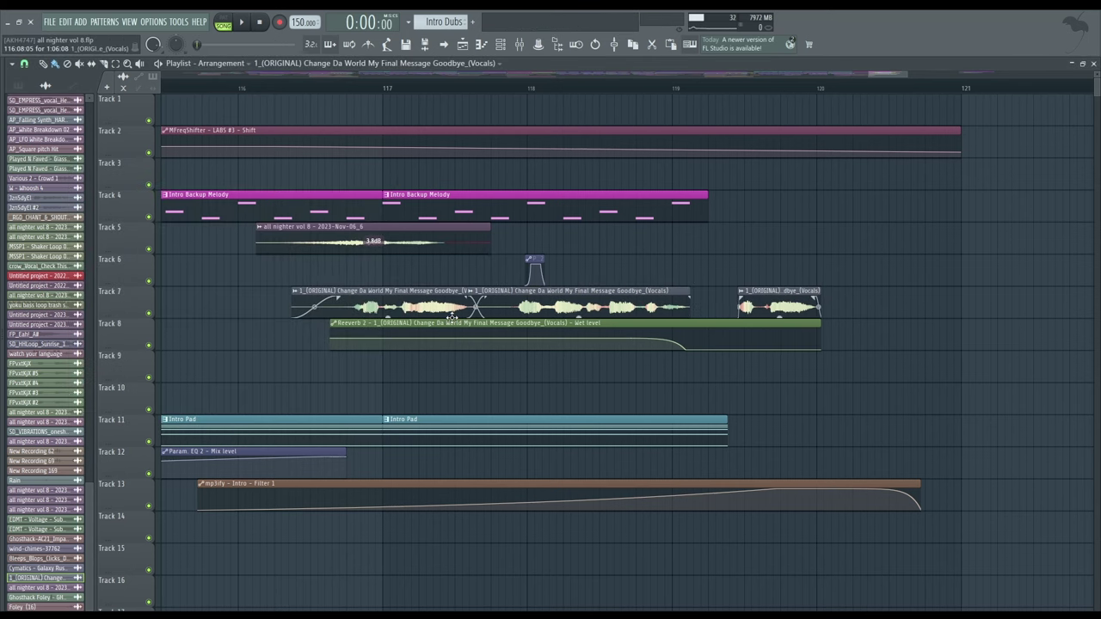
mouse_move(537, 340)
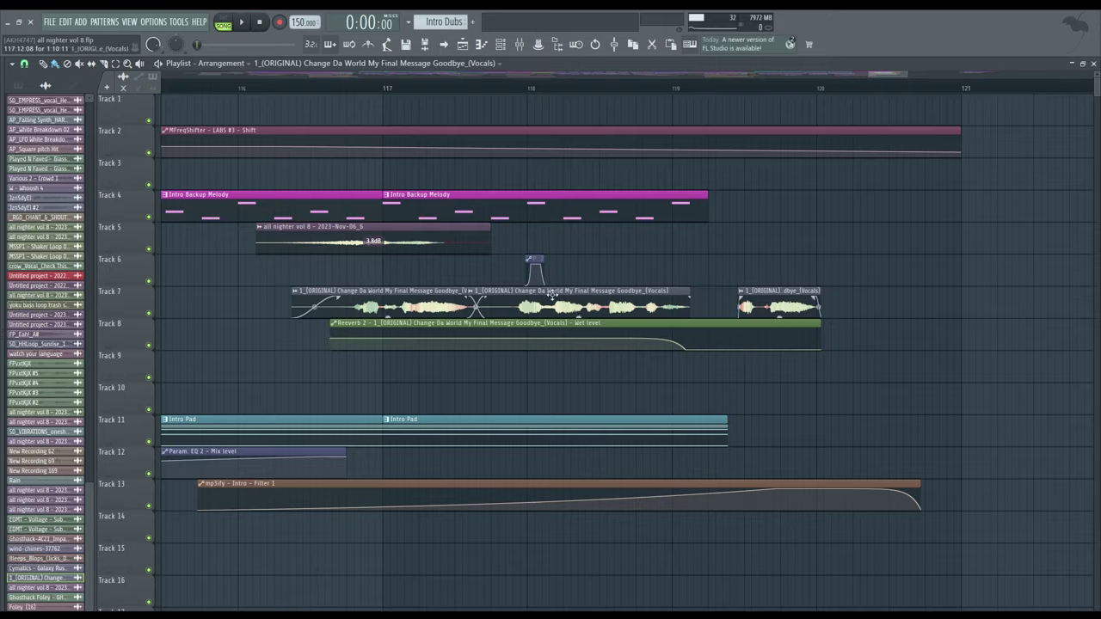